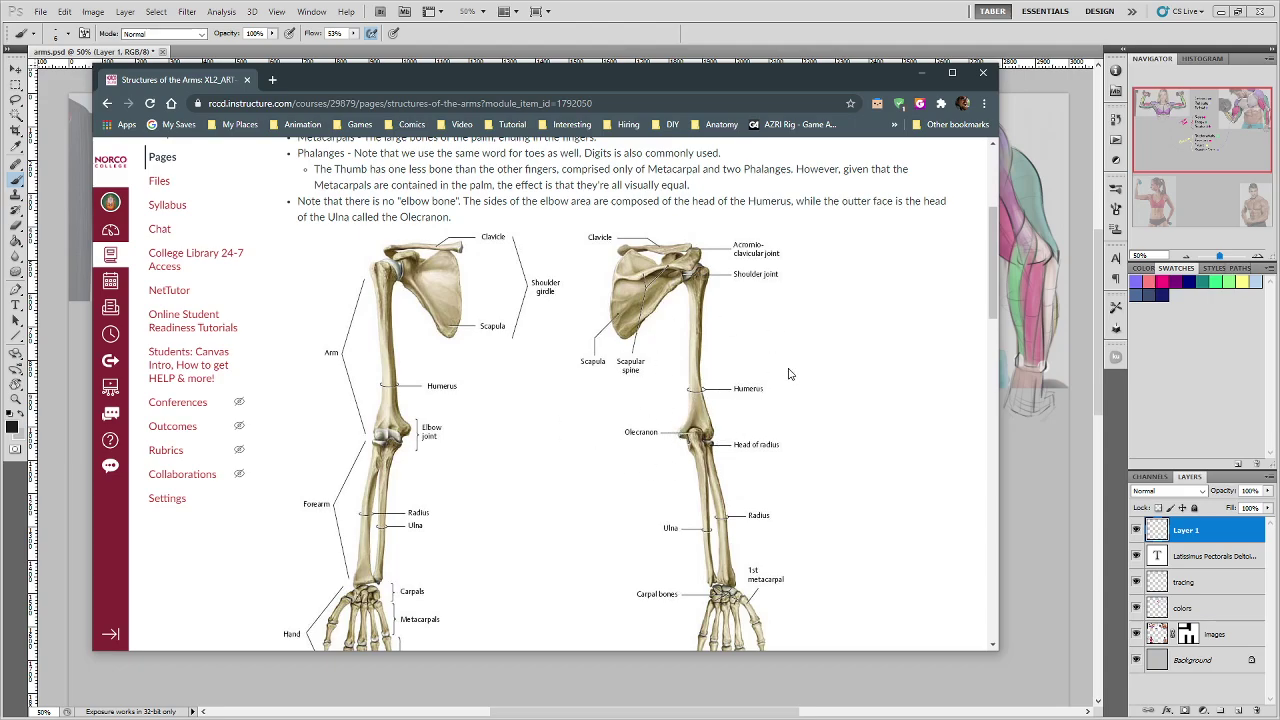
Step: Review the arm bone diagram on the course page and the arm folder's reference photos, and return to arms.psd in Photoshop
scroll(788, 374, "down", 1)
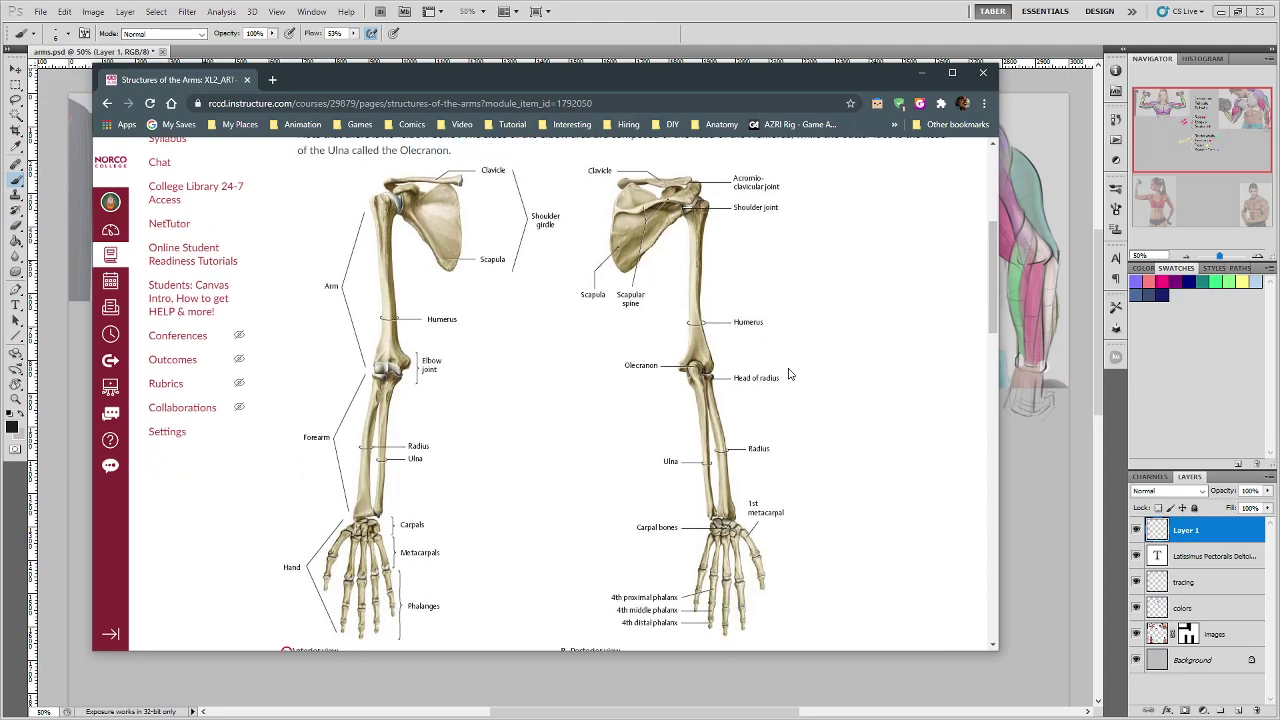
left_click(921, 73)
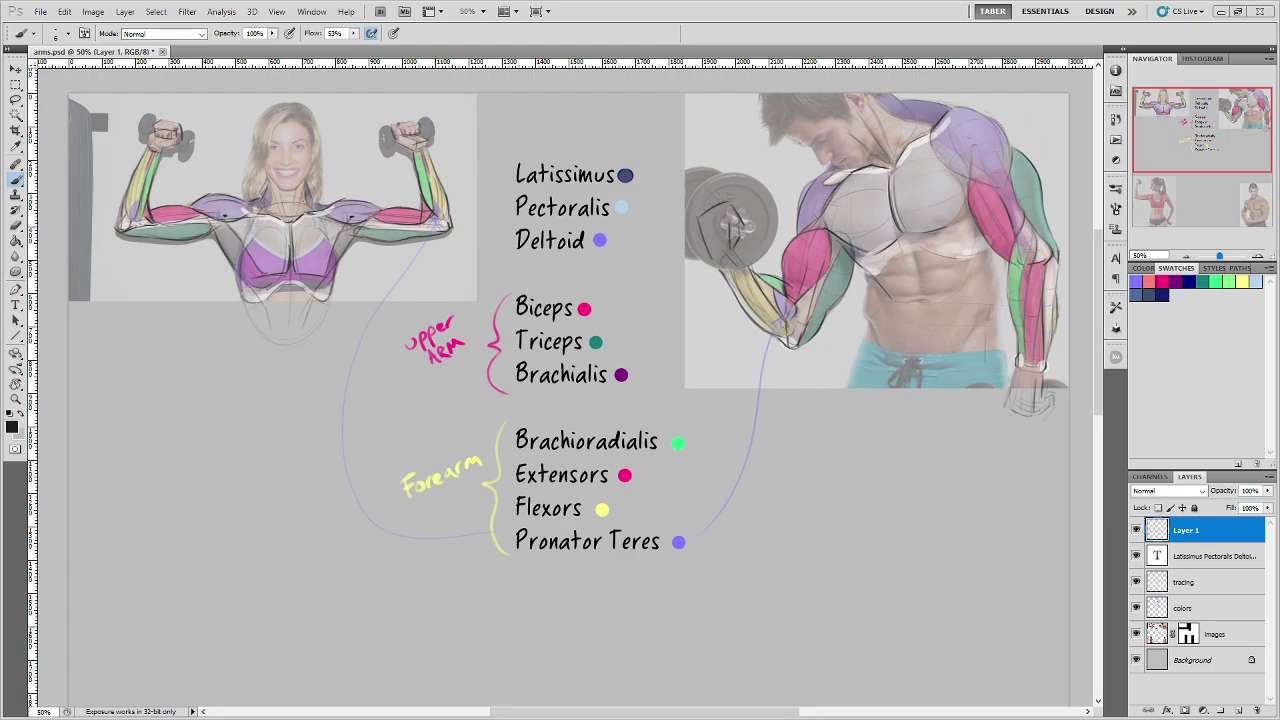
left_click_drag(2, 131, 696, 121)
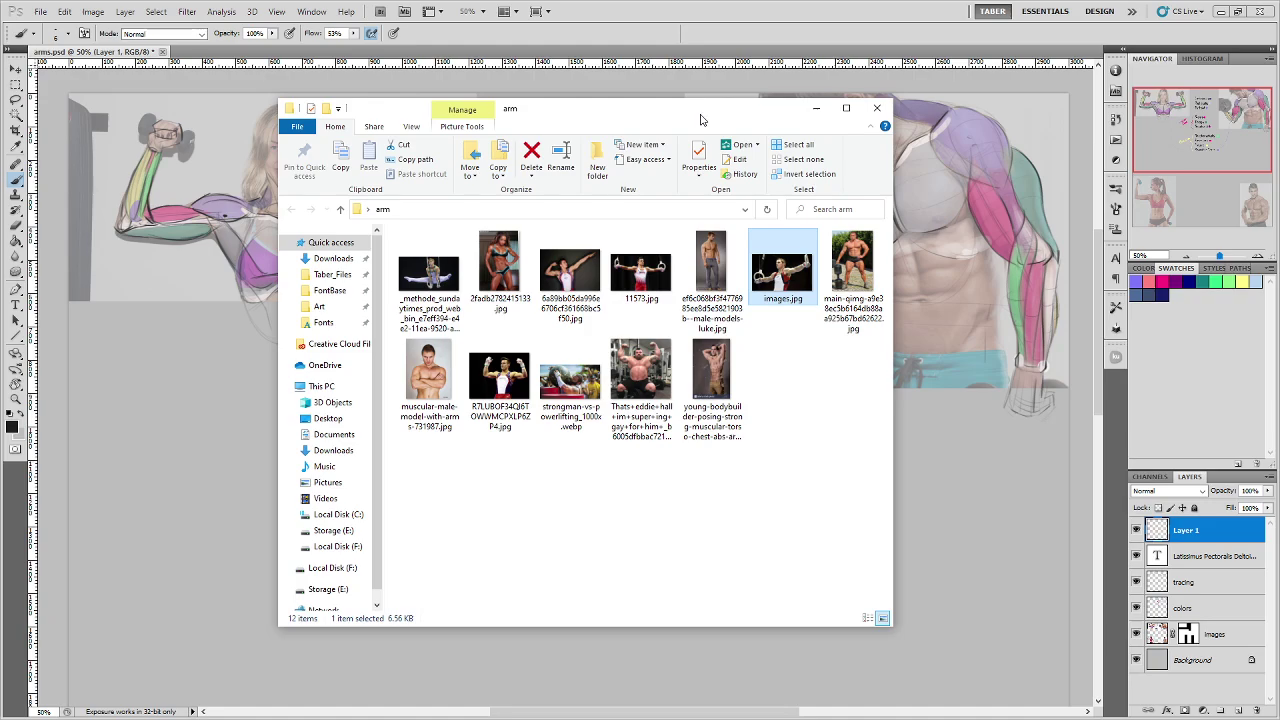
left_click_drag(741, 122, 0, 136)
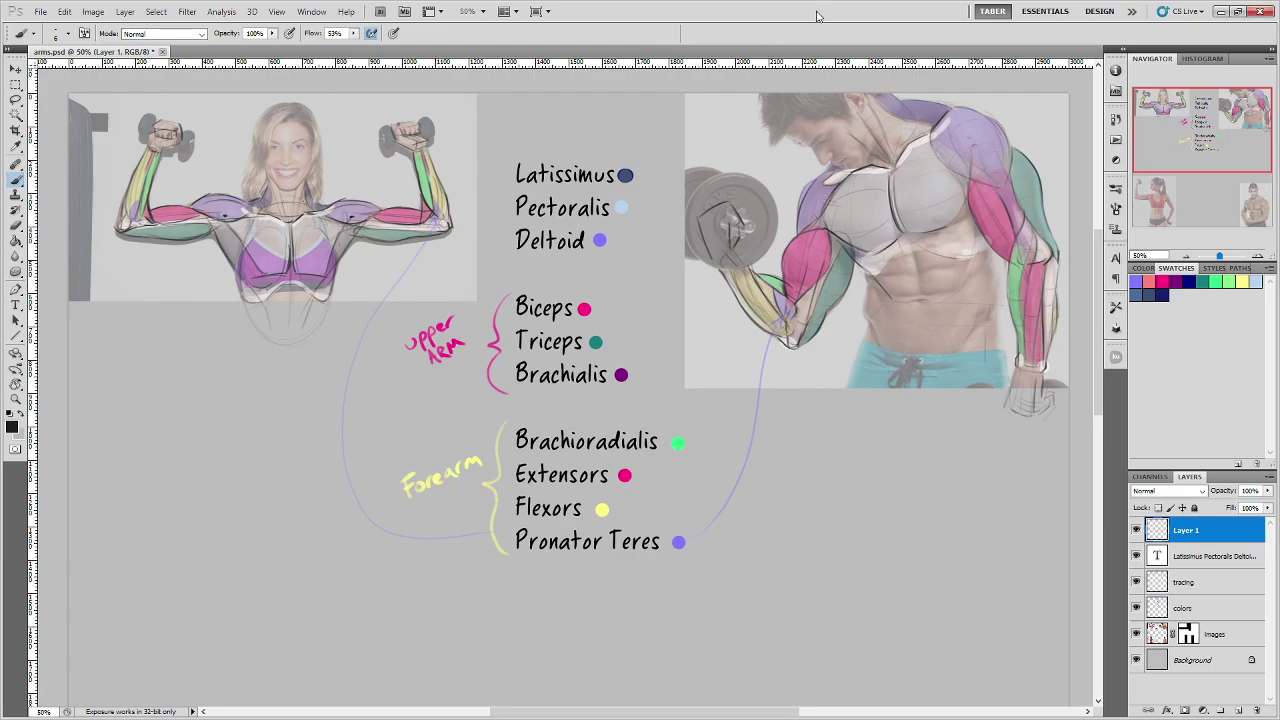
scroll(662, 318, "up", 2)
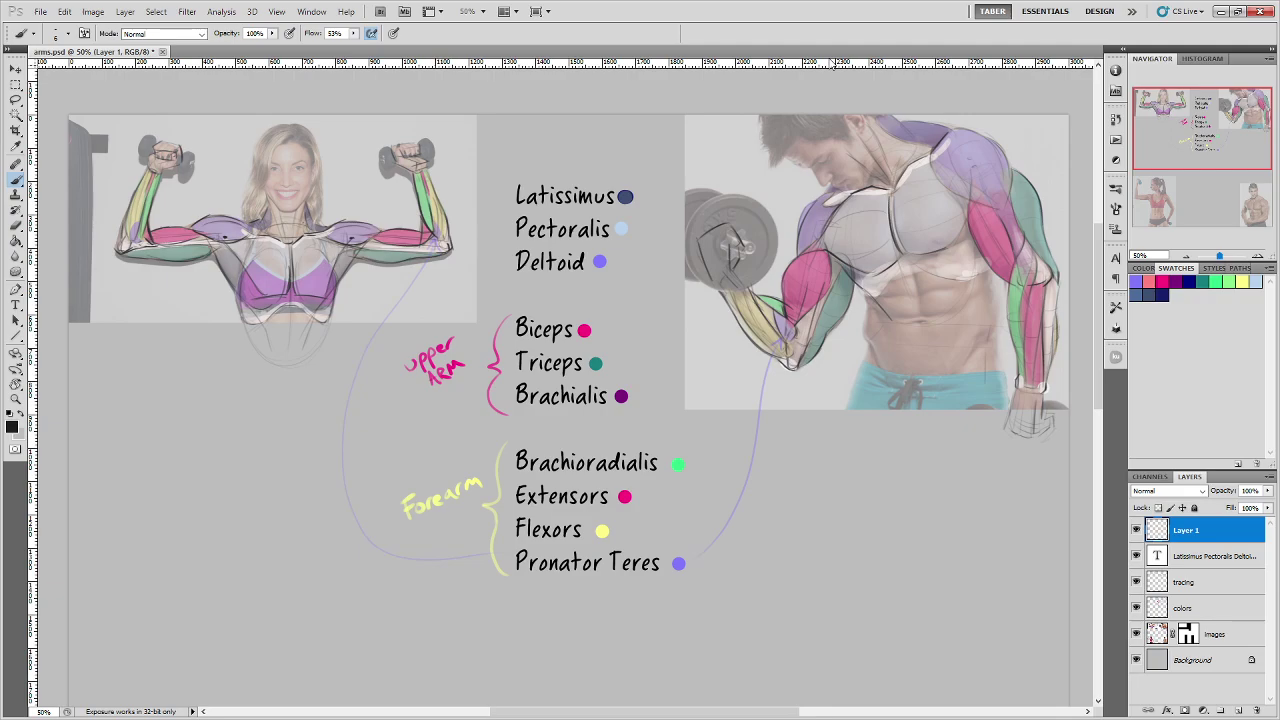
mouse_move(505, 161)
left_mouse_down()
mouse_move(504, 282)
mouse_move(496, 240)
left_mouse_up()
key("ctrl+z")
mouse_move(452, 472)
left_mouse_down()
mouse_move(460, 460)
mouse_move(487, 478)
left_mouse_up()
key("ctrl+z")
Step: Hide the tracing and colors layers and raise the images layer's opacity to 89%
left_click(1136, 582)
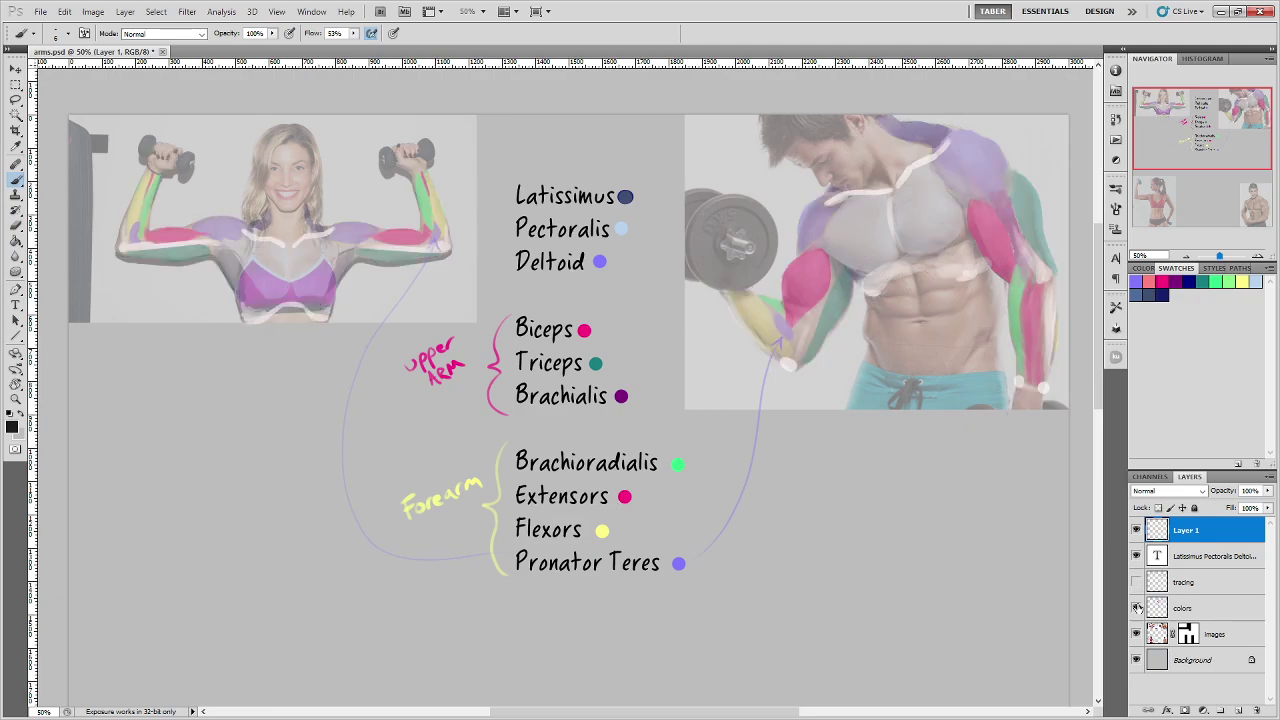
left_click(1136, 608)
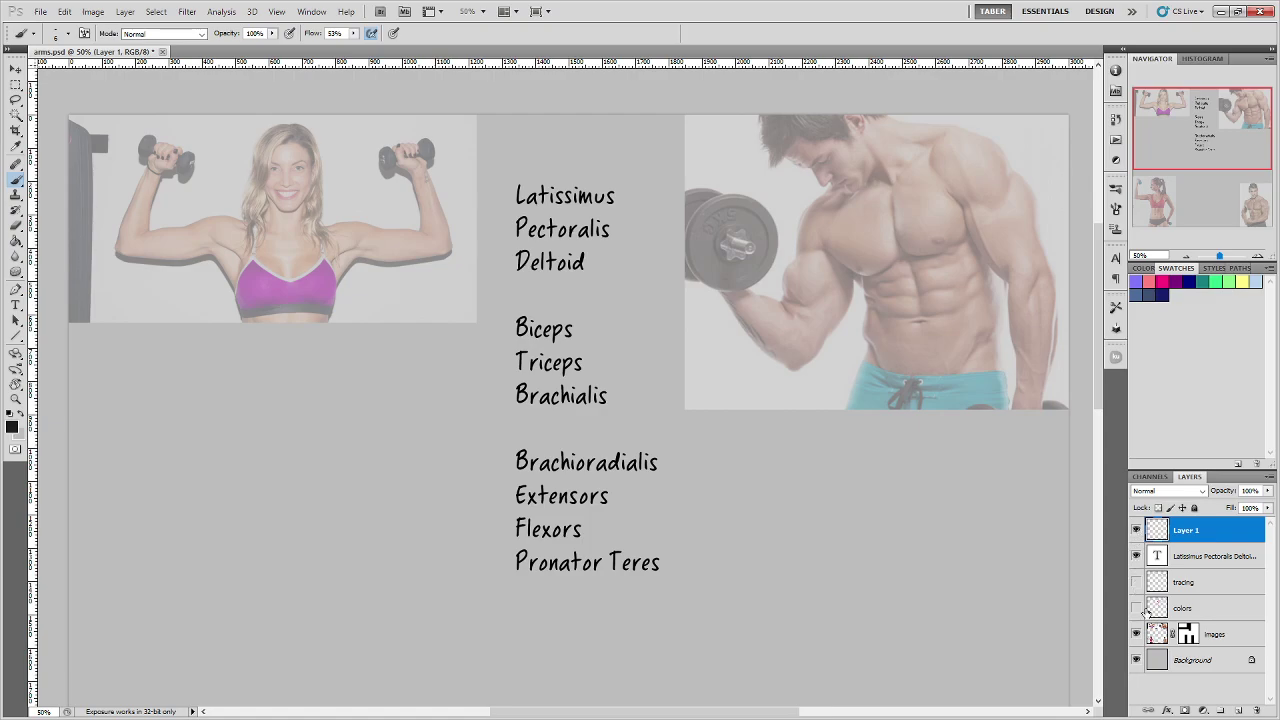
left_click(1256, 636)
mouse_move(1268, 491)
left_mouse_down()
mouse_move(1249, 503)
mouse_move(1262, 507)
left_mouse_up()
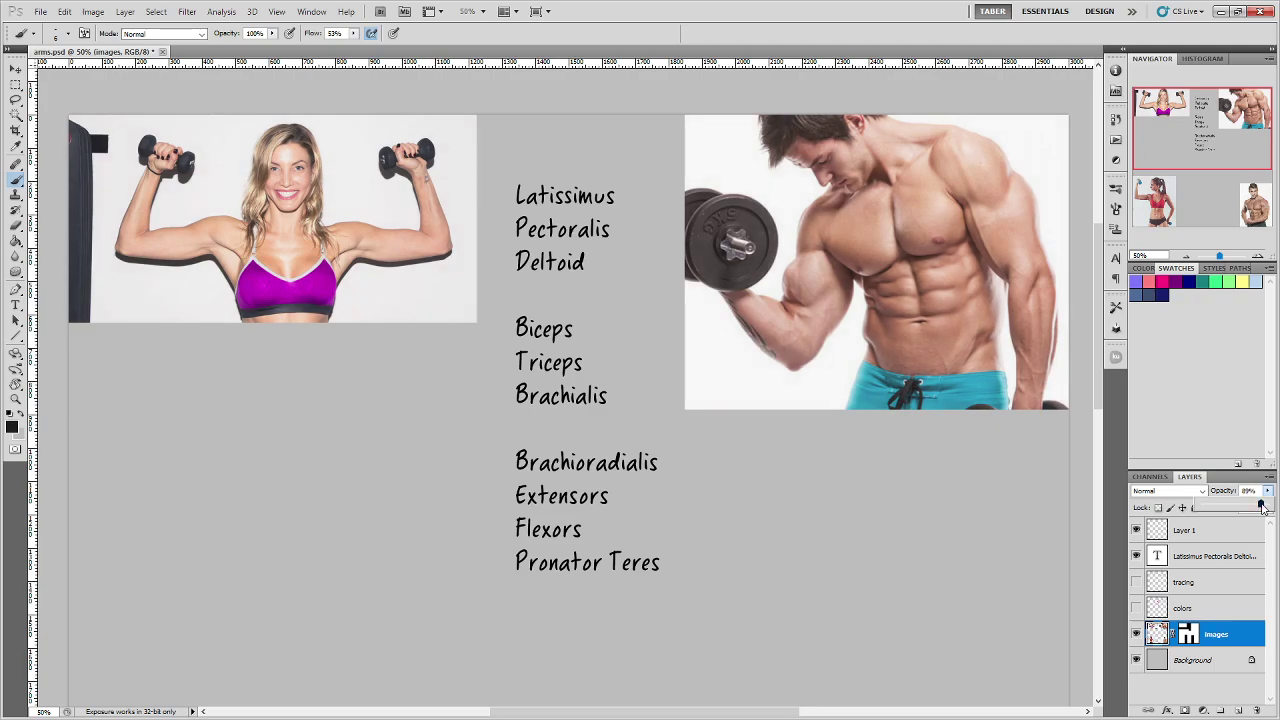
left_click(832, 36)
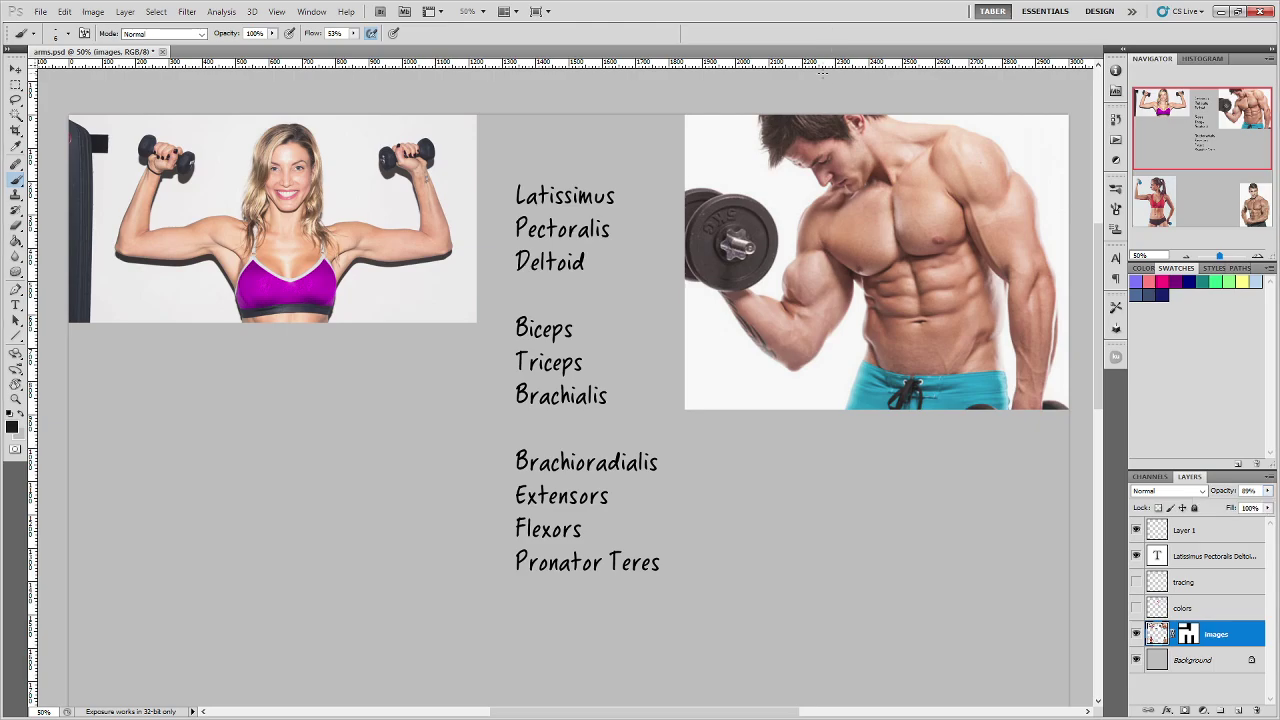
Step: On Layer 1, sketch a thin cylinder with rounded ends along the bone direction of the man's flexed upper arm
left_click(1200, 534)
left_click_drag(862, 499, 744, 490)
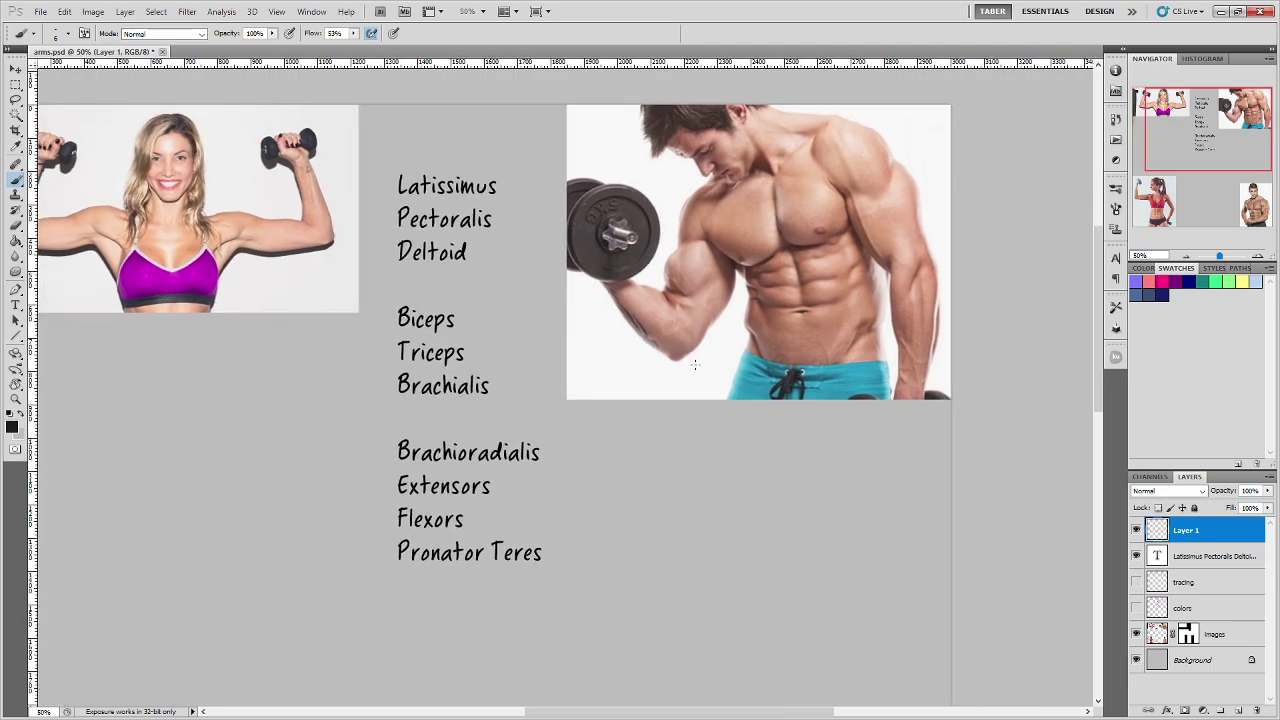
key("ctrl+plus")
key("ctrl+plus")
left_click_drag(817, 276, 624, 486)
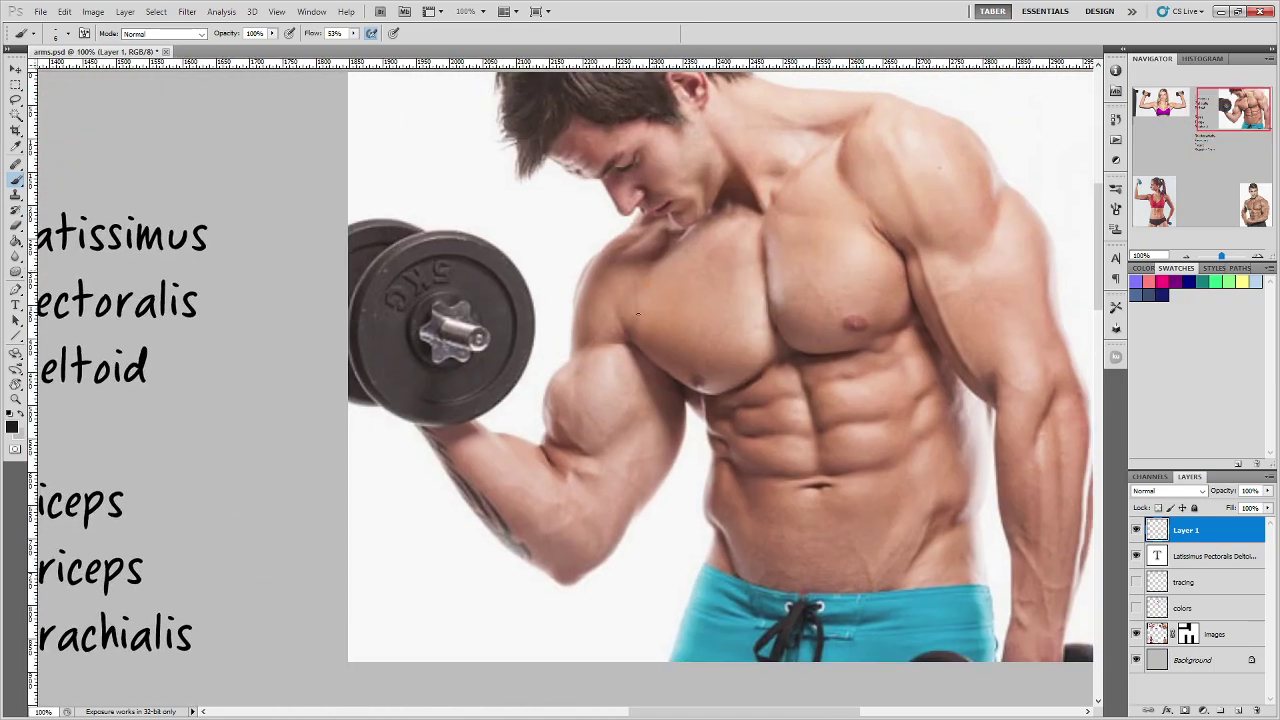
left_click_drag(627, 350, 574, 556)
left_click_drag(573, 432, 626, 287)
left_click_drag(574, 431, 625, 288)
left_click_drag(607, 508, 646, 401)
left_click_drag(598, 532, 666, 349)
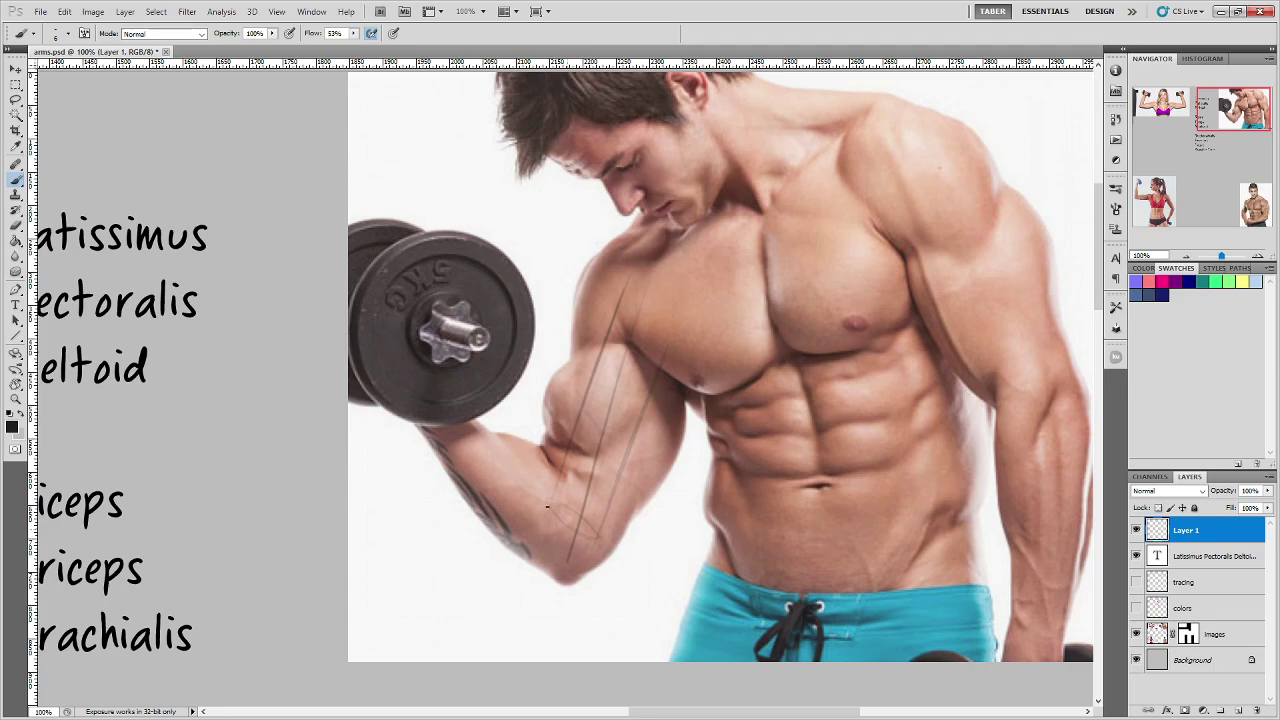
mouse_move(597, 534)
left_mouse_down()
mouse_move(556, 517)
mouse_move(550, 505)
mouse_move(565, 500)
left_mouse_up()
left_click_drag(629, 294, 672, 331)
Step: Try a wider cylinder outline around the man's flexed upper arm and undo its strokes
left_click_drag(529, 480, 593, 307)
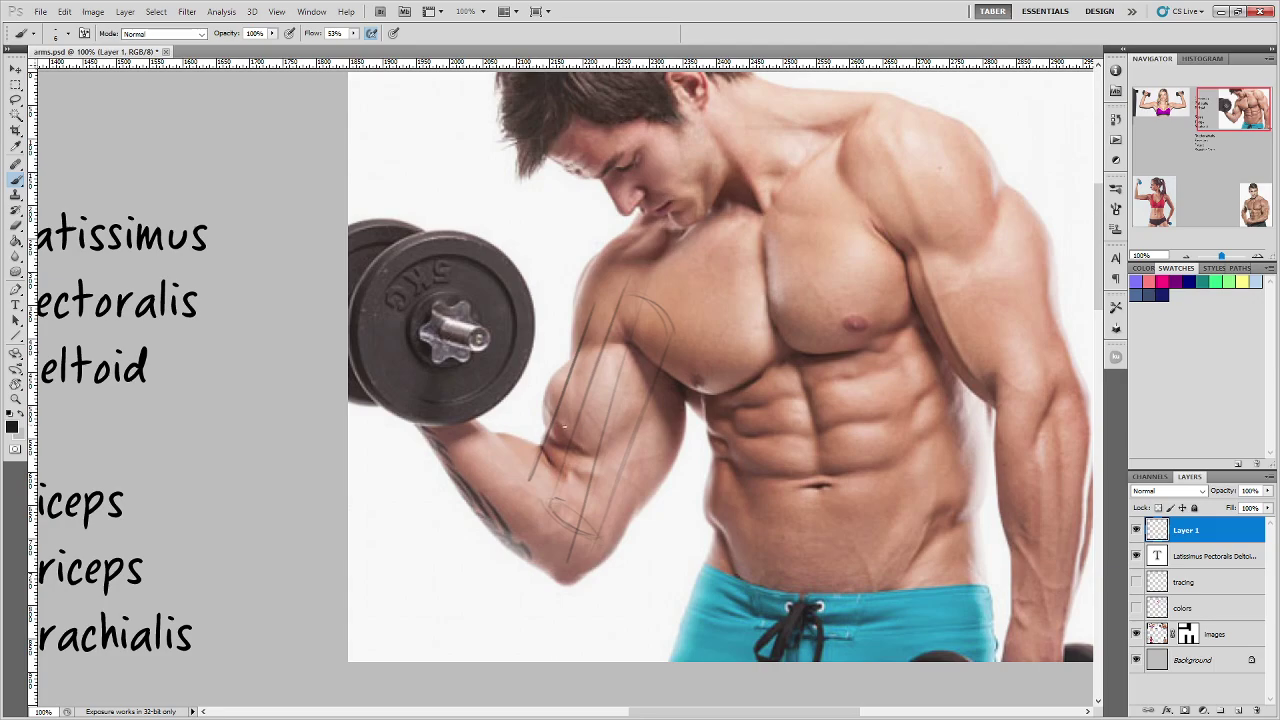
left_click_drag(555, 525, 613, 548)
mouse_move(529, 479)
left_mouse_down()
mouse_move(616, 547)
mouse_move(701, 336)
left_mouse_up()
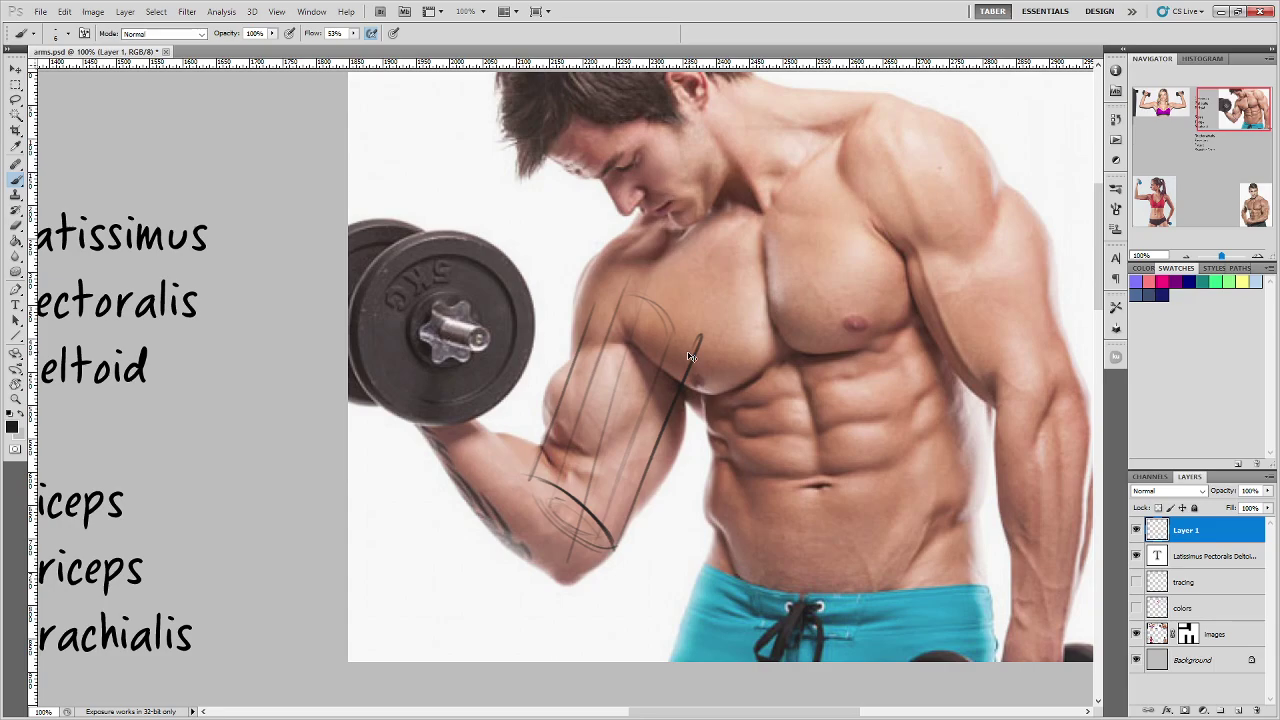
key("ctrl+alt+z")
key("ctrl+alt+z")
key("ctrl+alt+z")
key("ctrl+alt+z")
key("ctrl+alt+z")
key("ctrl+alt+z")
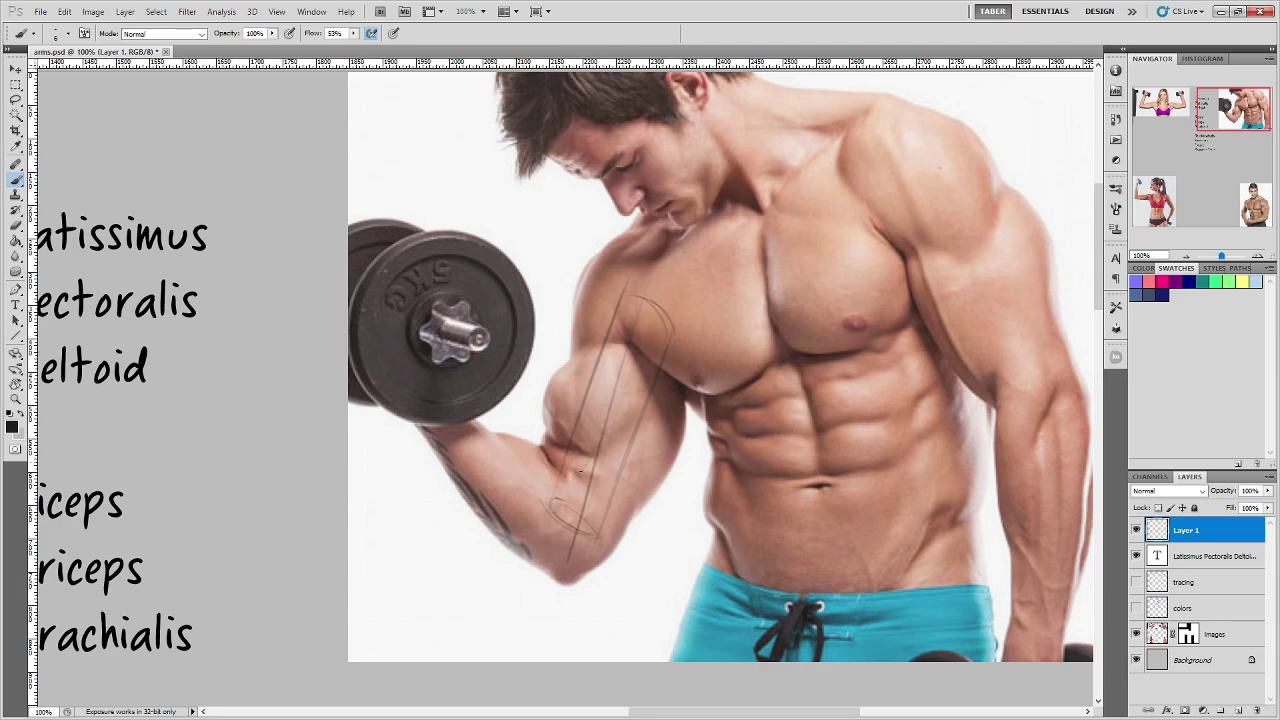
Step: Sketch the bulging biceps outline on the man's flexed arm with a small arrow pointing toward the forearm
mouse_move(598, 446)
left_mouse_down()
mouse_move(630, 296)
mouse_move(542, 398)
mouse_move(546, 386)
mouse_move(558, 481)
mouse_move(567, 356)
mouse_move(538, 417)
mouse_move(604, 337)
left_mouse_up()
left_click_drag(567, 479, 627, 347)
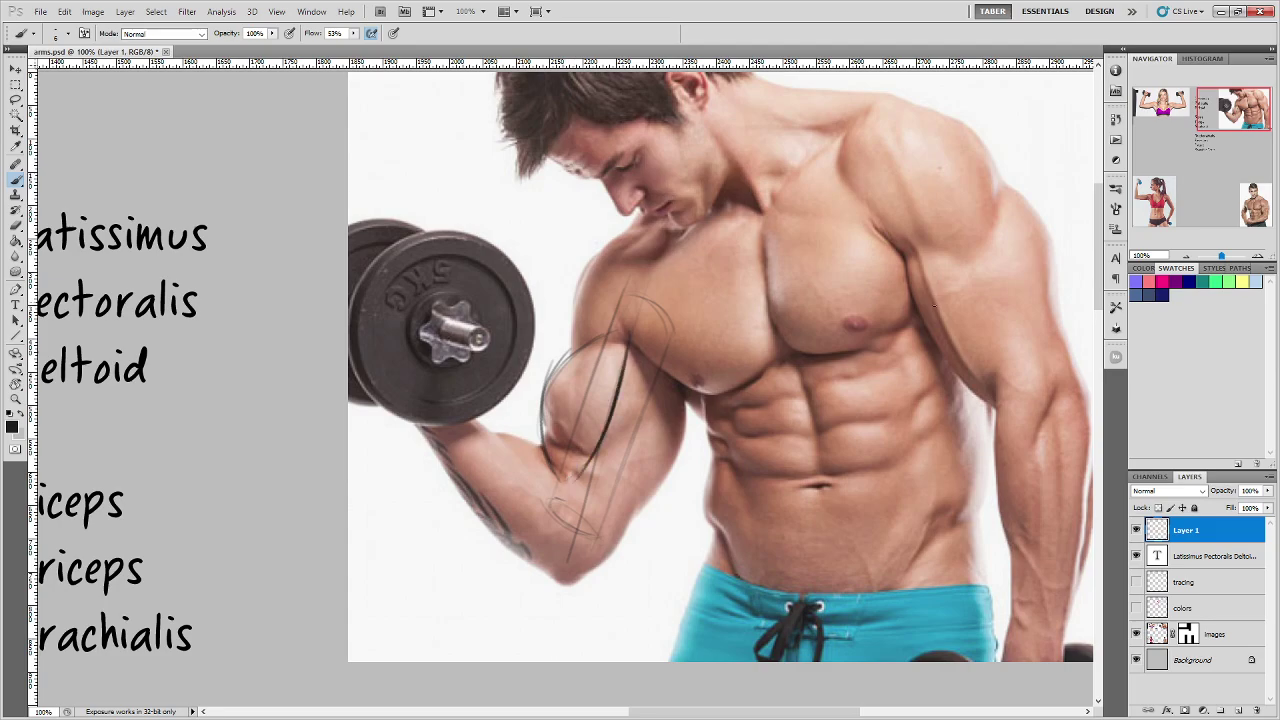
left_click_drag(546, 457, 546, 382)
left_click_drag(607, 336, 622, 326)
left_click_drag(548, 468, 528, 492)
left_click_drag(528, 492, 546, 488)
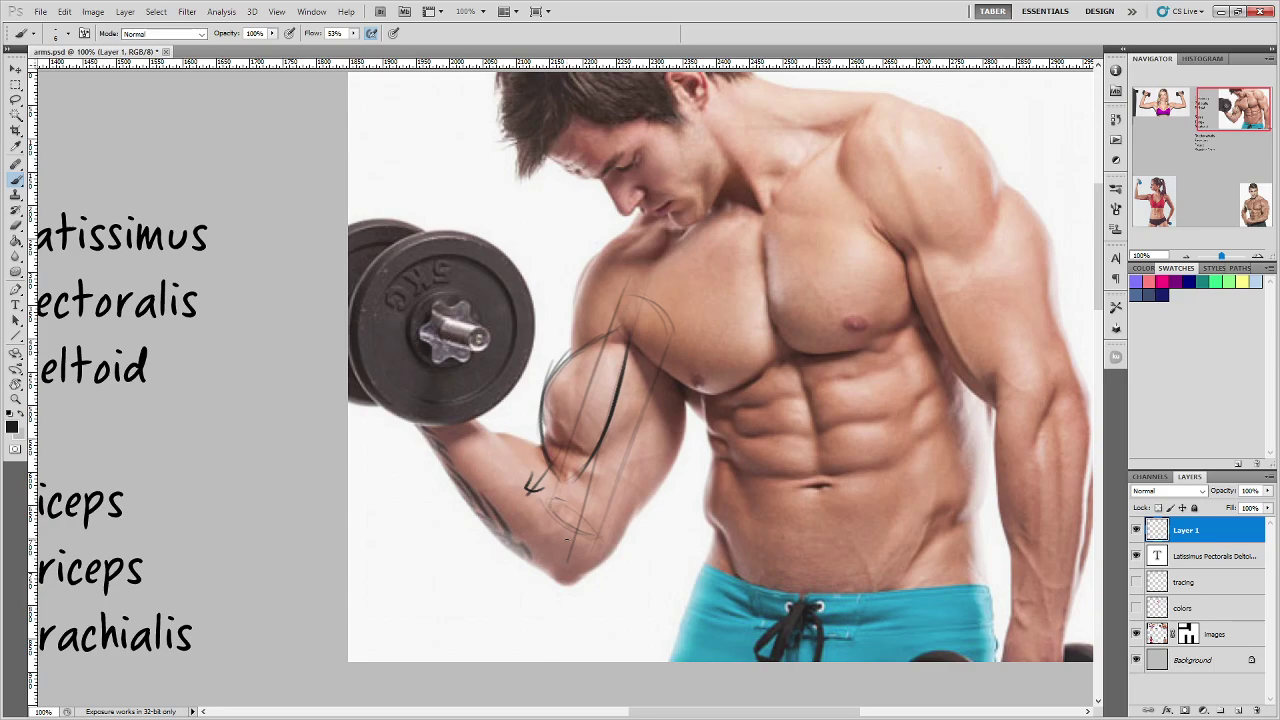
Step: Undo the latest biceps strokes and erase the remaining sketch lines from the flexed upper arm
key("ctrl+z")
mouse_move(545, 440)
left_mouse_down()
mouse_move(530, 463)
mouse_move(586, 458)
mouse_move(538, 486)
left_mouse_up()
key("ctrl+alt+z")
key("ctrl+alt+z")
key("ctrl+alt+z")
left_click_drag(594, 403, 621, 432)
left_click_drag(590, 381, 556, 382)
mouse_move(601, 538)
left_mouse_down()
mouse_move(638, 402)
mouse_move(667, 275)
mouse_move(532, 443)
mouse_move(564, 386)
mouse_move(606, 431)
left_mouse_up()
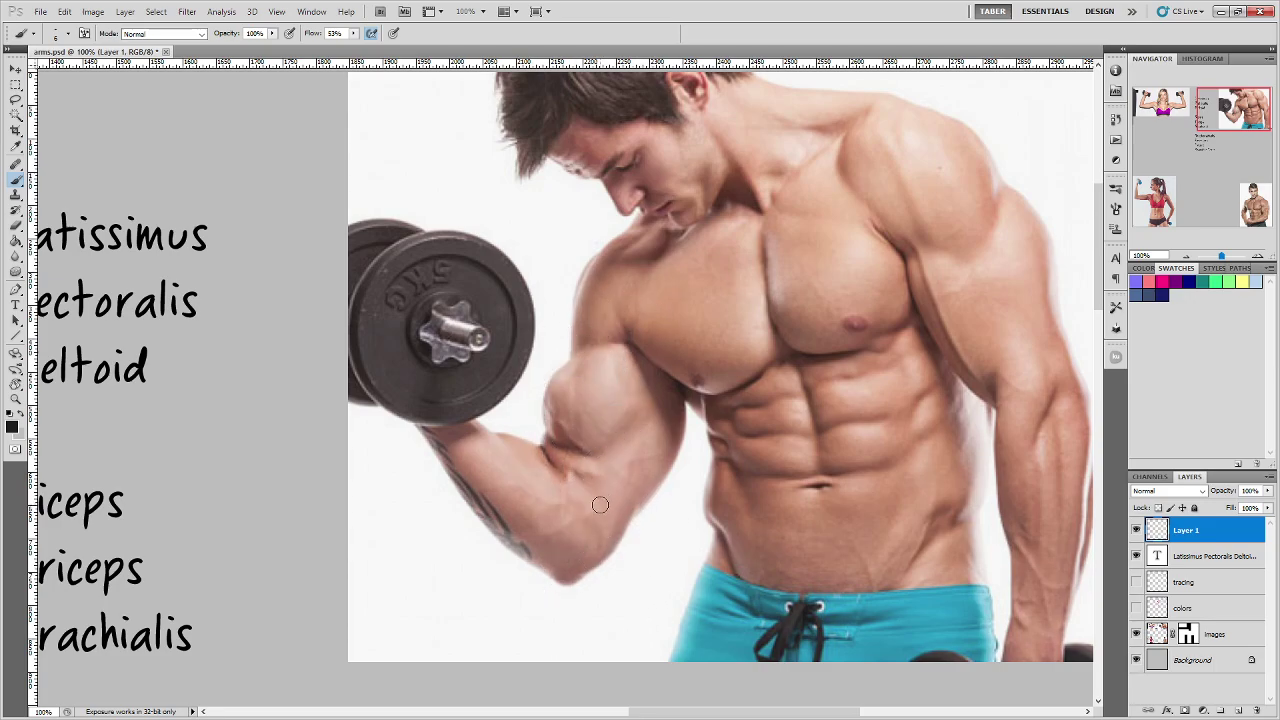
Step: Show the colors and tracing layers, lower the images layer's opacity to 59%, and make Layer 1 active
left_click(1136, 608)
left_click(1136, 583)
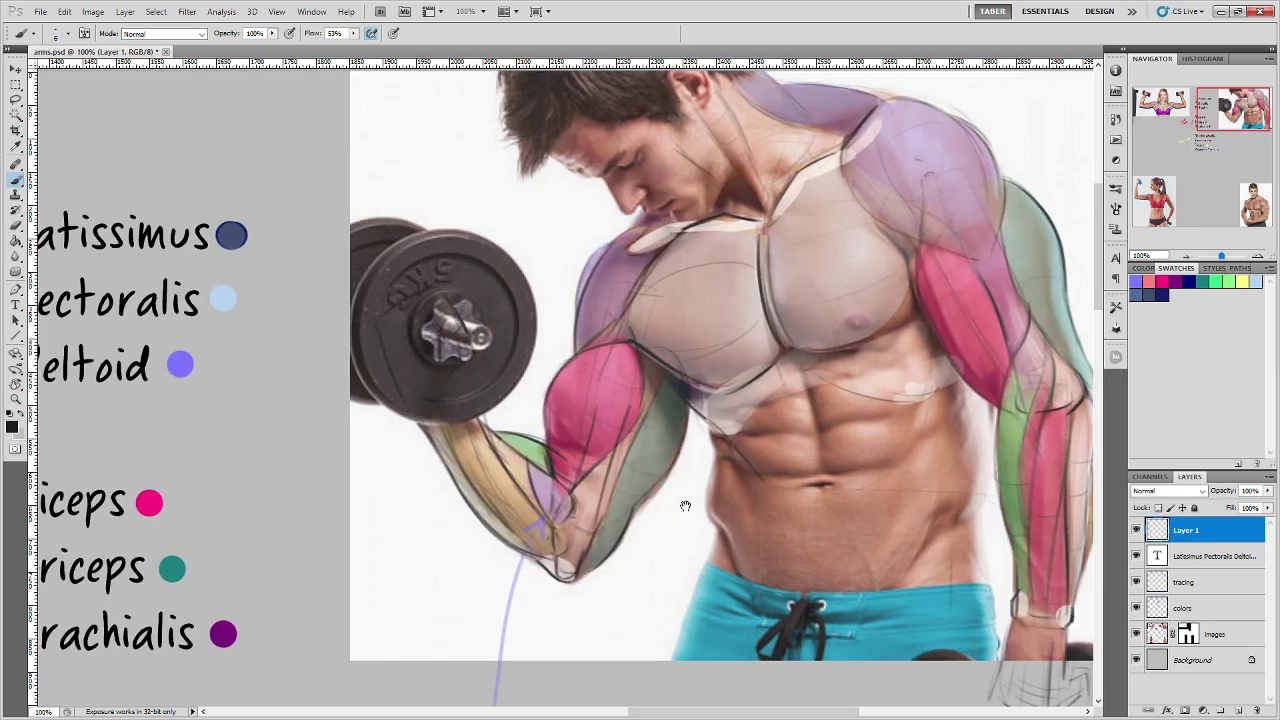
left_click_drag(683, 506, 789, 507)
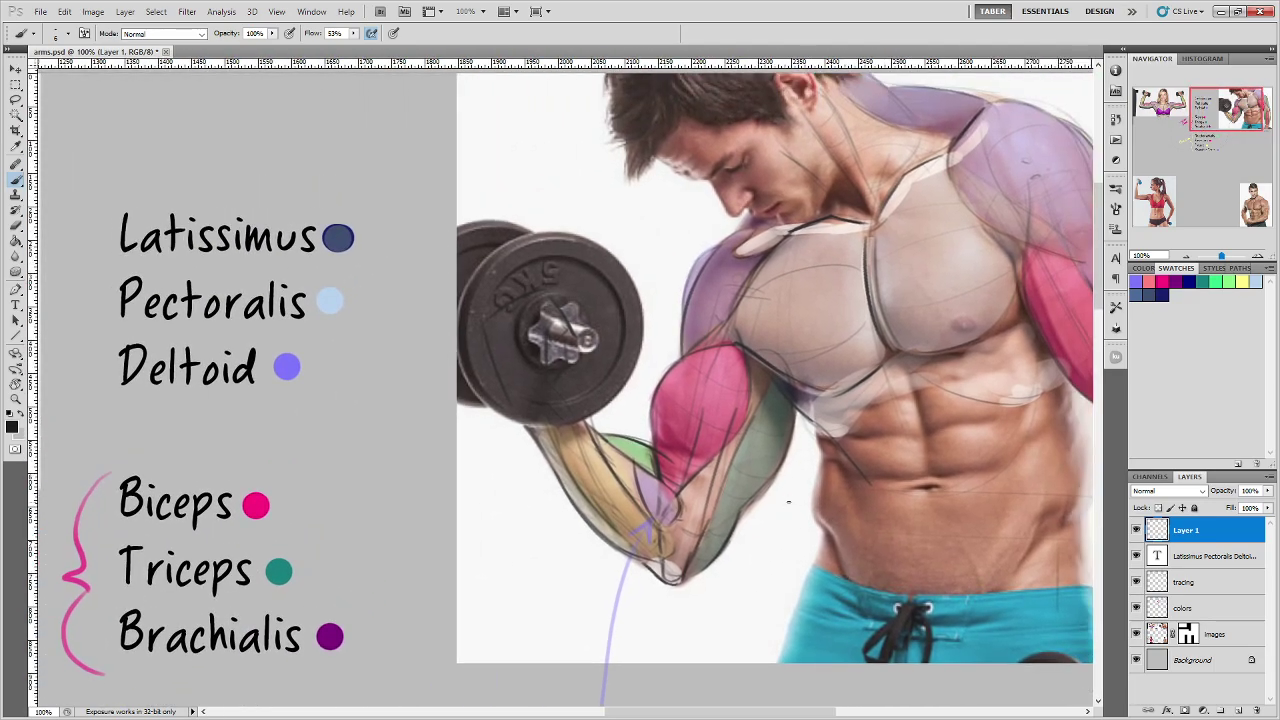
left_click_drag(787, 370, 766, 389)
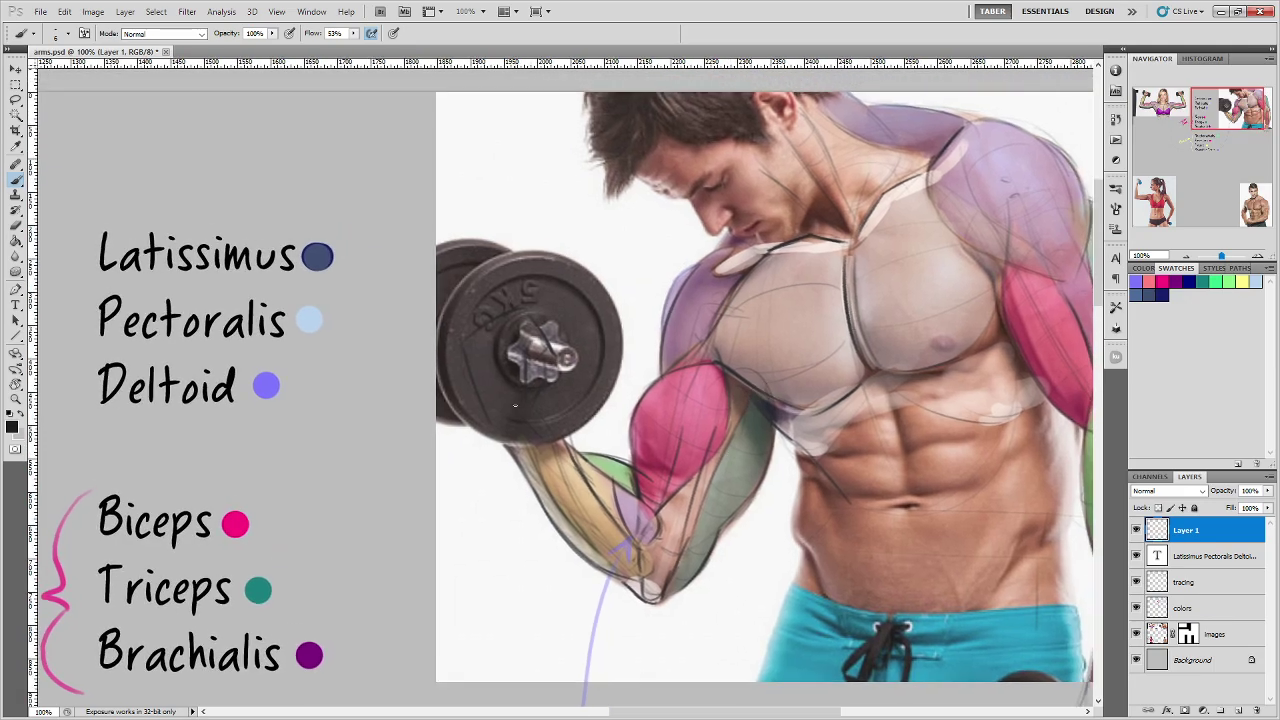
left_click_drag(504, 463, 505, 451)
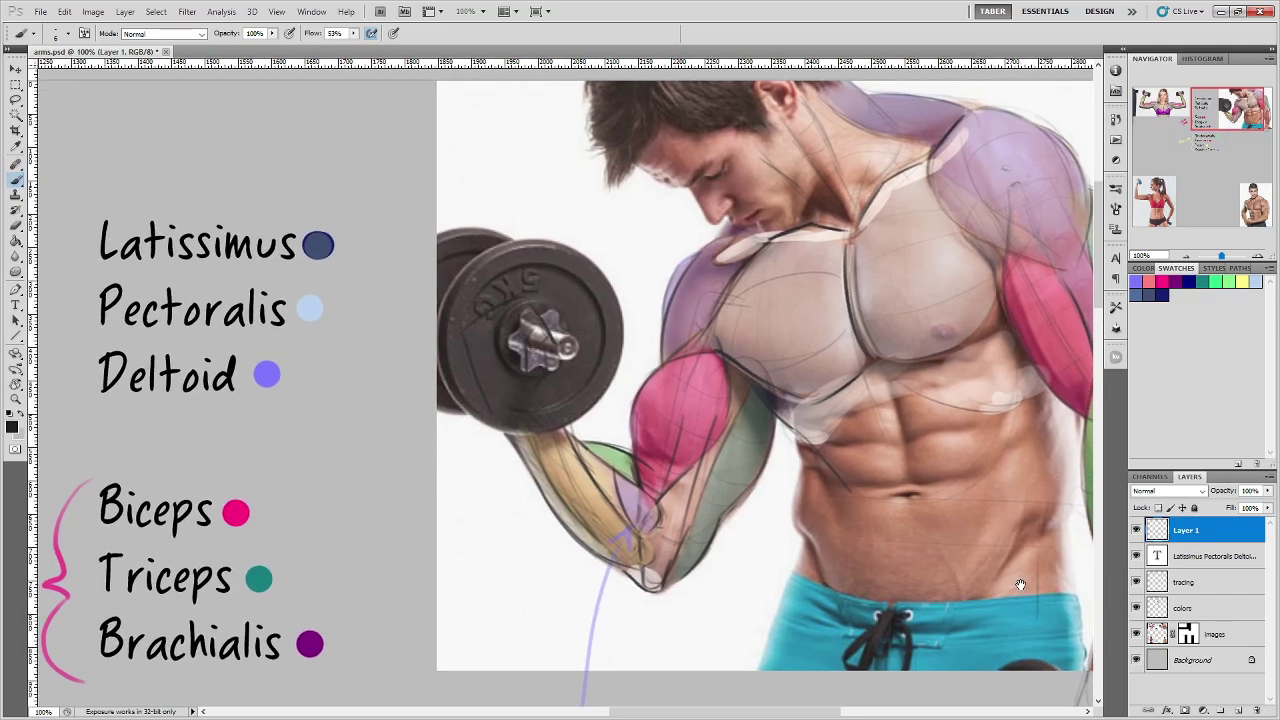
left_click_drag(1020, 585, 903, 481)
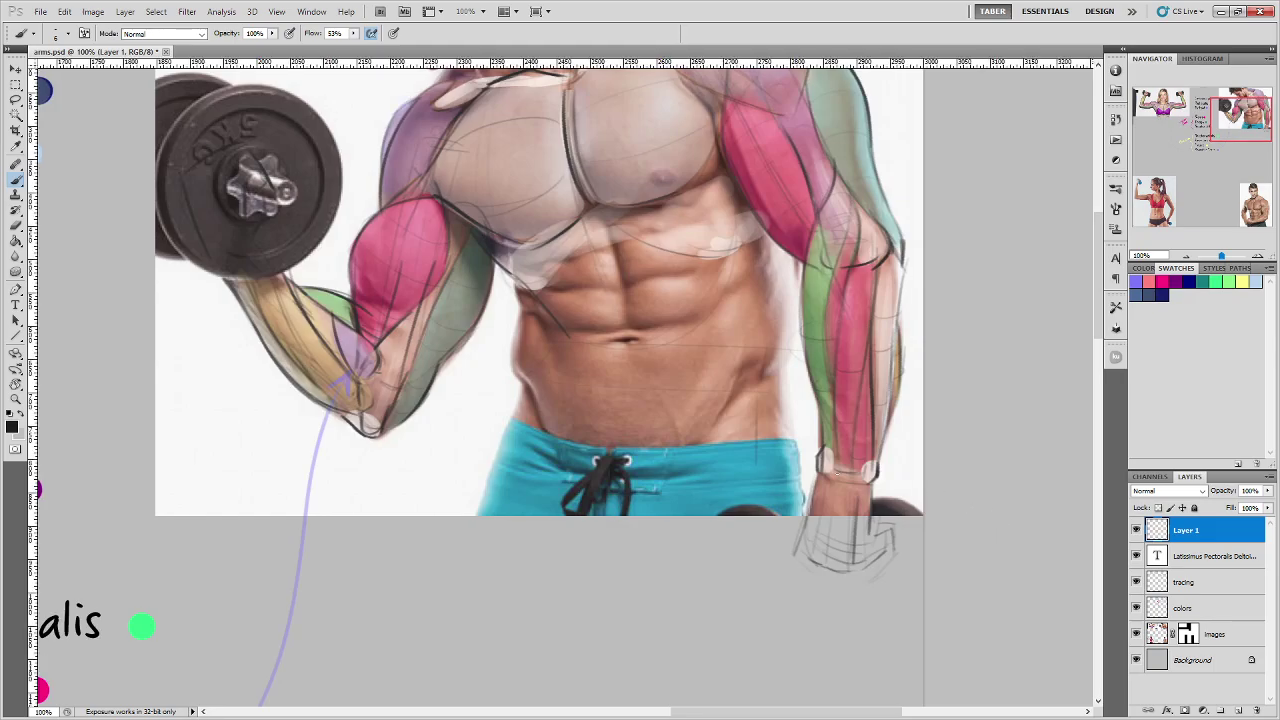
left_click_drag(600, 423, 831, 551)
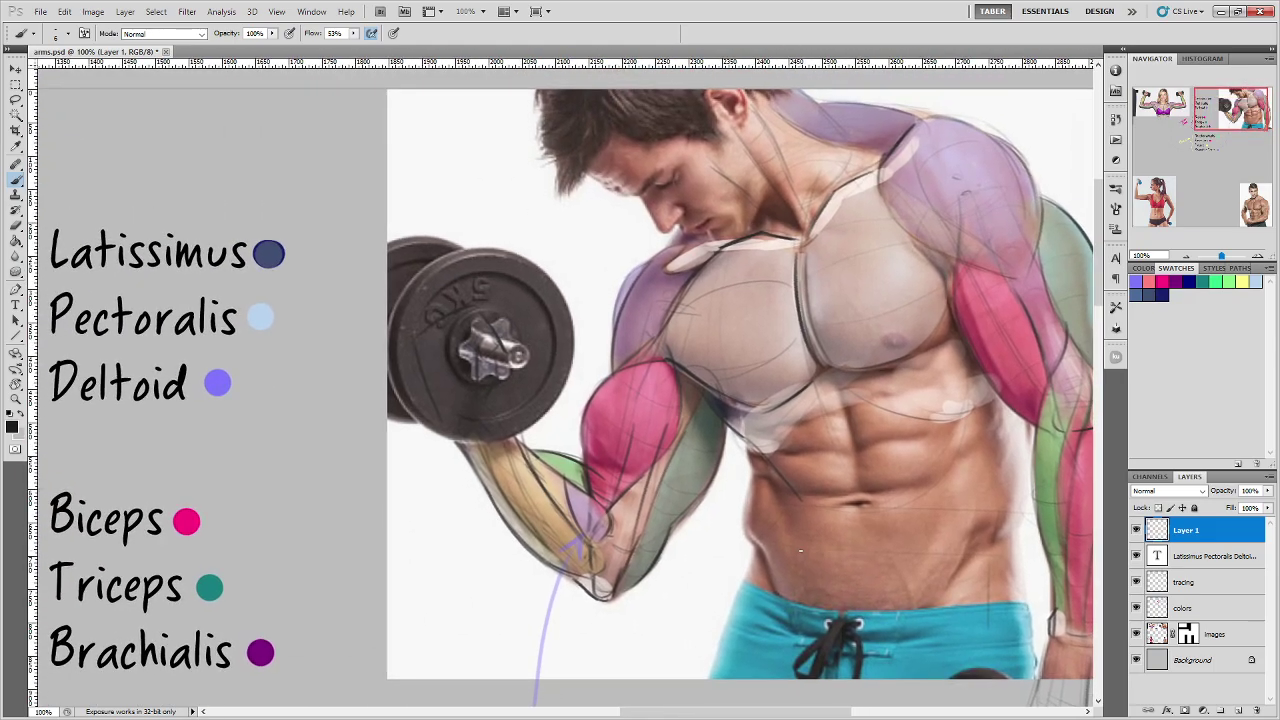
left_click(1240, 634)
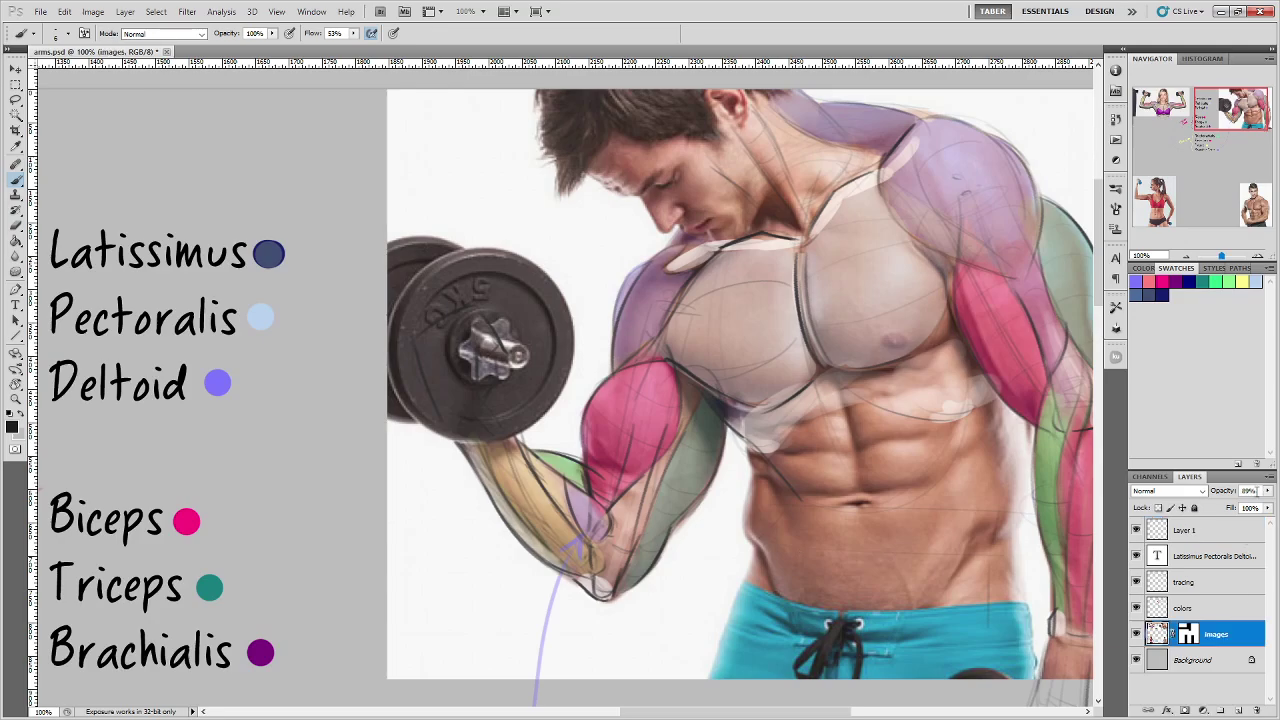
left_click(1267, 491)
left_click_drag(1262, 506, 1241, 510)
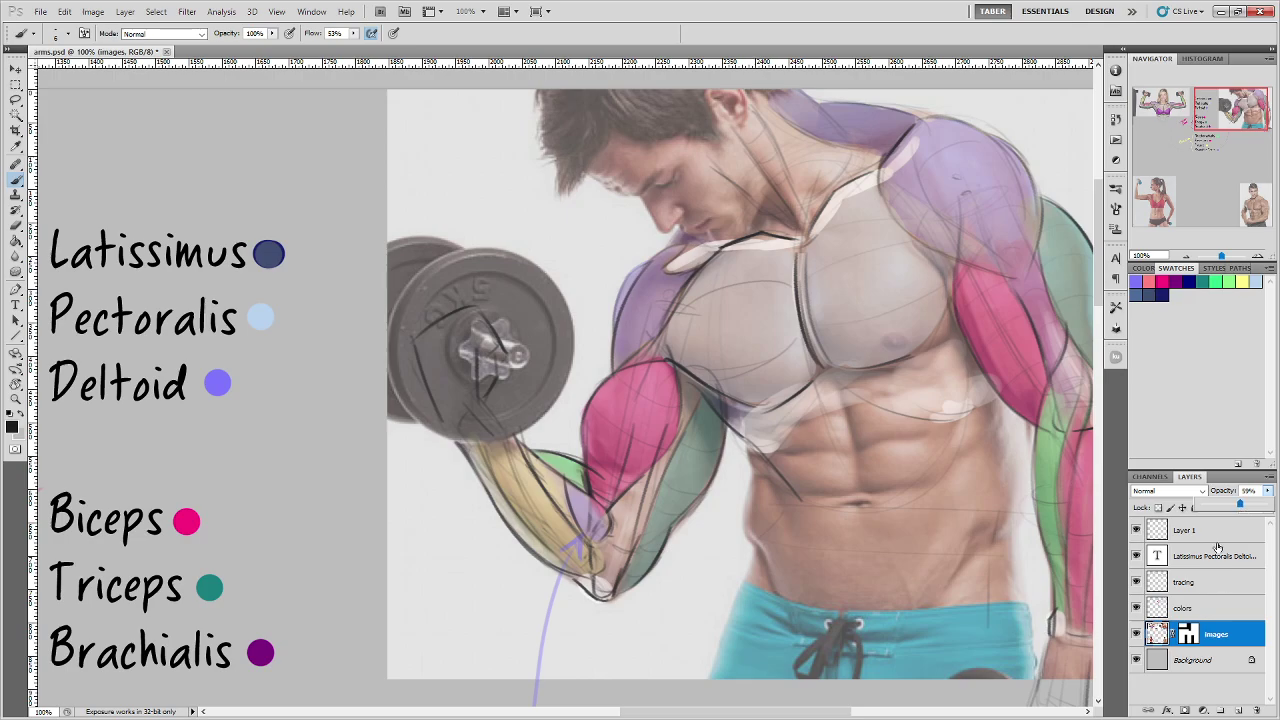
left_click(1210, 538)
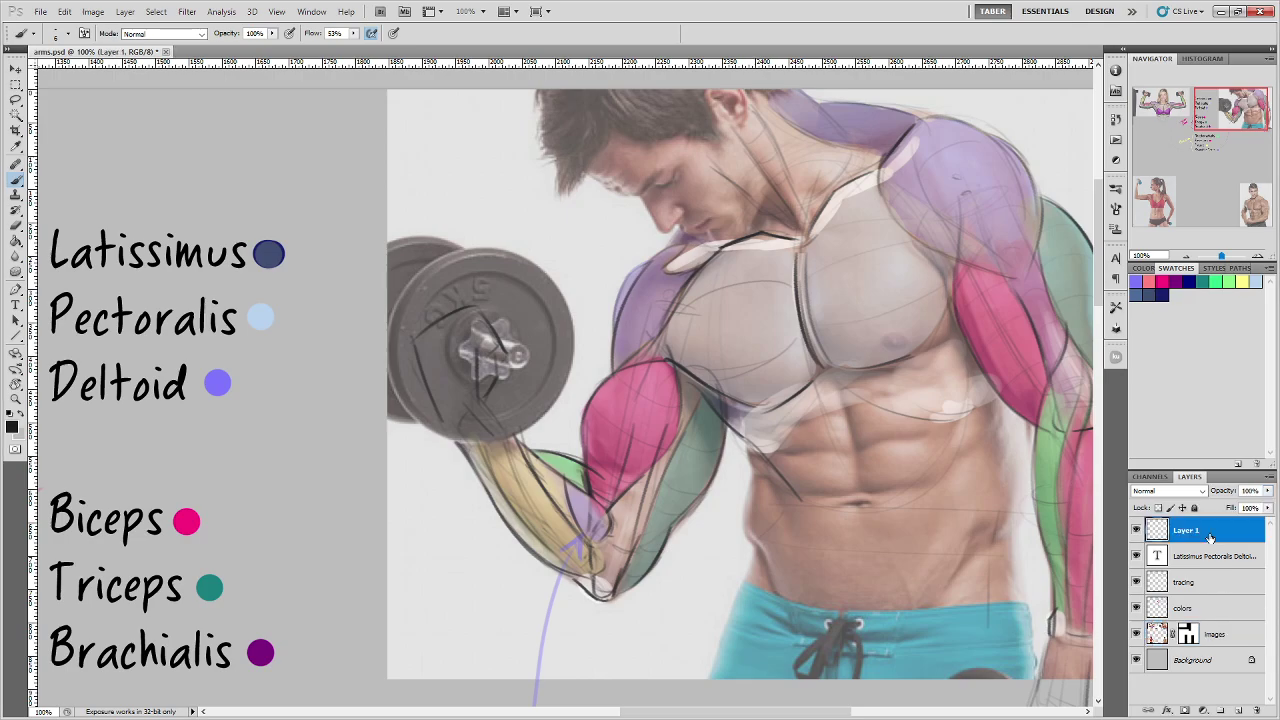
Step: Try guide strokes along the man's clavicle on the side of the flexed arm, undoing each attempt
left_click_drag(793, 418, 781, 426)
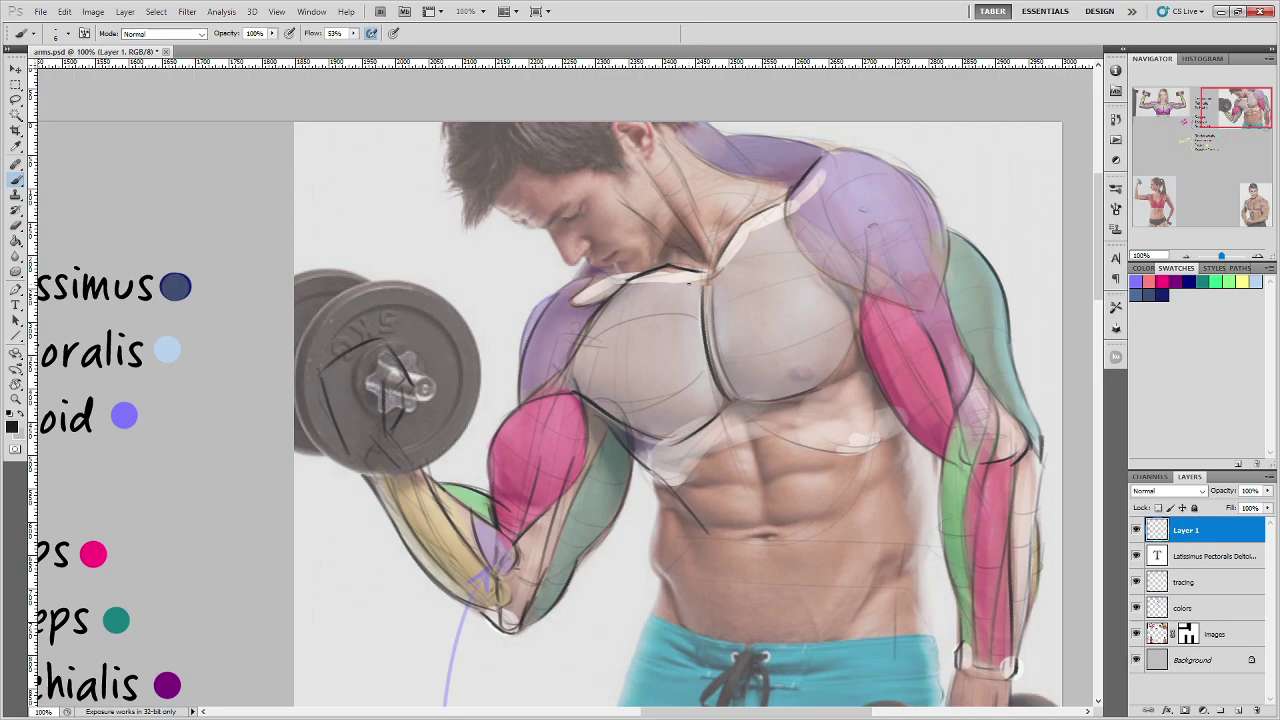
mouse_move(698, 286)
left_mouse_down()
mouse_move(667, 298)
mouse_move(626, 277)
mouse_move(590, 288)
left_mouse_up()
key("ctrl+alt+z")
key("ctrl+alt+z")
mouse_move(692, 300)
left_mouse_down()
mouse_move(623, 297)
mouse_move(704, 298)
mouse_move(615, 300)
left_mouse_up()
key("ctrl+alt+z")
key("ctrl+alt+z")
key("ctrl+alt+z")
left_click_drag(695, 289, 614, 302)
key("ctrl+alt+z")
Step: Try short marks across the clavicle and upper chest on the flexed-arm side, and undo them
left_click_drag(619, 277, 572, 301)
left_click_drag(661, 300, 697, 285)
mouse_move(618, 279)
left_mouse_down()
mouse_move(664, 303)
mouse_move(659, 334)
mouse_move(623, 316)
left_mouse_up()
key("ctrl+alt+z")
key("ctrl+alt+z")
key("ctrl+alt+z")
key("ctrl+alt+z")
key("ctrl+alt+z")
mouse_move(609, 341)
left_mouse_down()
mouse_move(644, 321)
mouse_move(634, 337)
mouse_move(671, 301)
left_mouse_up()
key("ctrl+alt+z")
key("ctrl+alt+z")
key("ctrl+alt+z")
Step: Try long direction lines along both clavicles from the base of the neck to the shoulders, and undo them
left_click_drag(704, 280, 538, 272)
left_click_drag(716, 280, 844, 138)
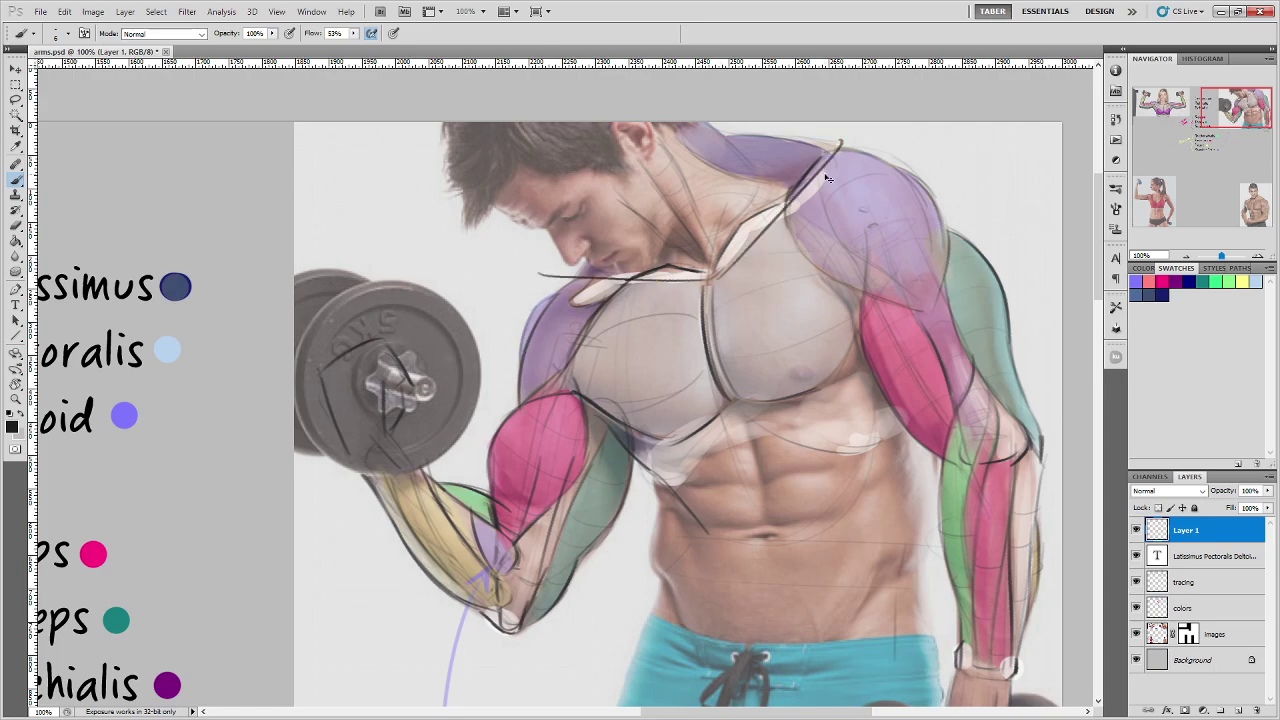
key("ctrl+alt+z")
key("ctrl+alt+z")
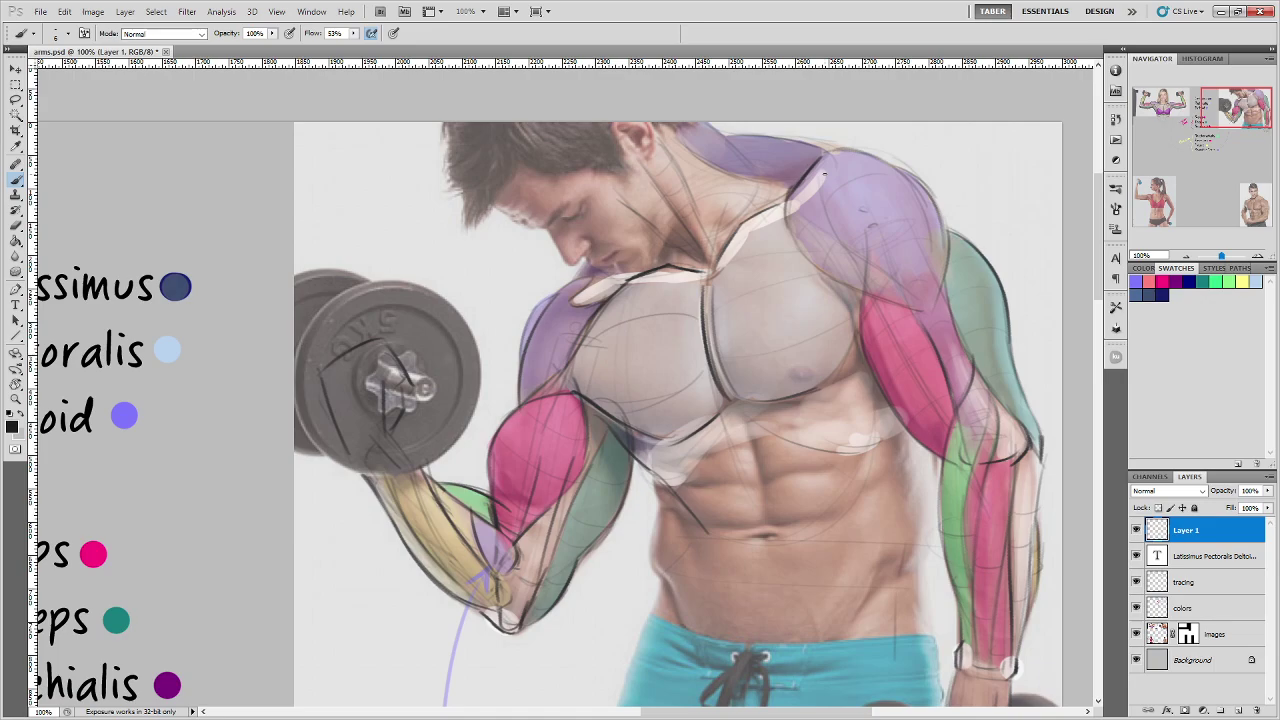
Step: Examine the colour-coded arm muscles on the male and female figures alongside the muscle name list
left_click_drag(707, 403, 805, 325)
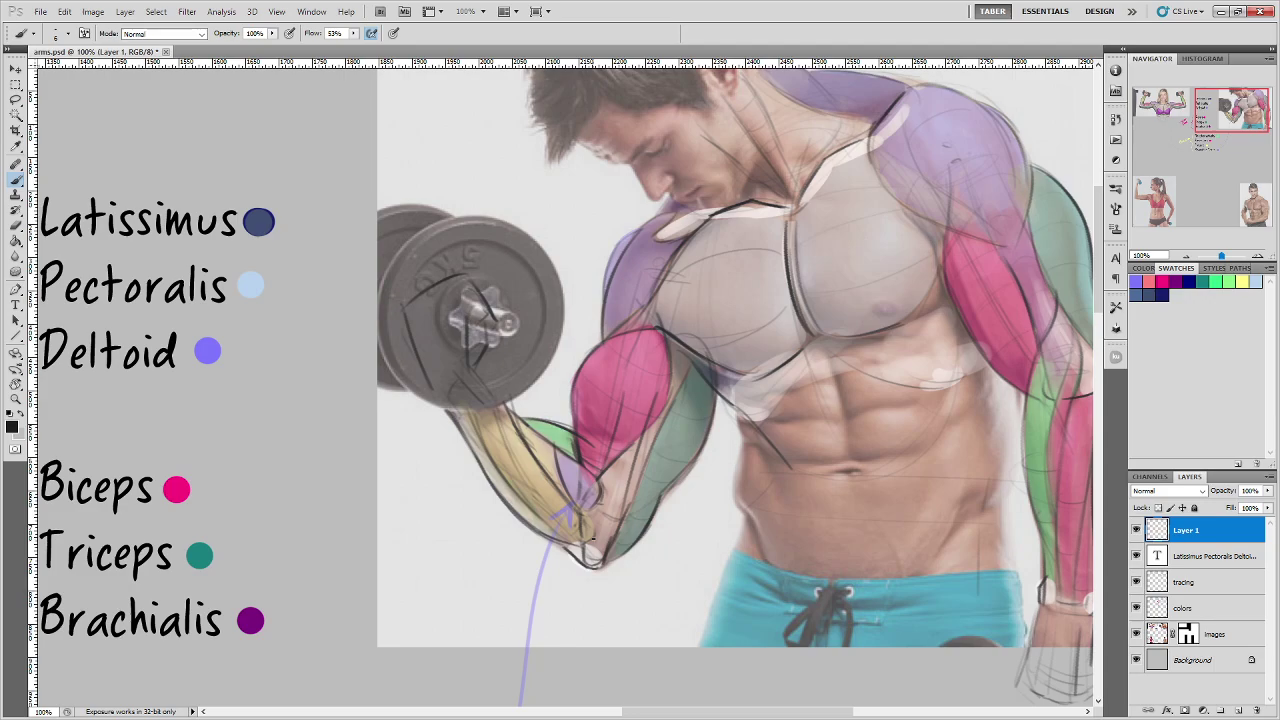
left_click_drag(564, 224, 604, 285)
key("ctrl+z")
left_click_drag(880, 349, 700, 395)
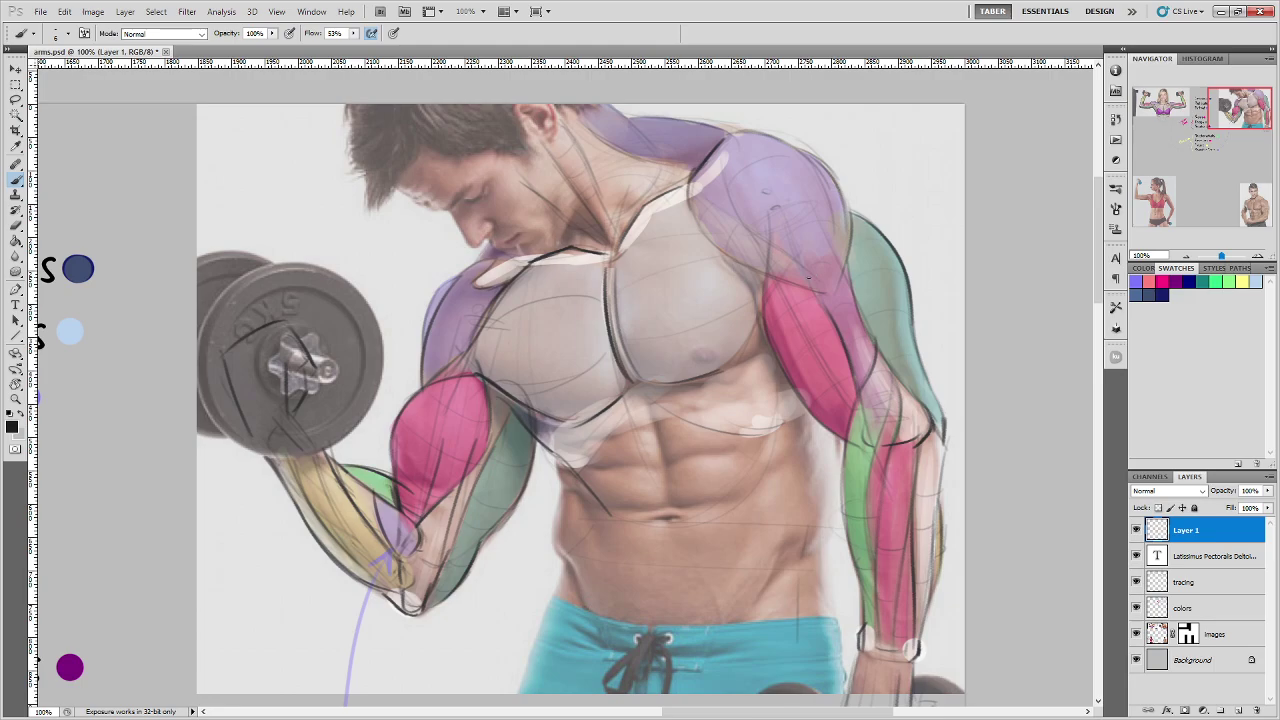
mouse_move(562, 456)
left_mouse_down()
mouse_move(643, 469)
mouse_move(800, 445)
left_mouse_up()
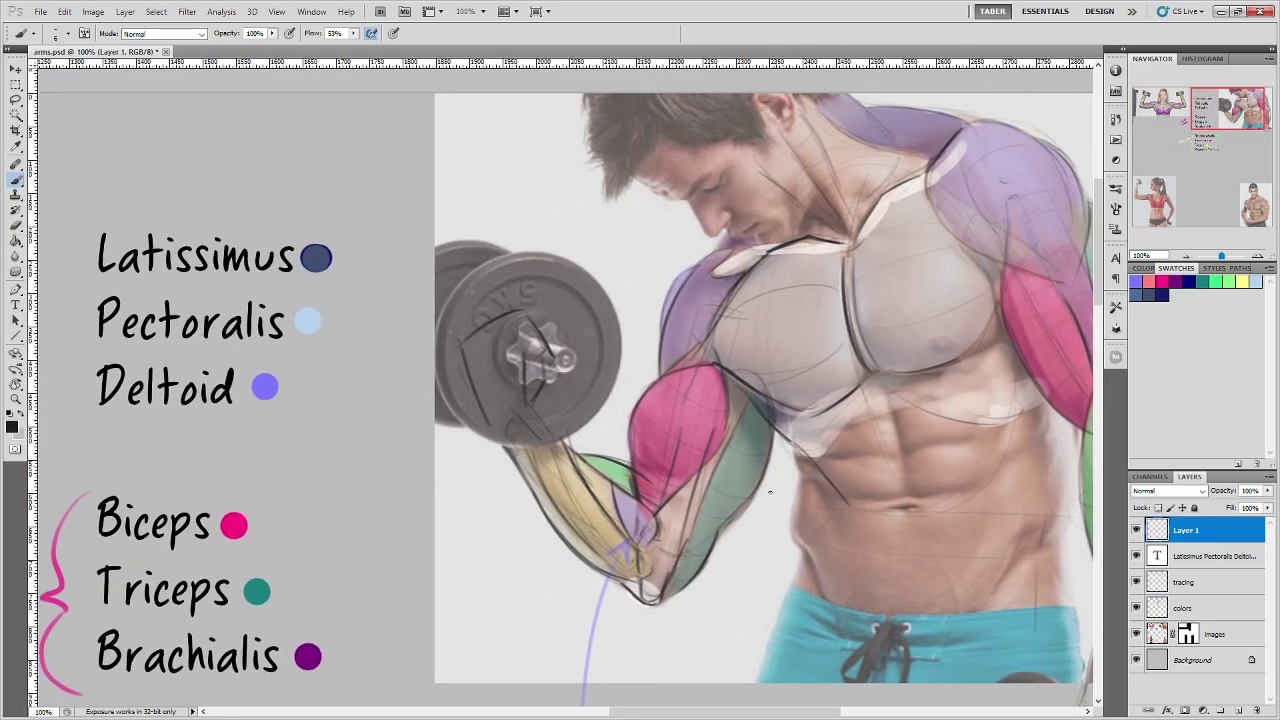
mouse_move(765, 508)
left_mouse_down()
mouse_move(586, 490)
mouse_move(700, 459)
left_mouse_up()
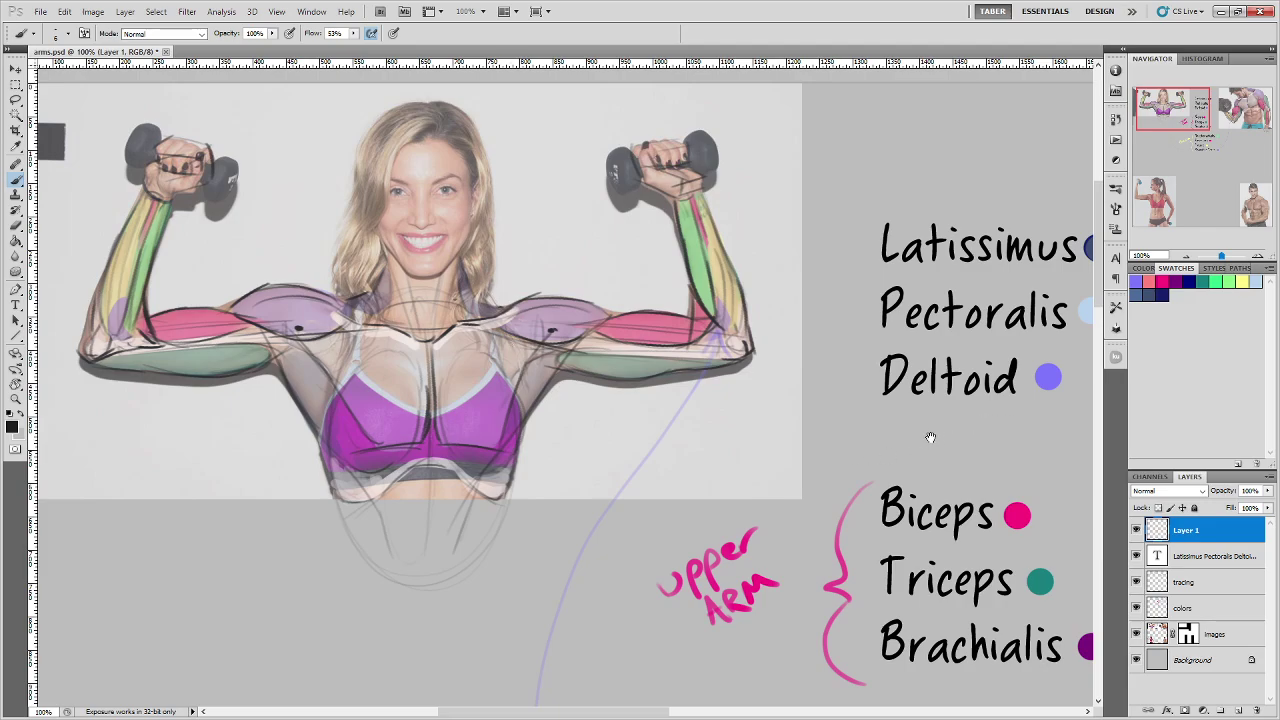
left_click_drag(1029, 437, 762, 445)
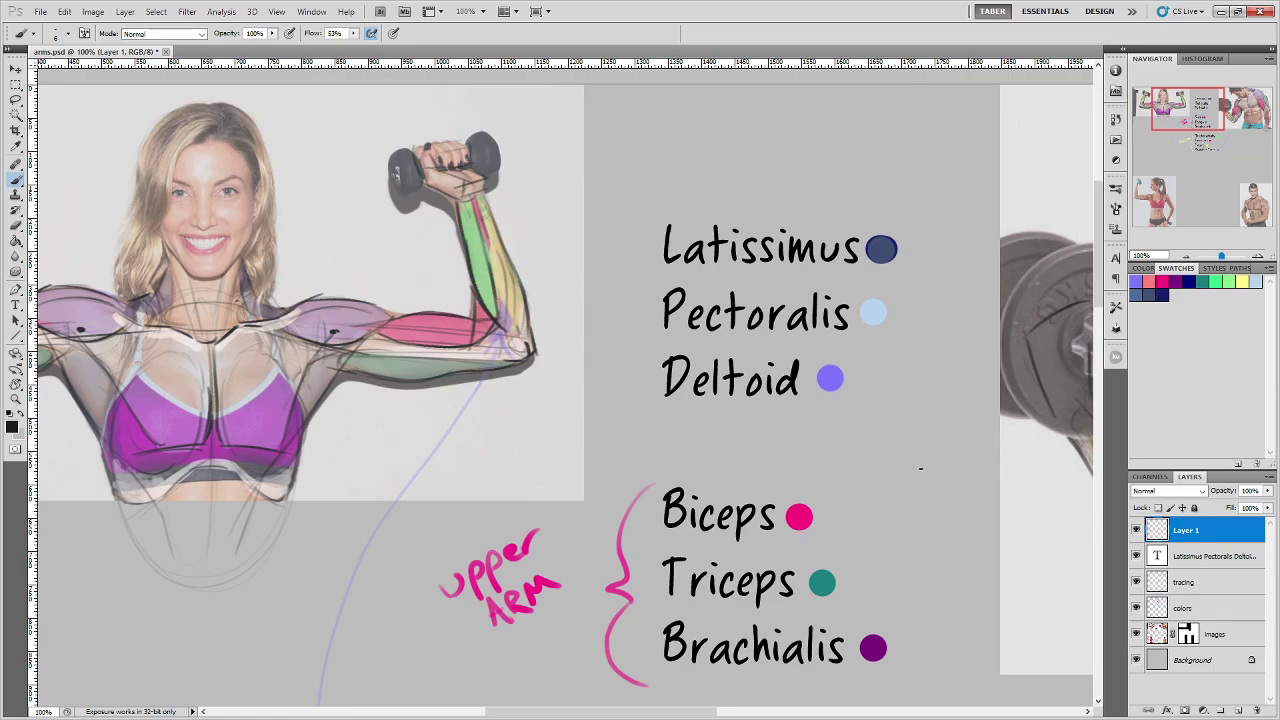
Step: Try a large triangular guide around the man's lowered-arm shoulder, and undo it
left_click_drag(948, 462, 314, 511)
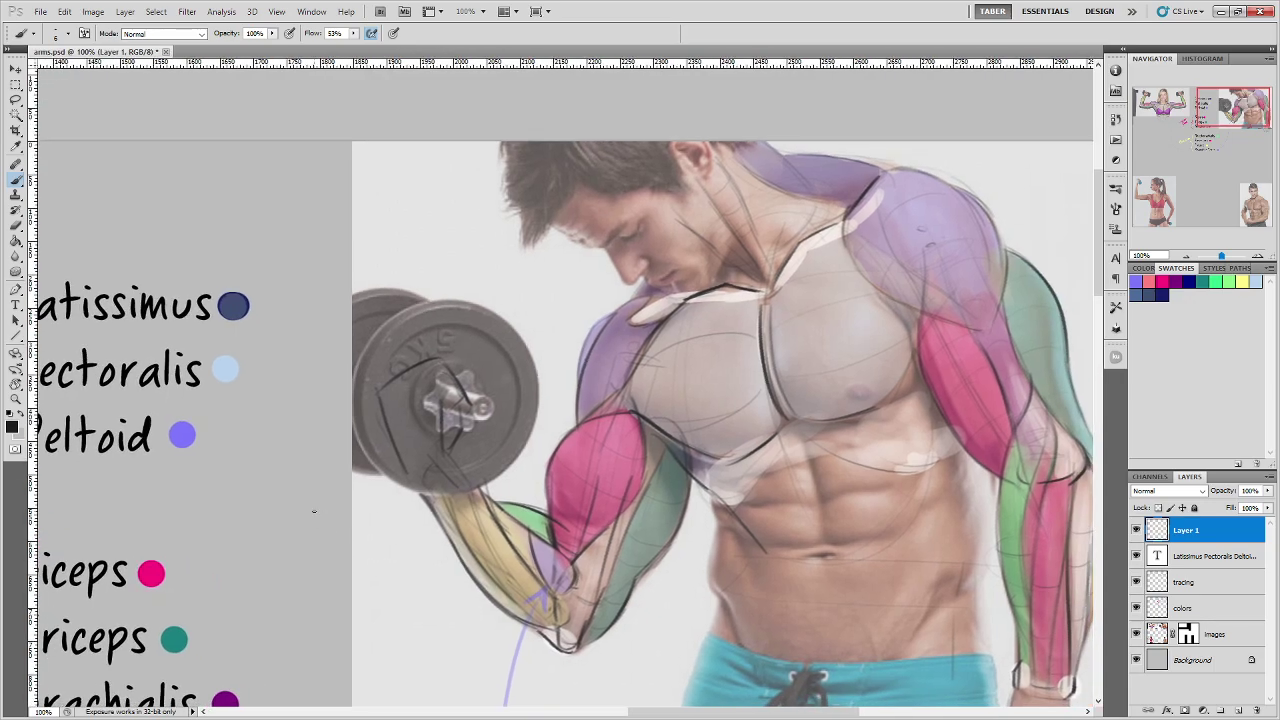
left_click_drag(300, 563, 459, 565)
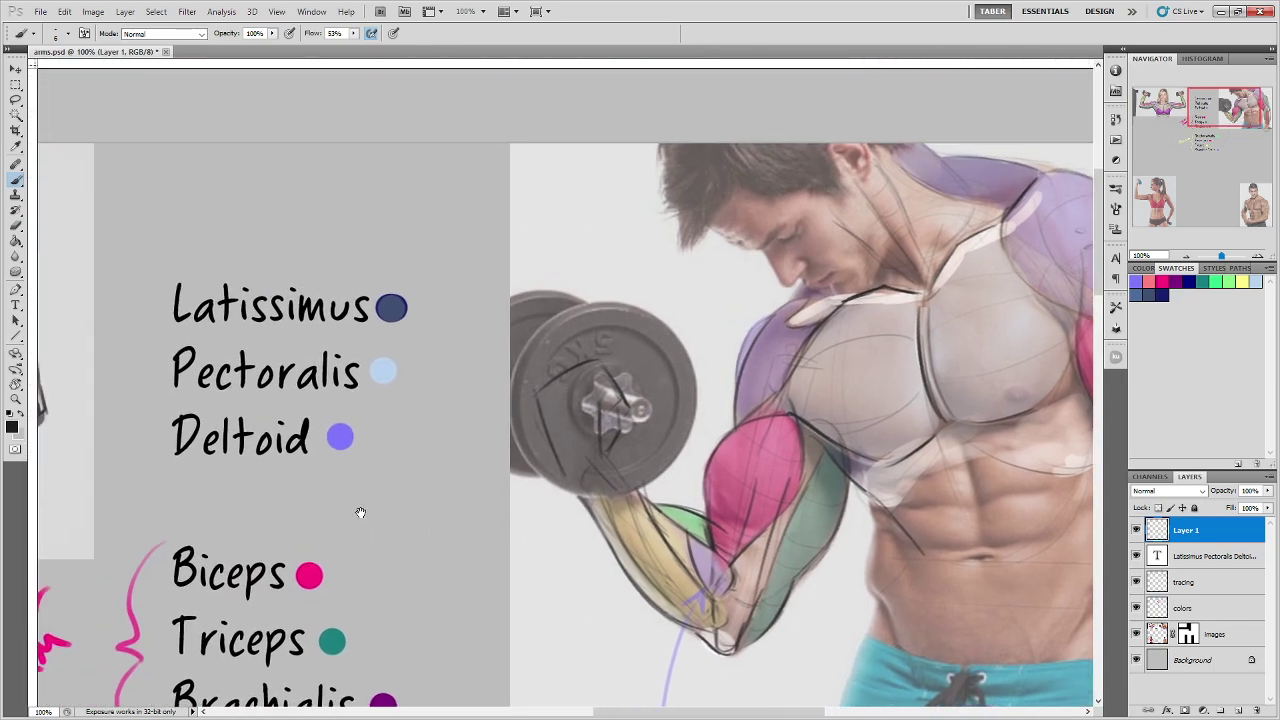
left_click_drag(182, 468, 328, 470)
key("ctrl+z")
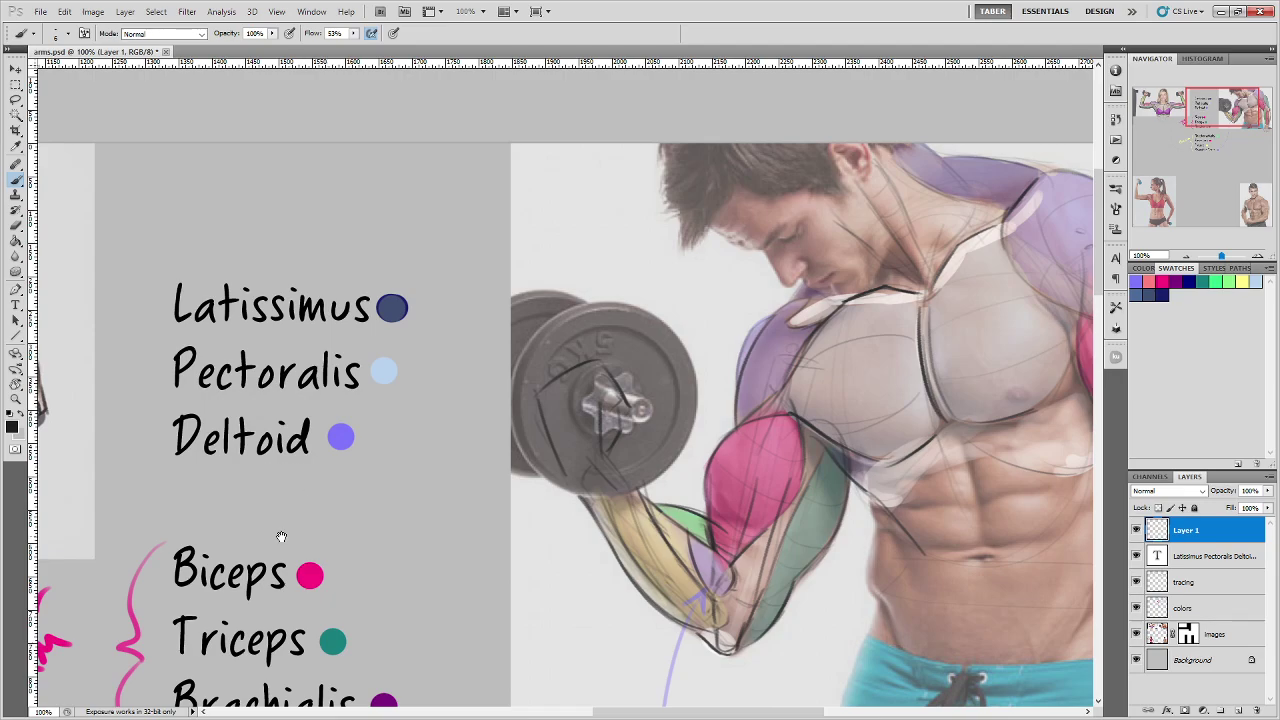
scroll(548, 569, "right", 3)
scroll(548, 569, "right", 2)
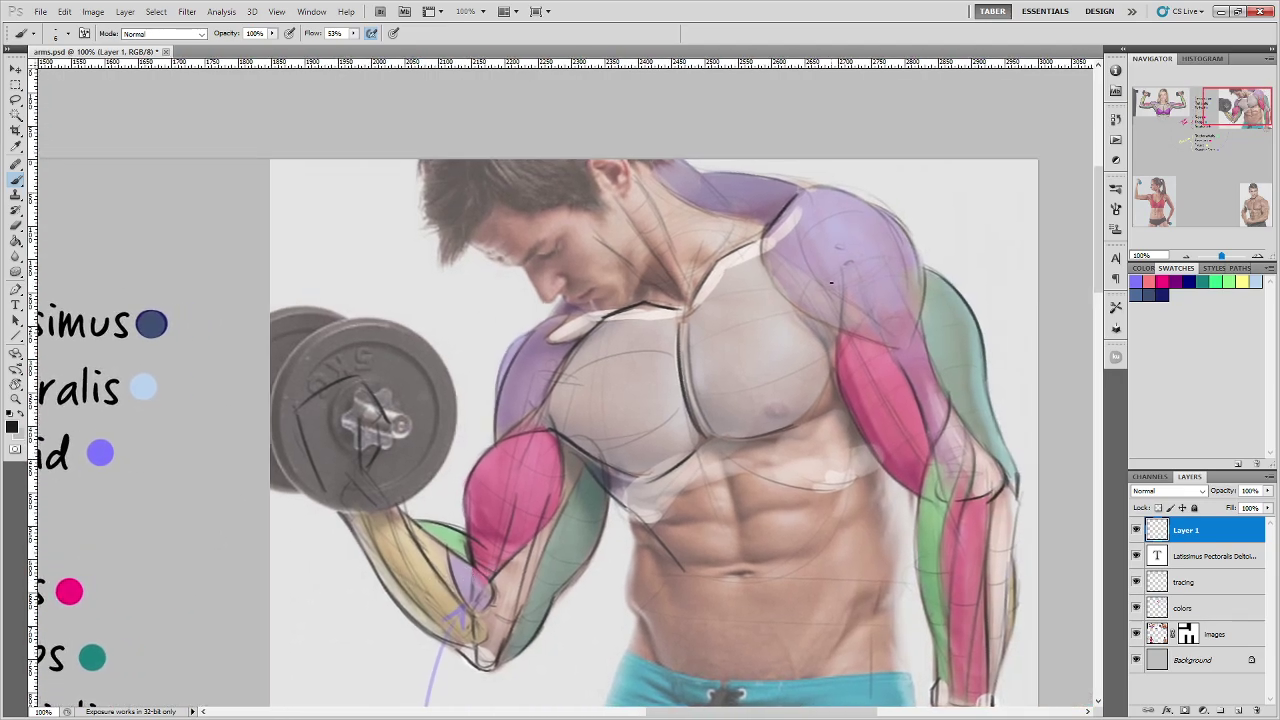
mouse_move(939, 196)
left_mouse_down()
mouse_move(918, 340)
mouse_move(783, 303)
mouse_move(778, 240)
mouse_move(723, 264)
mouse_move(958, 176)
left_mouse_up()
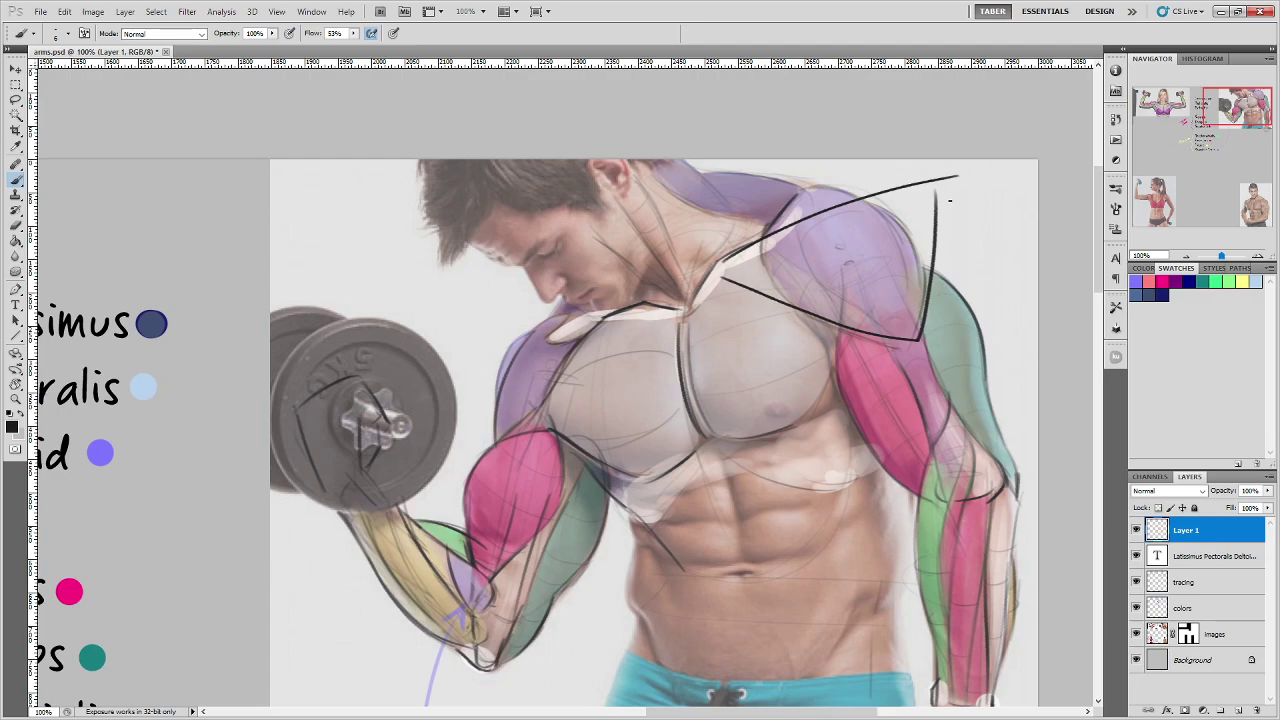
key("ctrl+alt+z")
key("ctrl+alt+z")
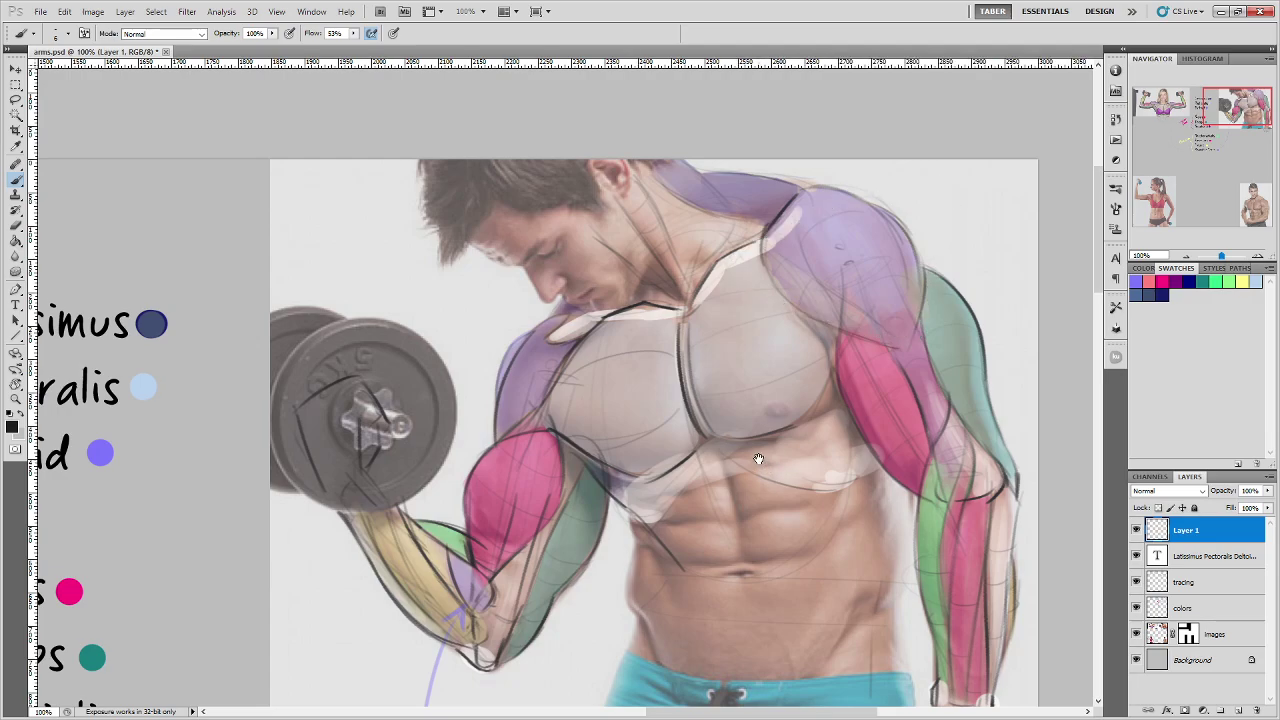
Step: Sketch a V-shaped lower outline of a deltoid in the blank area above the dumbbell in the man's photo
left_click_drag(758, 458, 620, 410)
left_click_drag(538, 458, 853, 418)
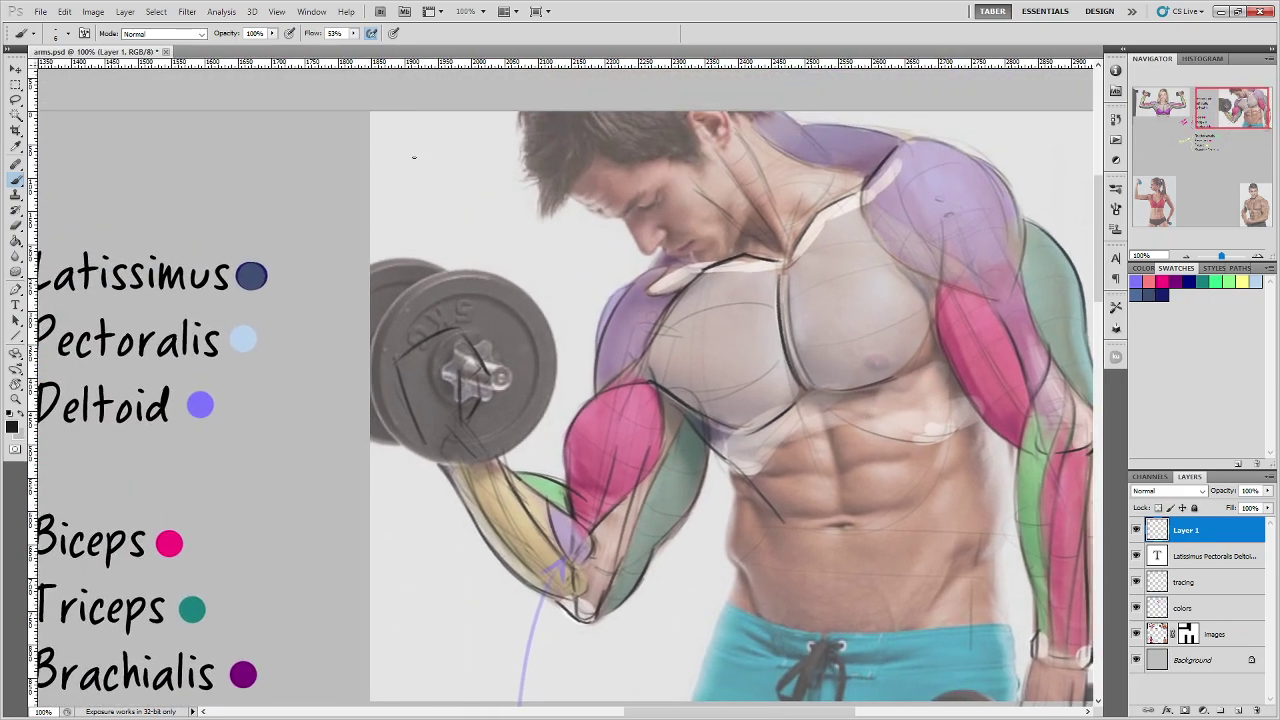
mouse_move(437, 231)
left_mouse_down()
mouse_move(401, 180)
mouse_move(400, 151)
left_mouse_up()
mouse_move(438, 229)
left_mouse_down()
mouse_move(475, 186)
mouse_move(452, 222)
mouse_move(483, 143)
mouse_move(440, 234)
mouse_move(477, 149)
mouse_move(440, 227)
left_mouse_up()
left_click_drag(401, 156, 418, 207)
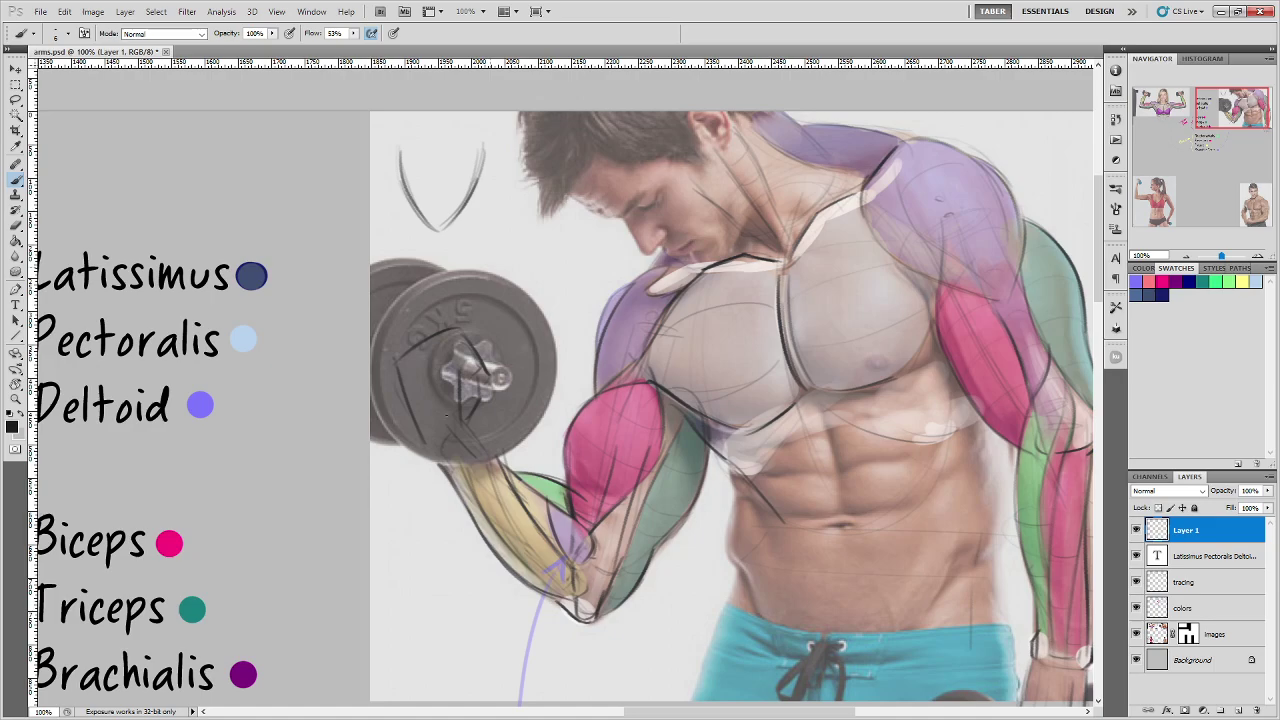
Step: Close the rounded top of the deltoid sketch above the dumbbell and add inner contour lines tapering to its tip
mouse_move(421, 152)
left_mouse_down()
mouse_move(443, 123)
mouse_move(459, 127)
mouse_move(465, 154)
mouse_move(405, 150)
mouse_move(415, 137)
mouse_move(481, 148)
left_mouse_up()
left_click_drag(412, 120, 416, 132)
key("ctrl+z")
mouse_move(401, 154)
left_mouse_down()
mouse_move(455, 132)
mouse_move(444, 118)
mouse_move(482, 147)
mouse_move(429, 118)
mouse_move(385, 181)
mouse_move(425, 138)
mouse_move(436, 224)
left_mouse_up()
mouse_move(466, 124)
left_mouse_down()
mouse_move(408, 134)
mouse_move(405, 158)
mouse_move(403, 143)
mouse_move(433, 122)
mouse_move(405, 135)
mouse_move(481, 128)
mouse_move(490, 150)
mouse_move(446, 230)
left_mouse_up()
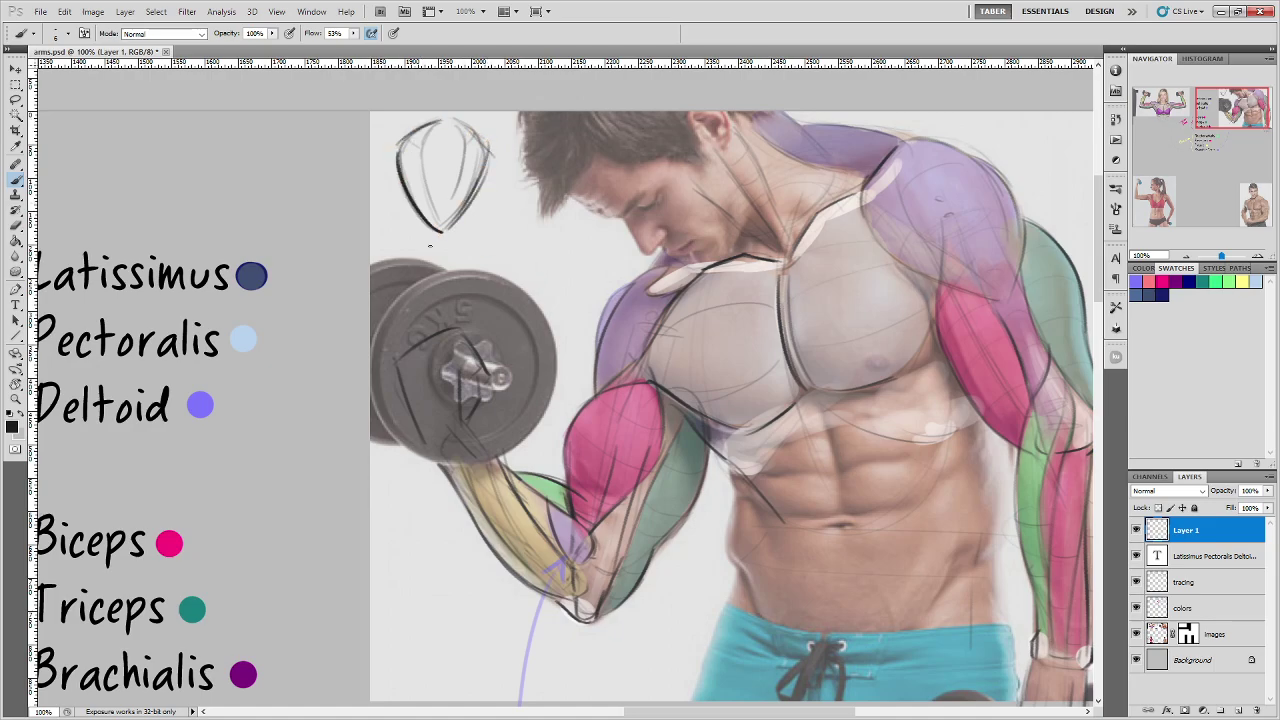
Step: Try short marks beside the man's flexed-arm shoulder, and undo them
left_click_drag(937, 447, 738, 450)
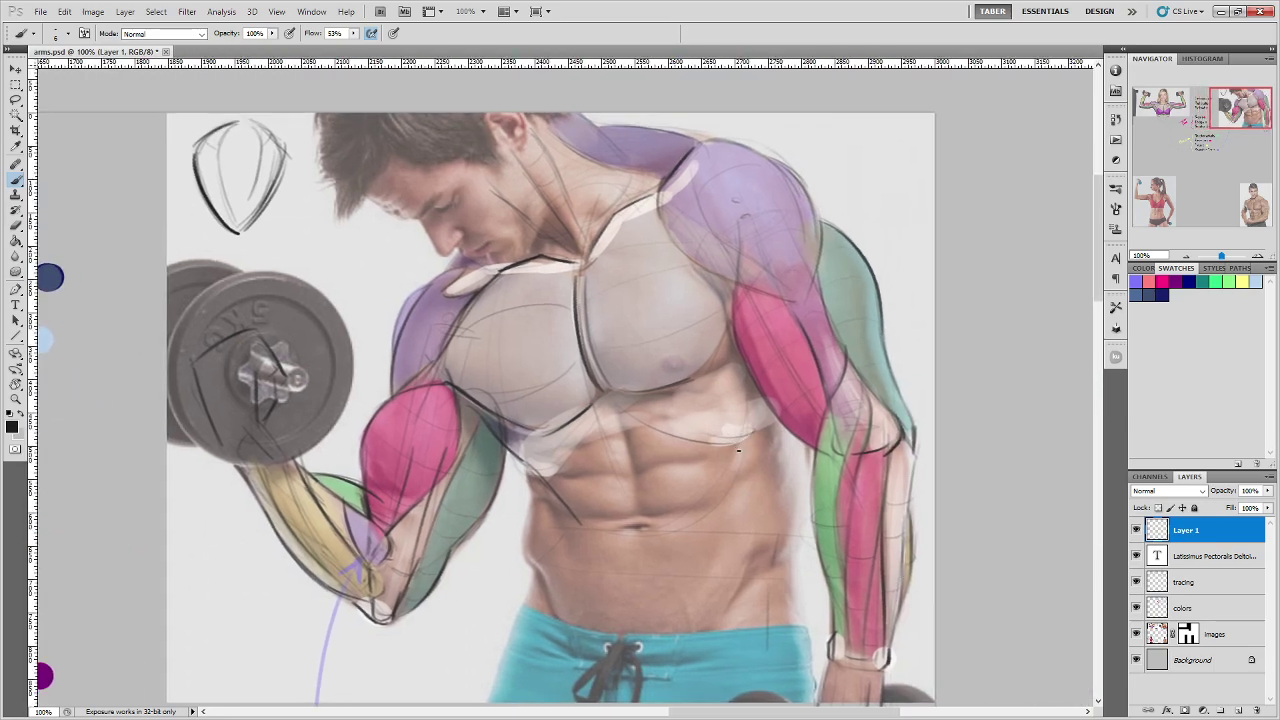
mouse_move(367, 269)
left_mouse_down()
mouse_move(386, 293)
mouse_move(398, 284)
left_mouse_up()
key("ctrl+z")
mouse_move(364, 274)
left_mouse_down()
mouse_move(390, 312)
mouse_move(394, 287)
left_mouse_up()
key("ctrl+z")
Step: Hide the colors and tracing layers, then try a stroke up the flexed arm toward the shoulder and undo it
left_click(1136, 608)
left_click(1136, 582)
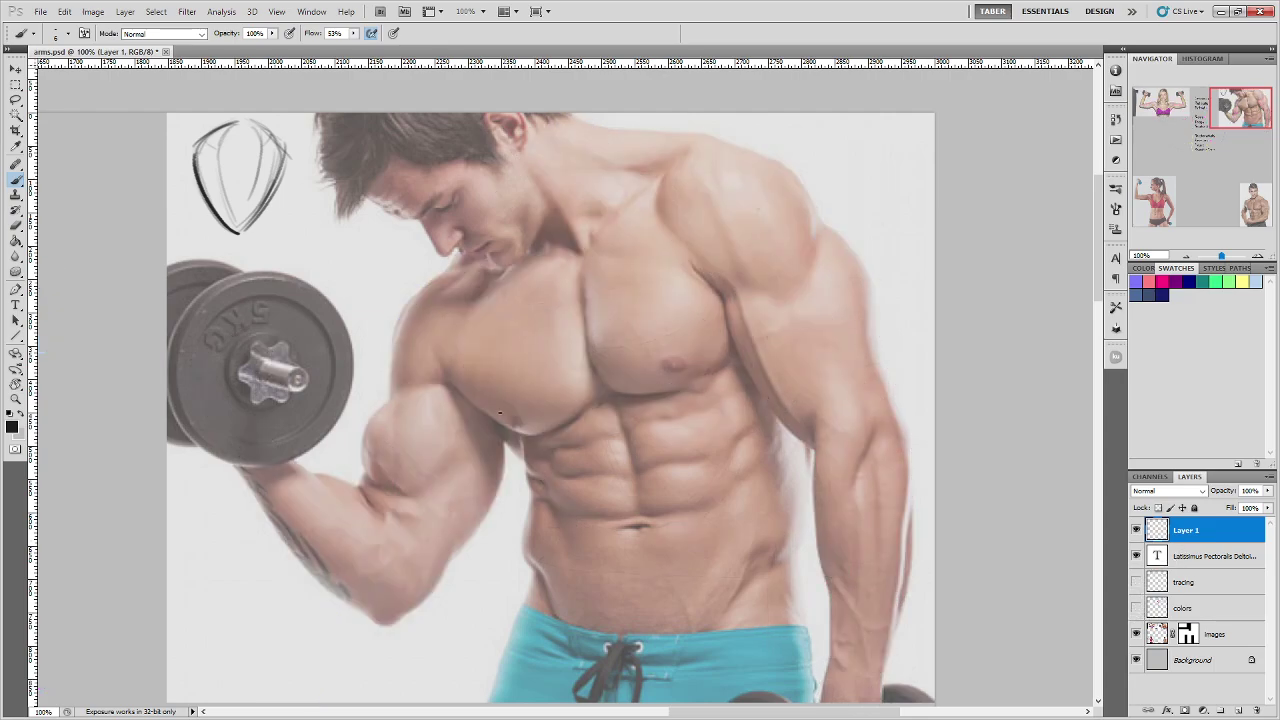
left_click_drag(375, 386, 425, 281)
key("ctrl+z")
Step: Sketch curved deltoid contour lines over the man's lowered-arm shoulder, and undo the stroke along the clavicle
mouse_move(703, 151)
left_mouse_down()
mouse_move(716, 232)
mouse_move(752, 288)
left_mouse_up()
mouse_move(757, 150)
left_mouse_down()
mouse_move(801, 222)
mouse_move(790, 175)
left_mouse_up()
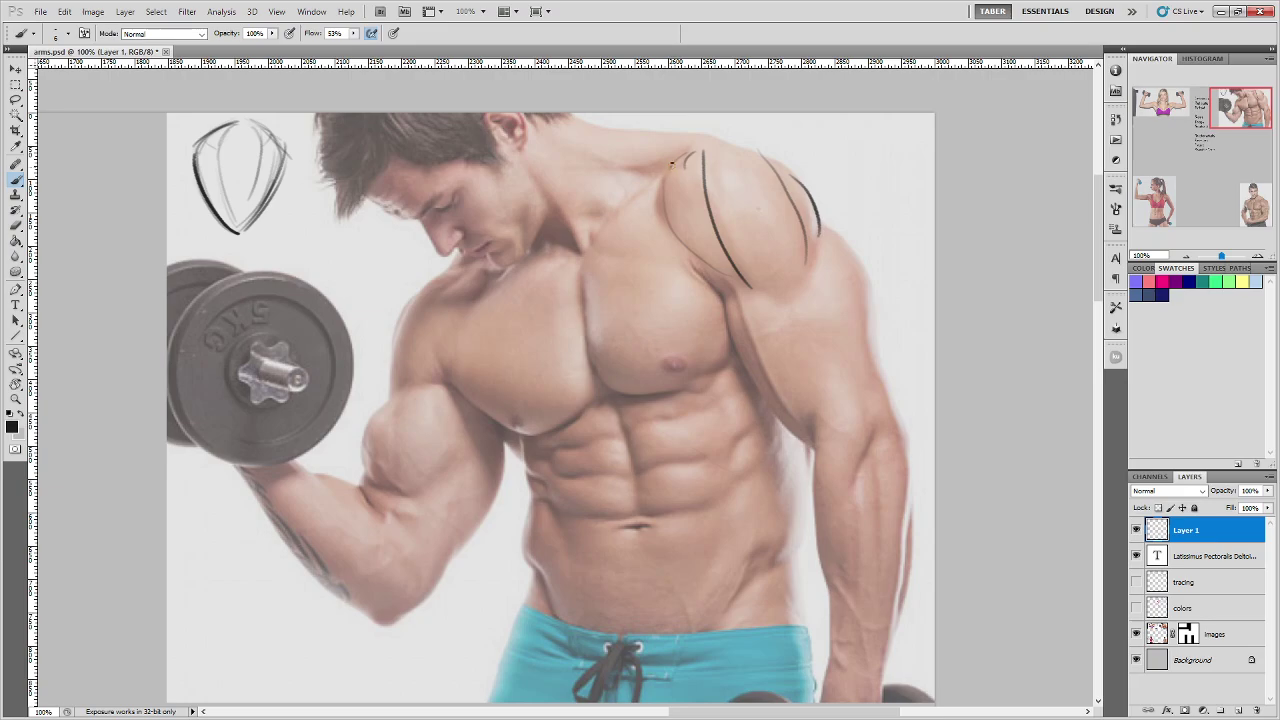
mouse_move(692, 153)
left_mouse_down()
mouse_move(670, 172)
mouse_move(703, 152)
mouse_move(753, 154)
mouse_move(710, 157)
left_mouse_up()
mouse_move(706, 150)
left_mouse_down()
mouse_move(720, 146)
mouse_move(710, 156)
left_mouse_up()
mouse_move(610, 211)
left_mouse_down()
mouse_move(579, 257)
mouse_move(647, 197)
mouse_move(609, 210)
mouse_move(653, 186)
mouse_move(660, 195)
mouse_move(694, 153)
left_mouse_up()
key("ctrl+alt+z")
key("ctrl+alt+z")
key("ctrl+alt+z")
Step: Extend the deltoid outline to a point on the outer upper arm and add arrow marks around the tip
mouse_move(667, 189)
left_mouse_down()
mouse_move(679, 238)
mouse_move(732, 284)
left_mouse_up()
mouse_move(818, 236)
left_mouse_down()
mouse_move(795, 301)
mouse_move(810, 327)
left_mouse_up()
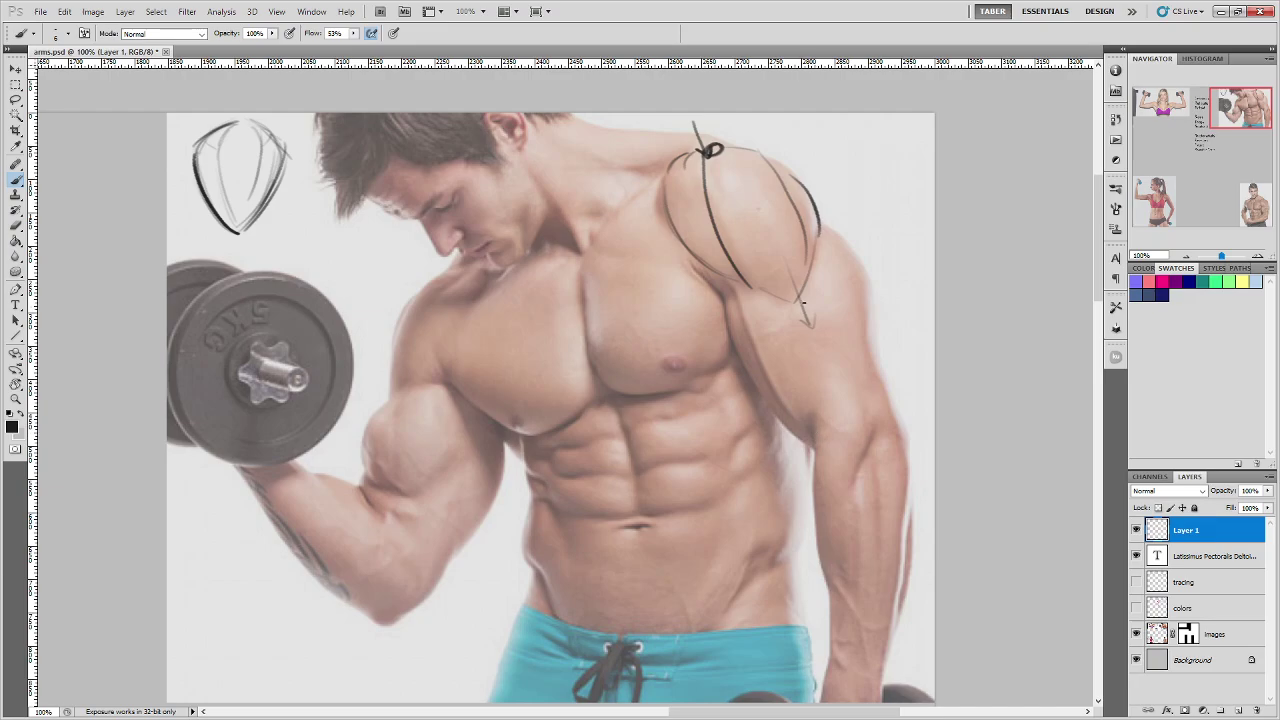
mouse_move(762, 288)
left_mouse_down()
mouse_move(804, 334)
mouse_move(818, 321)
left_mouse_up()
left_click_drag(822, 256, 811, 320)
left_click_drag(889, 218, 871, 291)
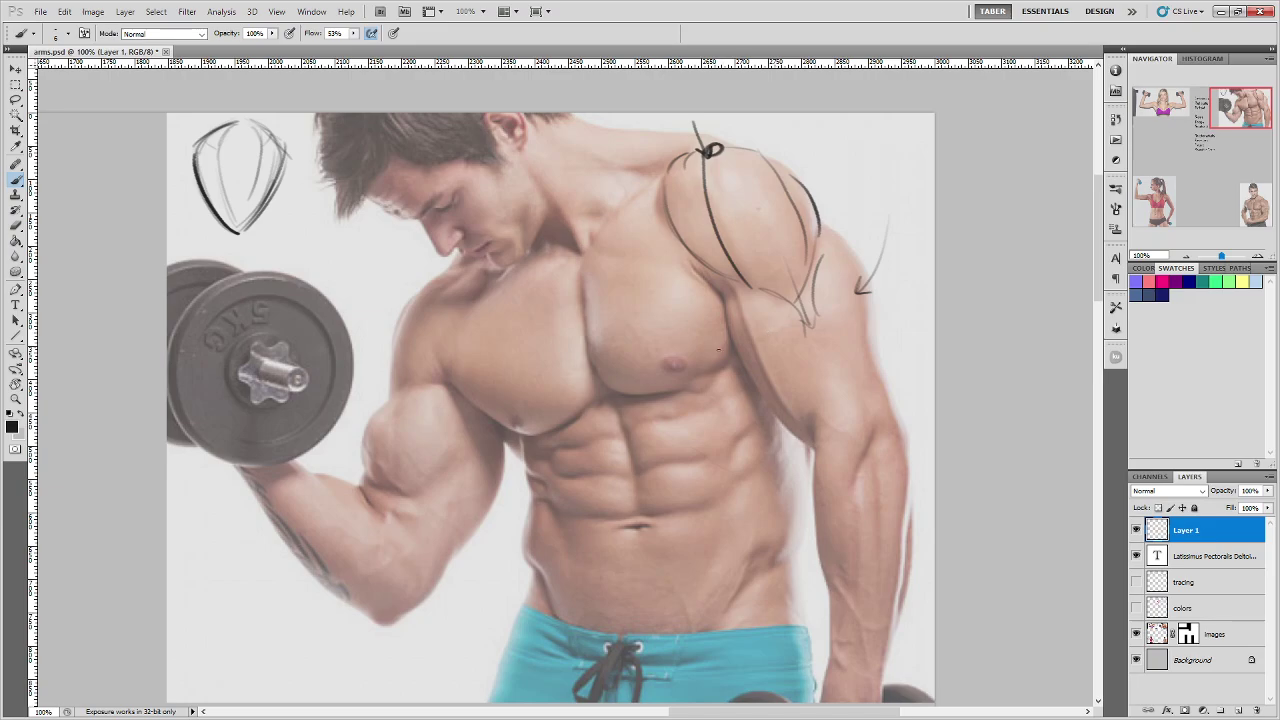
Step: Remove the deltoid sketch from the man's lowered-arm shoulder, and show the tracing and colors layers again
mouse_move(724, 348)
left_mouse_down()
mouse_move(772, 330)
mouse_move(767, 340)
left_mouse_up()
key("ctrl+alt+z")
key("ctrl+alt+z")
key("ctrl+alt+z")
key("ctrl+alt+z")
key("e")
mouse_move(814, 343)
left_mouse_down()
mouse_move(842, 278)
mouse_move(708, 309)
mouse_move(700, 287)
mouse_move(774, 189)
mouse_move(782, 155)
mouse_move(758, 135)
mouse_move(670, 134)
left_mouse_up()
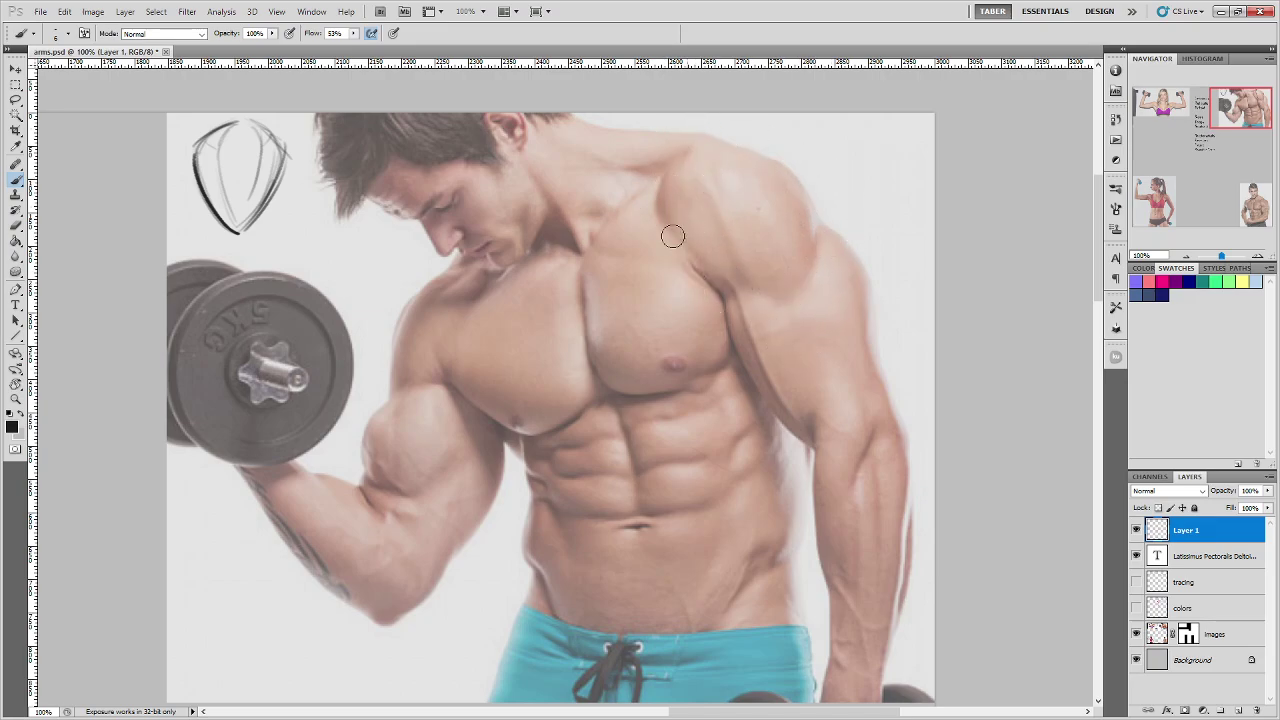
left_click(1136, 582)
left_click(1135, 609)
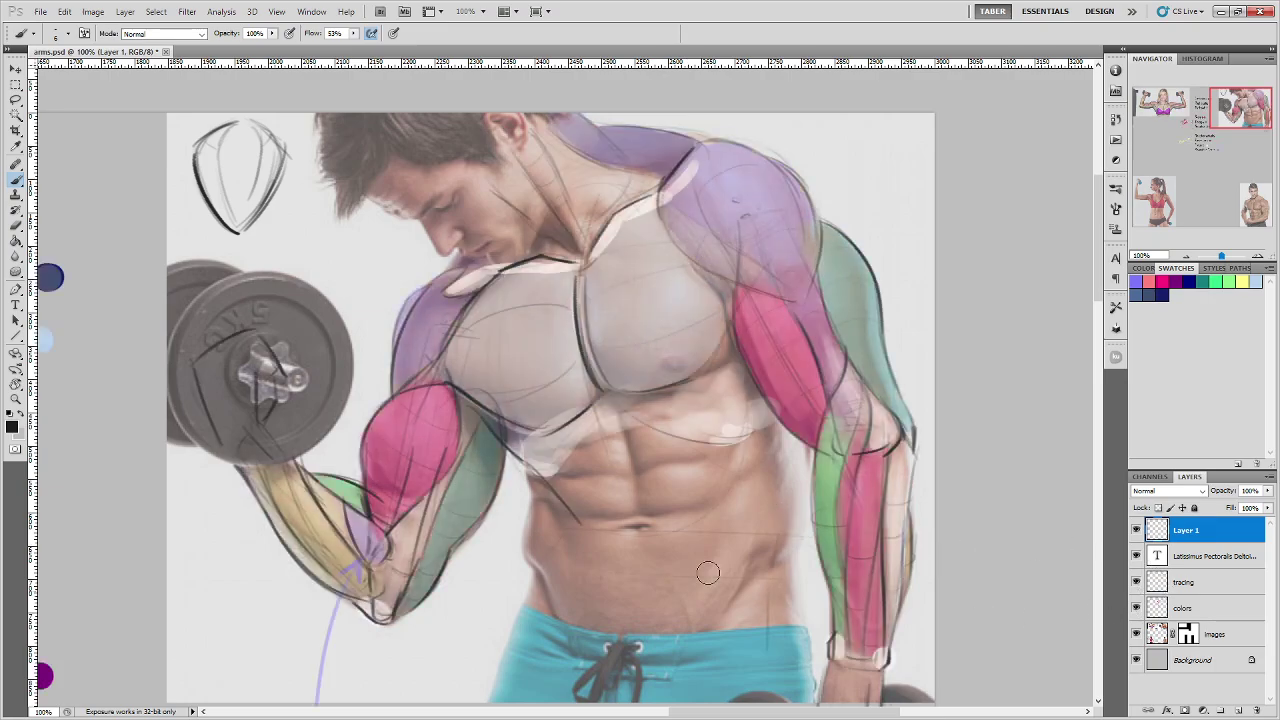
Step: Hide the tracing and colors layers over the woman's photo, keeping the muscle name text layer visible
left_click_drag(498, 419, 851, 431)
left_click_drag(380, 450, 640, 400)
key("ctrl+r")
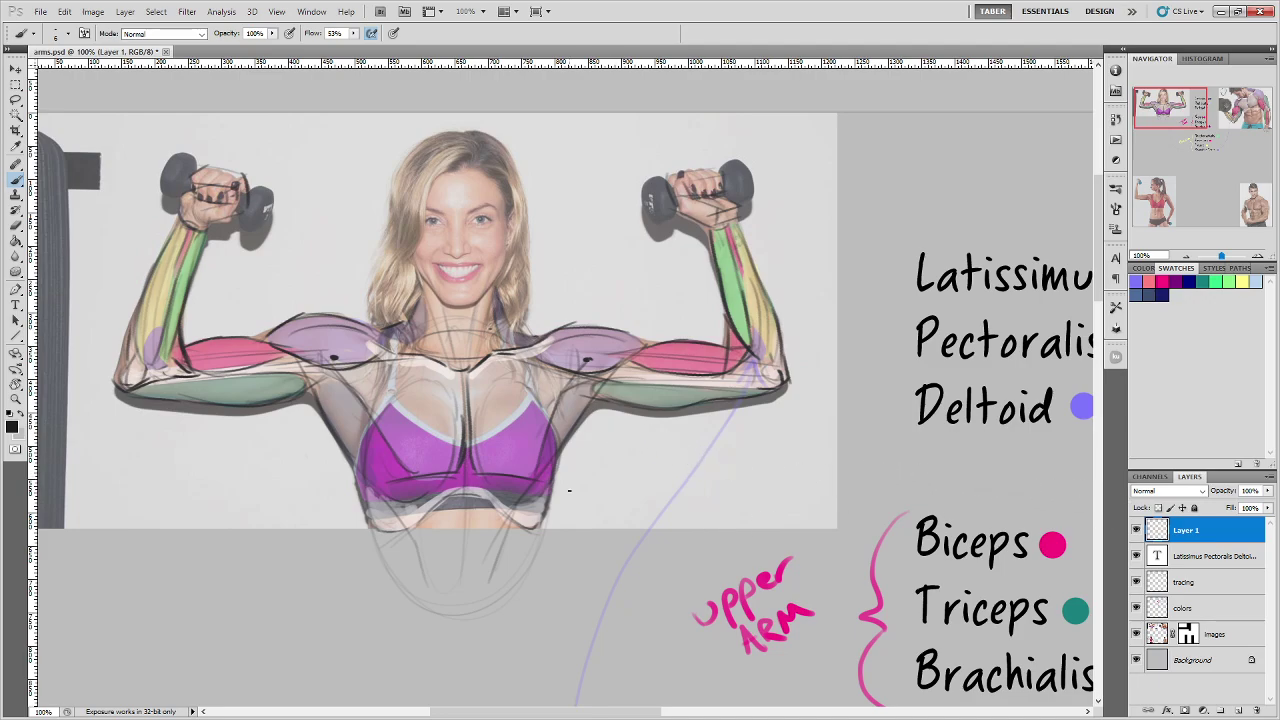
left_click(1136, 556)
left_click(1136, 582)
left_click(1136, 608)
left_click(1136, 556)
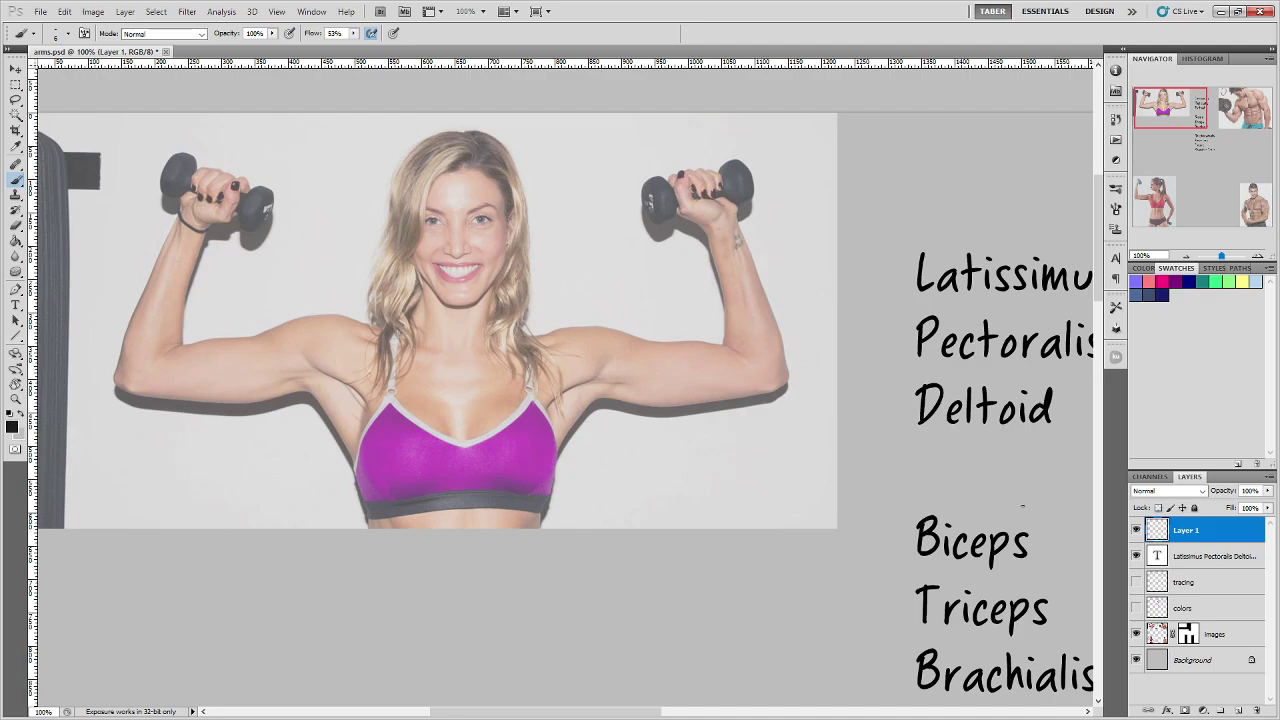
Step: Try strokes over the tops of the woman's shoulders and near the armpit, and undo them
left_click_drag(278, 311, 348, 304)
left_click_drag(545, 321, 610, 320)
key("ctrl+alt+z")
key("ctrl+alt+z")
left_click_drag(341, 378, 370, 412)
key("ctrl+alt+z")
key("ctrl+alt+z")
Step: Try strokes along the woman's upper arm into the deltoid, undo them, and show the tracing and colors layers again
left_click_drag(252, 345, 360, 340)
mouse_move(257, 336)
left_mouse_down()
mouse_move(308, 314)
mouse_move(350, 318)
left_mouse_up()
key("ctrl+alt+z")
key("ctrl+alt+z")
key("ctrl+alt+z")
left_click(1136, 584)
left_click(1136, 608)
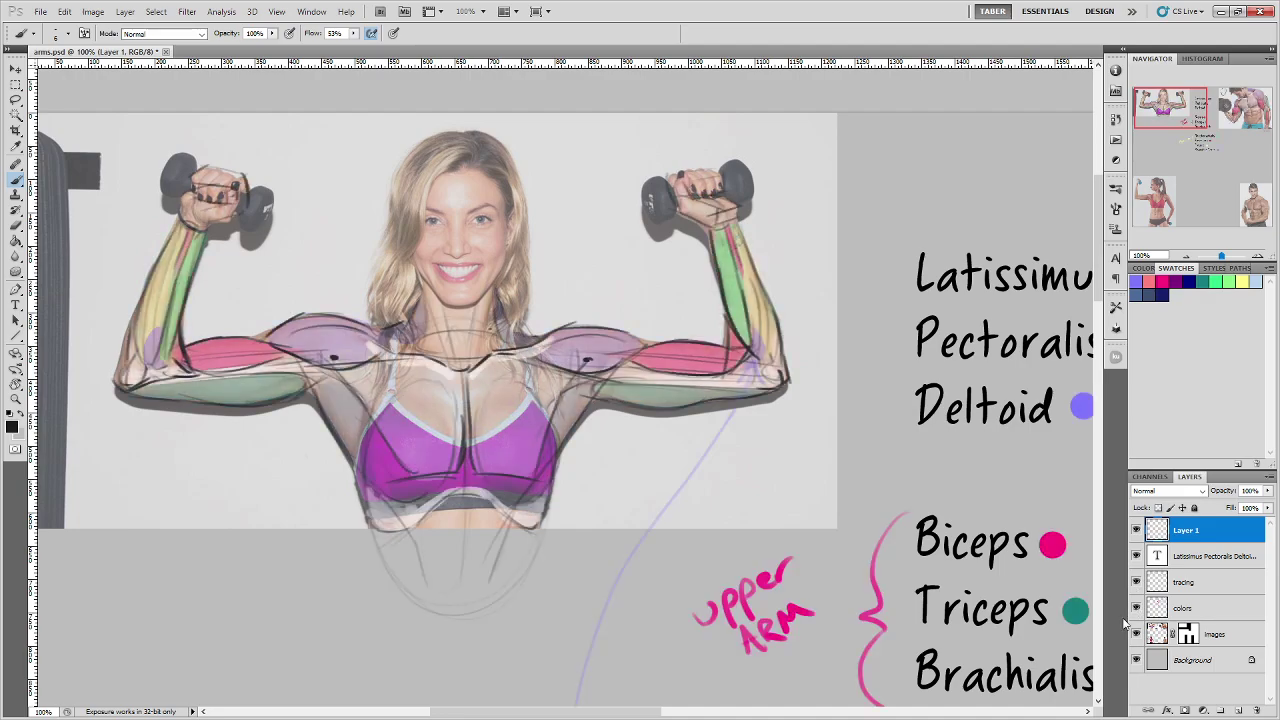
Step: Try rough strokes in the blank area between the muscle name list and the man's photo, and undo them
mouse_move(990, 548)
left_mouse_down()
mouse_move(930, 534)
mouse_move(538, 522)
mouse_move(265, 531)
left_mouse_up()
mouse_move(884, 566)
left_mouse_down()
mouse_move(620, 560)
mouse_move(913, 490)
mouse_move(920, 474)
left_mouse_up()
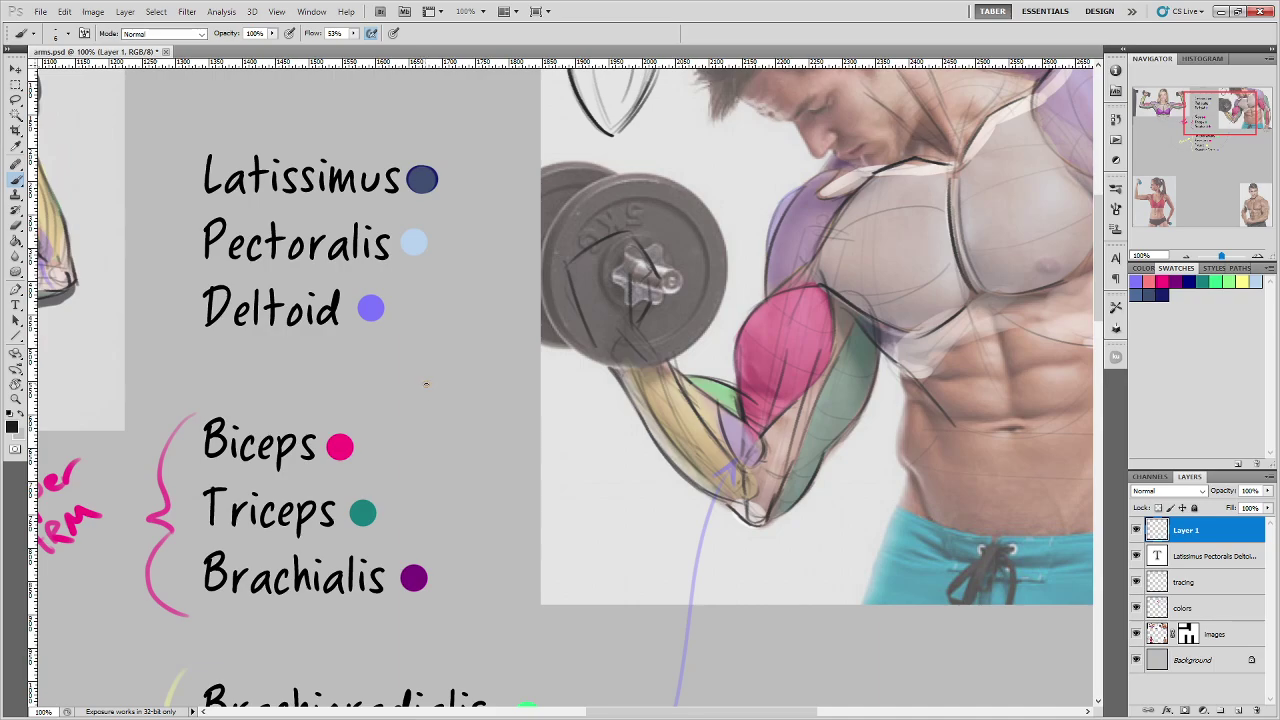
left_click_drag(428, 386, 375, 436)
mouse_move(374, 423)
left_mouse_down()
mouse_move(375, 436)
mouse_move(394, 431)
mouse_move(392, 500)
mouse_move(407, 501)
left_mouse_up()
key("ctrl+alt+z")
key("ctrl+alt+z")
key("ctrl+alt+z")
key("ctrl+alt+z")
mouse_move(484, 505)
left_mouse_down()
mouse_move(437, 565)
mouse_move(456, 567)
left_mouse_up()
key("ctrl+alt+z")
key("ctrl+alt+z")
Step: Try an arrow pointing down at the biceps of the man's flexed arm, and undo it
mouse_move(956, 478)
left_mouse_down()
mouse_move(502, 508)
mouse_move(520, 510)
left_mouse_up()
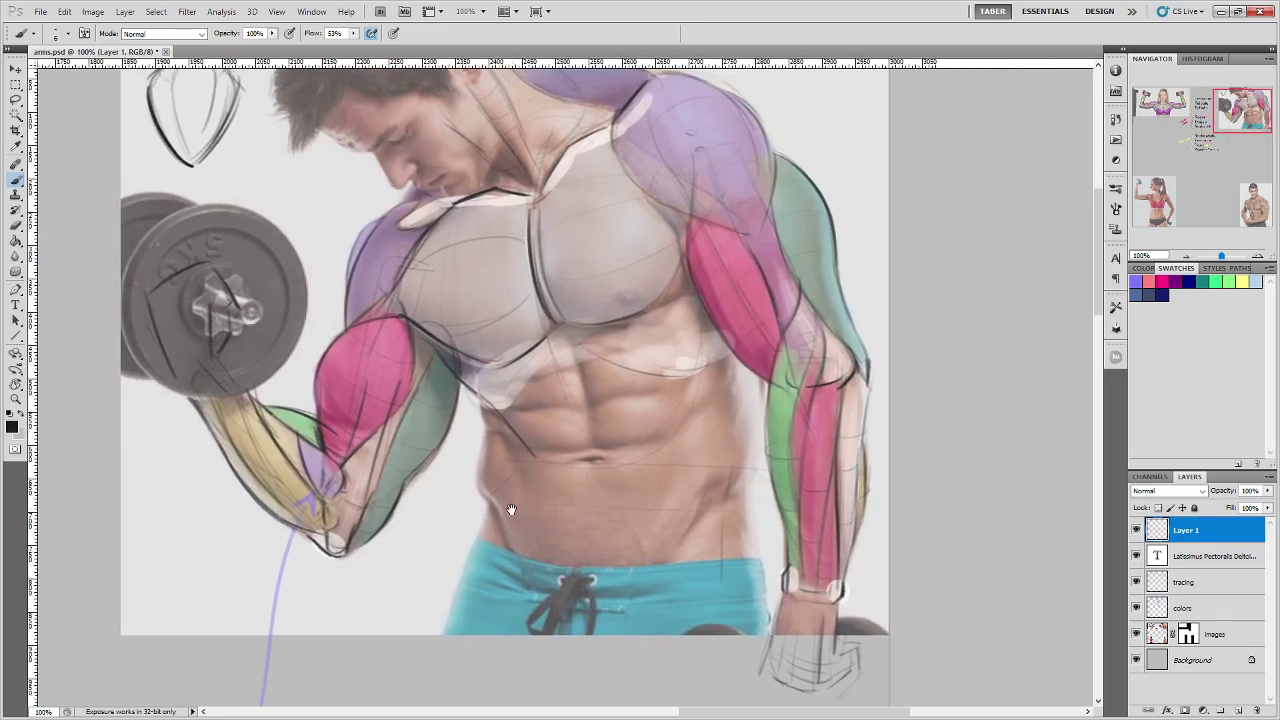
mouse_move(308, 243)
left_mouse_down()
mouse_move(327, 326)
mouse_move(337, 308)
left_mouse_up()
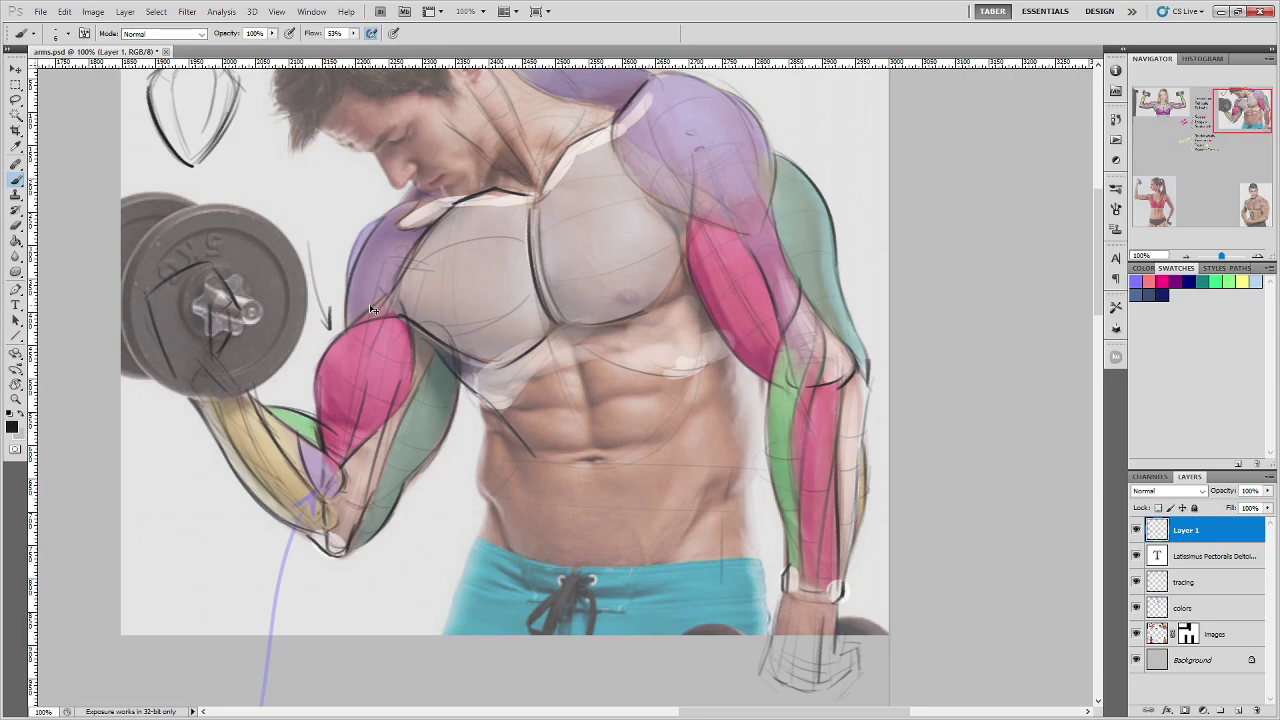
key("ctrl+alt+z")
key("ctrl+alt+z")
Step: Sketch a tall rounded capsule shape in the grey area beside the Biceps and Triceps names
mouse_move(508, 497)
left_mouse_down()
mouse_move(770, 401)
mouse_move(807, 400)
left_mouse_up()
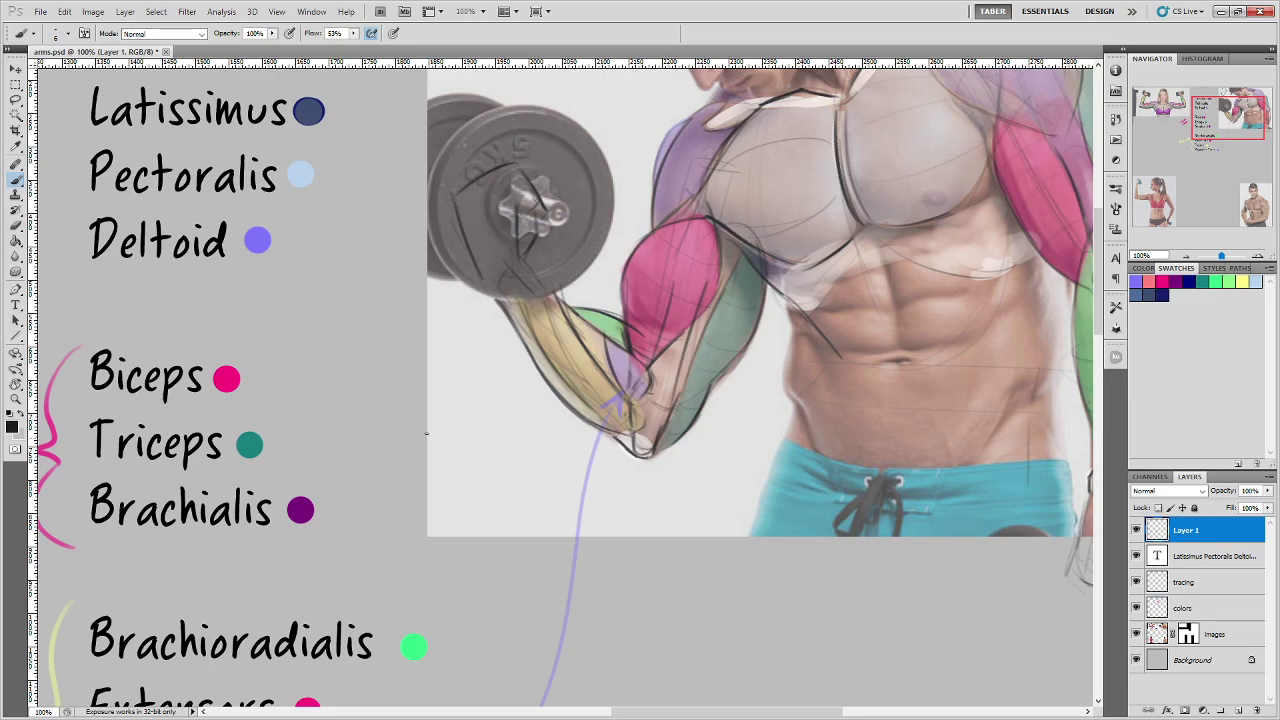
mouse_move(350, 285)
left_mouse_down()
mouse_move(321, 337)
mouse_move(333, 434)
mouse_move(326, 412)
mouse_move(348, 440)
mouse_move(361, 436)
mouse_move(361, 328)
left_mouse_up()
mouse_move(362, 438)
left_mouse_down()
mouse_move(381, 439)
mouse_move(403, 320)
mouse_move(386, 284)
mouse_move(356, 290)
mouse_move(404, 348)
left_mouse_up()
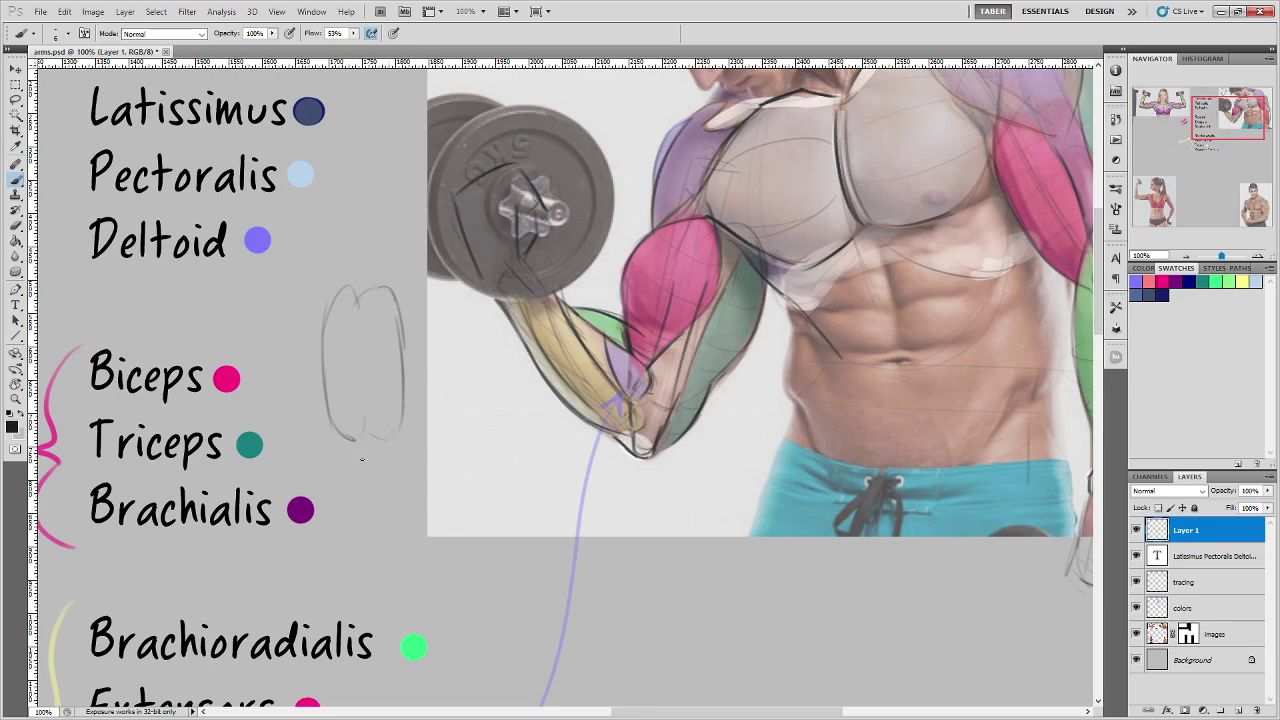
mouse_move(356, 444)
left_mouse_down()
mouse_move(342, 407)
mouse_move(336, 423)
mouse_move(330, 410)
mouse_move(333, 311)
mouse_move(383, 280)
mouse_move(368, 278)
mouse_move(387, 285)
mouse_move(404, 375)
left_mouse_up()
mouse_move(399, 309)
left_mouse_down()
mouse_move(398, 431)
mouse_move(403, 417)
left_mouse_up()
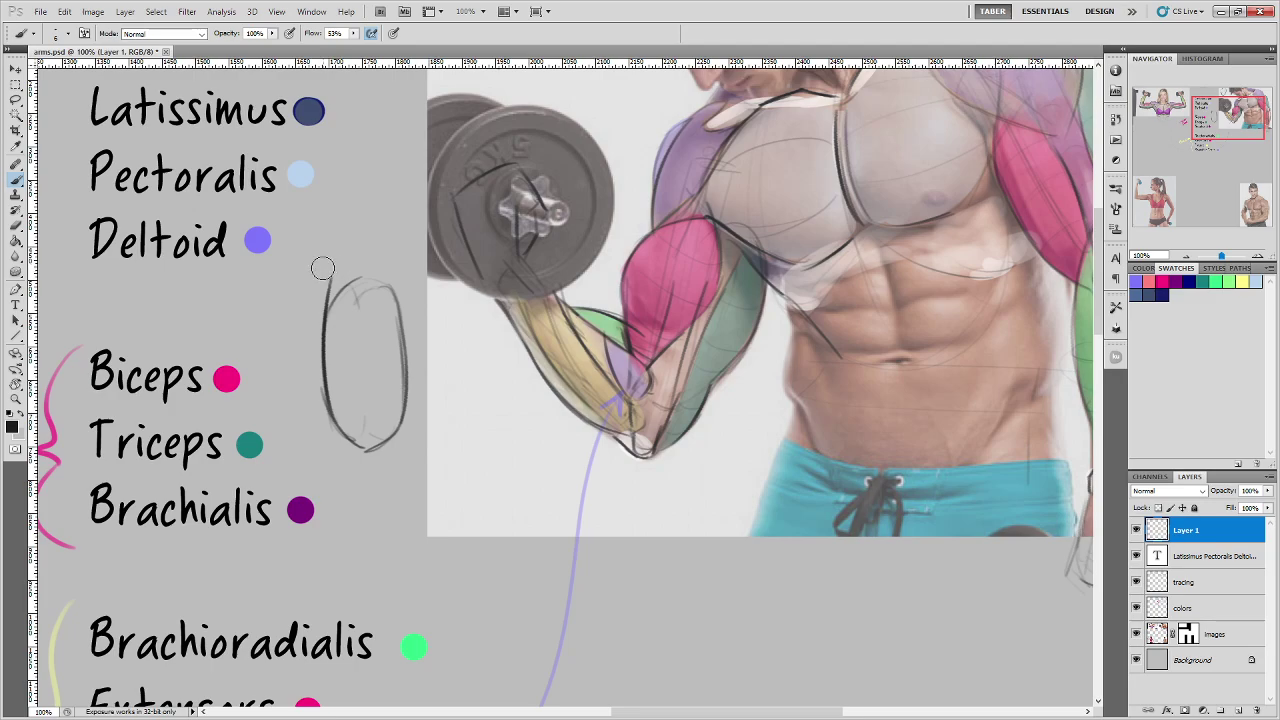
mouse_move(327, 303)
left_mouse_down()
mouse_move(346, 282)
mouse_move(396, 293)
mouse_move(357, 280)
left_mouse_up()
Step: Sketch two arched shapes side by side in the blank area below the man's flexed elbow
left_click_drag(683, 494, 471, 506)
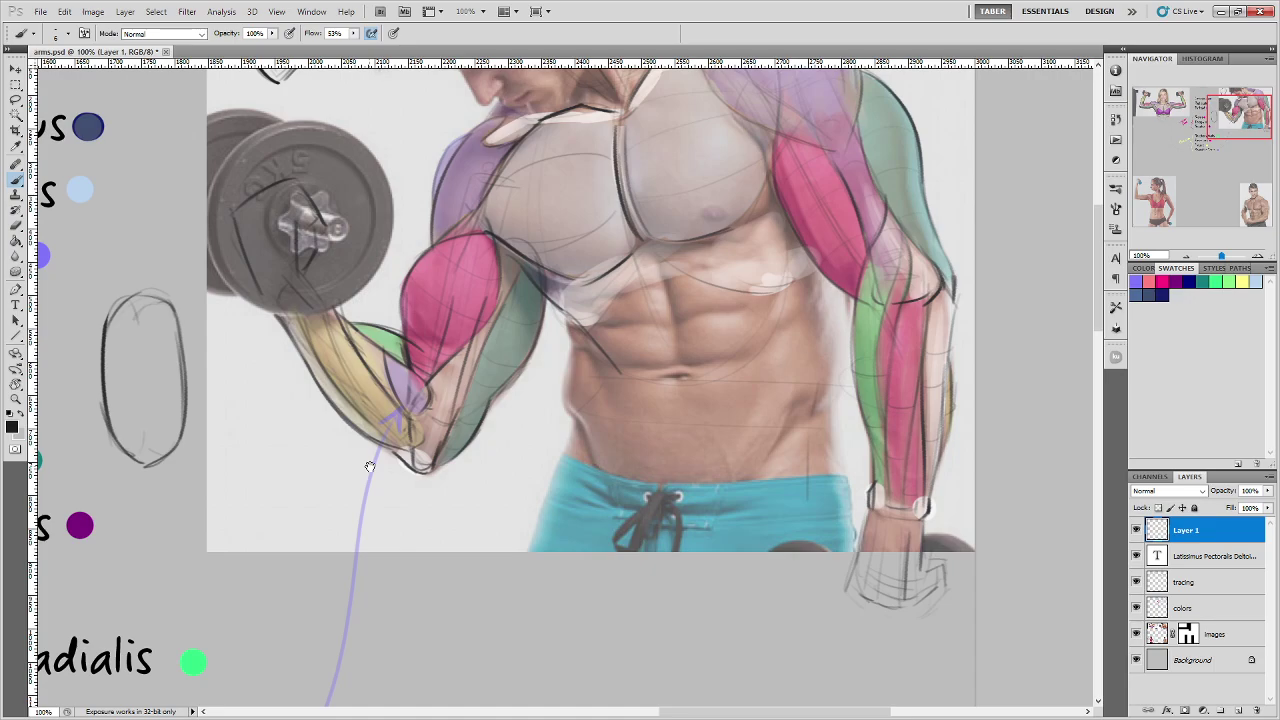
left_click_drag(762, 392, 629, 564)
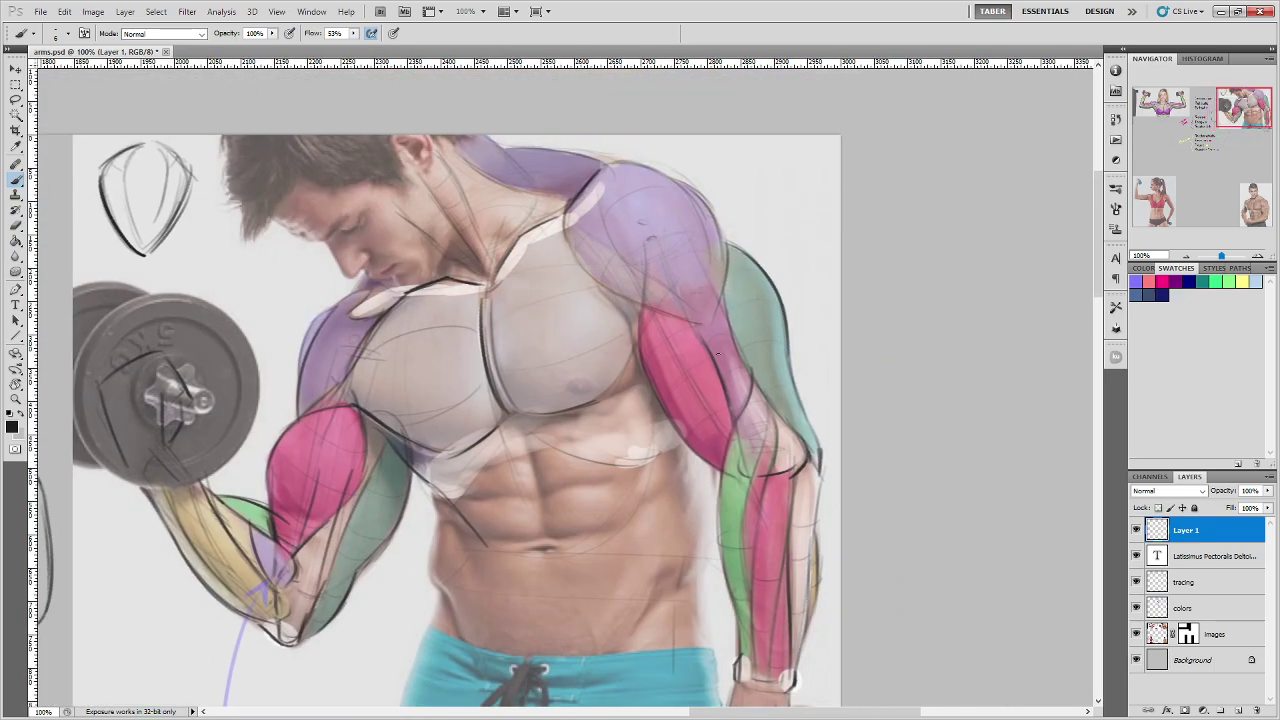
scroll(724, 410, "down", 3)
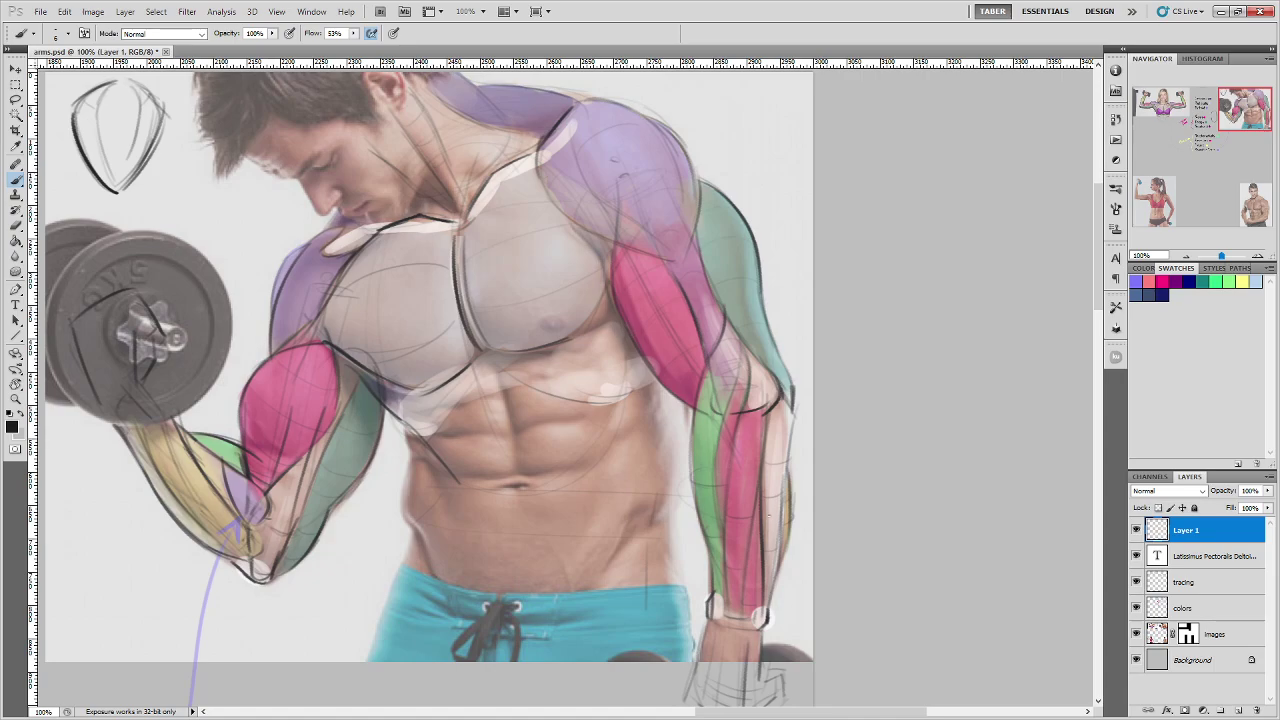
left_click_drag(708, 400, 660, 492)
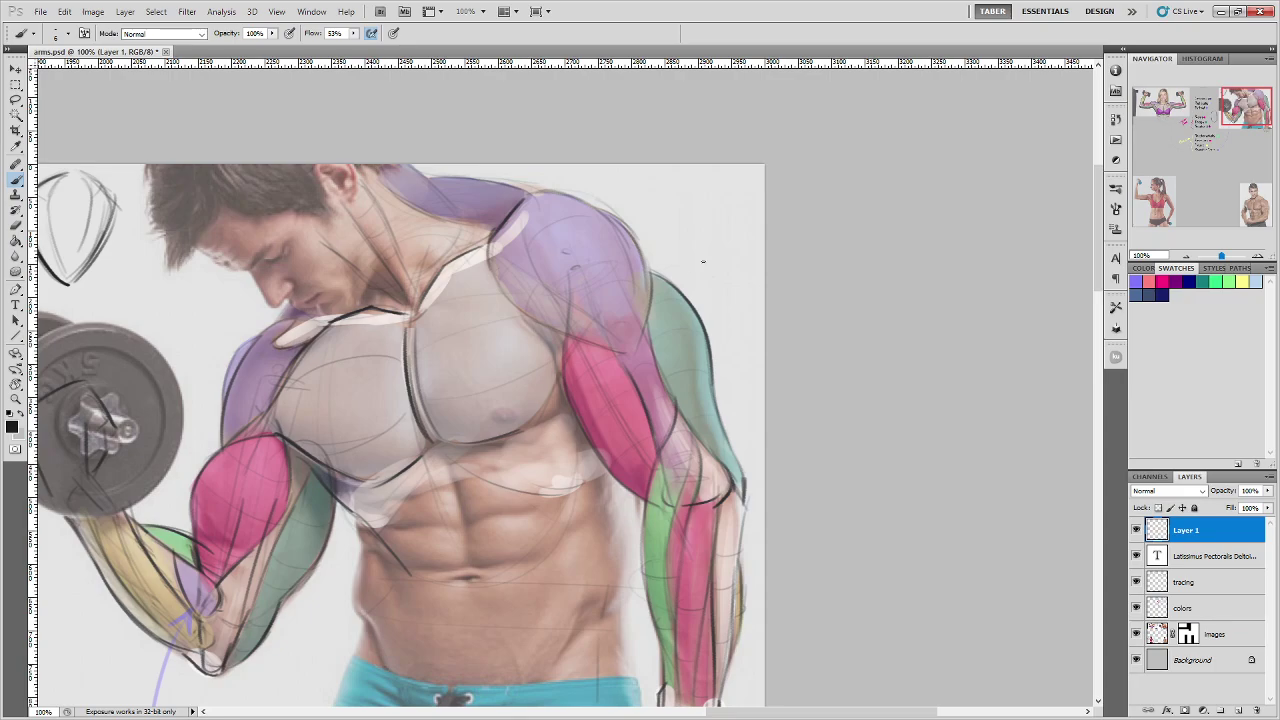
left_click_drag(490, 491, 838, 246)
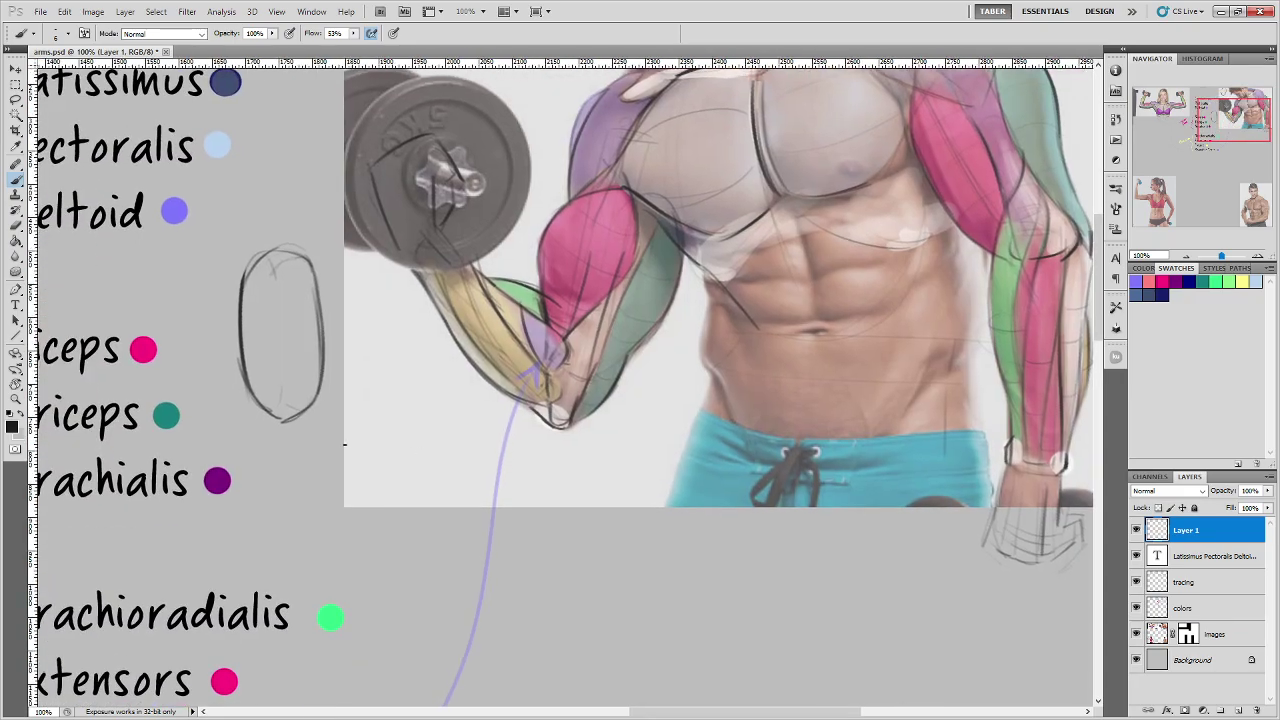
mouse_move(374, 446)
left_mouse_down()
mouse_move(388, 426)
mouse_move(478, 420)
mouse_move(494, 436)
mouse_move(419, 427)
mouse_move(414, 401)
mouse_move(467, 410)
mouse_move(486, 436)
mouse_move(408, 409)
mouse_move(376, 431)
left_mouse_up()
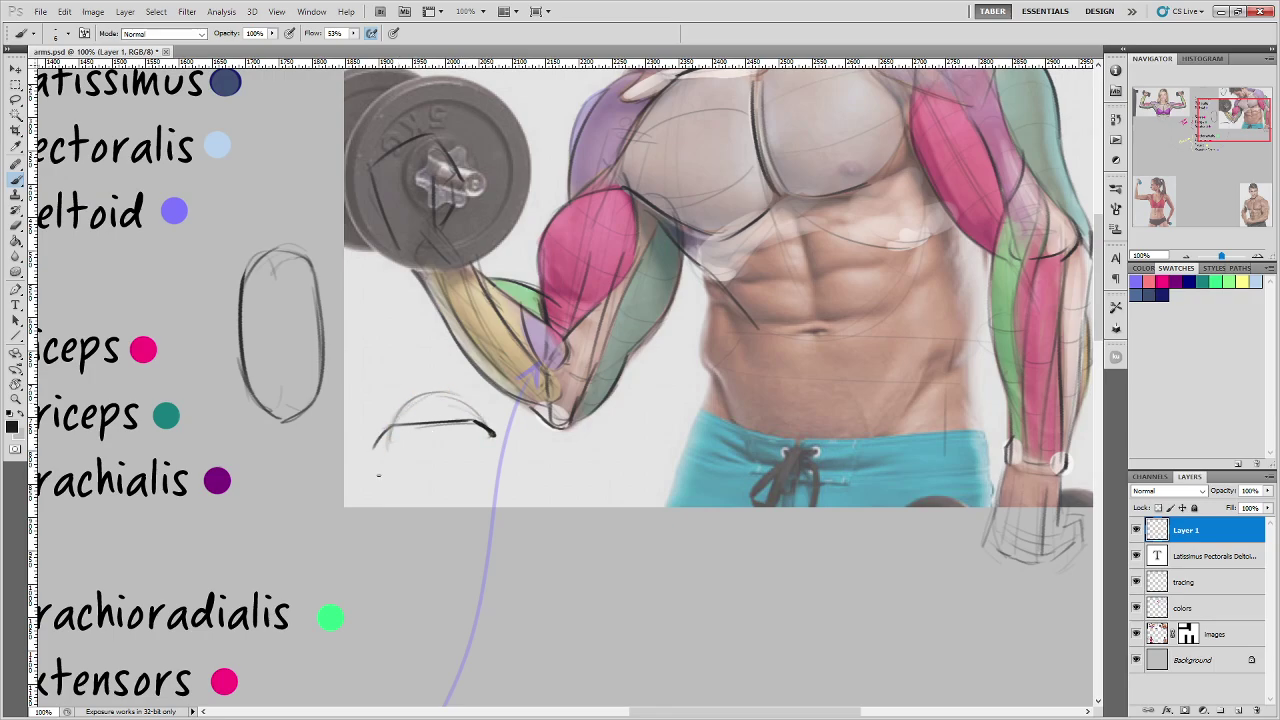
mouse_move(535, 490)
left_mouse_down()
mouse_move(550, 452)
mouse_move(580, 442)
mouse_move(620, 440)
mouse_move(656, 480)
left_mouse_up()
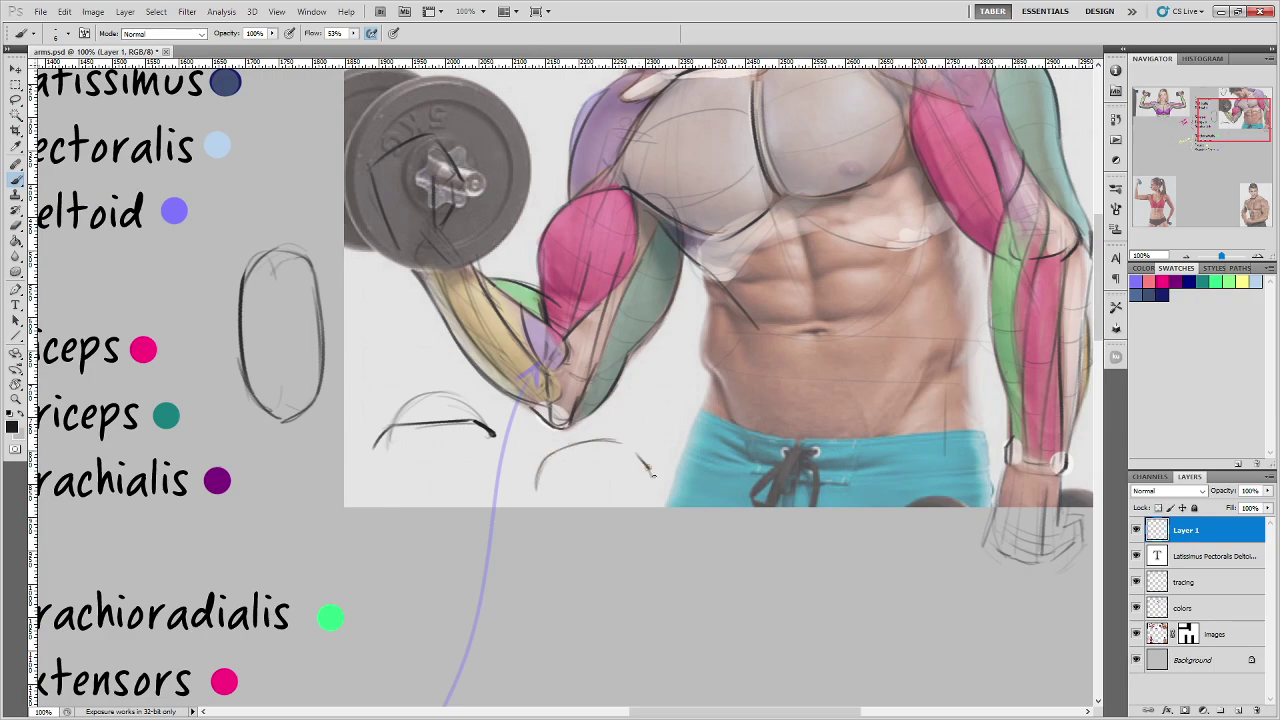
mouse_move(618, 440)
left_mouse_down()
mouse_move(656, 478)
mouse_move(553, 447)
left_mouse_up()
Step: Erase the arched sketches below the flexed elbow and the capsule shape beside the muscle names
mouse_move(635, 467)
left_mouse_down()
mouse_move(433, 559)
mouse_move(434, 578)
mouse_move(517, 604)
mouse_move(673, 527)
mouse_move(689, 542)
mouse_move(646, 503)
mouse_move(572, 550)
left_mouse_up()
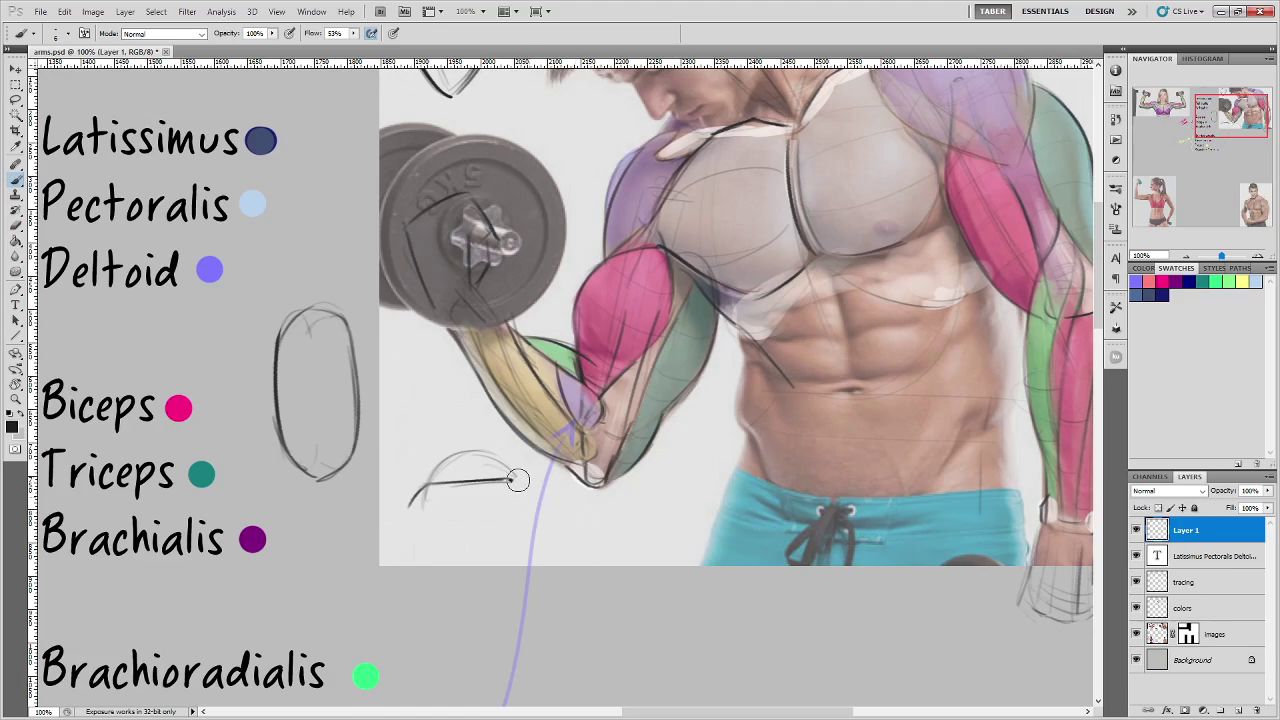
mouse_move(517, 480)
left_mouse_down()
mouse_move(428, 461)
mouse_move(402, 491)
mouse_move(470, 508)
mouse_move(500, 474)
mouse_move(400, 514)
left_mouse_up()
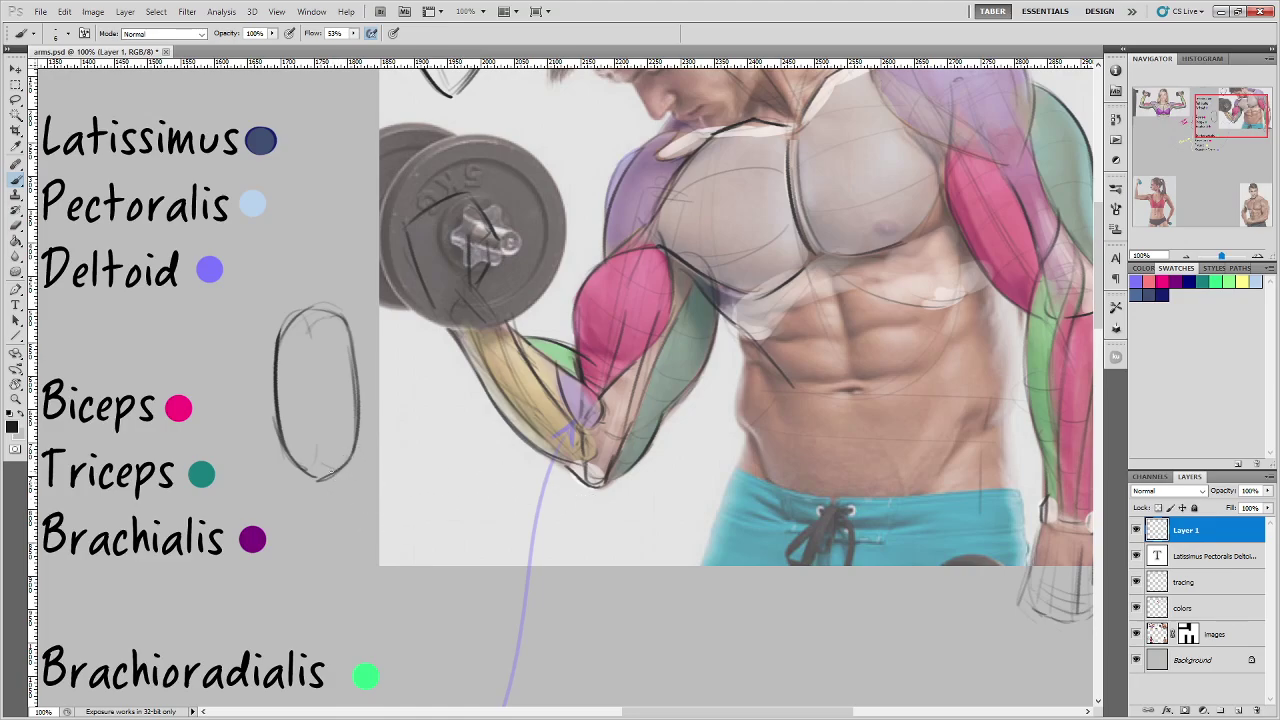
mouse_move(322, 480)
left_mouse_down()
mouse_move(292, 313)
mouse_move(292, 487)
mouse_move(351, 421)
mouse_move(358, 345)
mouse_move(359, 402)
mouse_move(292, 337)
mouse_move(268, 358)
left_mouse_up()
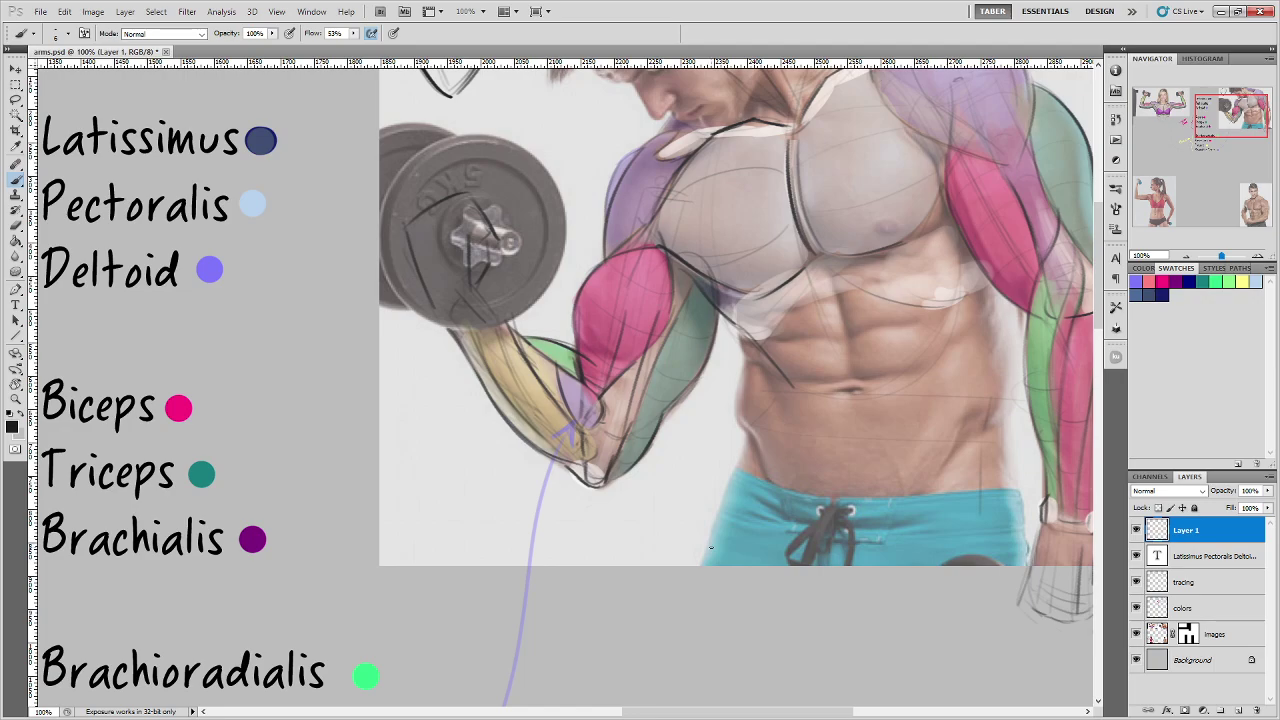
Step: Try two straight forearm lines extending outward from the woman's elbow, with a curved arrow towards her raised forearm
left_click_drag(848, 471, 702, 552)
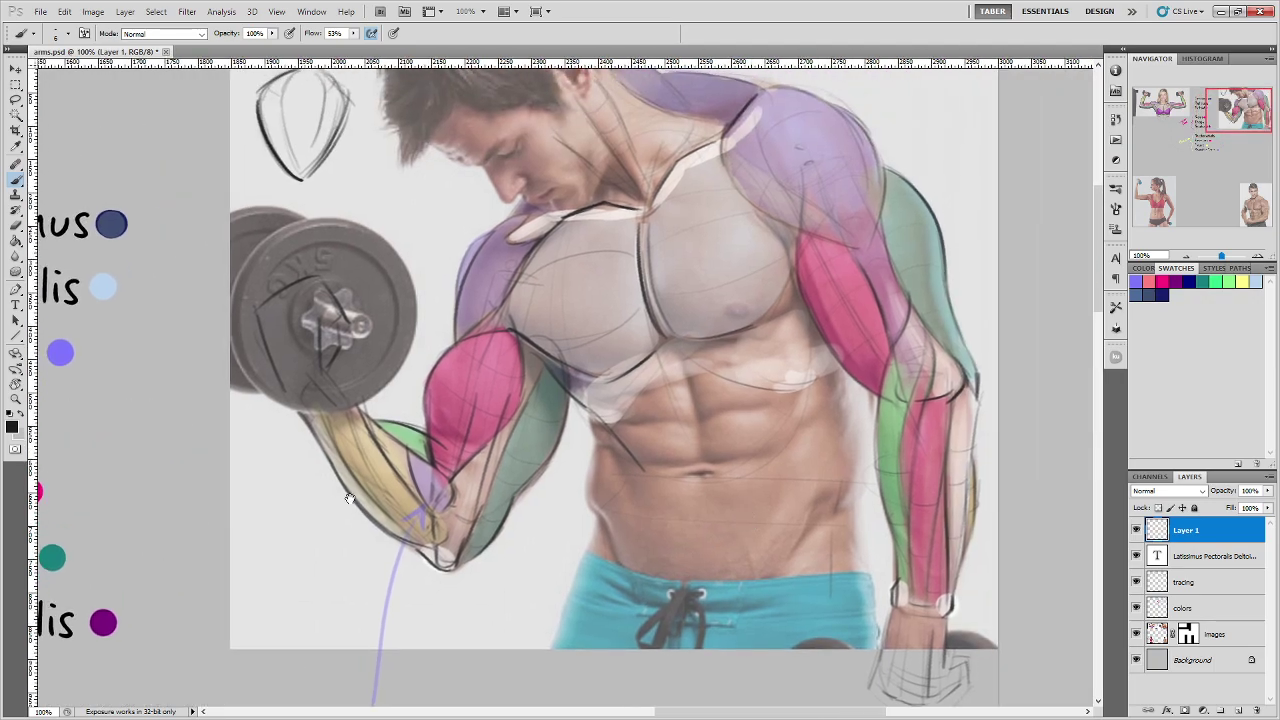
left_click_drag(349, 498, 687, 489)
left_click_drag(497, 577, 568, 550)
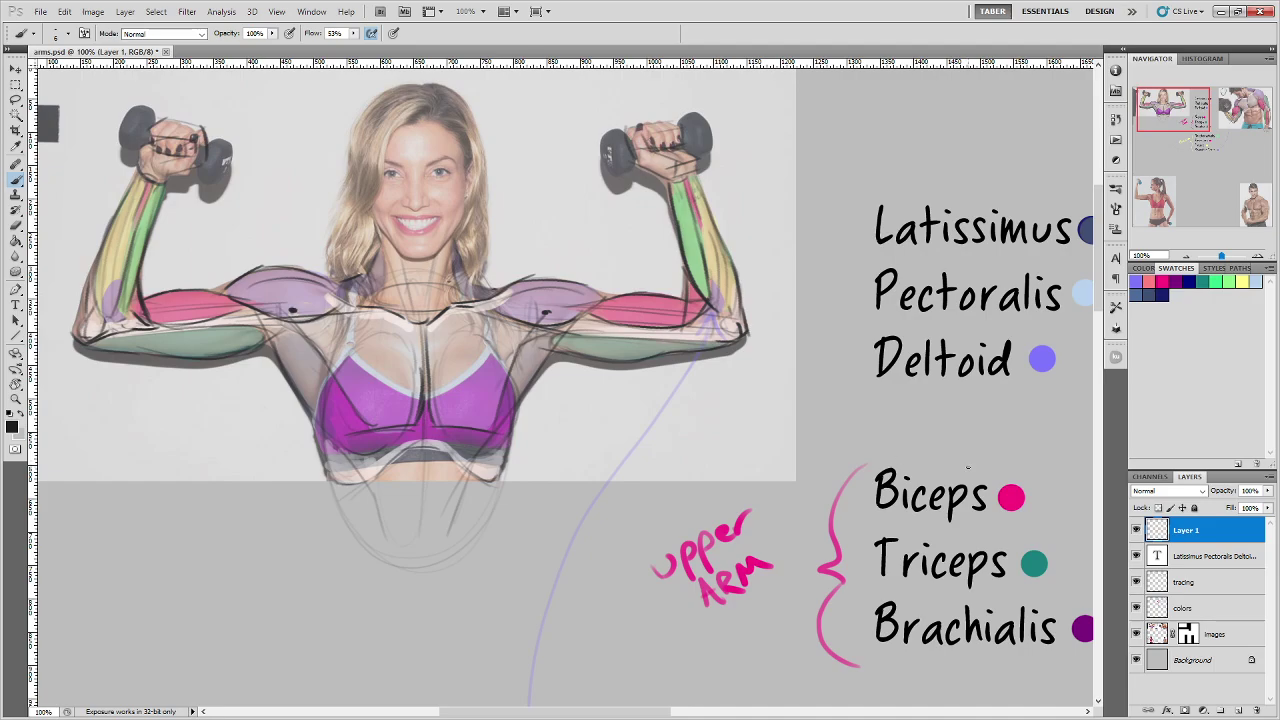
left_click_drag(980, 466, 734, 441)
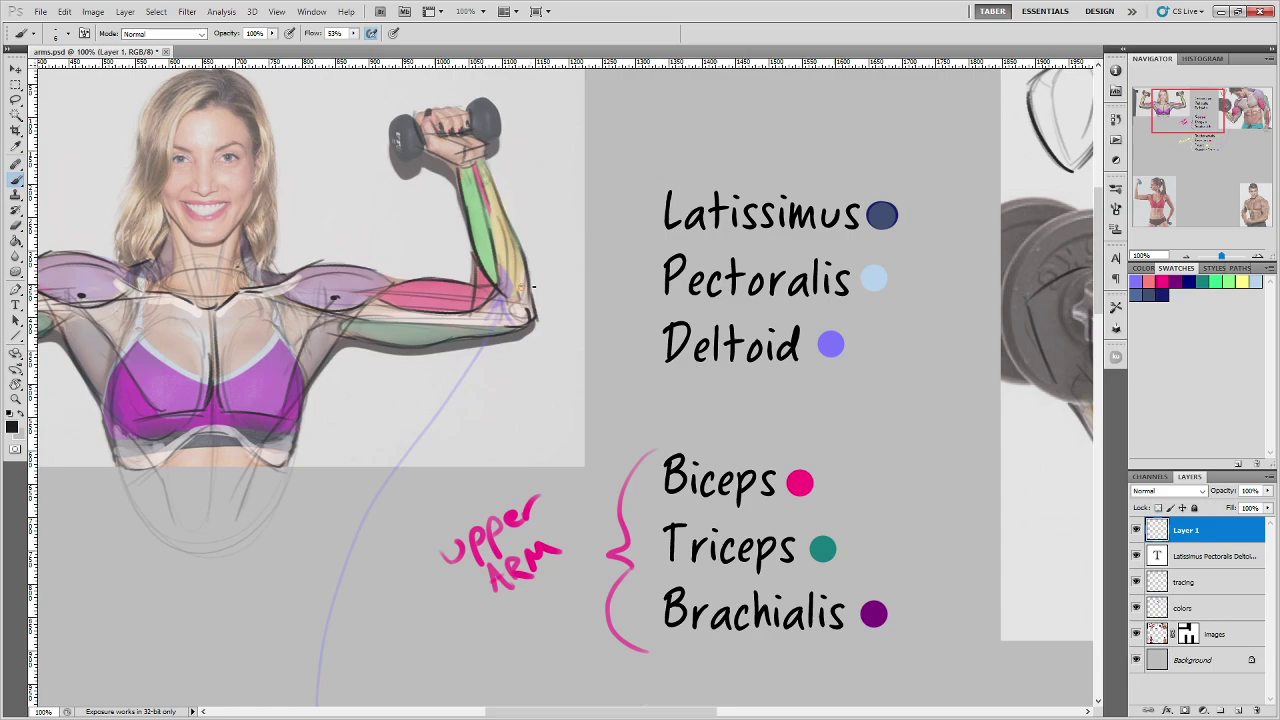
left_click_drag(520, 287, 662, 268)
mouse_move(523, 336)
left_mouse_down()
mouse_move(690, 283)
mouse_move(700, 267)
left_mouse_up()
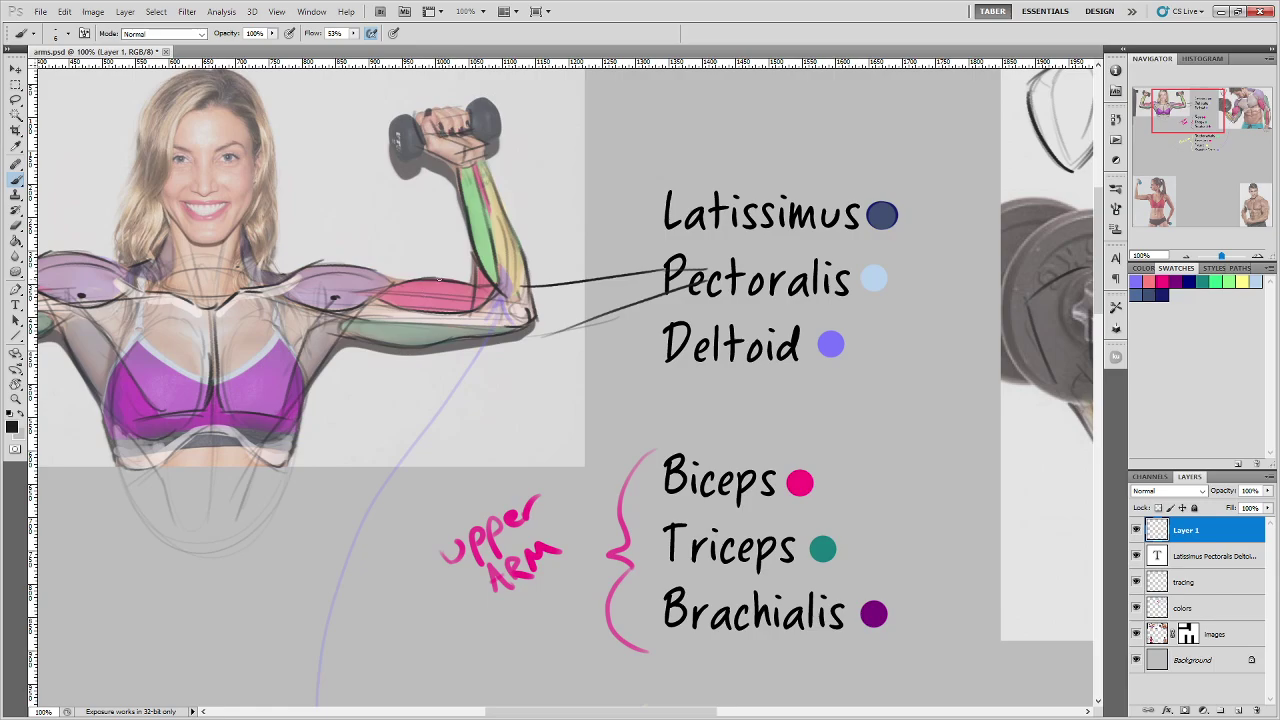
mouse_move(623, 258)
left_mouse_down()
mouse_move(586, 197)
mouse_move(541, 172)
left_mouse_up()
mouse_move(568, 197)
left_mouse_down()
mouse_move(550, 185)
mouse_move(573, 166)
left_mouse_up()
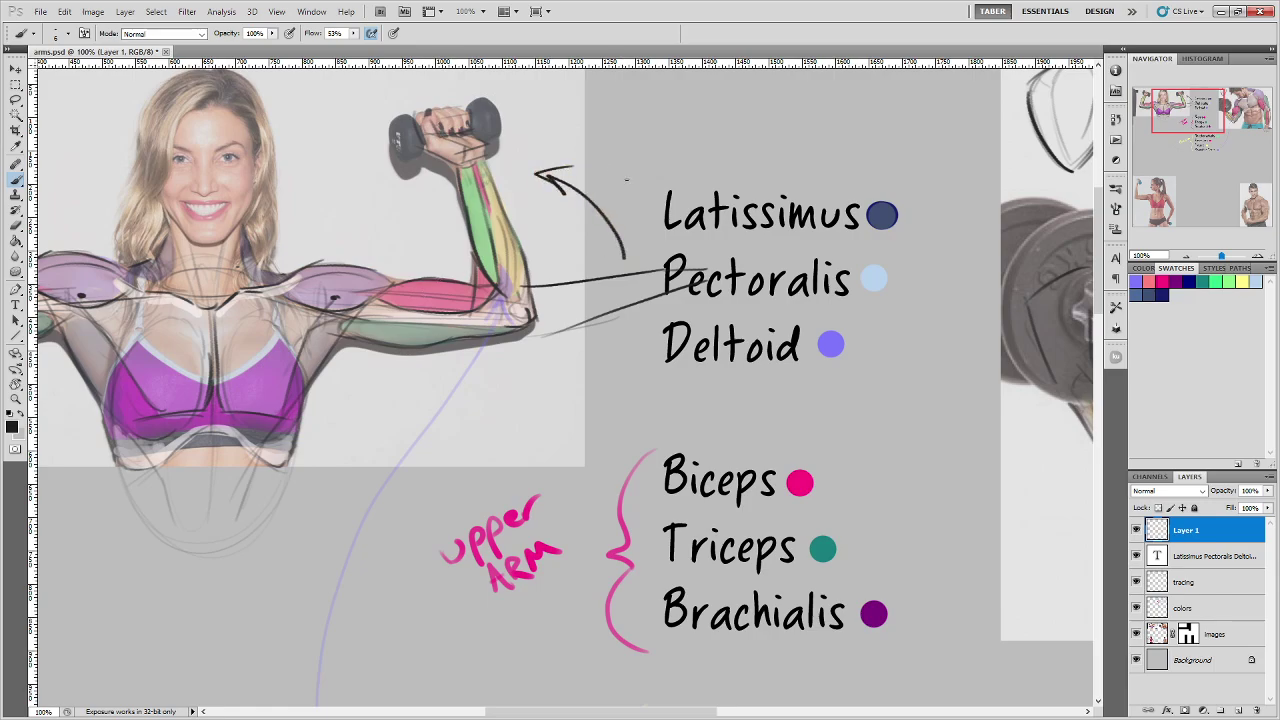
Step: Try a short mark above the woman's biceps, and undo it along with the forearm lines and curved arrow
mouse_move(437, 236)
left_mouse_down()
mouse_move(437, 272)
mouse_move(446, 261)
left_mouse_up()
key("ctrl+alt+z")
key("ctrl+alt+z")
key("ctrl+alt+z")
key("ctrl+alt+z")
key("ctrl+alt+z")
key("ctrl+alt+z")
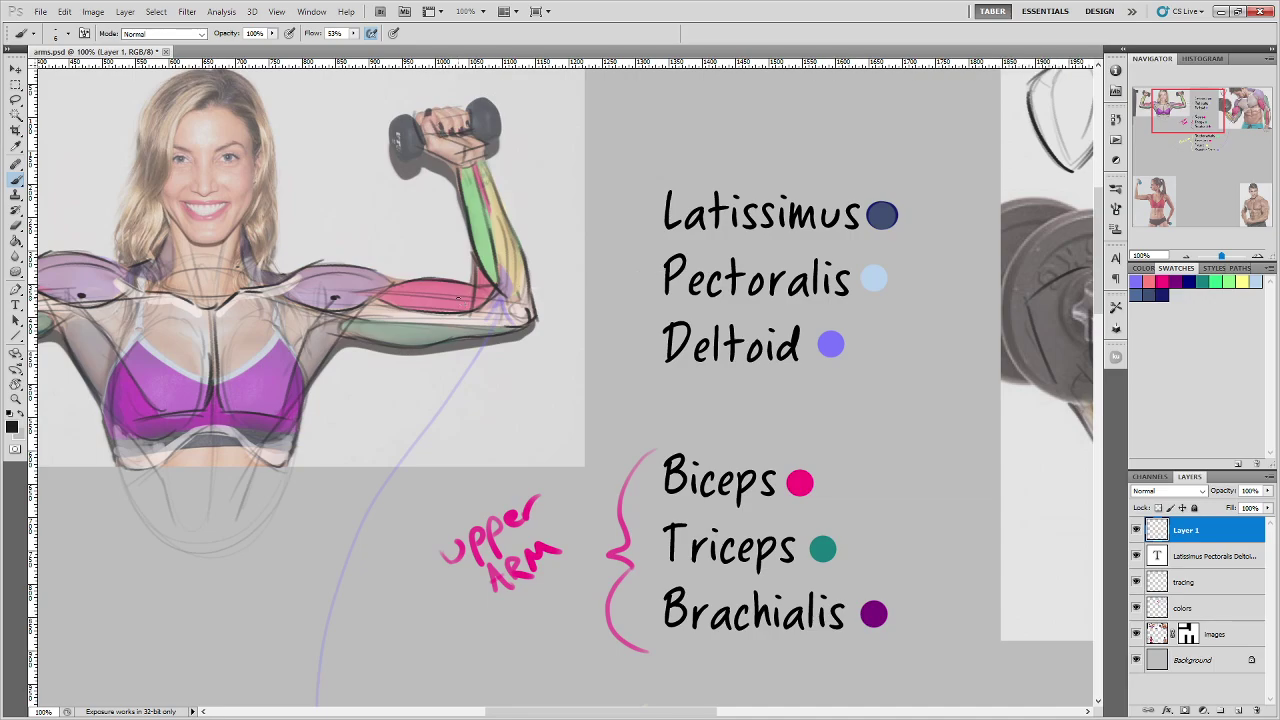
Step: Try an arrow pointing diagonally up at the forearm of the man's flexed arm, and undo it
left_click_drag(934, 423, 357, 449)
left_click_drag(355, 627, 444, 535)
mouse_move(413, 540)
left_mouse_down()
mouse_move(444, 536)
mouse_move(446, 562)
left_mouse_up()
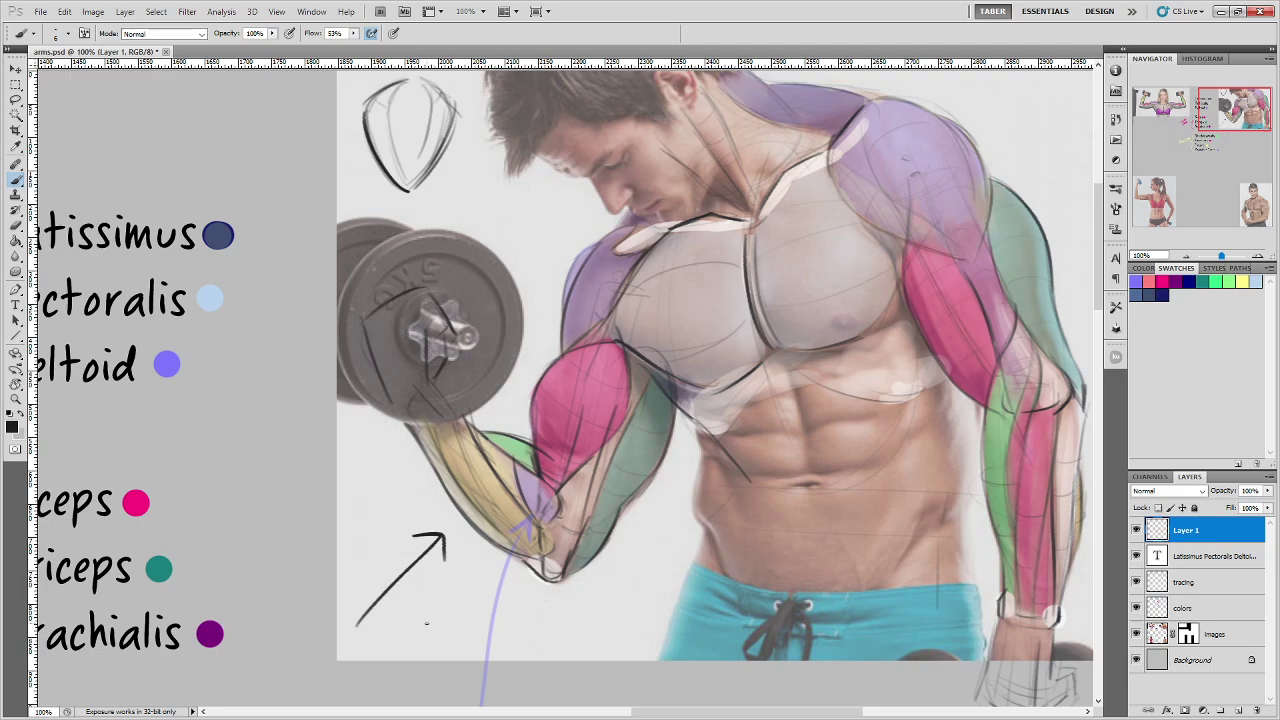
key("ctrl+alt+z")
key("ctrl+alt+z")
Step: Try a long curved arrow from the Triceps name to the flexed arm and a short arrow at the lowered arm's triceps, and undo both
mouse_move(614, 557)
left_mouse_down()
mouse_move(660, 423)
mouse_move(726, 413)
mouse_move(706, 465)
left_mouse_up()
mouse_move(270, 468)
left_mouse_down()
mouse_move(387, 511)
mouse_move(666, 559)
mouse_move(762, 400)
left_mouse_up()
left_click_drag(890, 578, 697, 602)
mouse_move(990, 100)
left_mouse_down()
mouse_move(958, 142)
mouse_move(975, 140)
left_mouse_up()
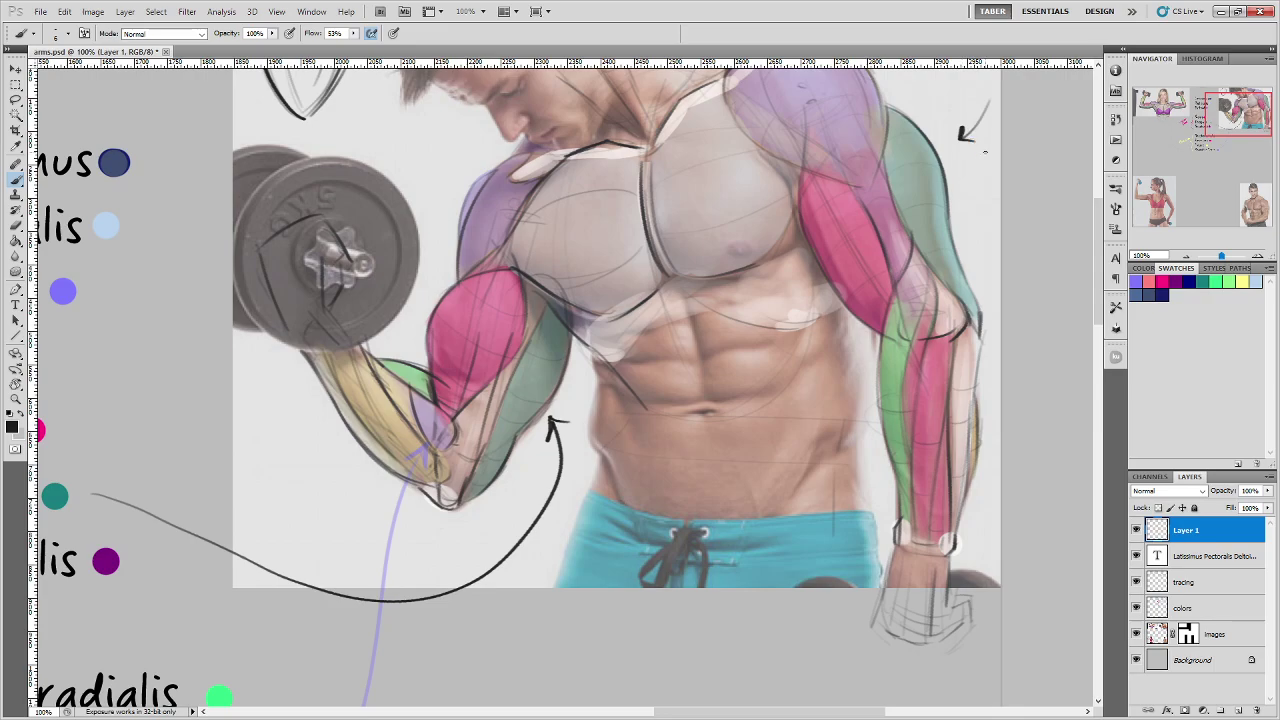
left_click_drag(900, 386, 868, 462)
key("ctrl+alt+z")
key("ctrl+alt+z")
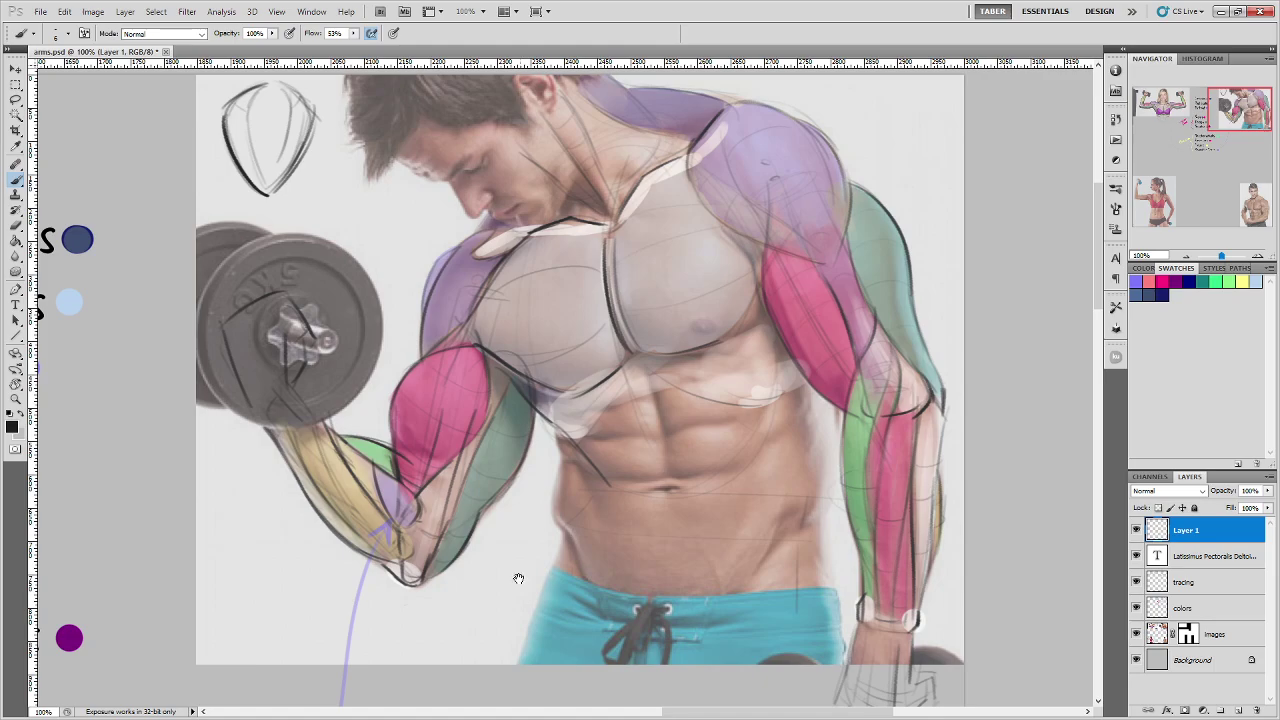
Step: Try an upward arrow below the triceps of the man's flexed arm, and undo it
left_click_drag(519, 577, 492, 517)
mouse_move(487, 590)
left_mouse_down()
mouse_move(491, 511)
mouse_move(506, 511)
left_mouse_up()
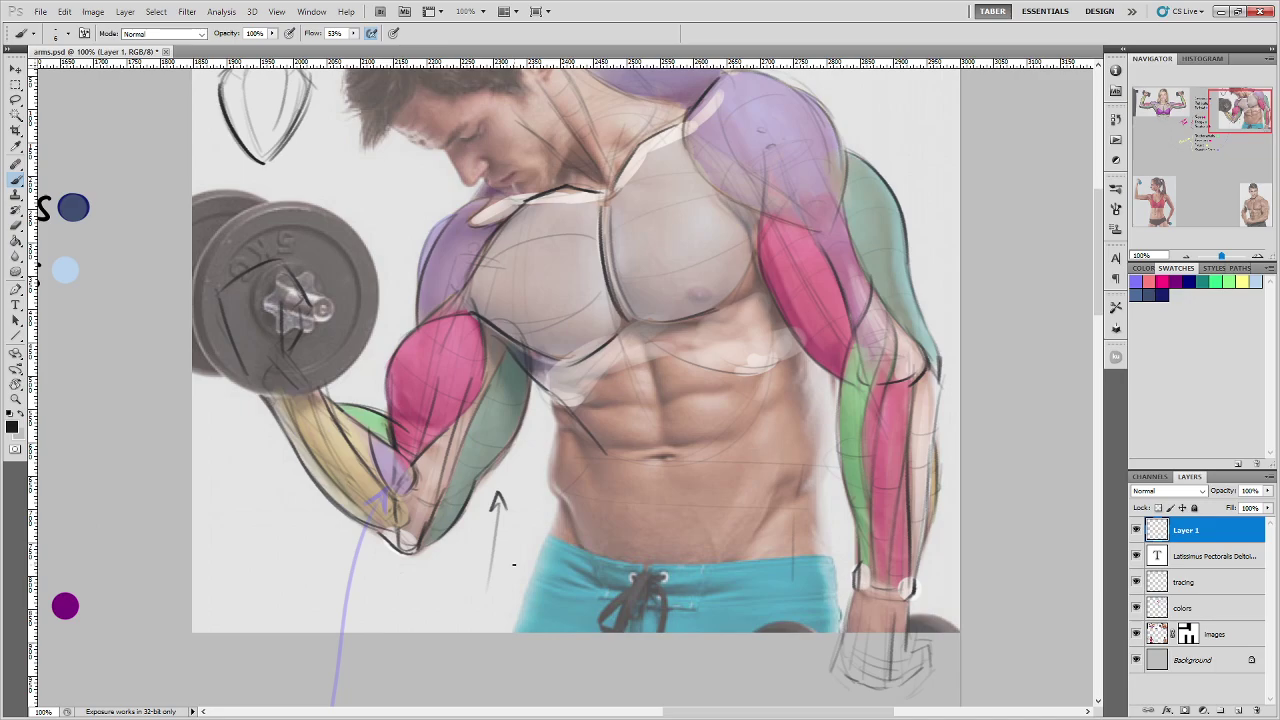
key("ctrl+alt+z")
key("ctrl+alt+z")
Step: Try short strokes above and beside the triceps of the man's lowered arm, and undo them
mouse_move(932, 108)
left_mouse_down()
mouse_move(917, 162)
mouse_move(928, 160)
left_mouse_up()
key("ctrl+z")
mouse_move(941, 312)
left_mouse_down()
mouse_move(925, 250)
mouse_move(935, 256)
left_mouse_up()
key("ctrl+alt+z")
key("ctrl+alt+z")
Step: Try long curved strokes following the outer edge of the lowered arm's triceps, and undo them
left_click_drag(890, 150, 946, 305)
mouse_move(903, 161)
left_mouse_down()
mouse_move(943, 251)
mouse_move(952, 345)
left_mouse_up()
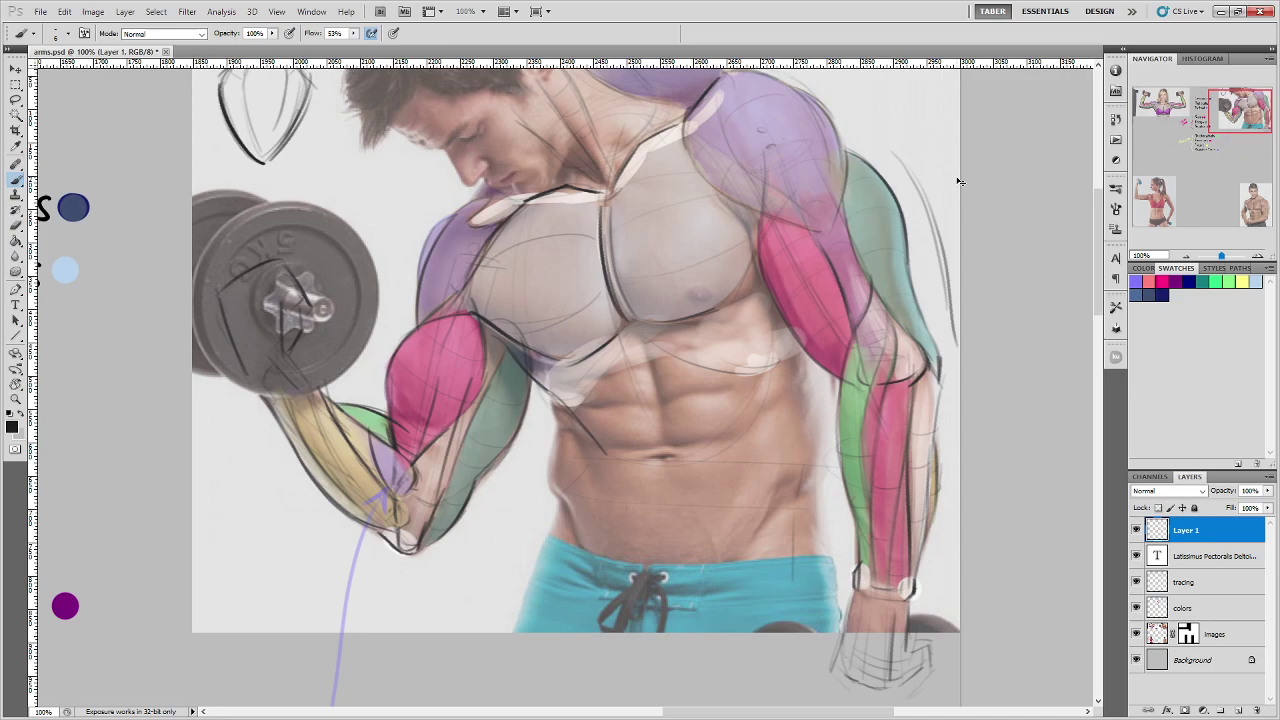
key("ctrl+alt+z")
key("ctrl+alt+z")
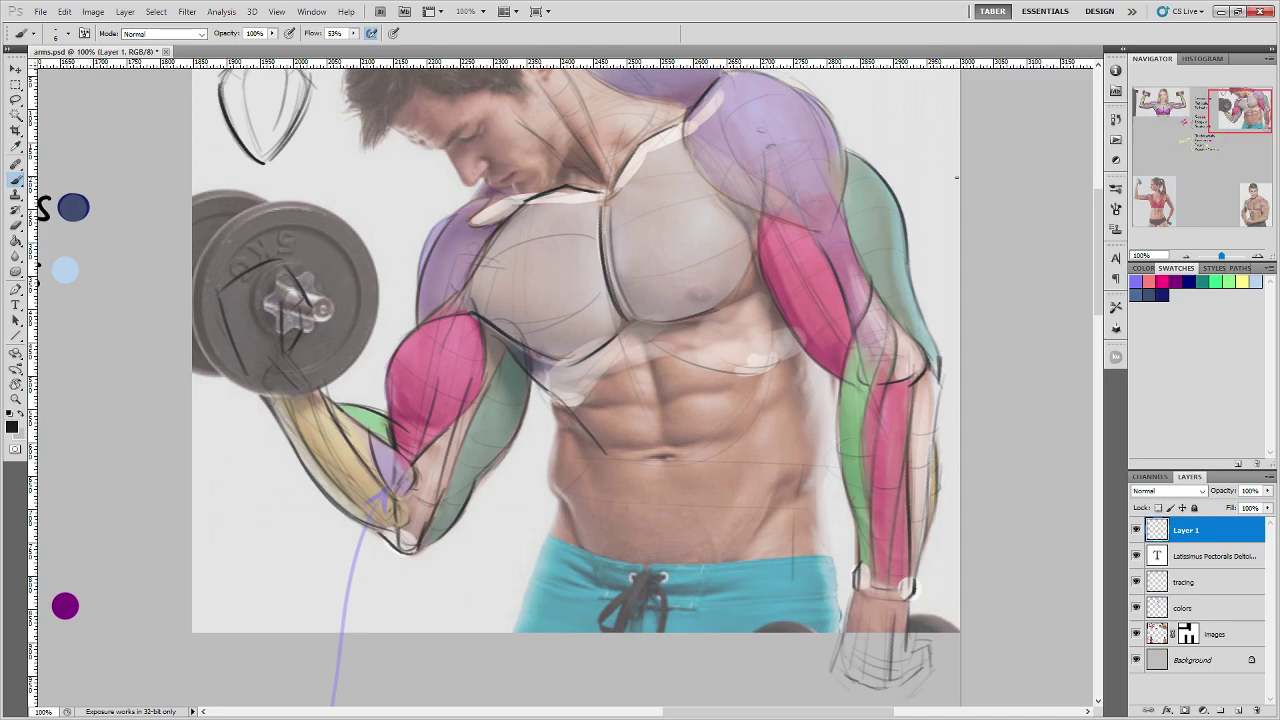
Step: Sketch the rounded, downward-tapering outline of a triceps in the grey area beside the Biceps and Triceps names
left_click_drag(476, 496, 893, 562)
left_click_drag(498, 535, 553, 409)
left_click_drag(1010, 478, 555, 525)
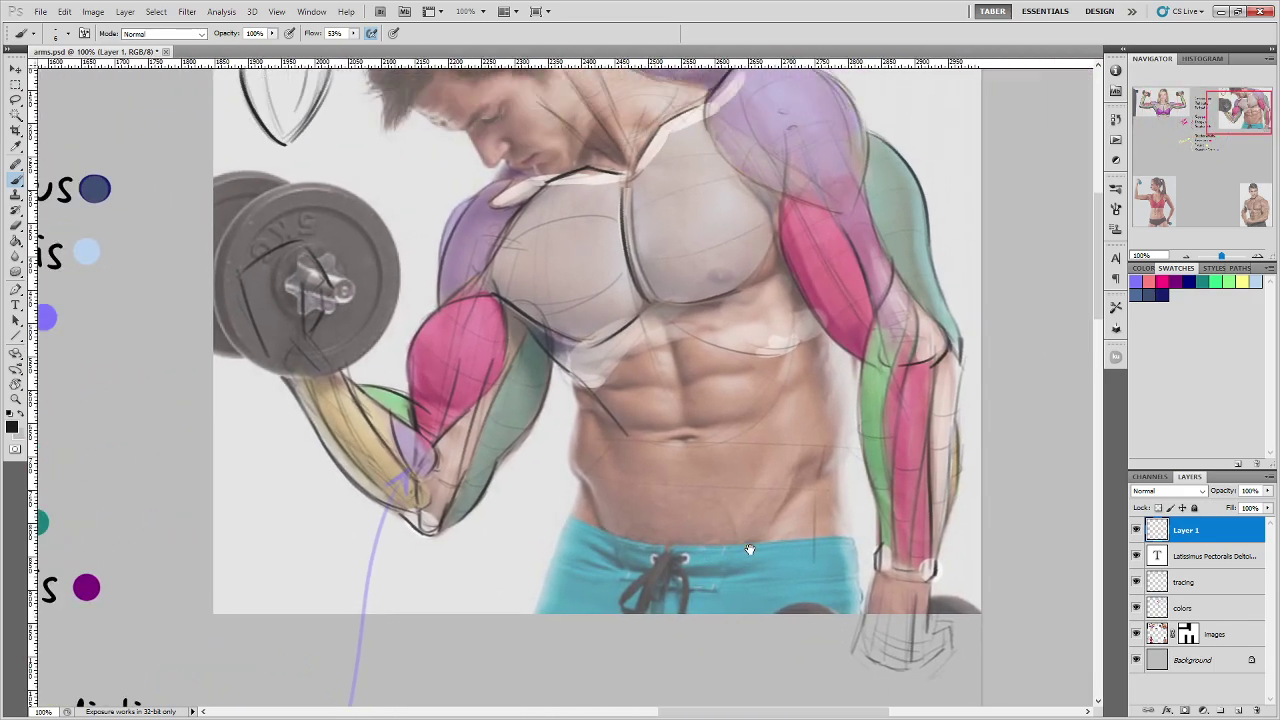
left_click_drag(749, 549, 980, 517)
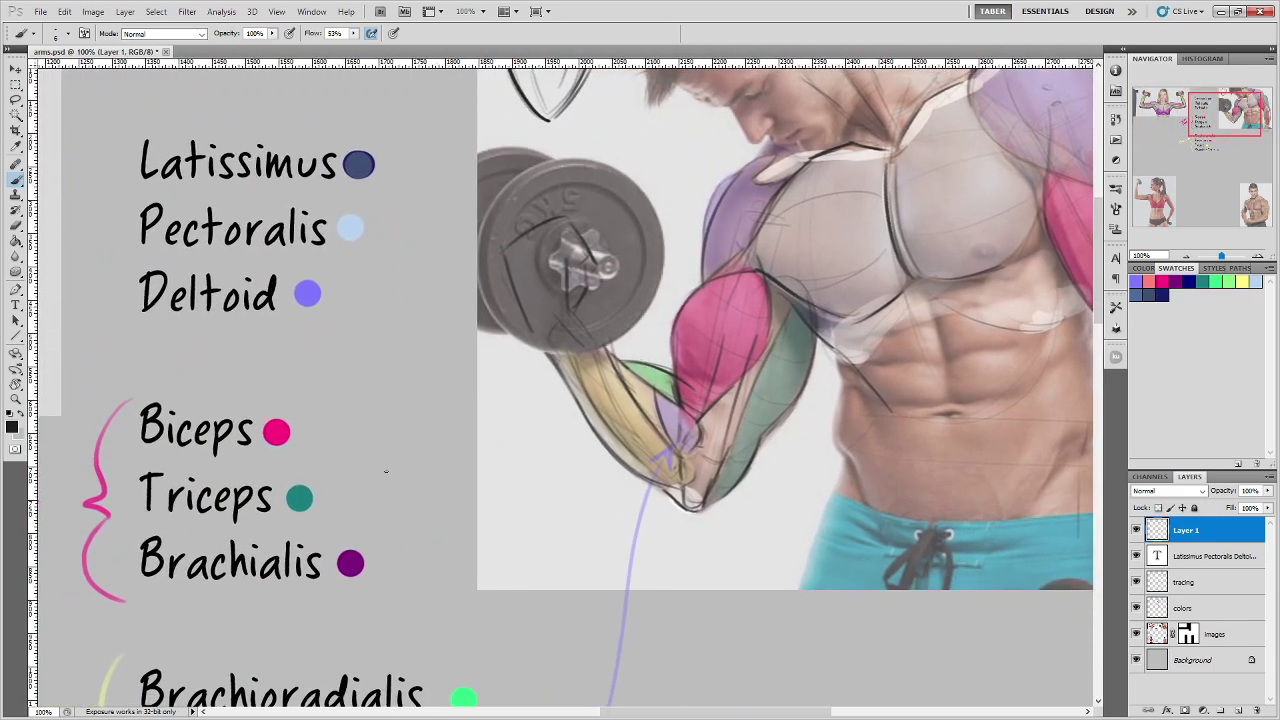
mouse_move(380, 489)
left_mouse_down()
mouse_move(363, 443)
mouse_move(398, 311)
left_mouse_up()
mouse_move(424, 478)
left_mouse_down()
mouse_move(445, 391)
mouse_move(437, 341)
mouse_move(392, 311)
left_mouse_up()
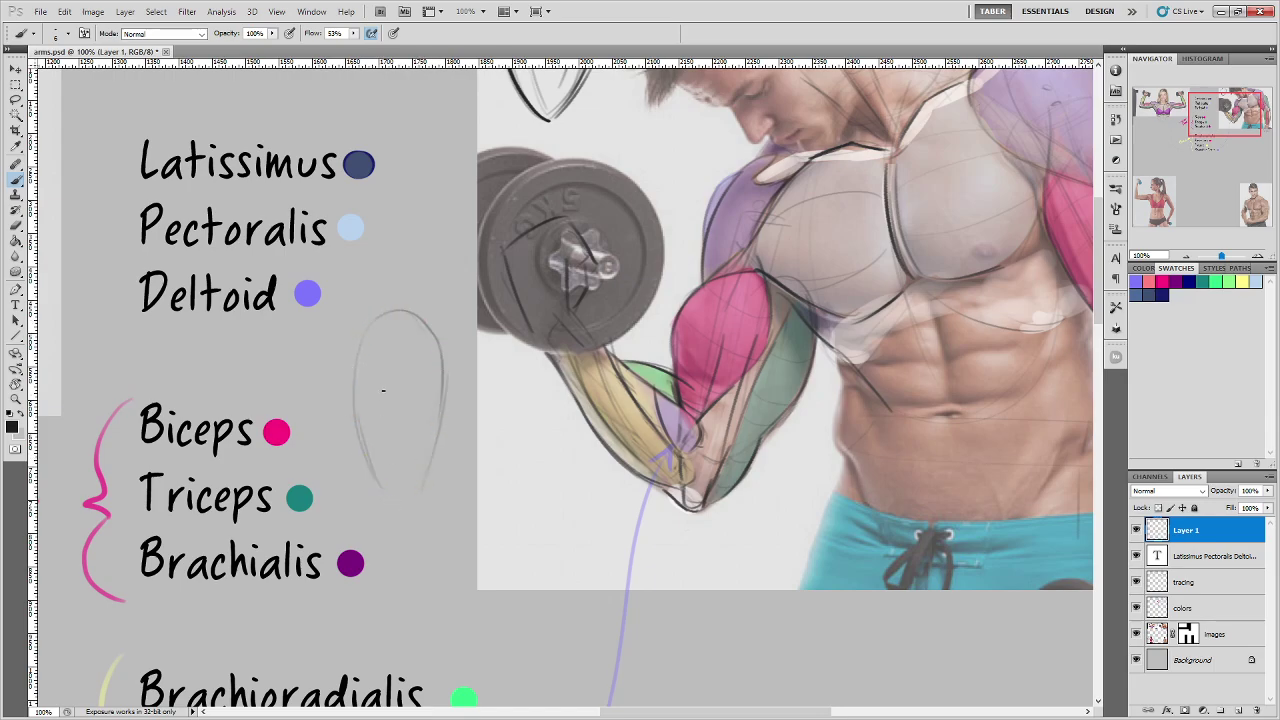
Step: Strengthen the sides of the triceps sketch and add an inner arch with curved divisions between the muscle heads
mouse_move(383, 400)
left_mouse_down()
mouse_move(417, 397)
mouse_move(416, 461)
left_mouse_up()
left_click_drag(376, 416, 387, 473)
left_click_drag(377, 420, 390, 485)
mouse_move(419, 410)
left_mouse_down()
mouse_move(414, 486)
mouse_move(438, 400)
left_mouse_up()
mouse_move(428, 446)
left_mouse_down()
mouse_move(435, 340)
mouse_move(419, 318)
mouse_move(372, 347)
mouse_move(386, 313)
mouse_move(358, 405)
mouse_move(352, 395)
mouse_move(389, 513)
left_mouse_up()
left_click_drag(385, 453, 392, 500)
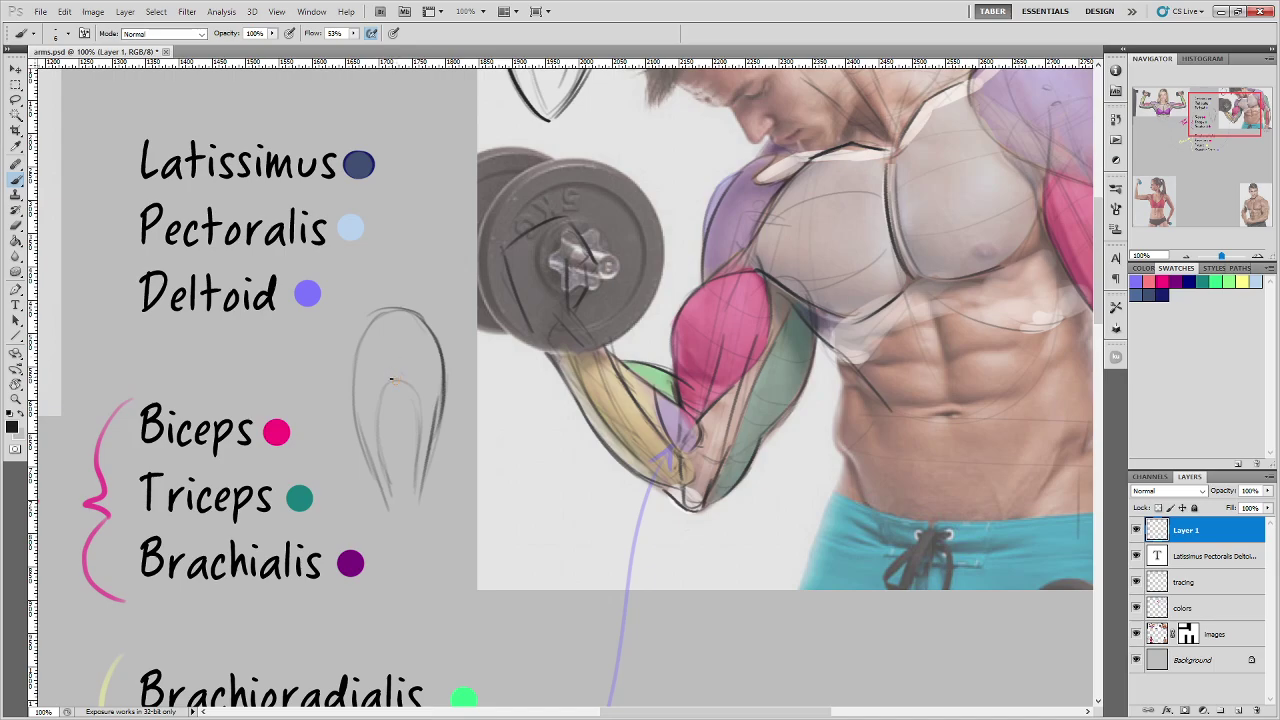
mouse_move(391, 379)
left_mouse_down()
mouse_move(410, 321)
mouse_move(382, 358)
mouse_move(382, 387)
mouse_move(360, 343)
left_mouse_up()
left_click_drag(425, 369, 430, 340)
Step: Try a curved arrow running down the triceps towards the elbow of the man's flexed arm, and undo it
mouse_move(758, 471)
left_mouse_down()
mouse_move(628, 490)
mouse_move(614, 450)
mouse_move(587, 434)
mouse_move(562, 495)
left_mouse_up()
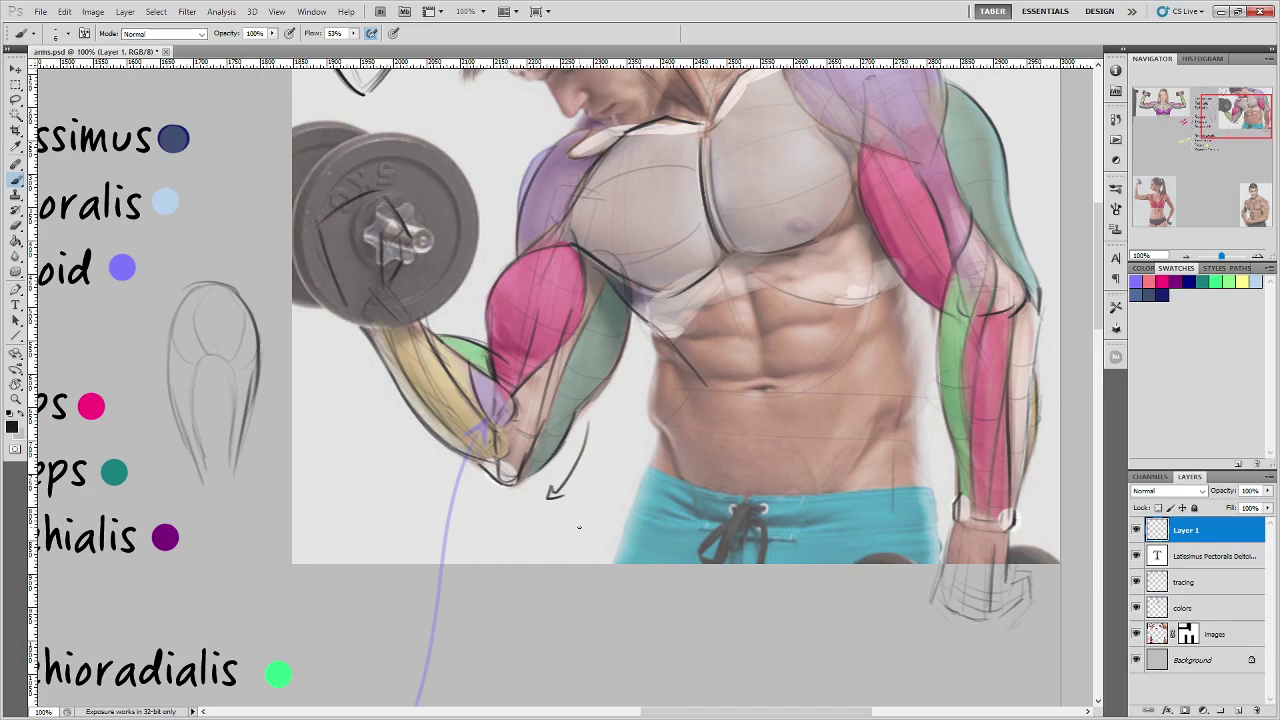
key("ctrl+alt+z")
key("ctrl+alt+z")
Step: Extend the lower end of the triceps sketch into a narrow tendon with a rounded elbow tip
left_click_drag(304, 538, 486, 471)
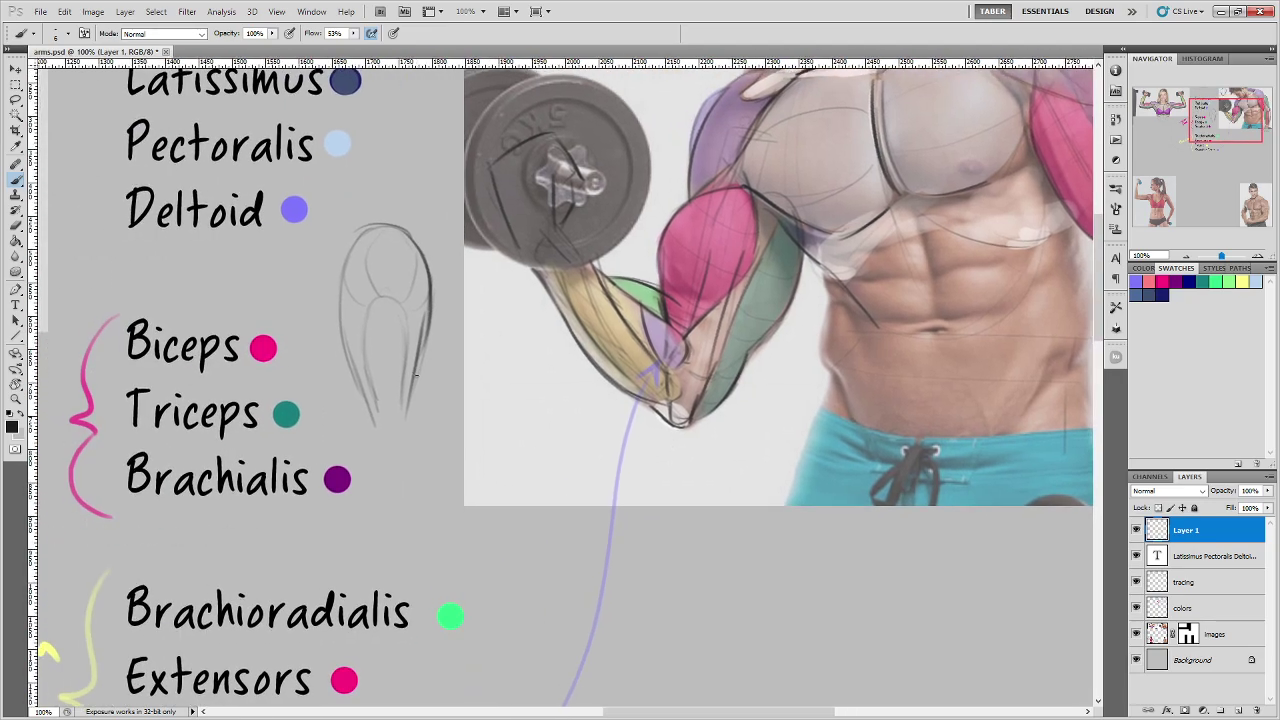
mouse_move(410, 392)
left_mouse_down()
mouse_move(403, 473)
mouse_move(379, 459)
mouse_move(402, 464)
mouse_move(381, 456)
mouse_move(377, 411)
mouse_move(411, 396)
mouse_move(404, 458)
left_mouse_up()
left_click_drag(447, 400, 420, 400)
mouse_move(420, 400)
left_mouse_down()
mouse_move(434, 409)
mouse_move(420, 399)
left_mouse_up()
Step: Try a stroke alongside the outer triceps of the man's lowered arm, and undo it
left_click_drag(813, 503, 494, 597)
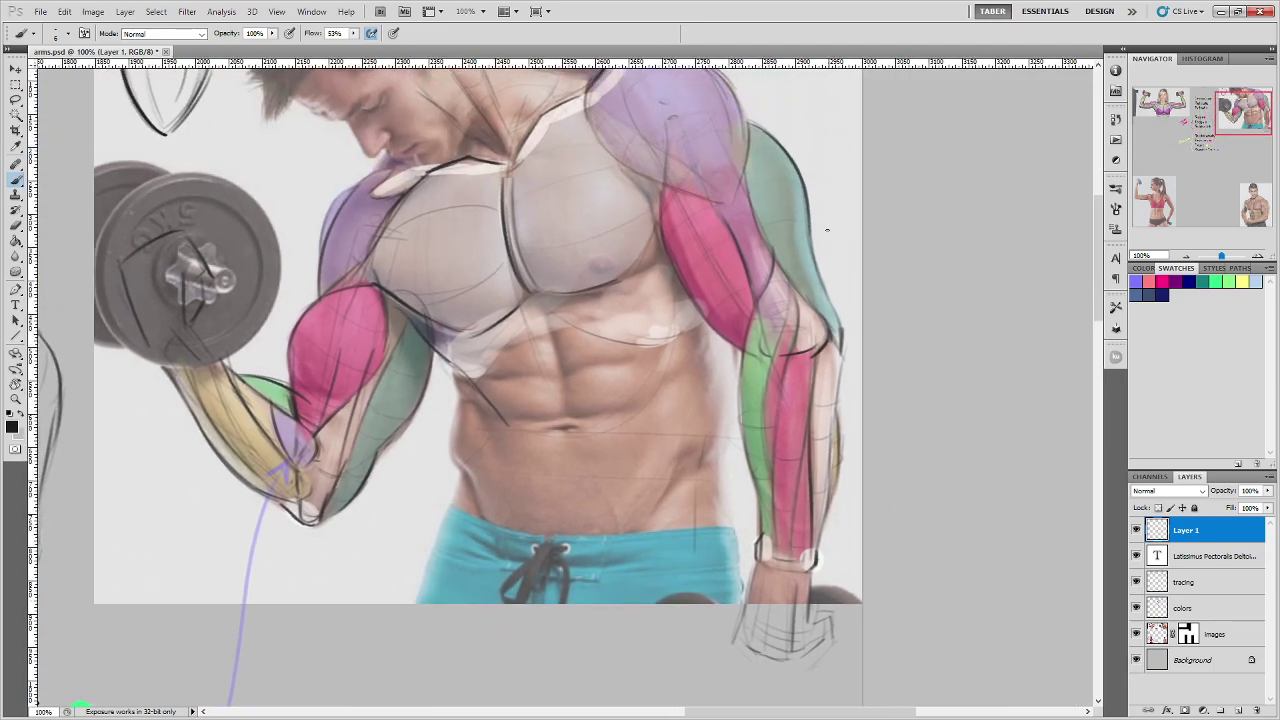
left_click_drag(826, 238, 858, 358)
key("ctrl+z")
Step: Try strokes below the triceps of the woman's arm nearest the muscle names, and undo them
left_click_drag(382, 520, 785, 585)
left_click_drag(606, 562, 924, 532)
mouse_move(696, 510)
left_mouse_down()
mouse_move(711, 499)
mouse_move(741, 508)
left_mouse_up()
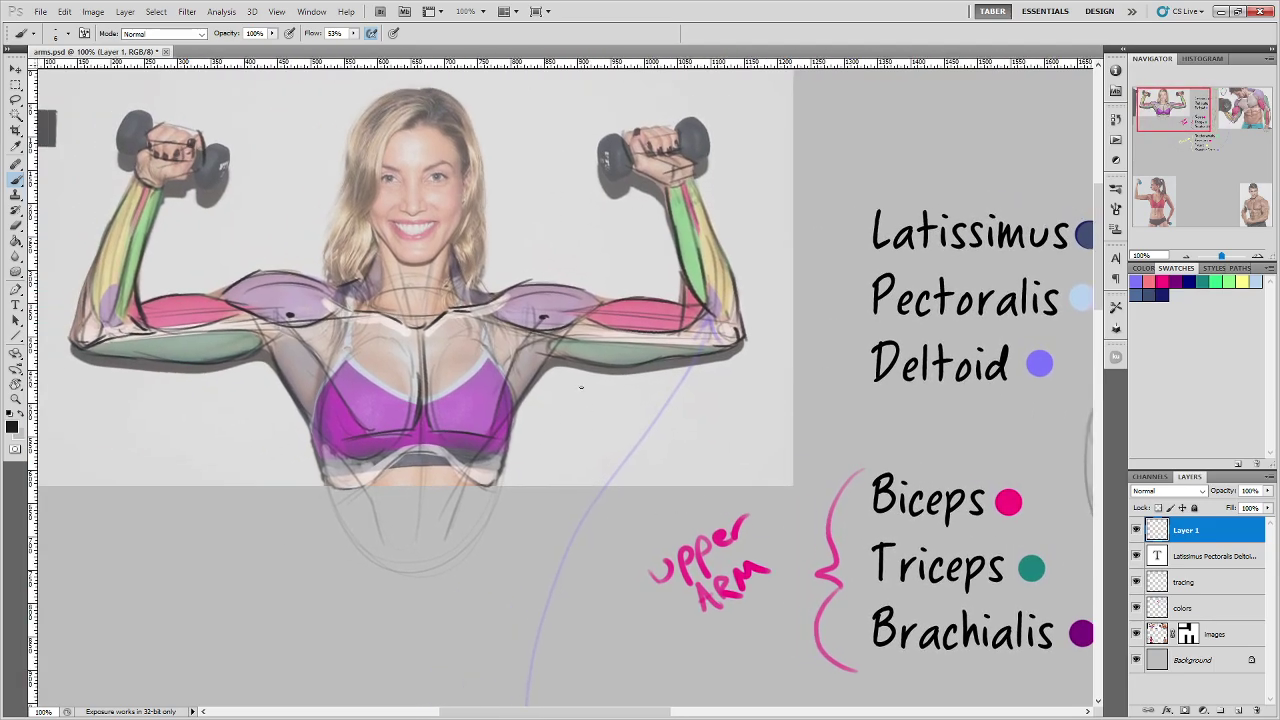
mouse_move(574, 377)
left_mouse_down()
mouse_move(649, 386)
mouse_move(645, 396)
mouse_move(688, 368)
mouse_move(760, 332)
left_mouse_up()
key("ctrl+alt+z")
key("ctrl+alt+z")
key("ctrl+alt+z")
Step: Try an arrow pointing up at the triceps of the woman's other arm, and undo it
left_click_drag(532, 509, 626, 505)
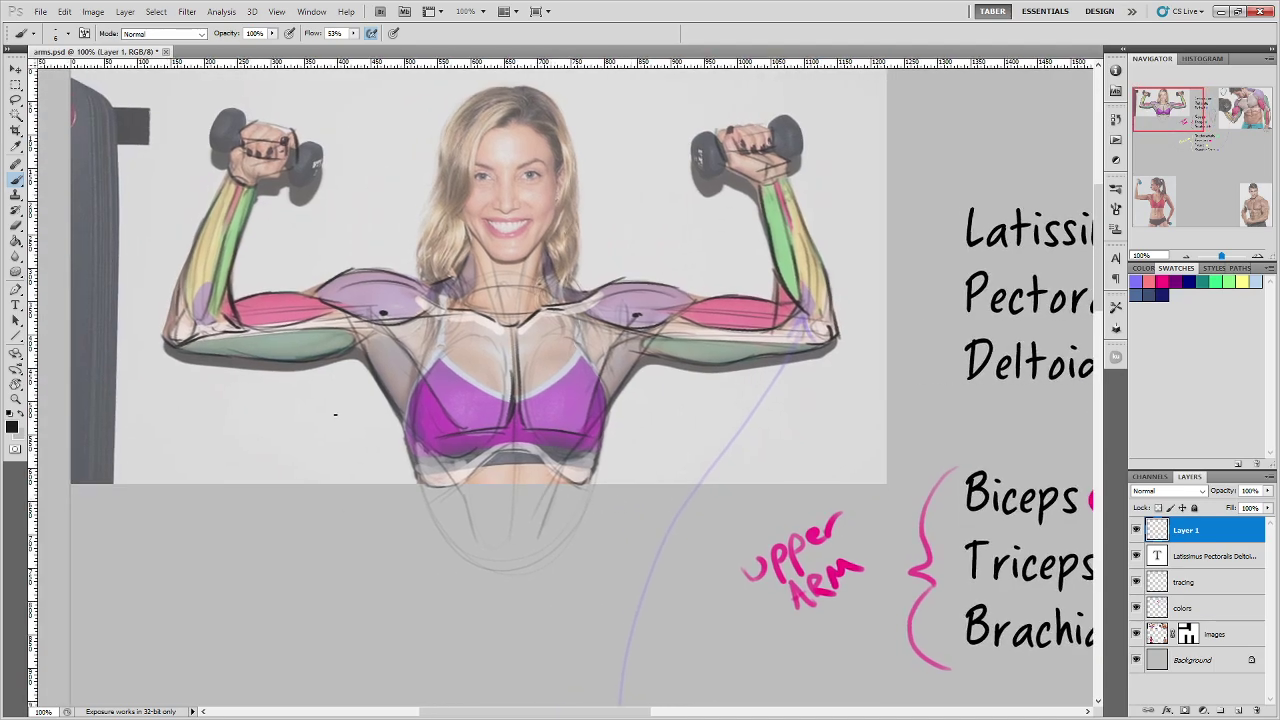
left_click_drag(334, 399, 326, 381)
left_click_drag(331, 376, 390, 341)
key("ctrl+alt+z")
key("ctrl+alt+z")
Step: Compare the triceps sketch with the triceps in the woman's raised arms and the man's arms
mouse_move(971, 451)
left_mouse_down()
mouse_move(609, 463)
mouse_move(738, 454)
left_mouse_up()
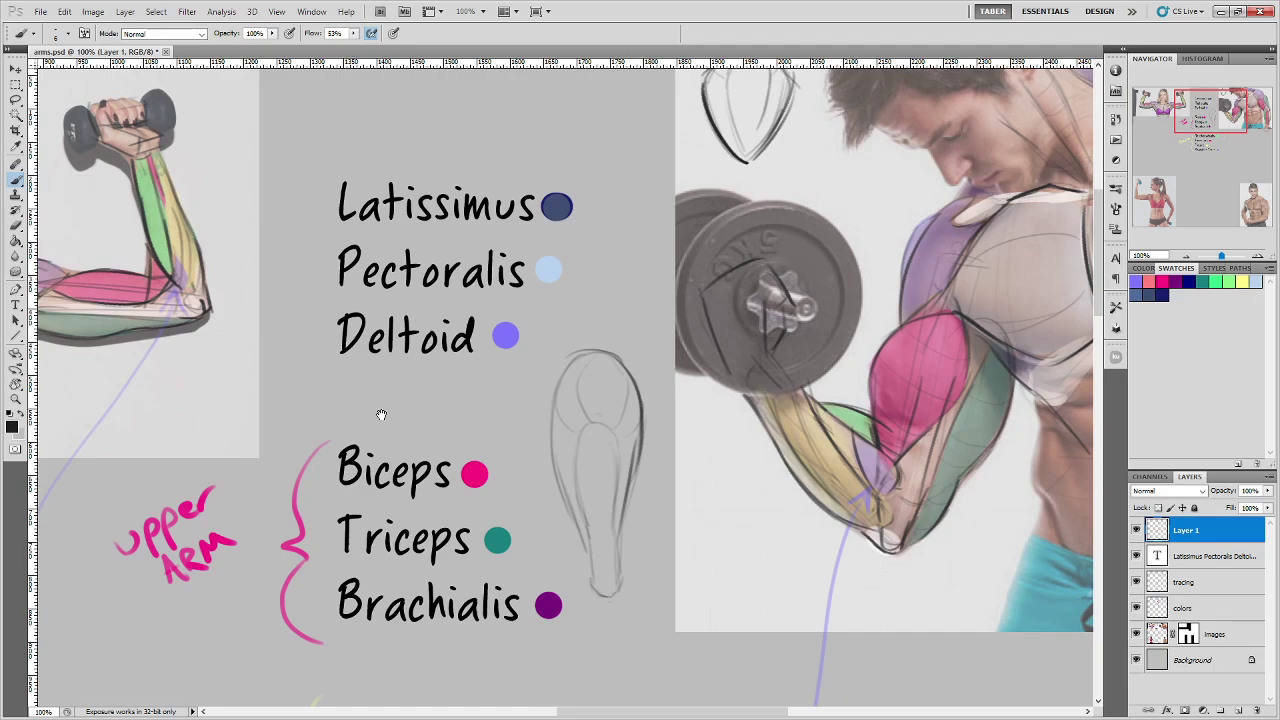
left_click_drag(371, 398, 517, 403)
left_click_drag(550, 452, 655, 412)
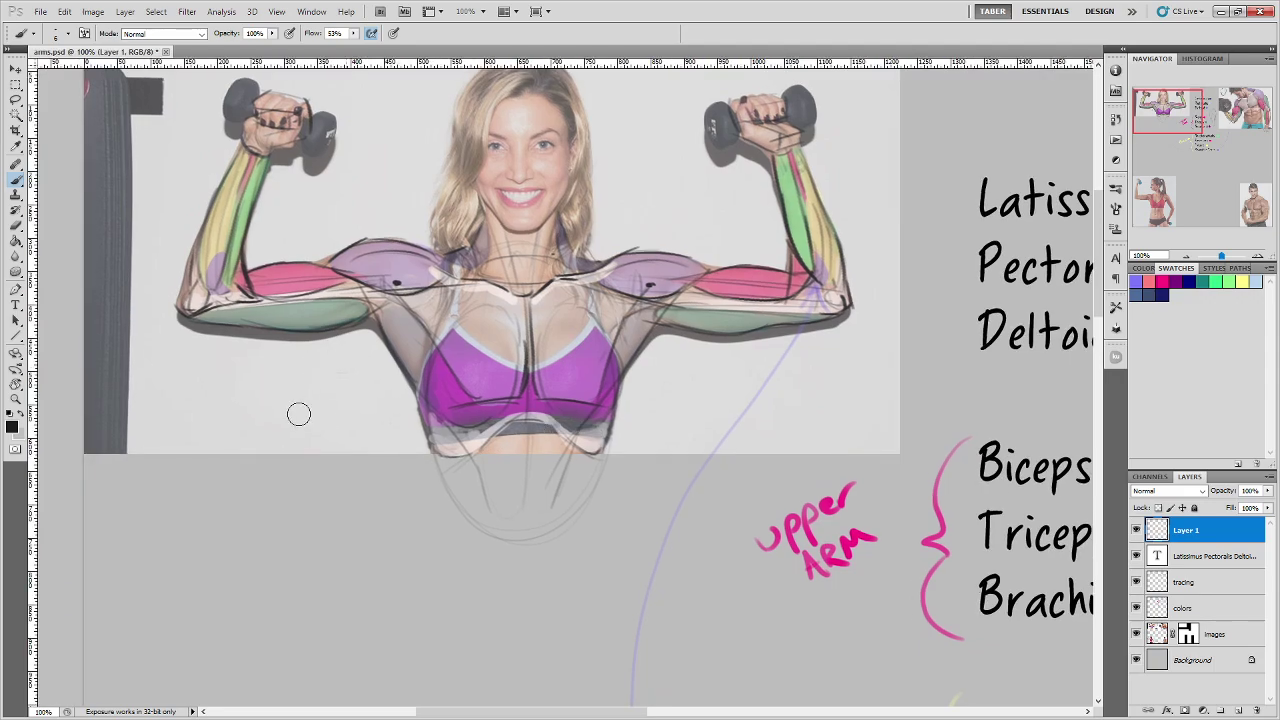
left_click_drag(757, 469, 315, 484)
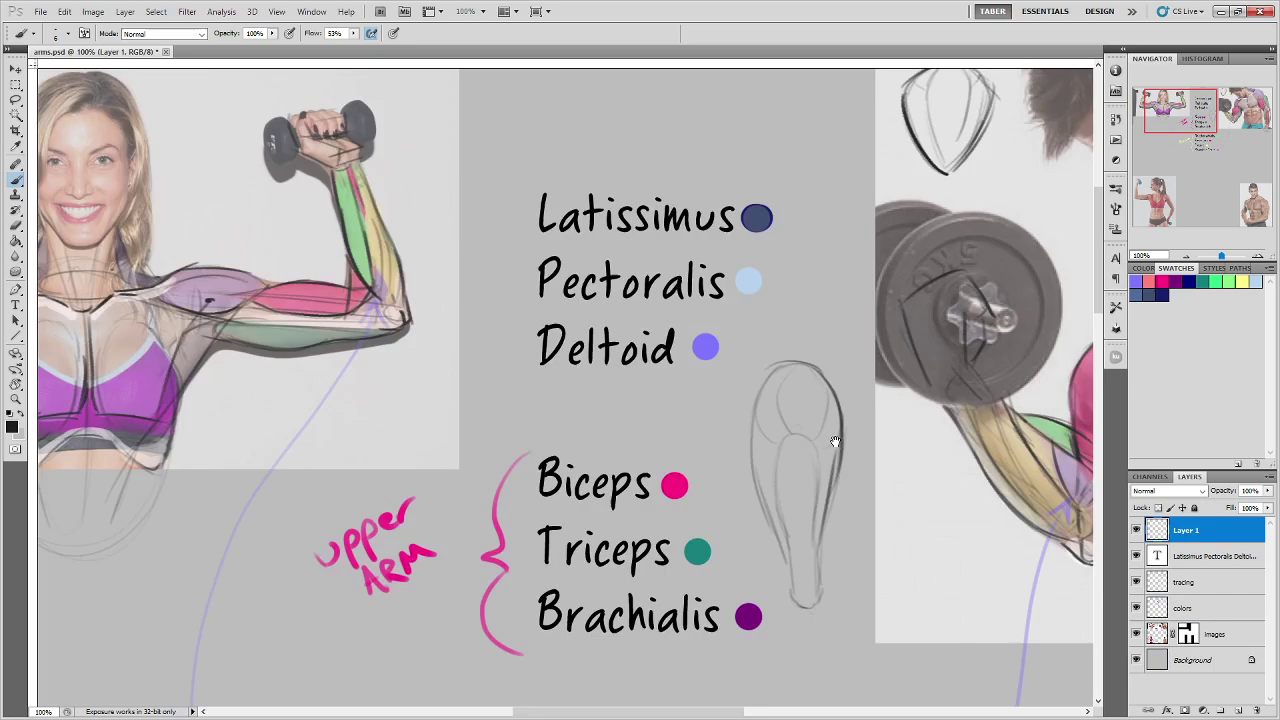
left_click_drag(941, 454, 867, 460)
left_click_drag(780, 474, 443, 517)
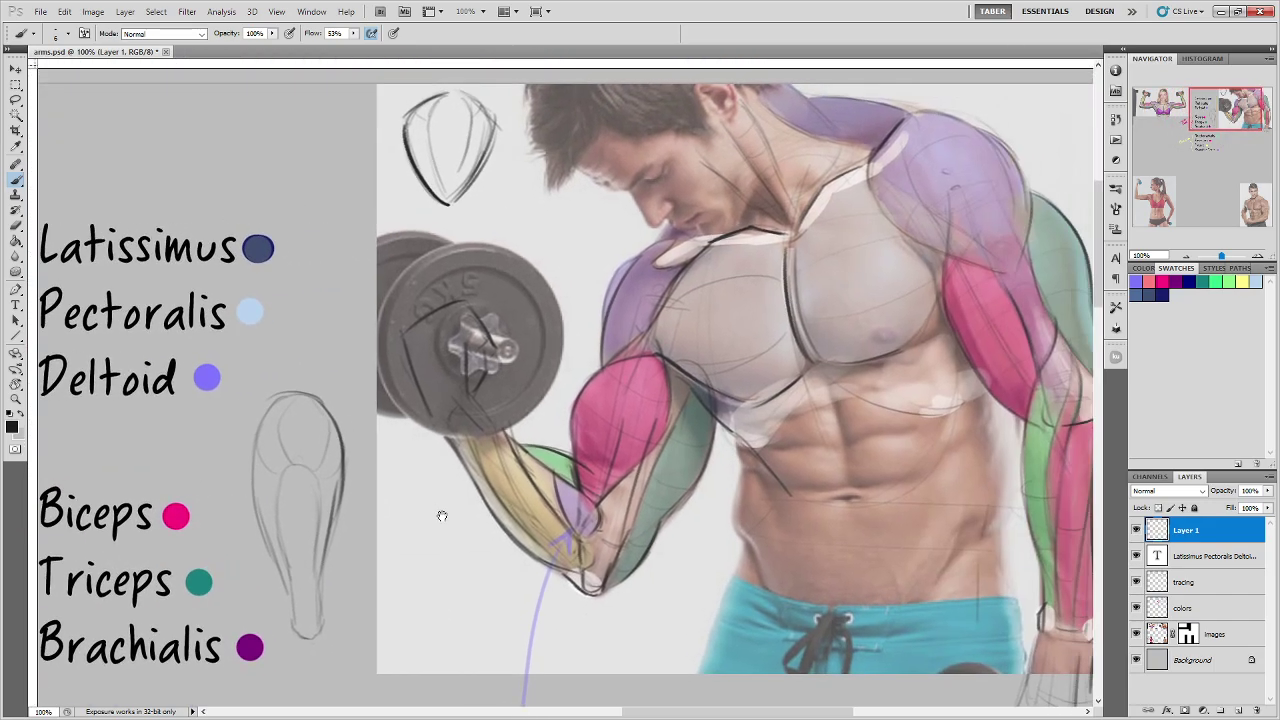
left_click_drag(786, 560, 651, 506)
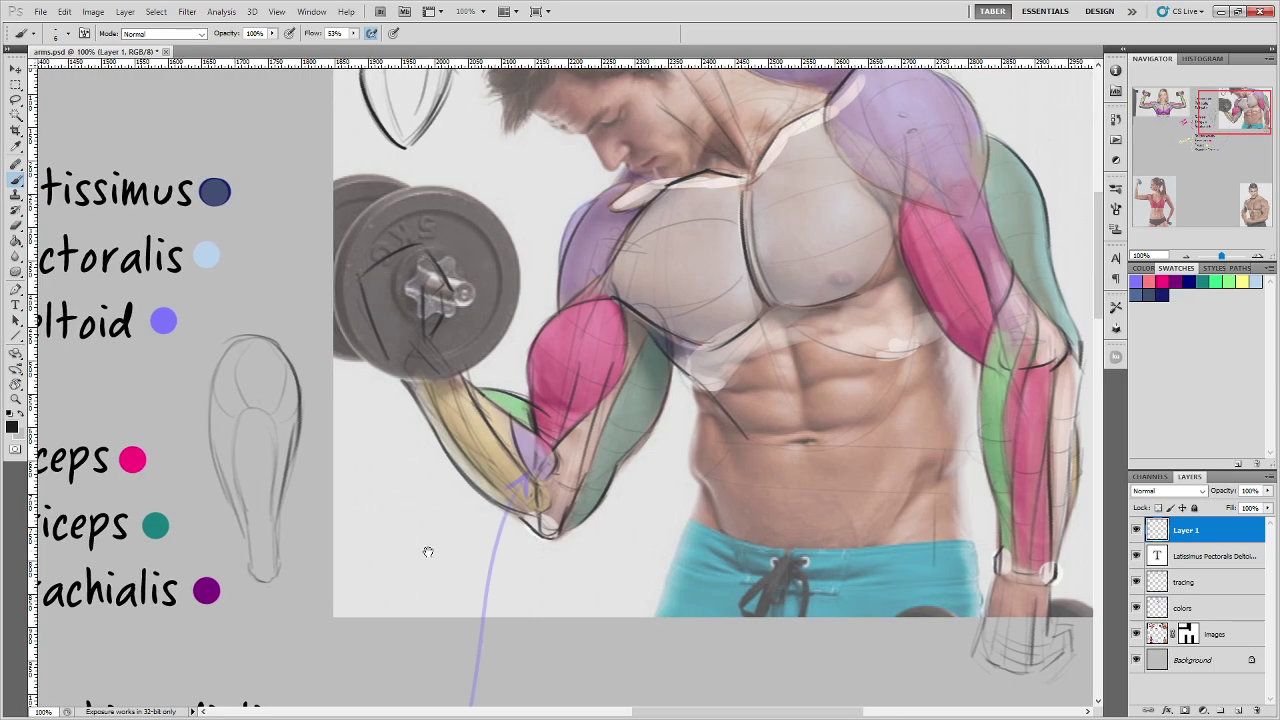
left_click_drag(426, 549, 560, 551)
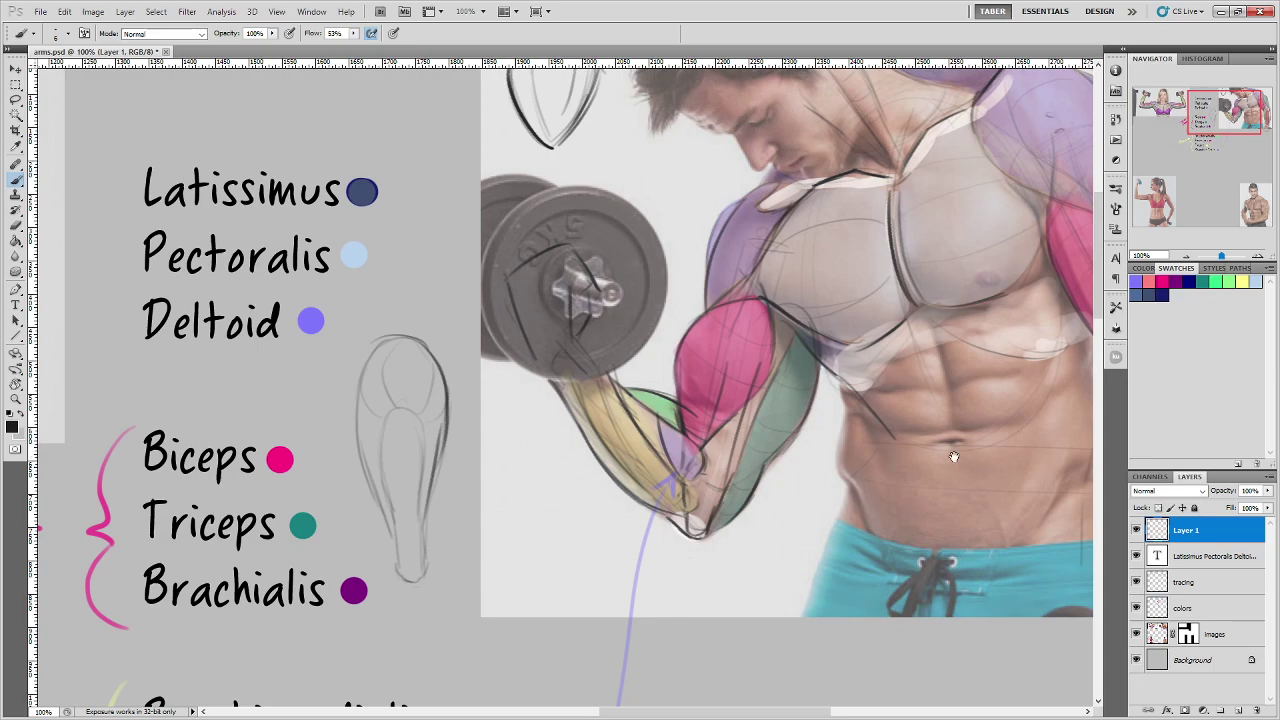
Step: Try arrows pointing at the forearm of the man's lowered arm, and undo them
mouse_move(956, 453)
left_mouse_down()
mouse_move(754, 377)
mouse_move(505, 351)
left_mouse_up()
mouse_move(543, 420)
left_mouse_down()
mouse_move(642, 374)
mouse_move(638, 394)
left_mouse_up()
mouse_move(588, 296)
left_mouse_down()
mouse_move(648, 316)
mouse_move(626, 322)
left_mouse_up()
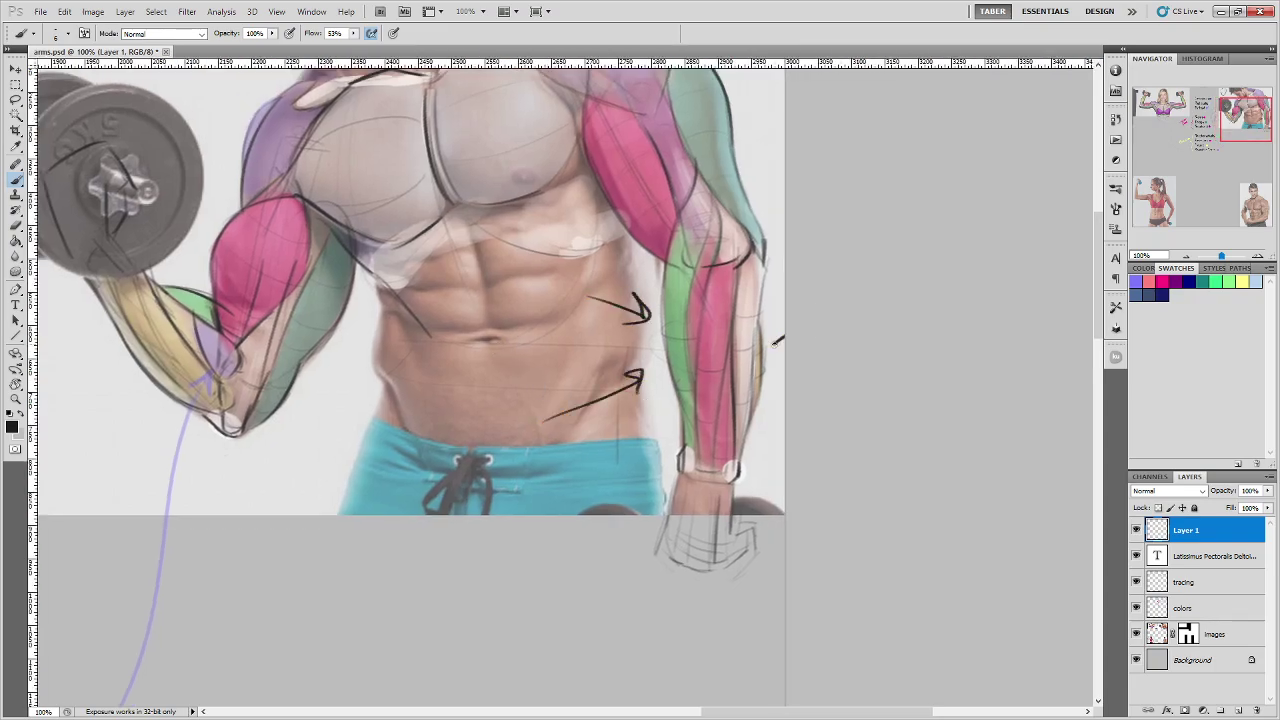
key("ctrl+alt+z")
key("ctrl+alt+z")
key("ctrl+alt+z")
key("ctrl+alt+z")
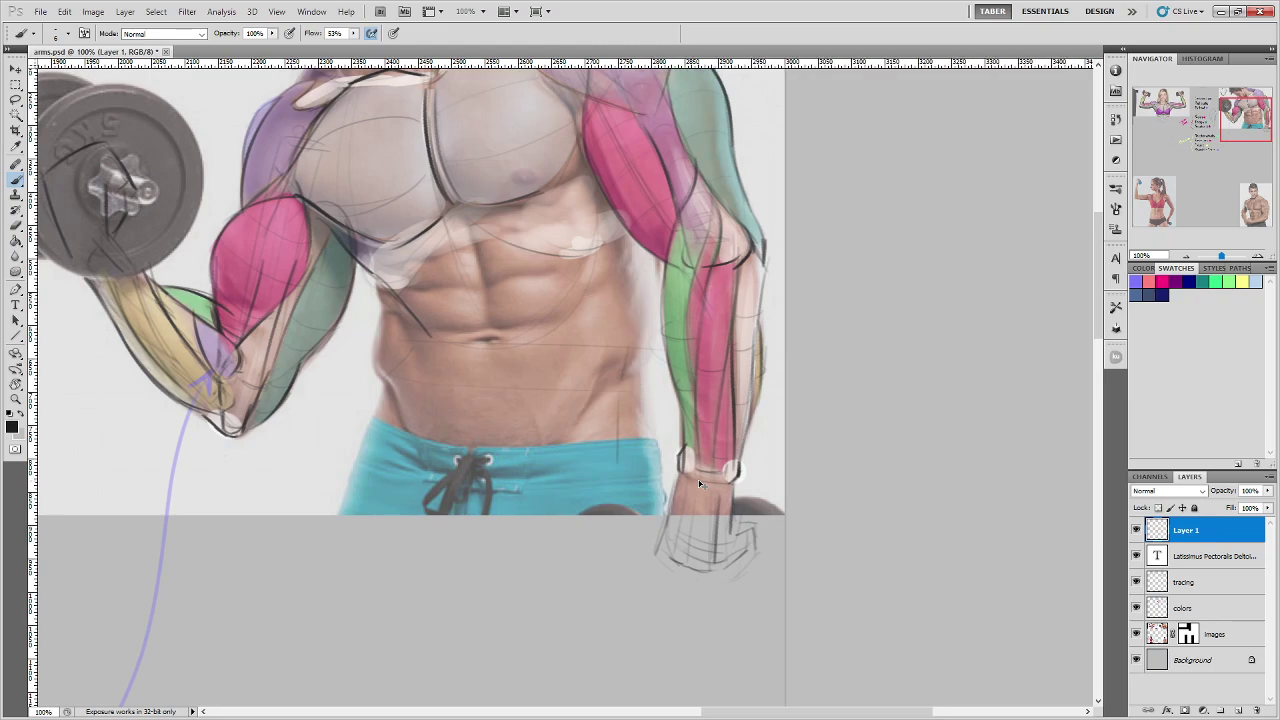
Step: Try a long oval between the biceps and triceps of the man's lowered arm, and undo it
left_click_drag(492, 322, 1066, 349)
left_click_drag(604, 430, 575, 455)
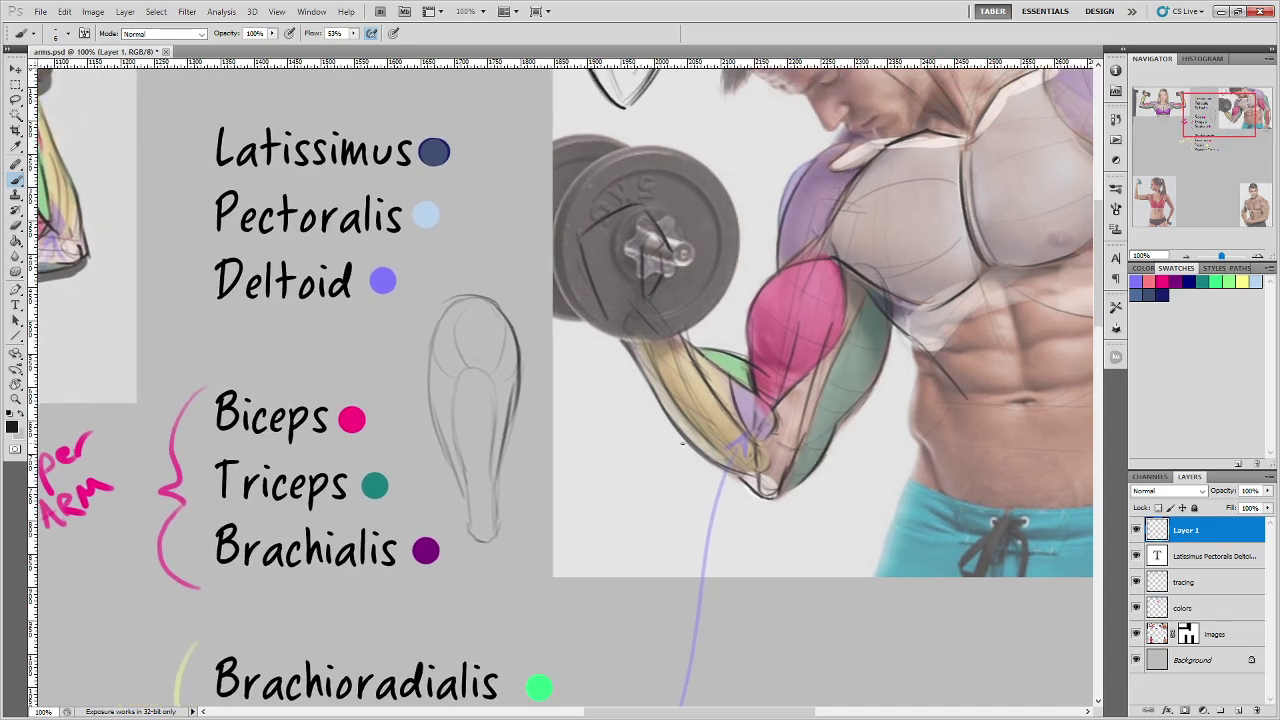
mouse_move(857, 452)
left_mouse_down()
mouse_move(540, 470)
mouse_move(502, 524)
mouse_move(494, 571)
left_mouse_up()
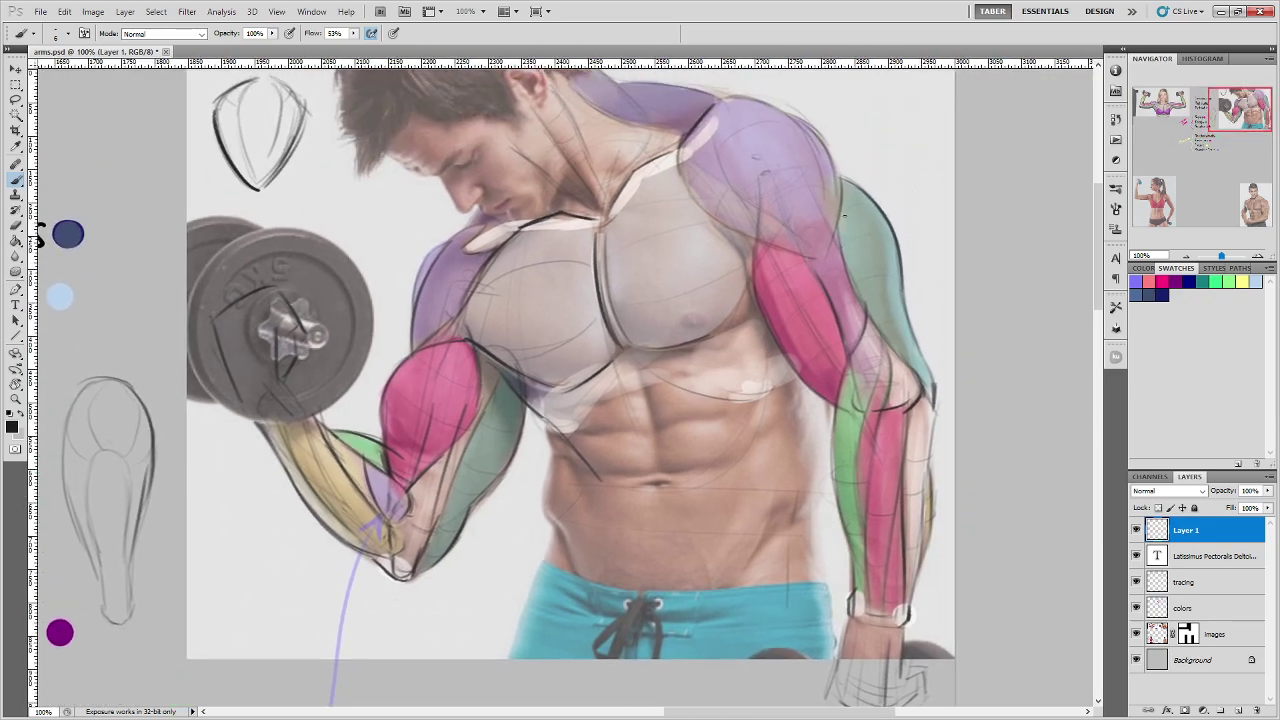
mouse_move(843, 215)
left_mouse_down()
mouse_move(797, 172)
mouse_move(826, 350)
mouse_move(893, 300)
mouse_move(808, 200)
left_mouse_up()
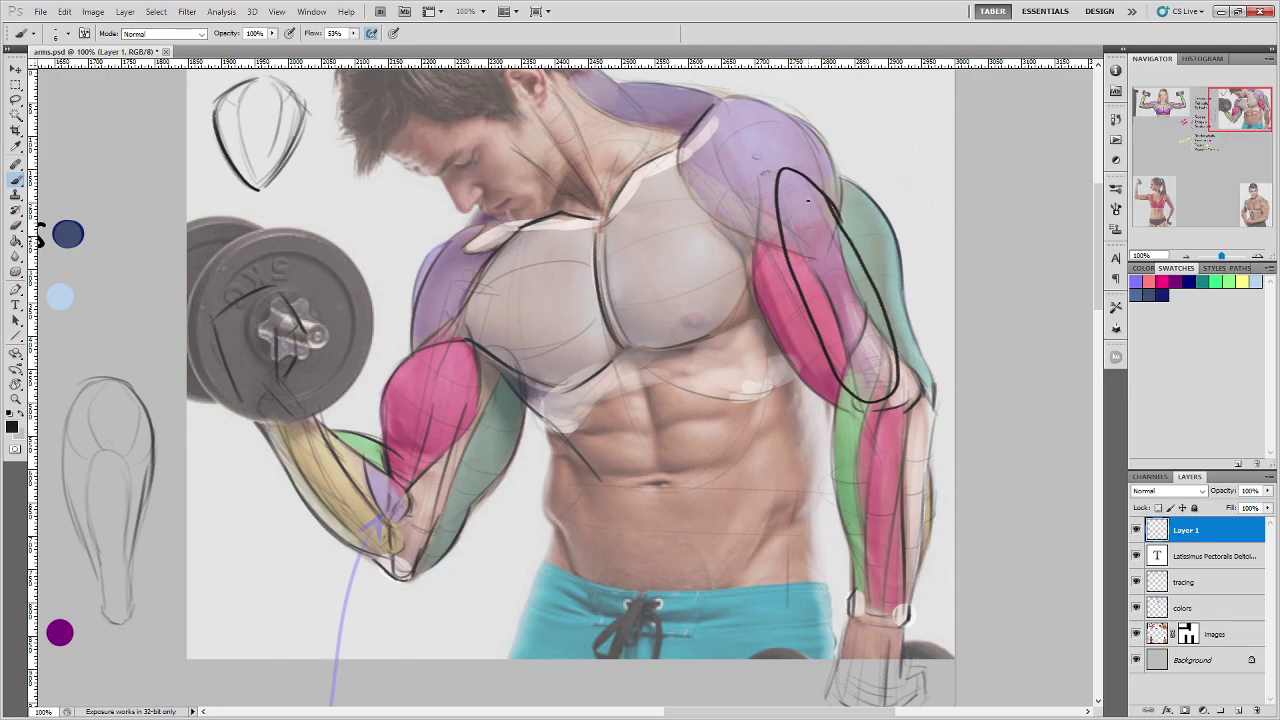
key("ctrl+z")
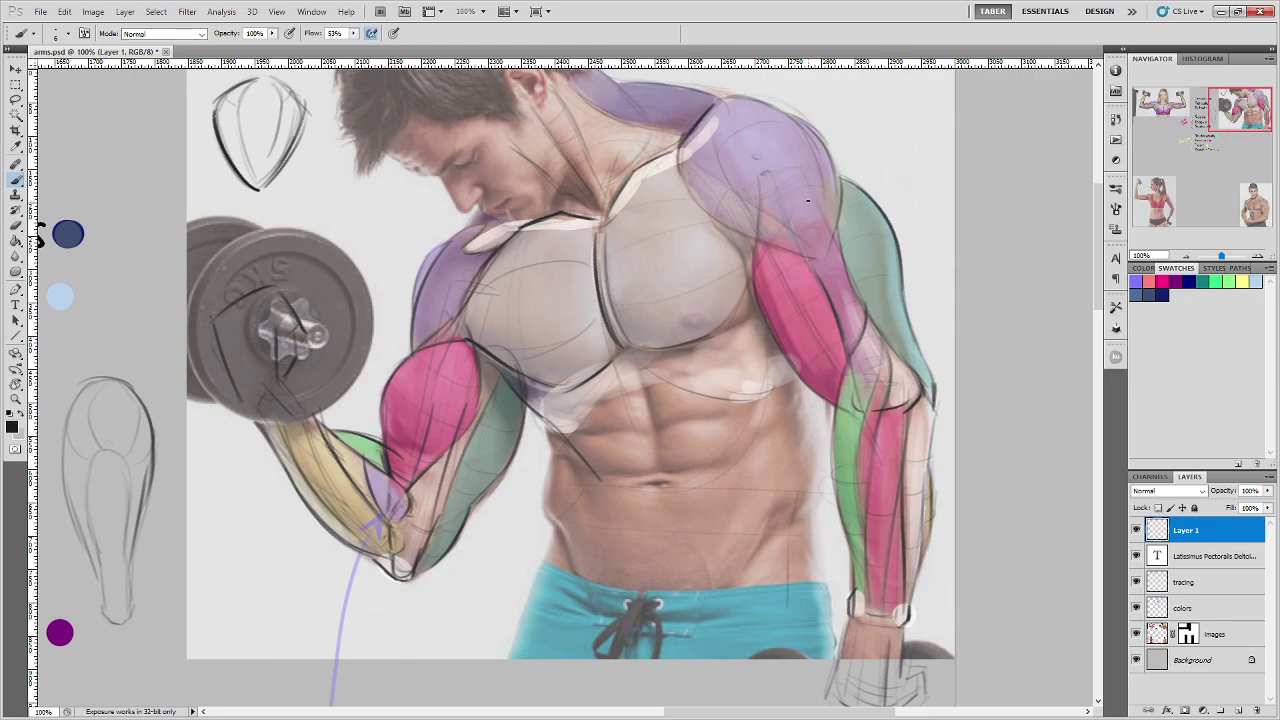
left_click_drag(590, 465, 550, 517)
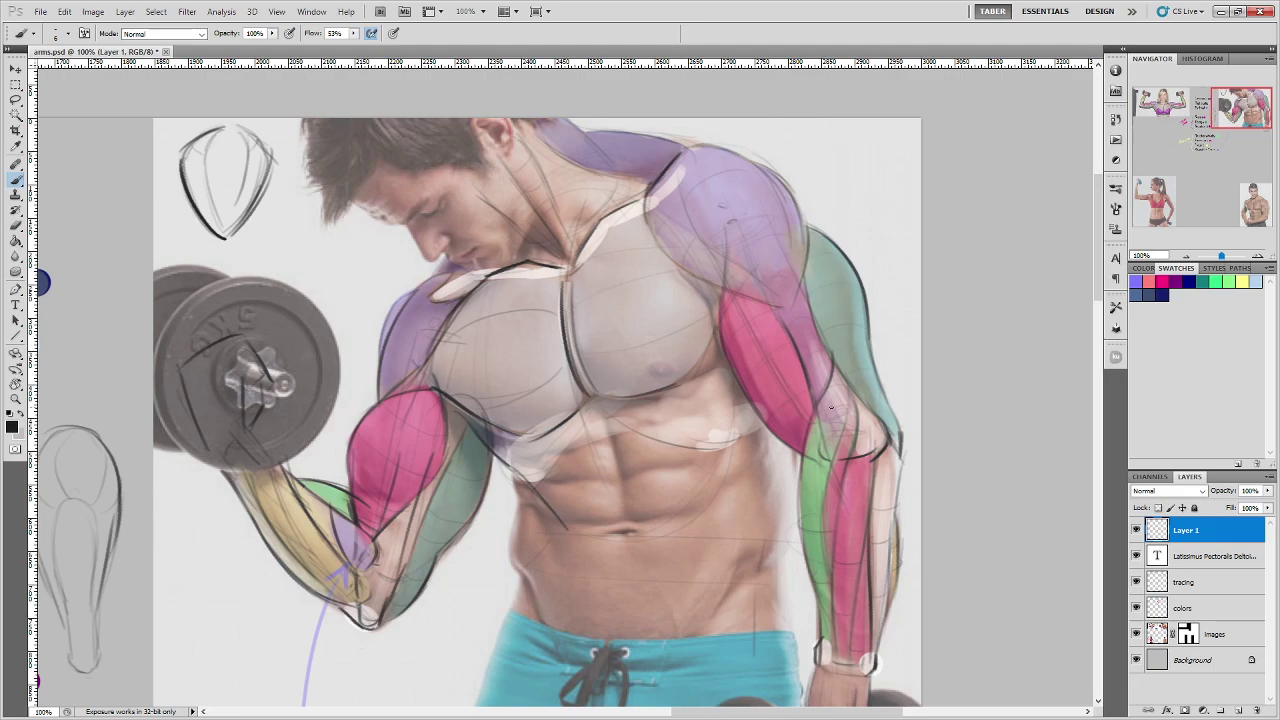
left_click_drag(461, 554, 482, 488)
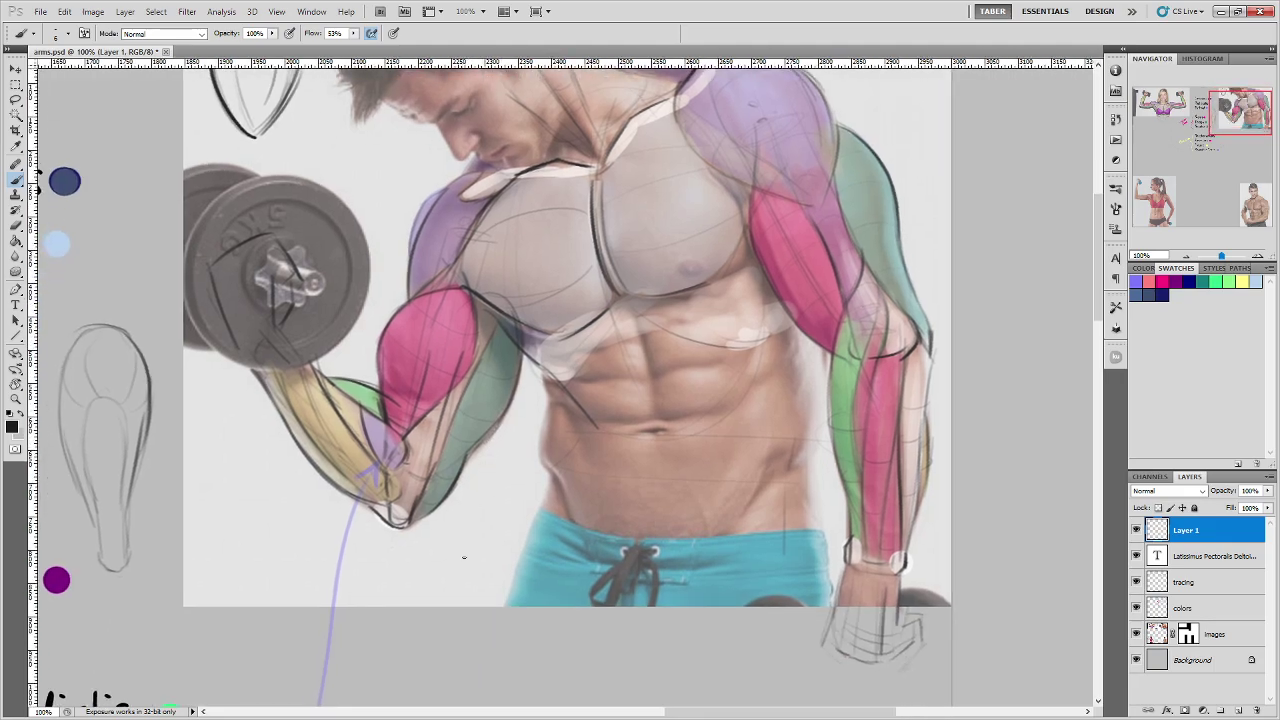
Step: Try an arrow pointing up at the triceps of the man's bent arm, and undo it
mouse_move(459, 567)
left_mouse_down()
mouse_move(442, 434)
mouse_move(452, 442)
left_mouse_up()
key("ctrl+alt+z")
key("ctrl+alt+z")
Step: Compare the woman's raised arms with the man's bent arm
left_click_drag(338, 503, 728, 494)
left_click_drag(451, 387, 766, 477)
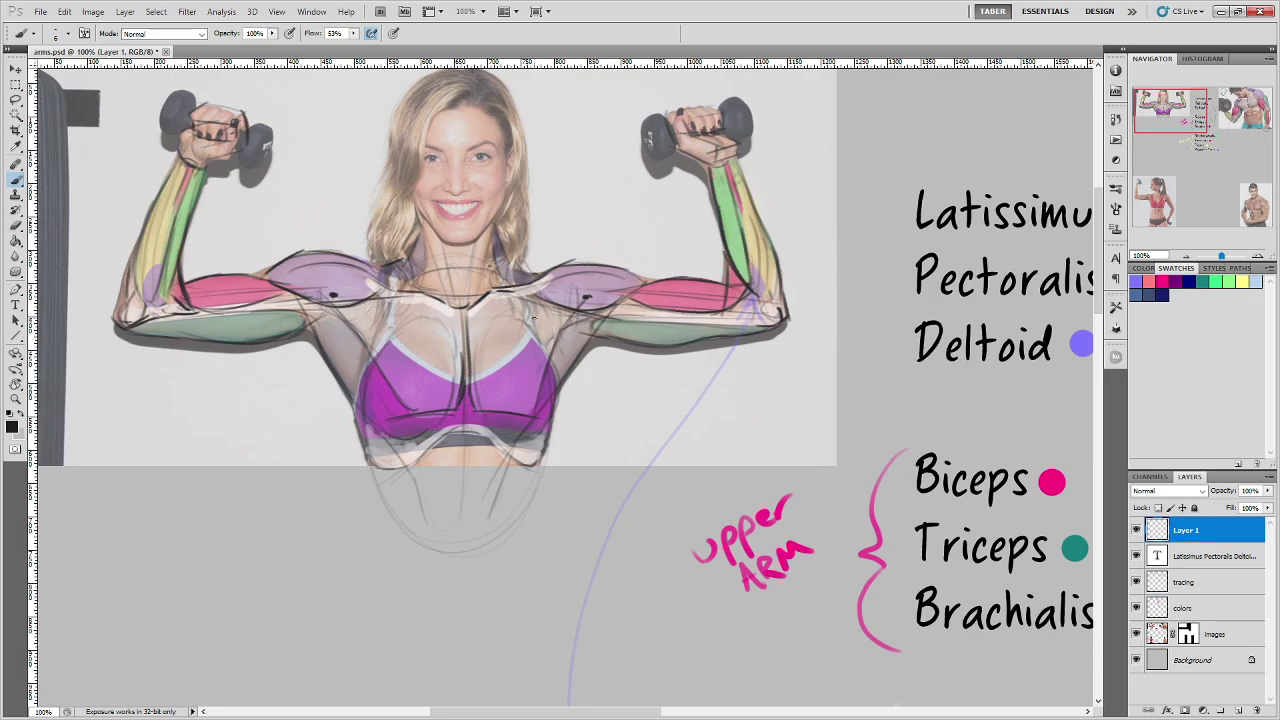
left_click_drag(785, 403, 450, 388)
left_click_drag(799, 456, 495, 447)
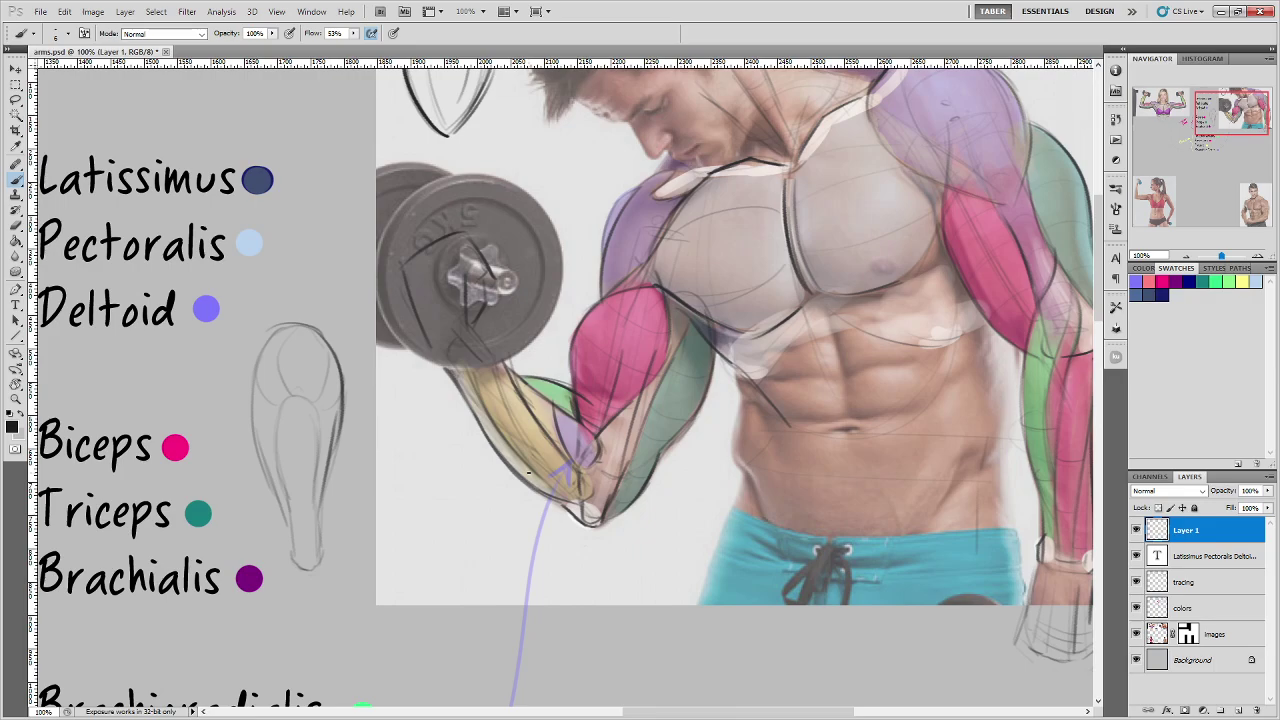
Step: Try an arrow down across the upper arm of the man's lowered arm, below the deltoid, and undo it
mouse_move(792, 404)
left_mouse_down()
mouse_move(614, 397)
mouse_move(609, 446)
left_mouse_up()
left_click_drag(875, 169, 840, 308)
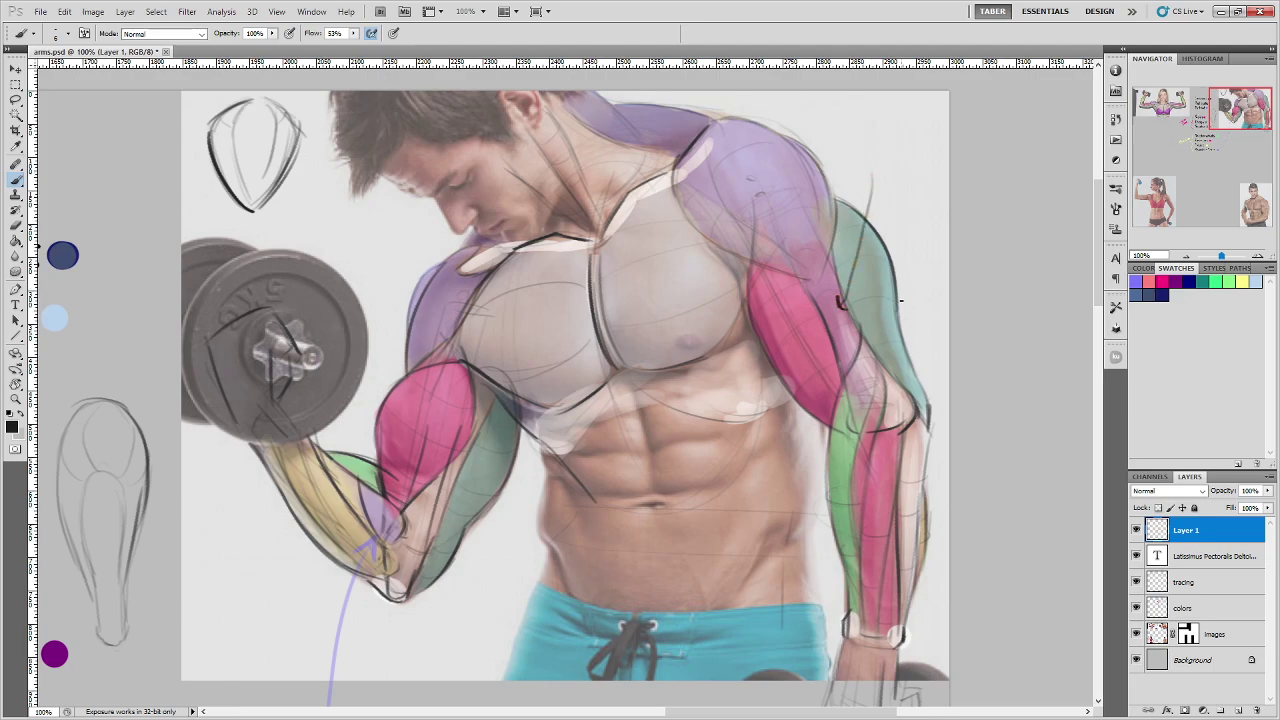
key("ctrl+z")
Step: Hide the tracing and colors layers to examine the man's arms in the bare photo
left_click_drag(777, 498, 795, 408)
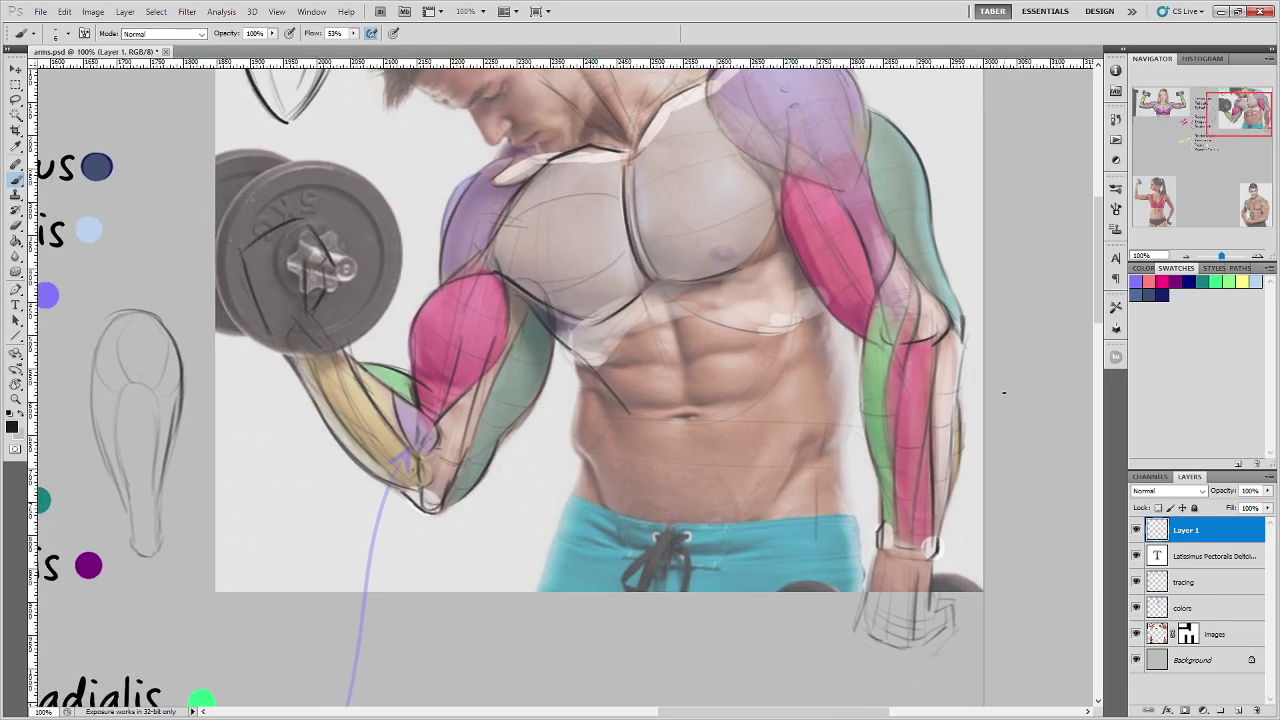
left_click(1136, 582)
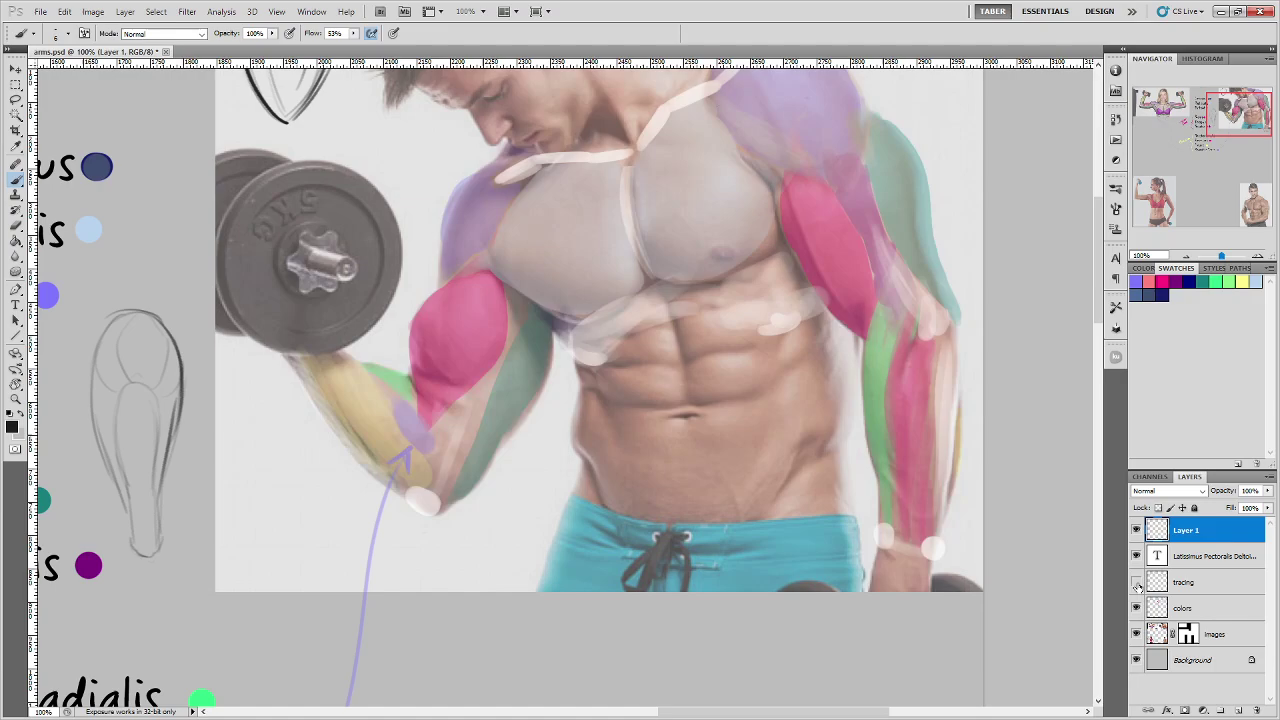
left_click(1136, 608)
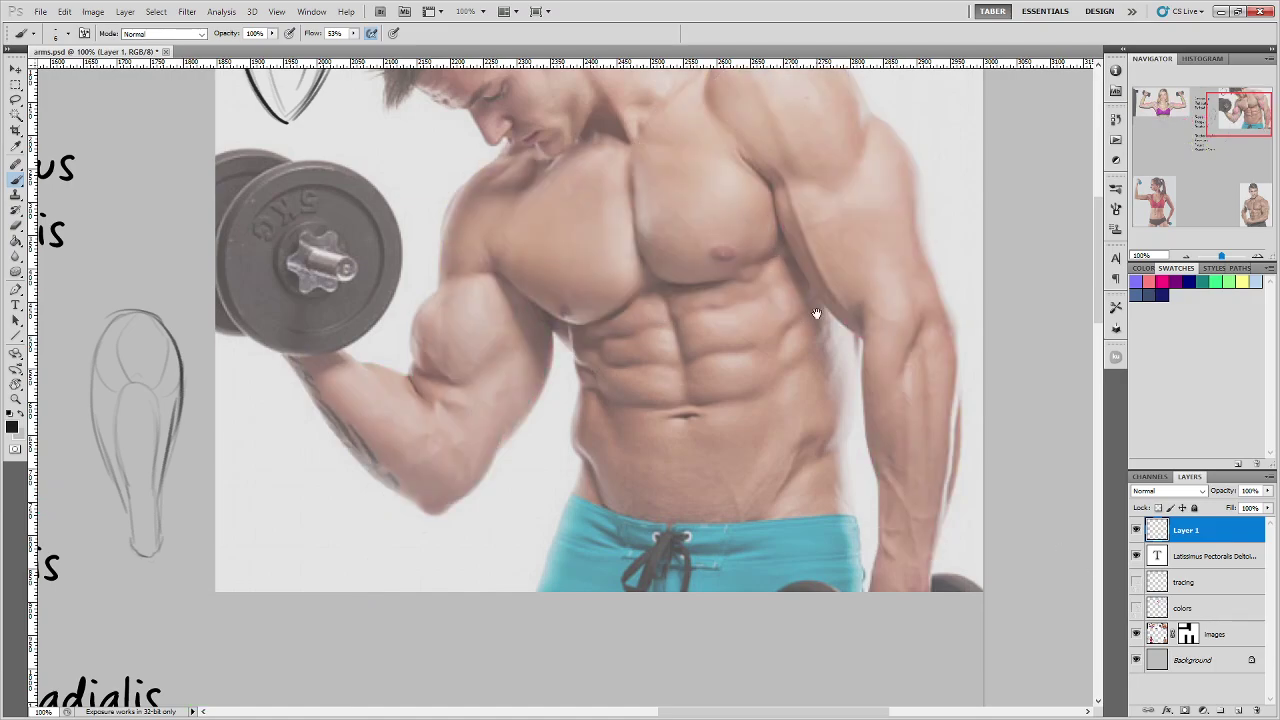
left_click_drag(766, 281, 760, 379)
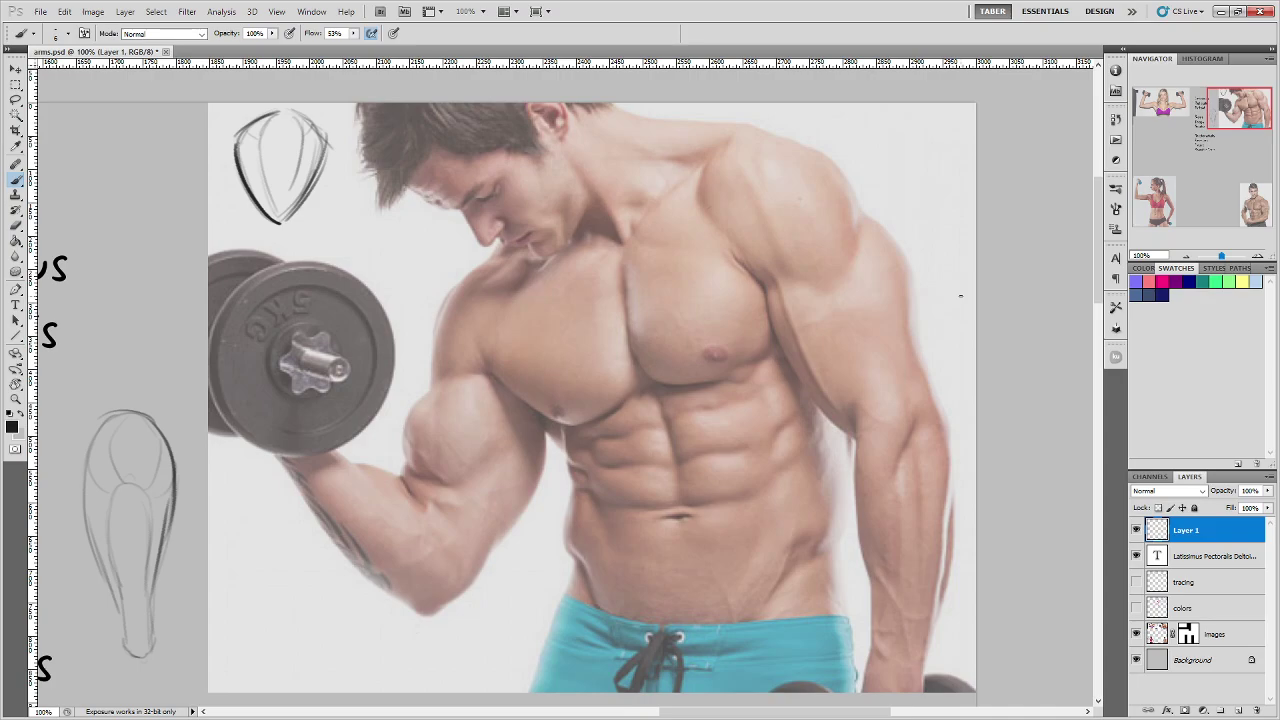
Step: Set the opacity of the images layer to 56%
left_click(1250, 636)
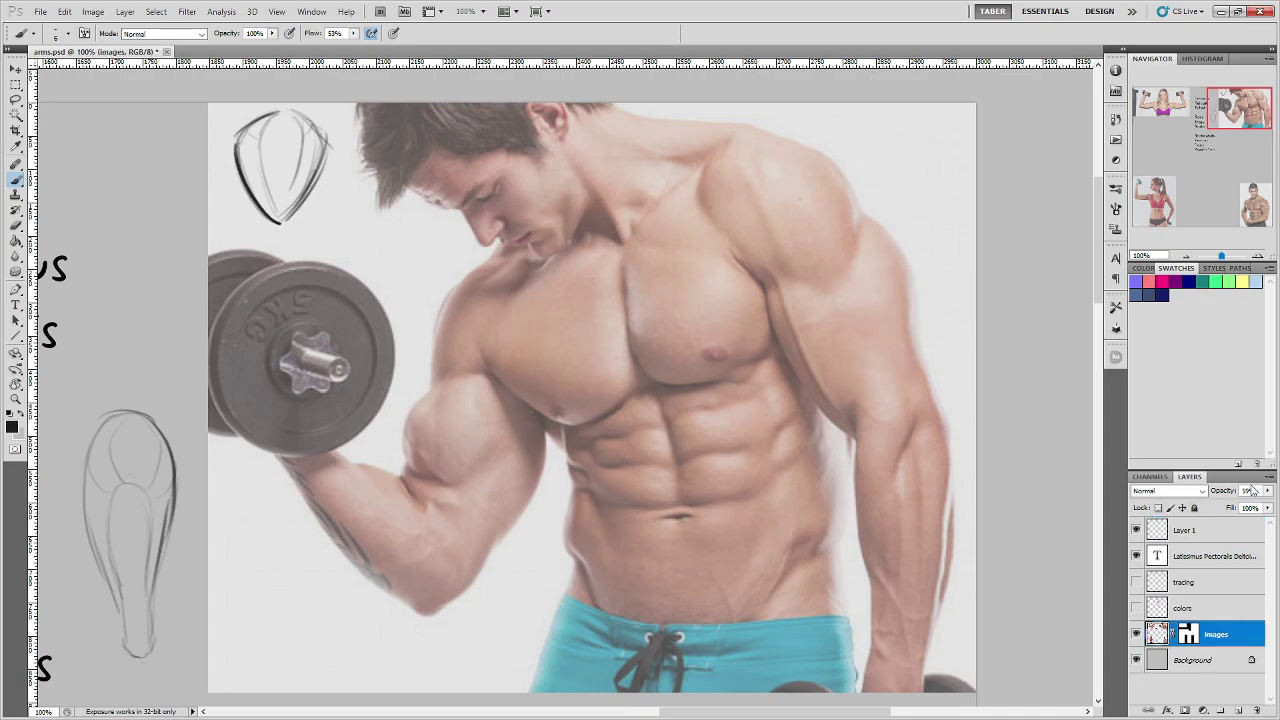
left_click(1269, 491)
left_click(1254, 506)
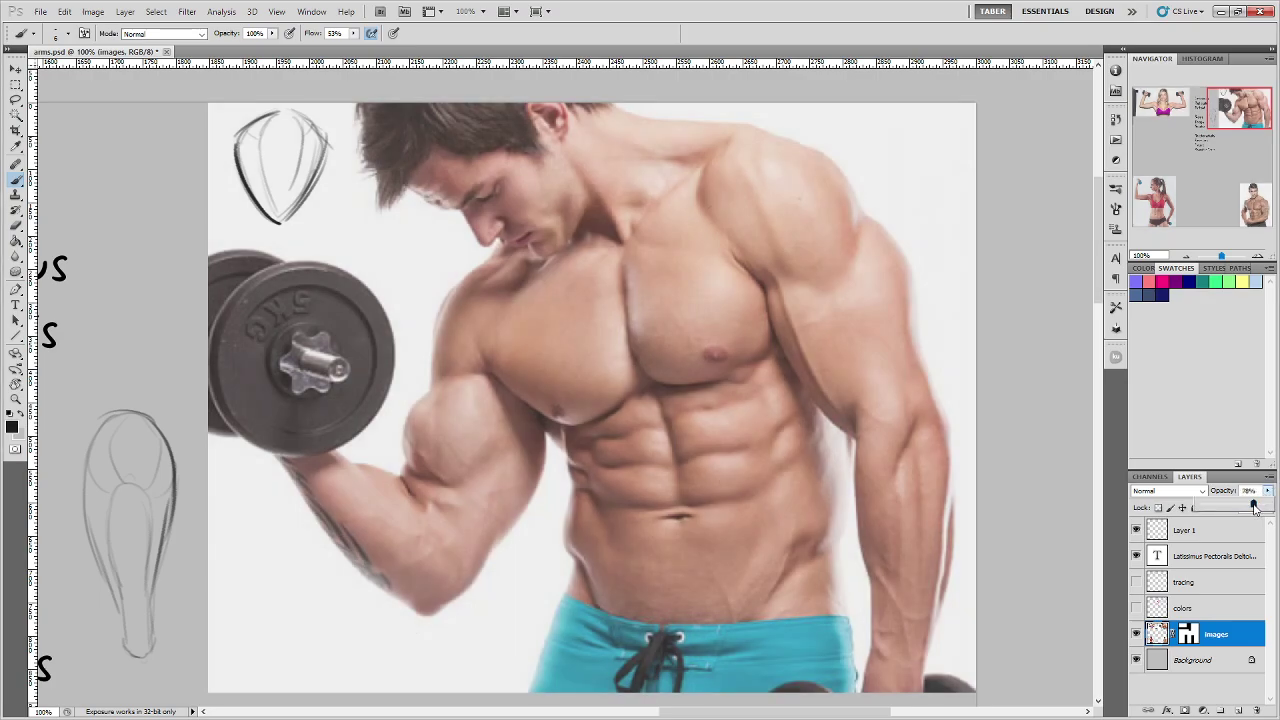
left_click_drag(1255, 507, 1258, 510)
left_click_drag(1258, 510, 1237, 505)
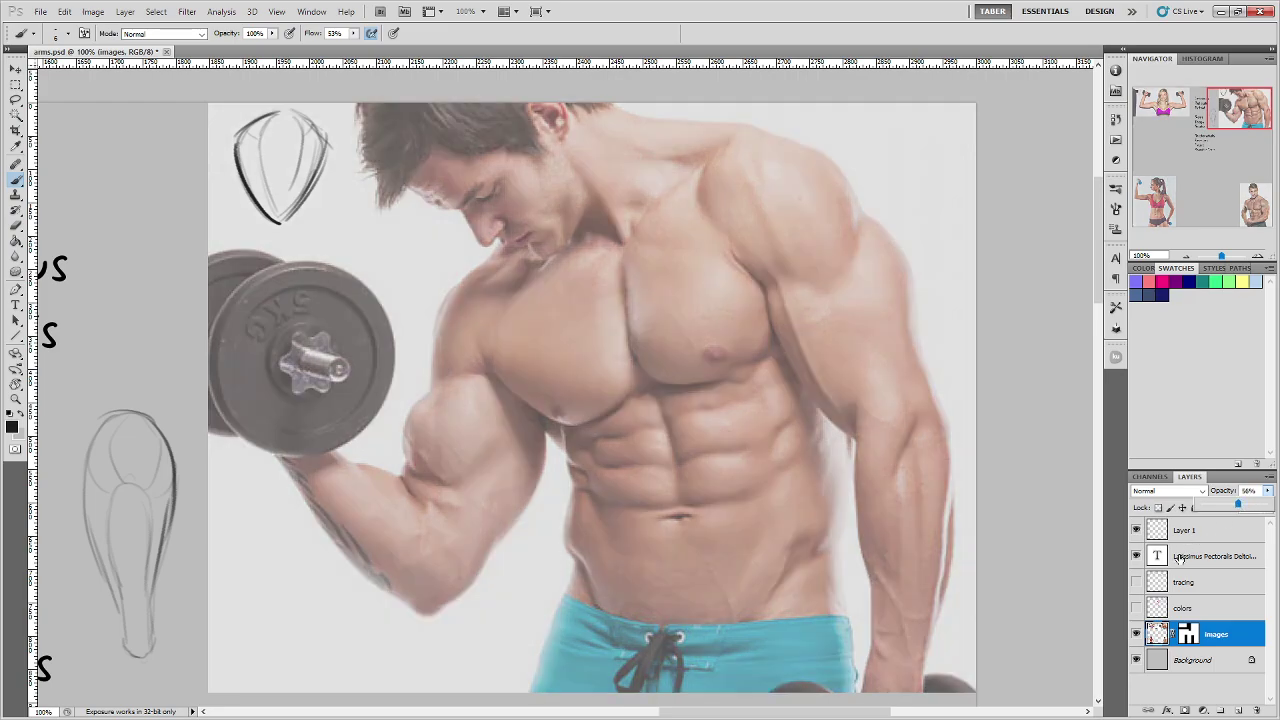
Step: Show the colors and tracing layers again and make tracing the active layer
left_click(1136, 608)
left_click(1136, 582)
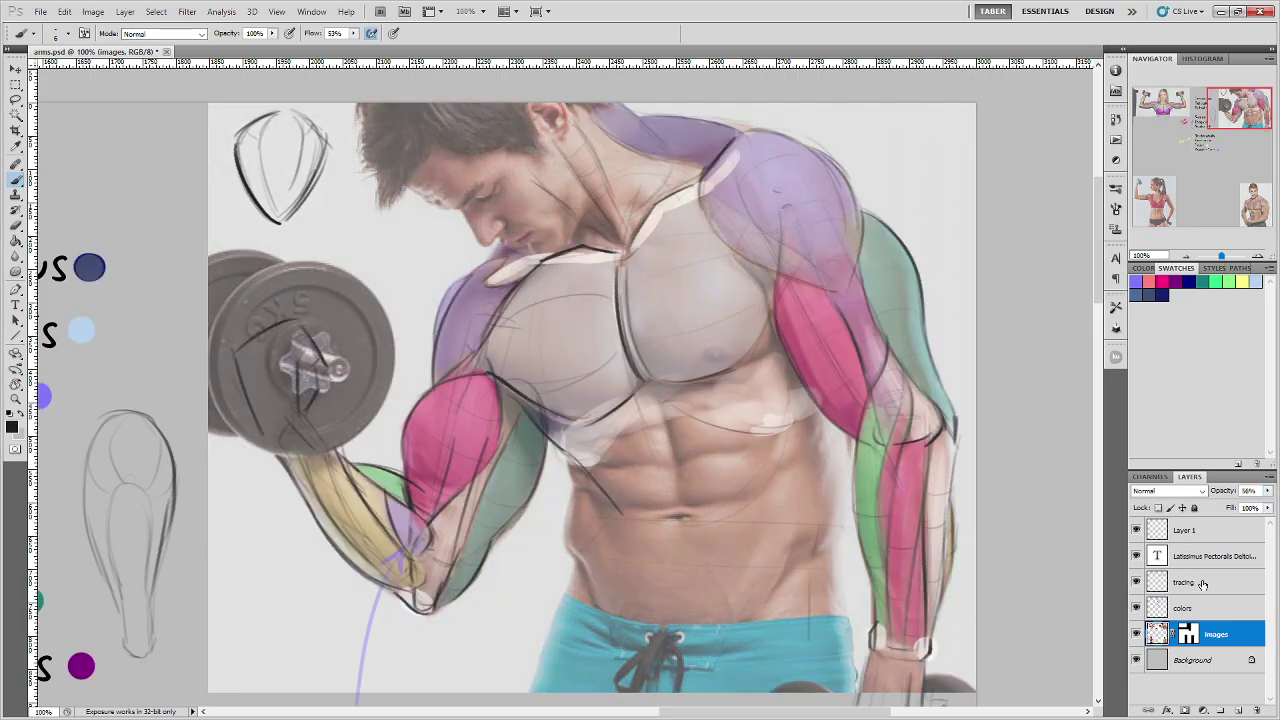
left_click(1238, 586)
Step: Compare the man's arms with the tracing and colors layers hidden and shown
left_click_drag(702, 477, 733, 385)
left_click_drag(297, 366, 491, 369)
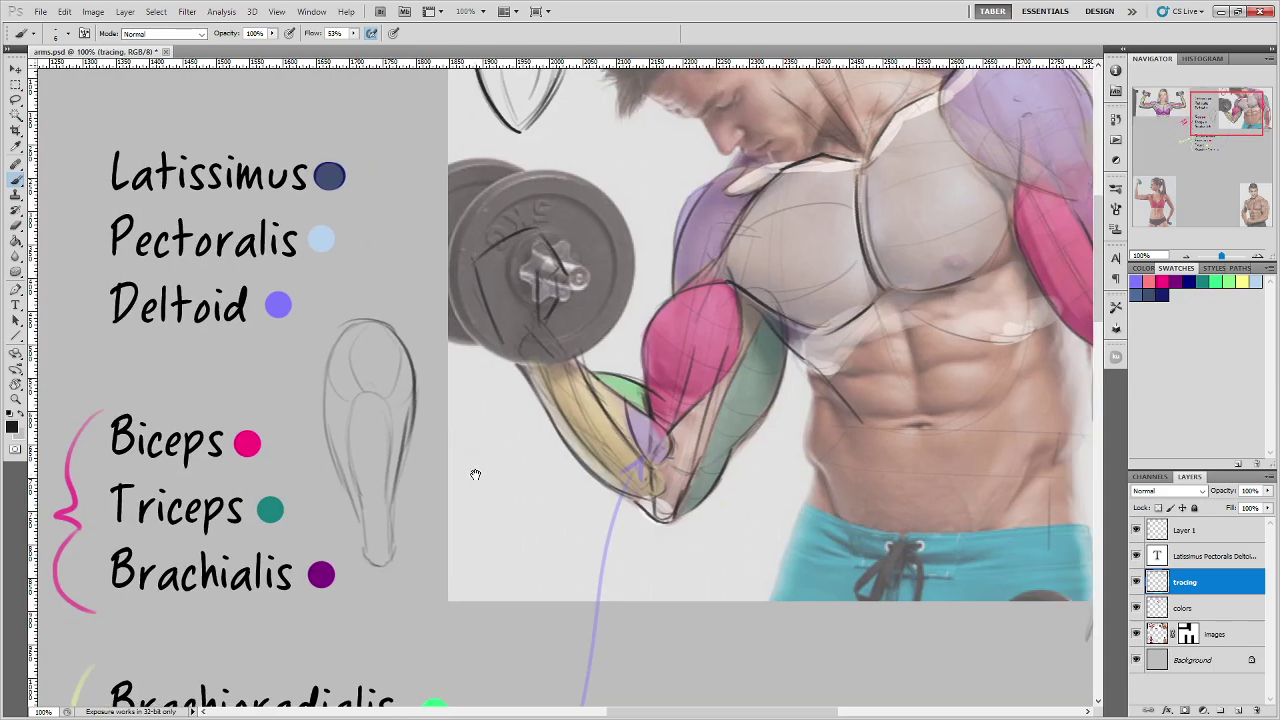
left_click_drag(475, 474, 256, 521)
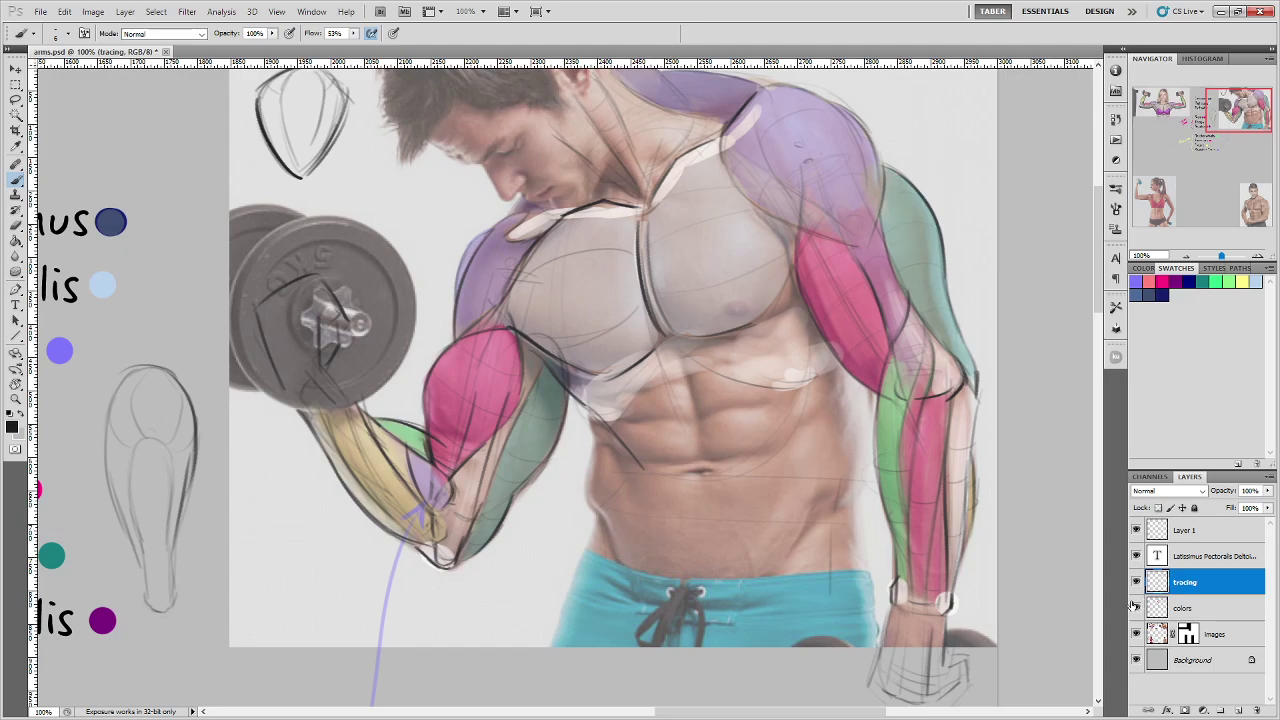
left_click_drag(654, 484, 600, 537)
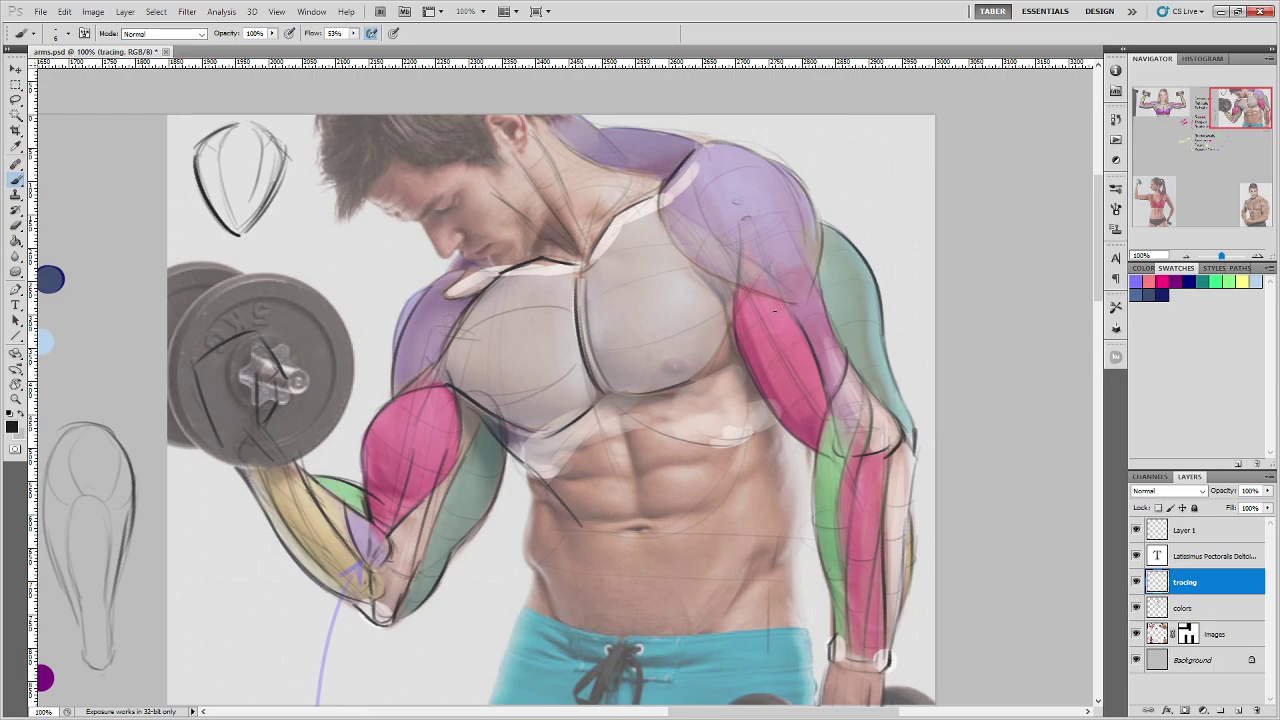
left_click(1136, 582)
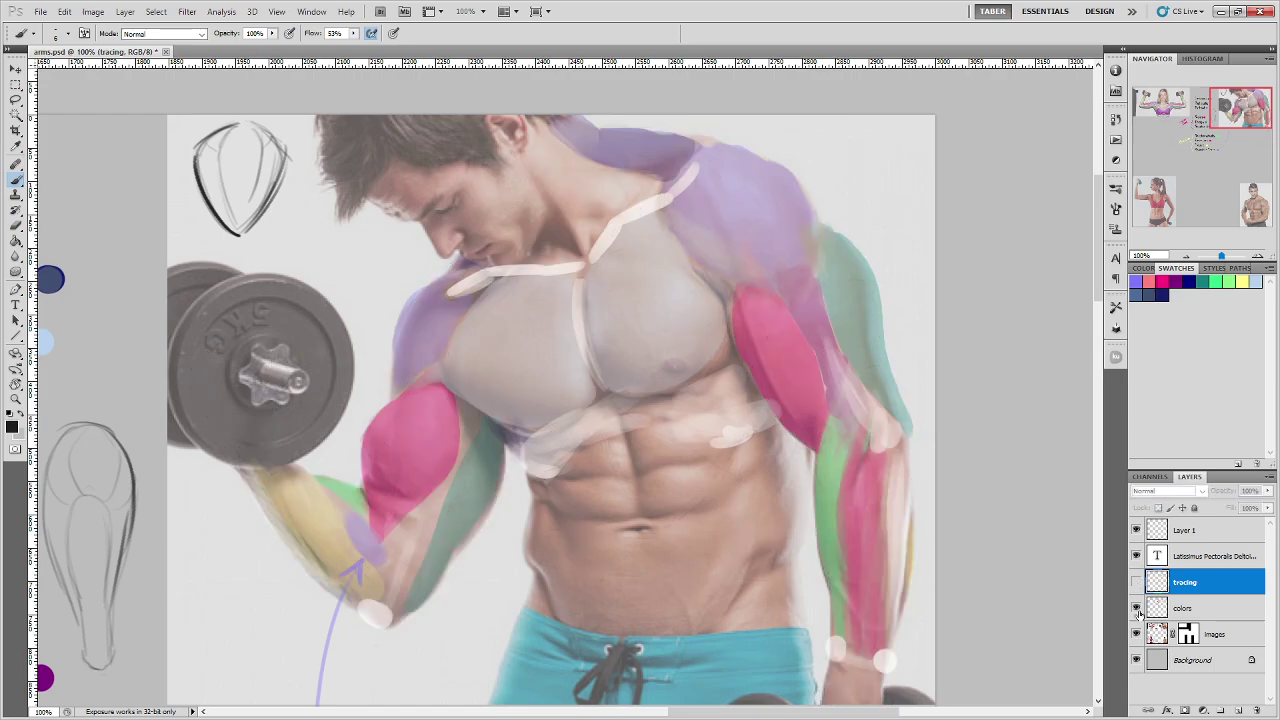
left_click(1136, 608)
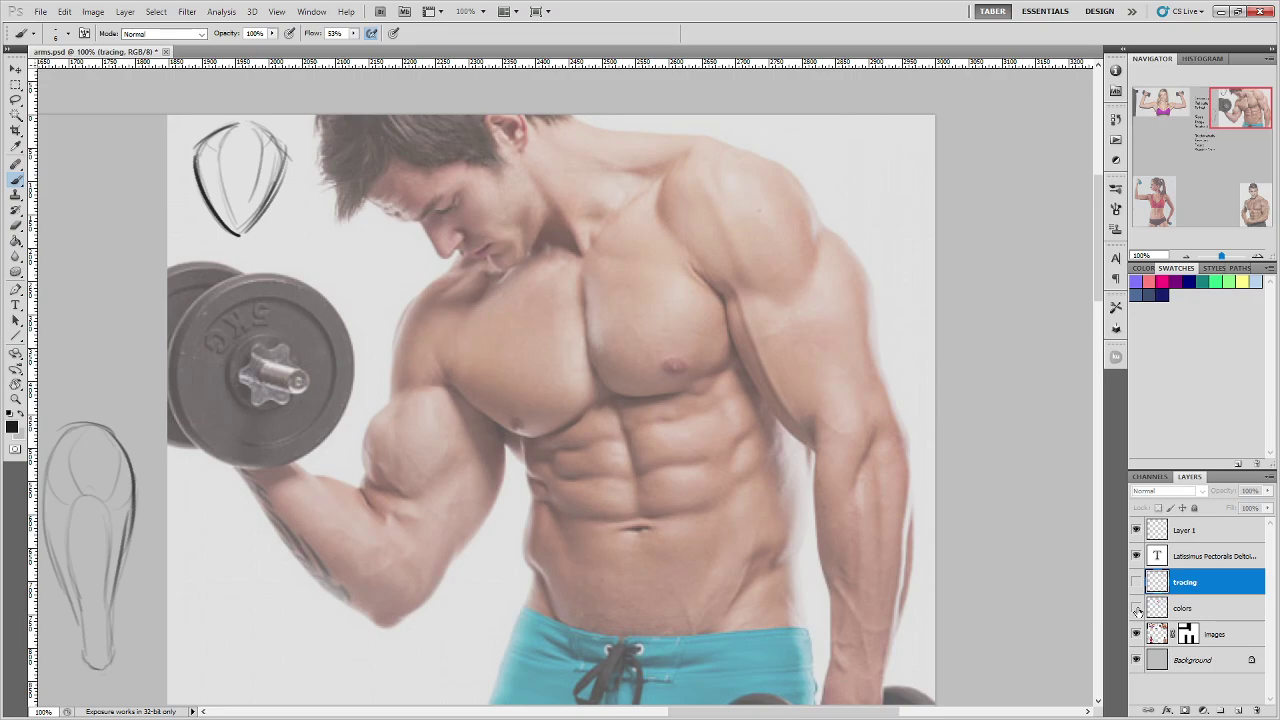
left_click(1137, 610)
left_click(1136, 582)
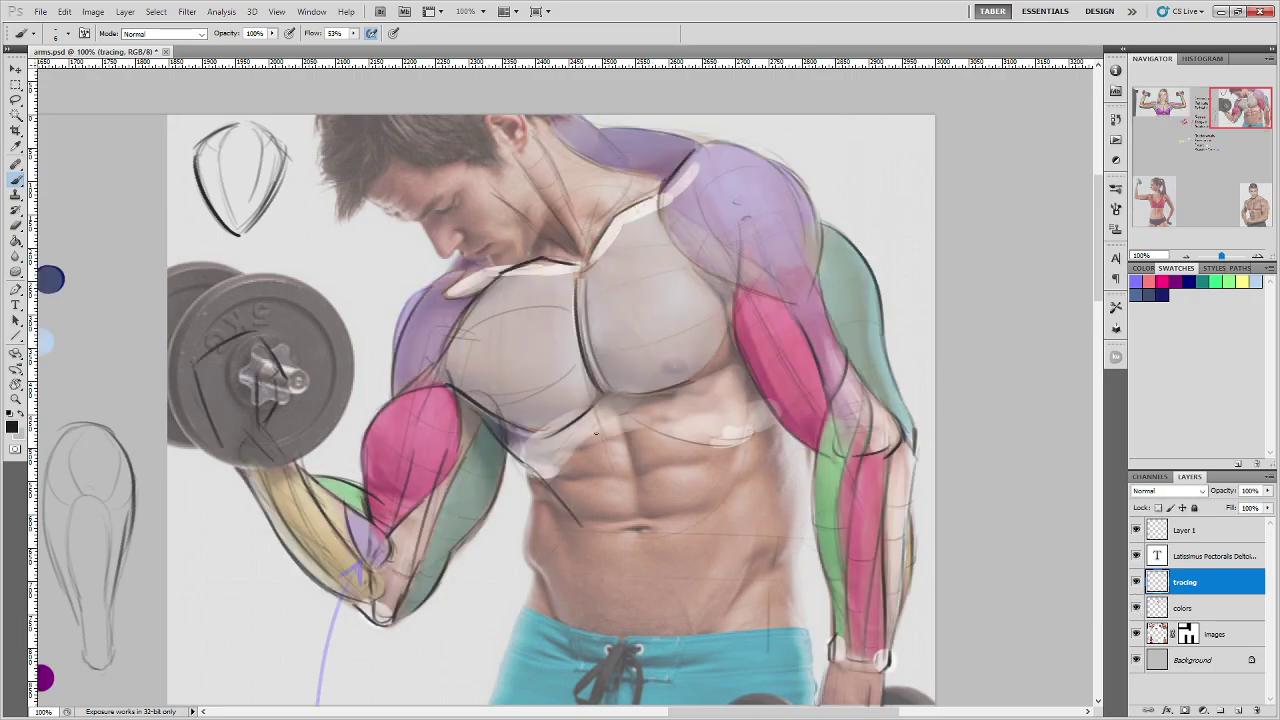
Step: Compare the arm muscles and elbows of the woman's raised arms with those of the man's arms
left_click_drag(592, 373, 770, 398)
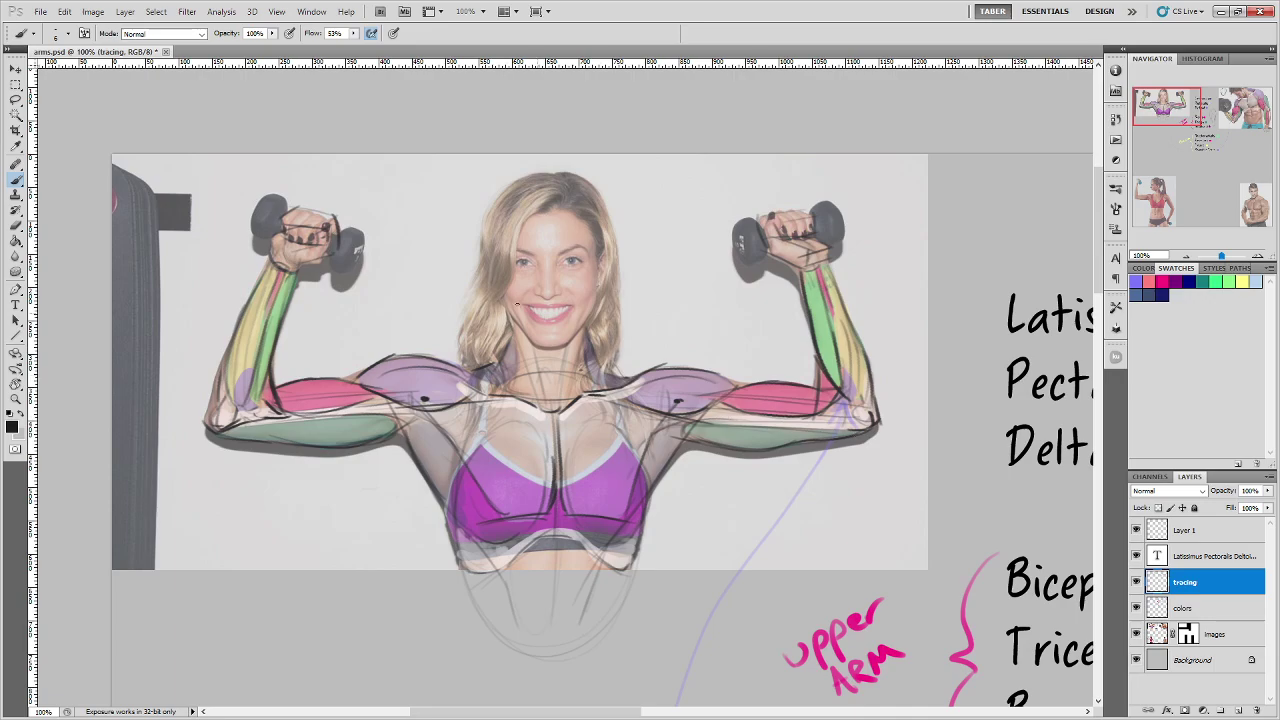
left_click_drag(900, 475, 430, 440)
left_click_drag(856, 489, 597, 274)
left_click_drag(590, 470, 626, 317)
left_click_drag(697, 272, 323, 520)
left_click_drag(533, 338, 458, 433)
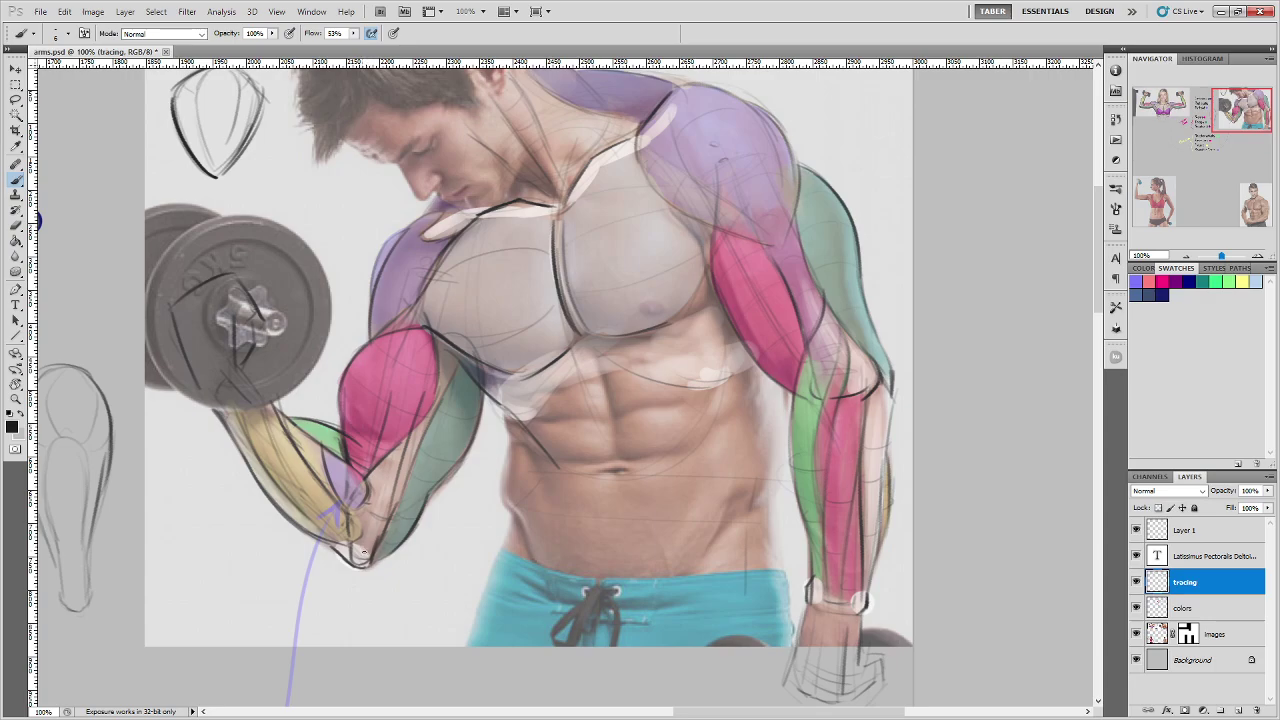
Step: Try a small mark on the elbow of the man's bent arm, undo it, and make Layer 1 active
mouse_move(367, 547)
left_mouse_down()
mouse_move(364, 558)
mouse_move(358, 545)
left_mouse_up()
key("ctrl+z")
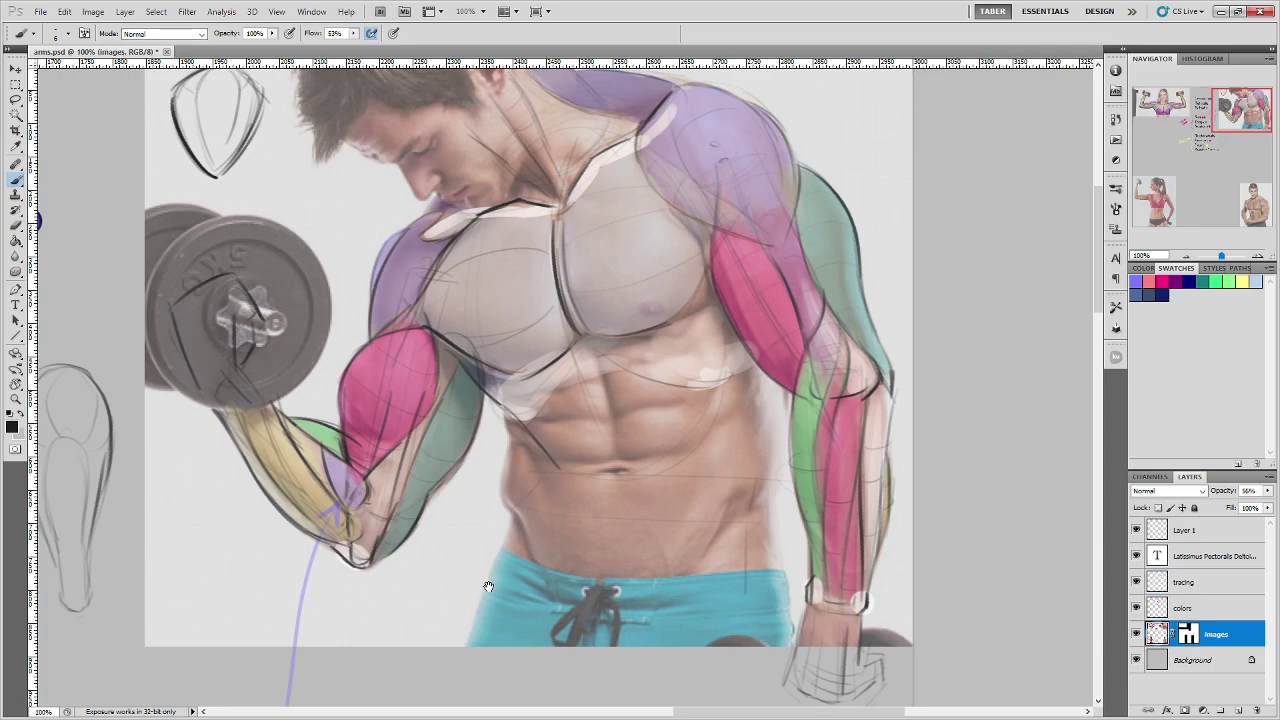
left_click(1210, 532)
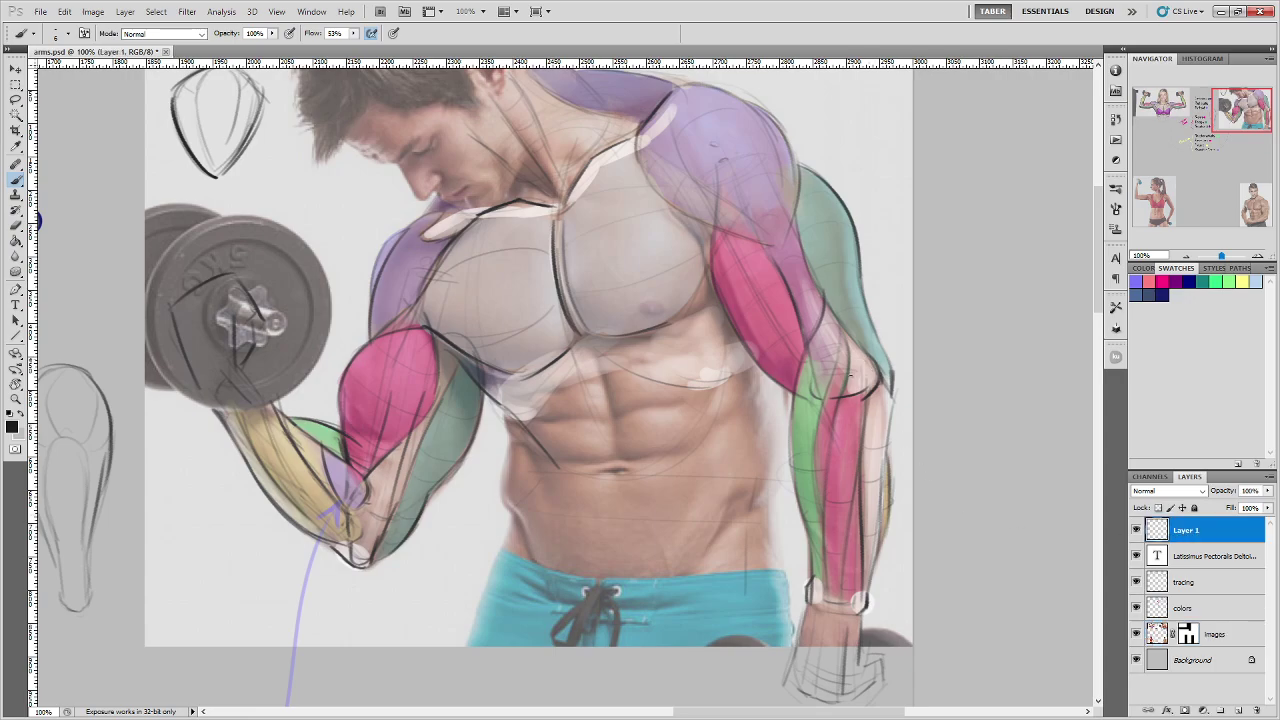
Step: Try marks around the inner elbow of the man's lowered arm, and undo them
mouse_move(850, 375)
left_mouse_down()
mouse_move(852, 388)
mouse_move(876, 378)
left_mouse_up()
key("ctrl+z")
mouse_move(880, 372)
left_mouse_down()
mouse_move(746, 405)
mouse_move(758, 406)
left_mouse_up()
key("ctrl+alt+z")
key("ctrl+alt+z")
mouse_move(812, 372)
left_mouse_down()
mouse_move(878, 387)
mouse_move(862, 394)
left_mouse_up()
key("ctrl+alt+z")
key("ctrl+alt+z")
key("ctrl+alt+z")
Step: Try arrows pointing up at the elbow of the man's bent arm, and undo them
left_click_drag(486, 528, 608, 428)
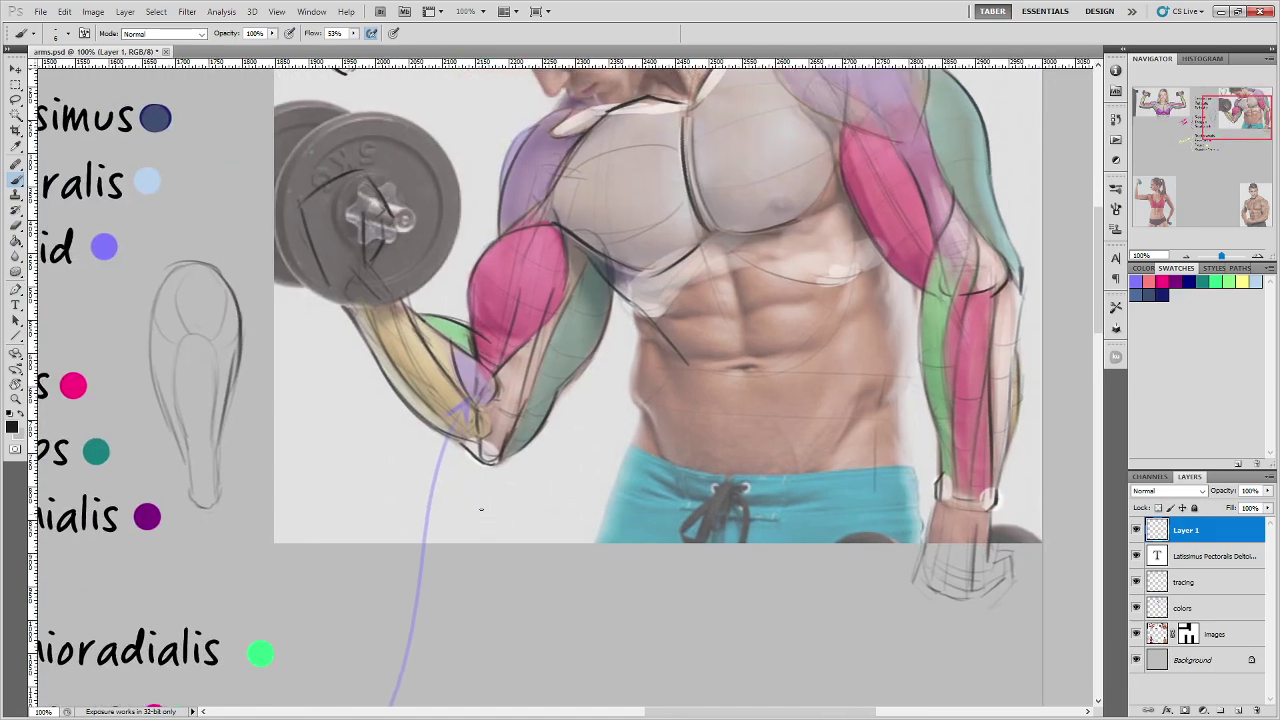
mouse_move(465, 541)
left_mouse_down()
mouse_move(483, 464)
mouse_move(488, 482)
left_mouse_up()
left_click_drag(500, 426, 484, 458)
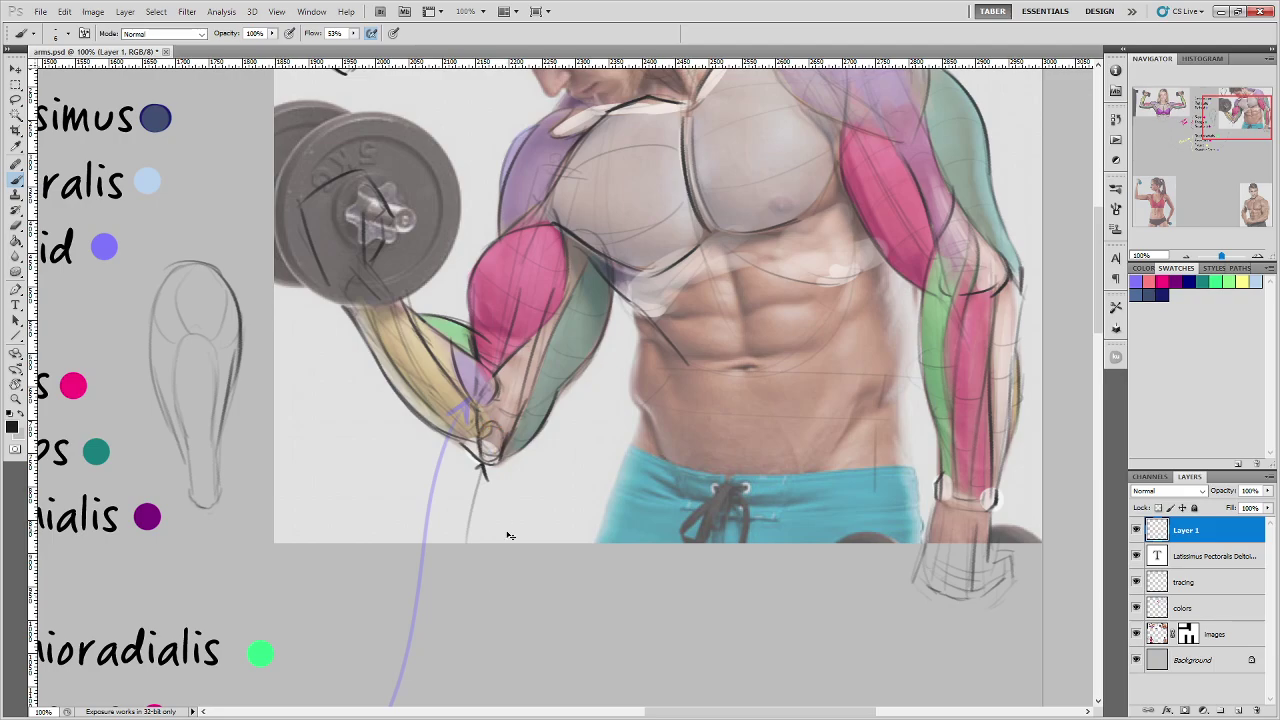
key("ctrl+alt+z")
key("ctrl+alt+z")
key("ctrl+alt+z")
key("ctrl+alt+z")
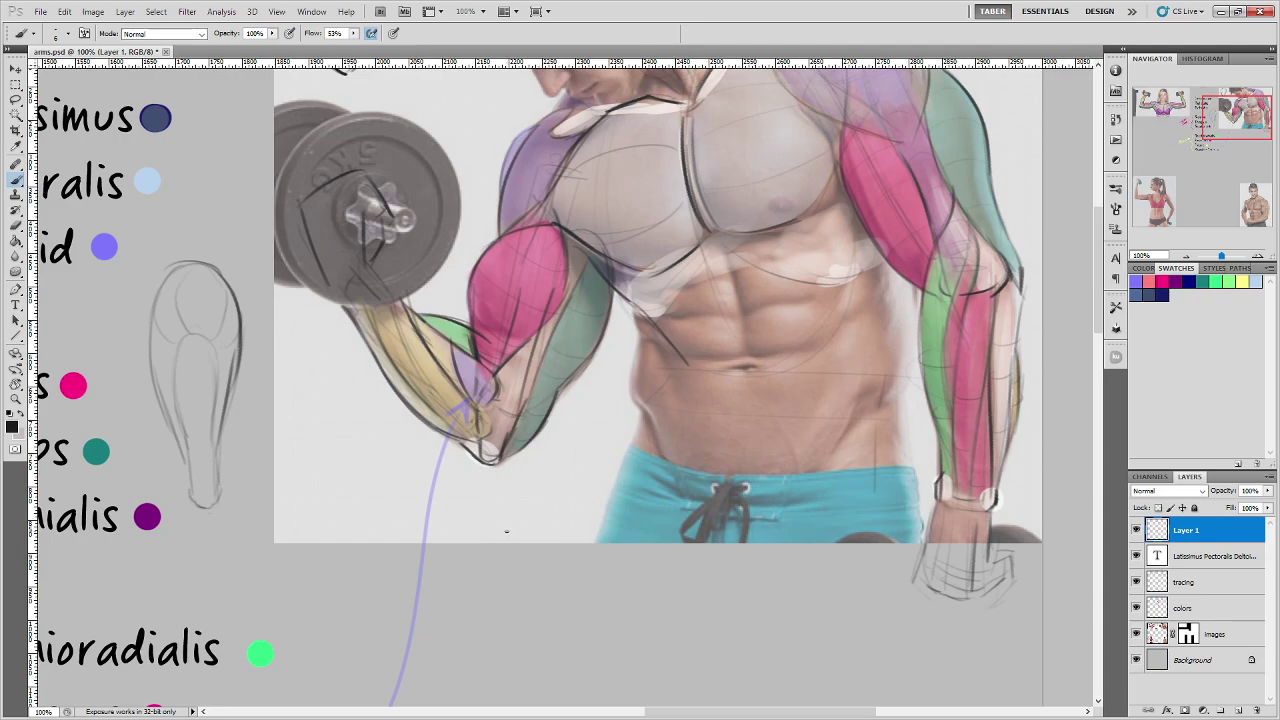
left_click_drag(500, 492, 488, 410)
key("ctrl+alt+z")
Step: Try small marks on and beside the elbow of the woman's raised arm, and undo them
left_click_drag(392, 504, 862, 565)
left_click_drag(300, 500, 591, 566)
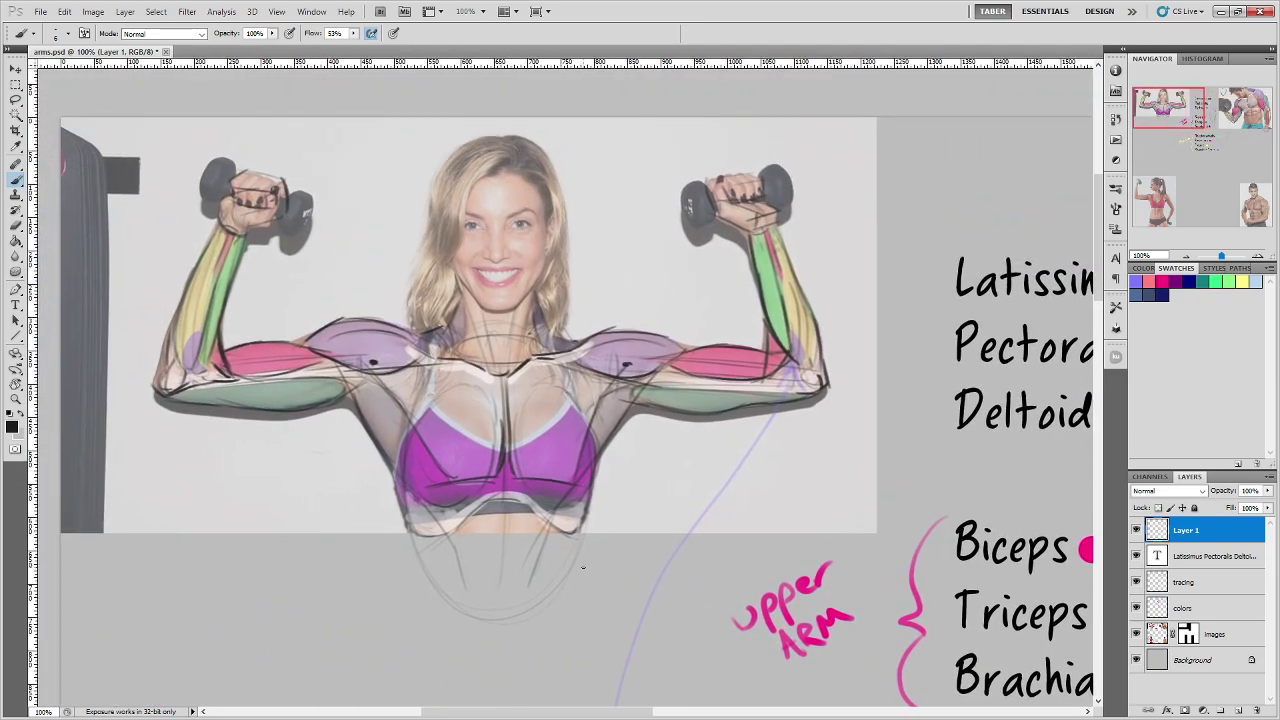
mouse_move(810, 370)
left_mouse_down()
mouse_move(818, 390)
mouse_move(796, 374)
left_mouse_up()
key("ctrl+alt+z")
mouse_move(854, 357)
left_mouse_down()
mouse_move(831, 381)
mouse_move(842, 377)
left_mouse_up()
key("ctrl+alt+z")
Step: Hide the tracing and colors layers, try marking both of the woman's elbow corners on the bare photo, and undo the marks
left_click(1136, 582)
left_click(1136, 608)
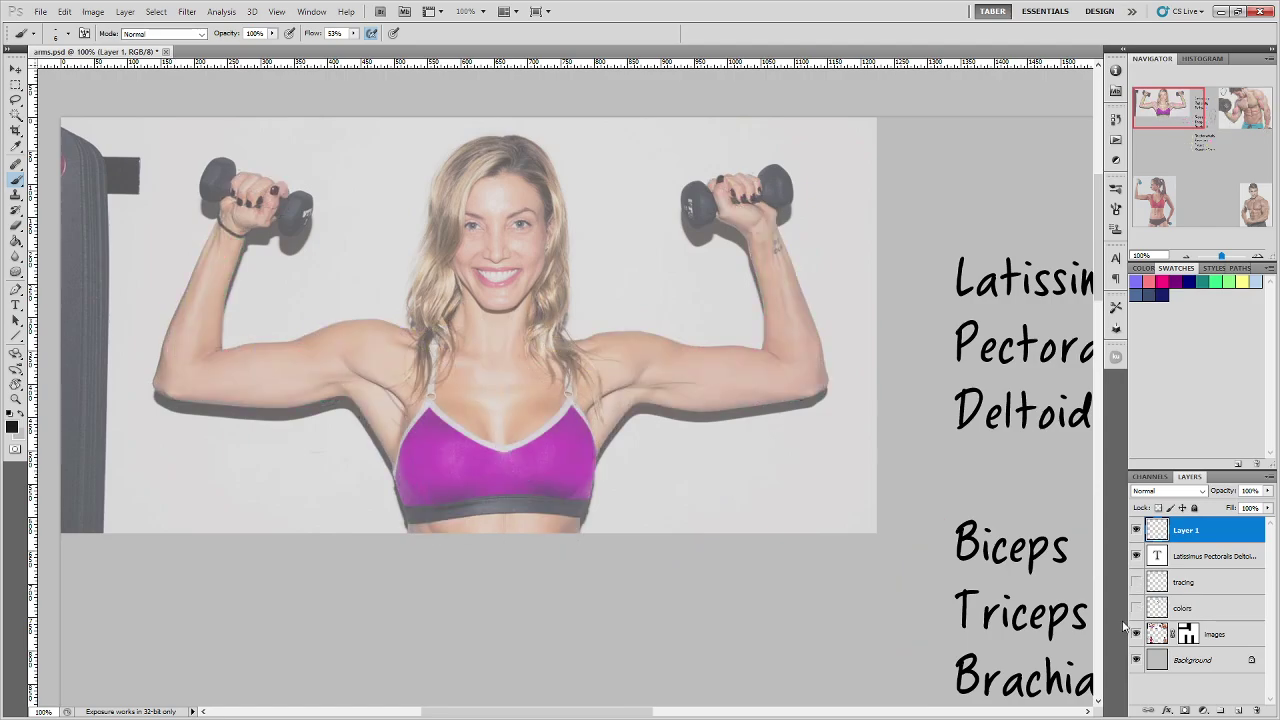
mouse_move(161, 383)
left_mouse_down()
mouse_move(191, 403)
mouse_move(154, 392)
left_mouse_up()
key("ctrl+z")
key("ctrl+z")
left_click_drag(826, 400, 765, 407)
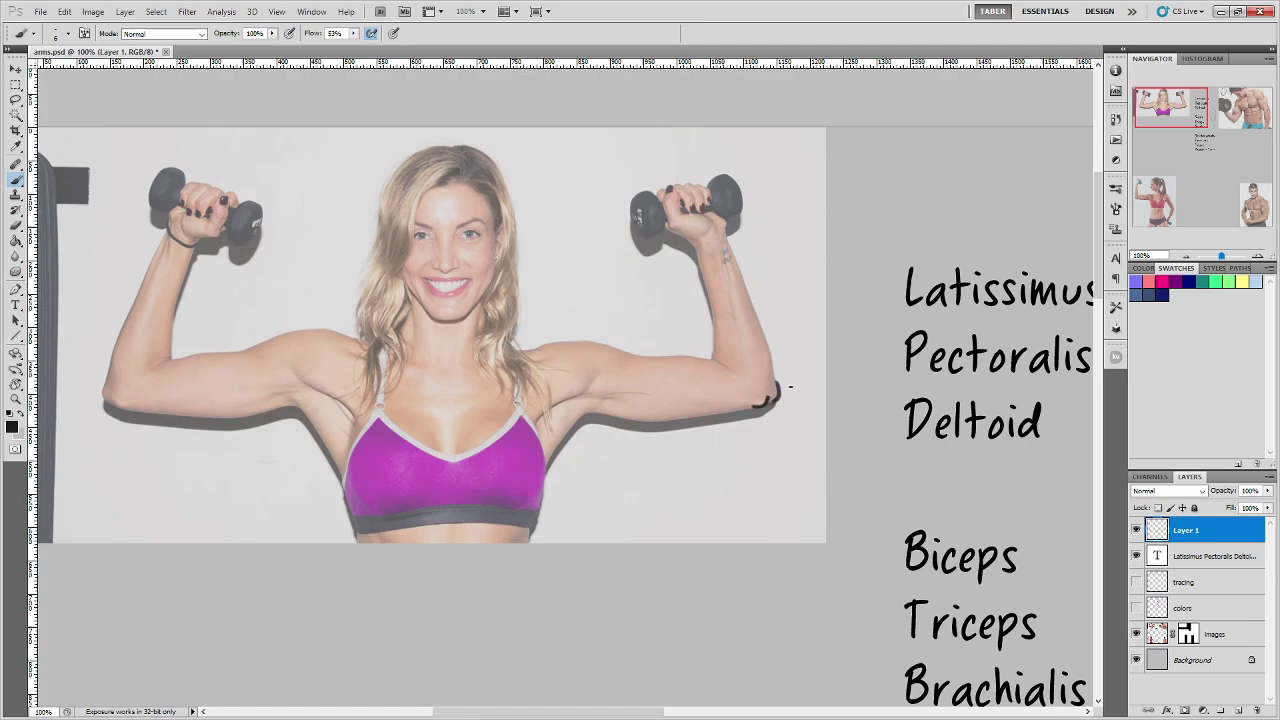
key("ctrl+alt+z")
key("ctrl+alt+z")
Step: Try a curve over the elbow crease and down the upper forearm of the man's lowered arm, and undo it
left_click_drag(893, 470, 450, 468)
left_click_drag(850, 478, 481, 415)
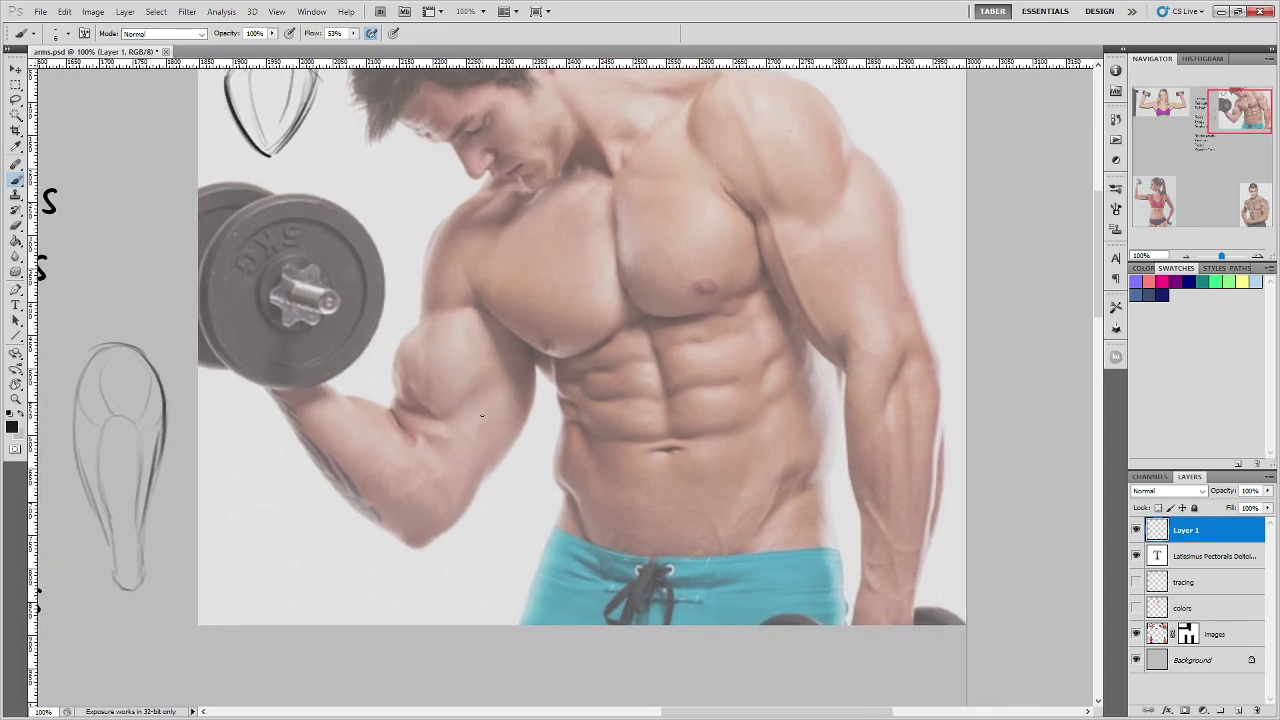
mouse_move(893, 378)
left_mouse_down()
mouse_move(903, 352)
mouse_move(846, 323)
left_mouse_up()
left_click_drag(900, 365, 883, 413)
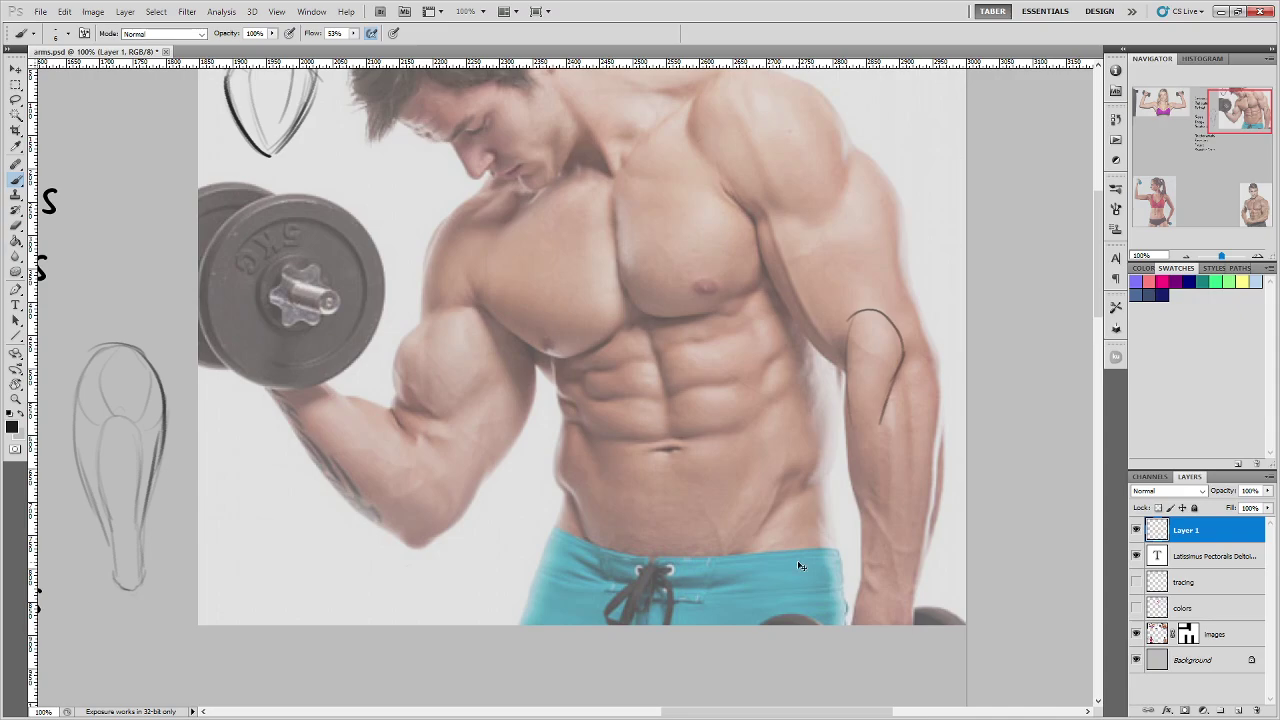
key("ctrl+alt+z")
key("ctrl+alt+z")
key("ctrl+alt+z")
Step: Try small curves around the elbows of the man's lowered and bent arms, and undo them
mouse_move(936, 346)
left_mouse_down()
mouse_move(943, 376)
mouse_move(909, 361)
left_mouse_up()
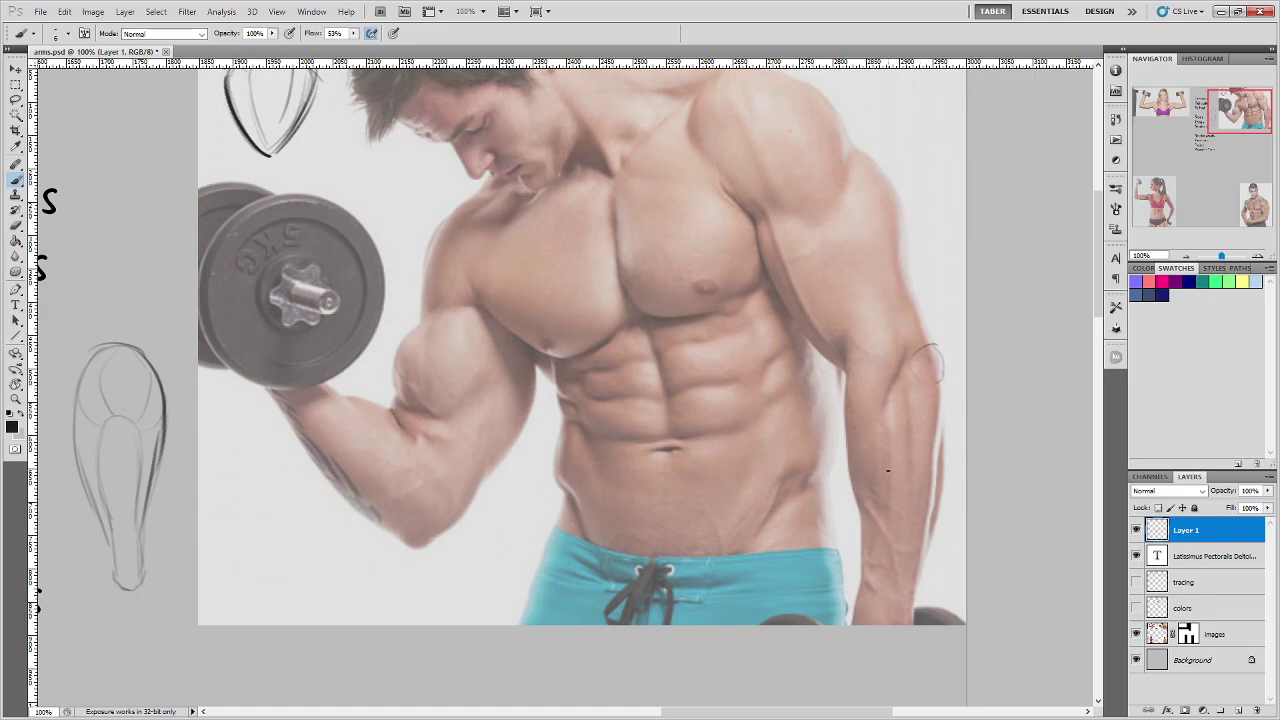
mouse_move(407, 540)
left_mouse_down()
mouse_move(414, 553)
mouse_move(400, 525)
mouse_move(446, 480)
mouse_move(432, 500)
left_mouse_up()
key("ctrl+z")
mouse_move(440, 510)
left_mouse_down()
mouse_move(426, 490)
mouse_move(430, 502)
left_mouse_up()
key("ctrl+z")
key("ctrl+z")
key("ctrl+z")
Step: Show the tracing and colors layers again and view the forearm muscle list beside the man's arms at 66.67% zoom
left_click(1136, 582)
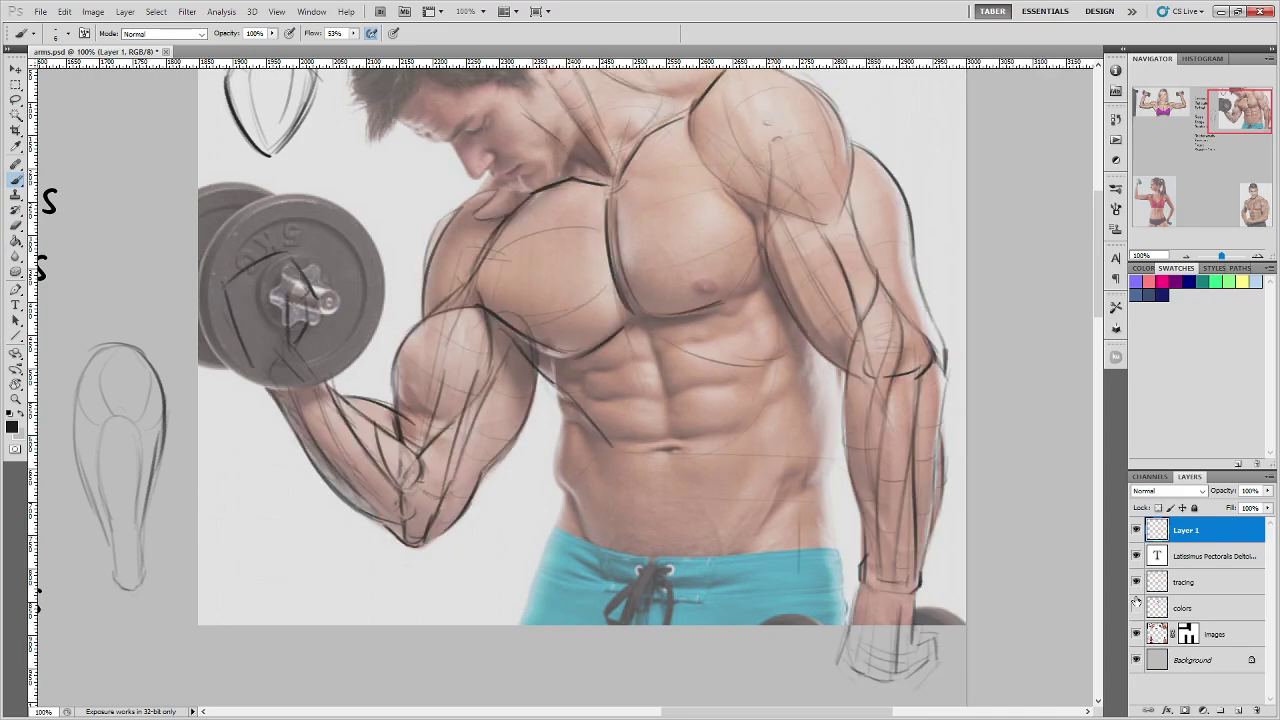
left_click(1136, 606)
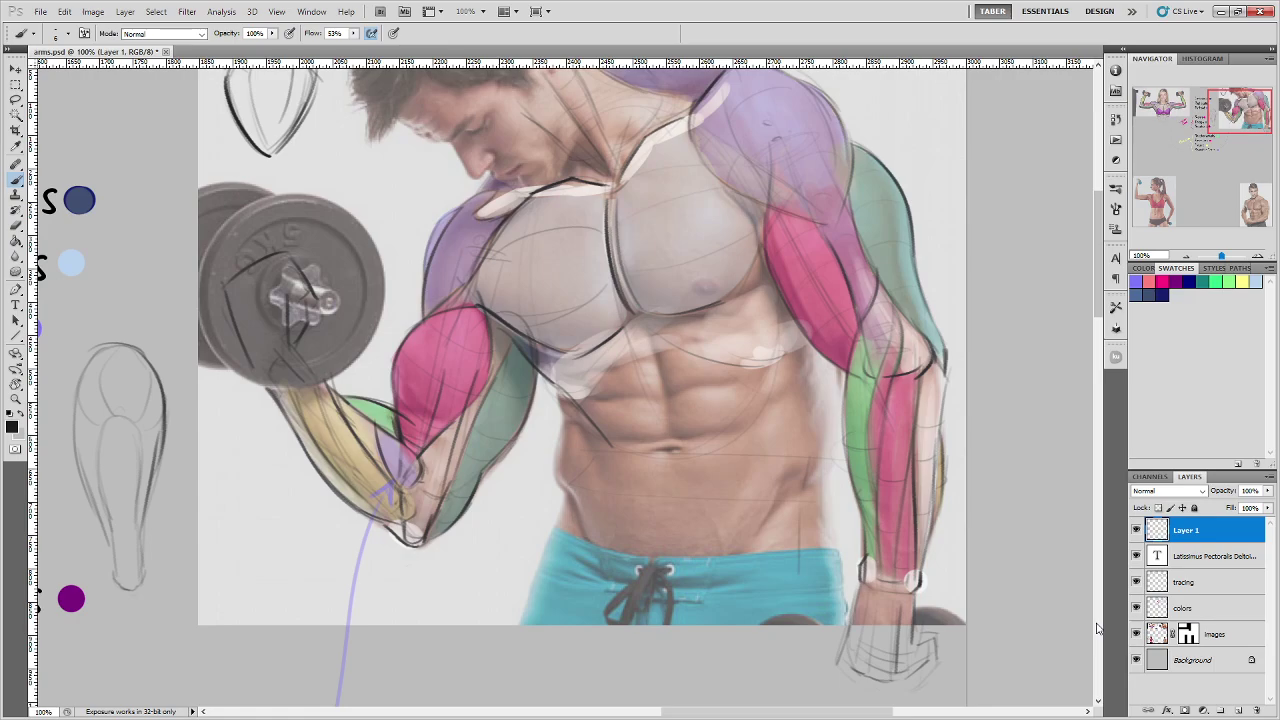
left_click_drag(488, 556, 700, 440)
left_click_drag(519, 554, 709, 426)
left_click_drag(620, 523, 554, 428)
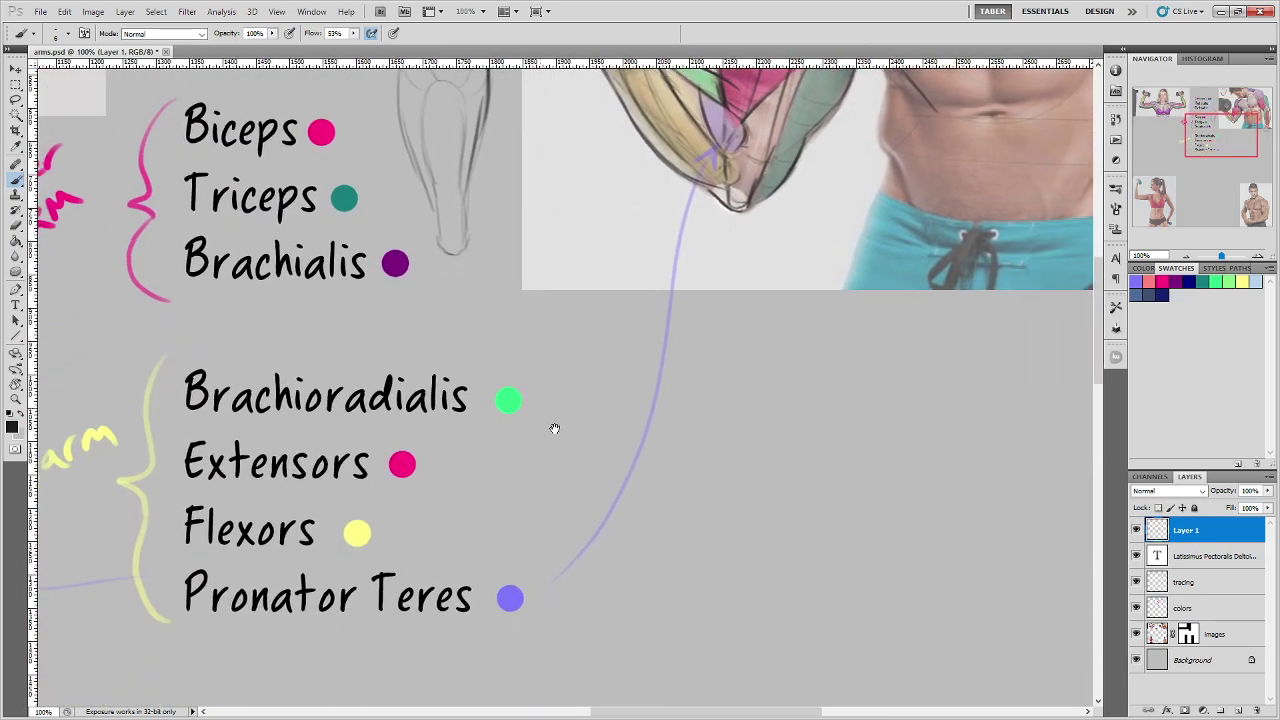
key("ctrl+minus")
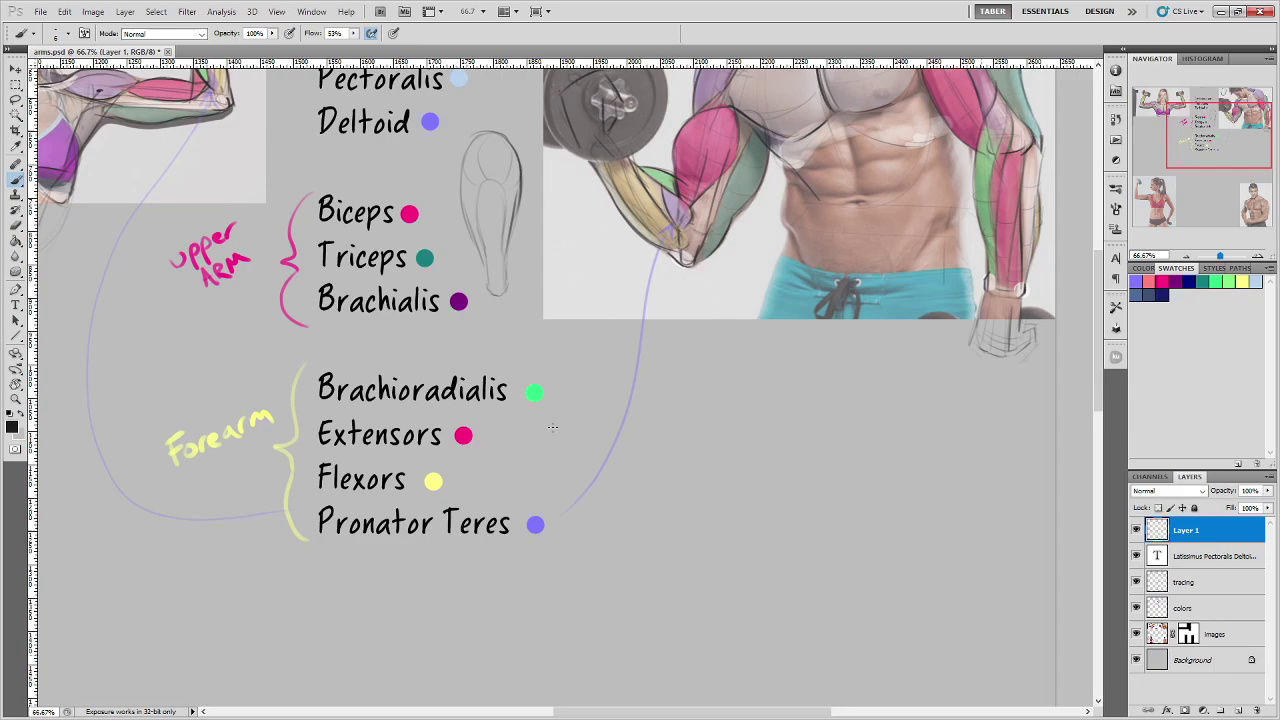
left_click_drag(740, 391, 686, 503)
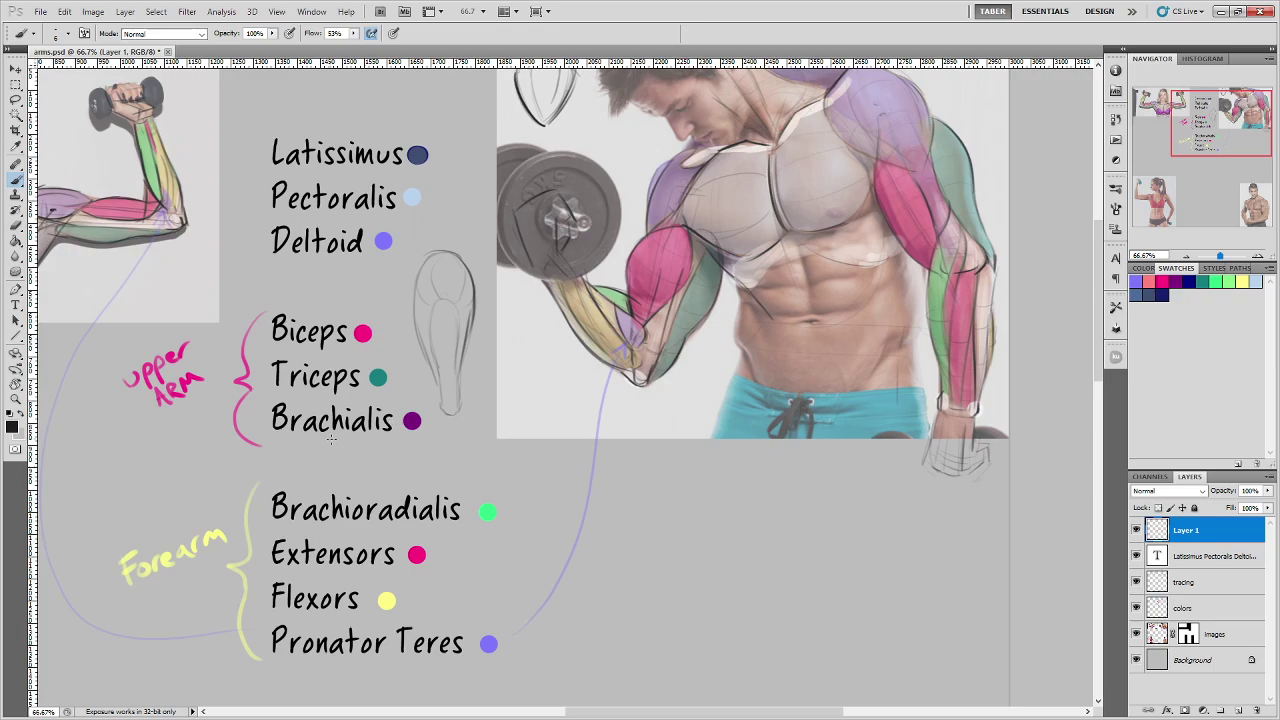
Step: Try short marks by the muscle list and at the elbow and wrist of the man's lowered arm, and undo them
mouse_move(335, 436)
left_mouse_down()
mouse_move(338, 486)
mouse_move(348, 468)
left_mouse_up()
key("ctrl+z")
left_click_drag(952, 231, 957, 245)
key("ctrl+z")
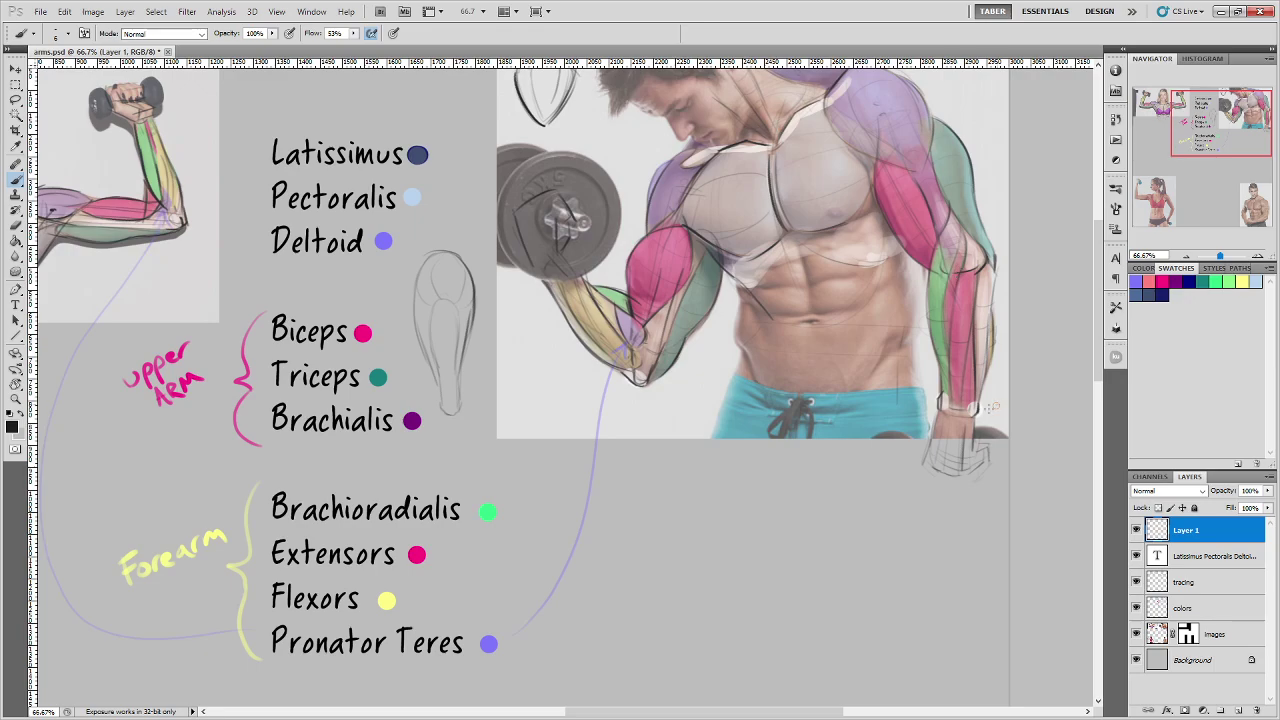
mouse_move(993, 408)
left_mouse_down()
mouse_move(942, 424)
mouse_move(952, 438)
left_mouse_up()
key("ctrl+z")
key("ctrl+alt+z")
Step: Try a rotation arrow around the man's lowered wrist and a line from the elbow down the forearm, and undo both
left_click_drag(984, 416, 924, 420)
mouse_move(958, 260)
left_mouse_down()
mouse_move(928, 340)
mouse_move(922, 408)
left_mouse_up()
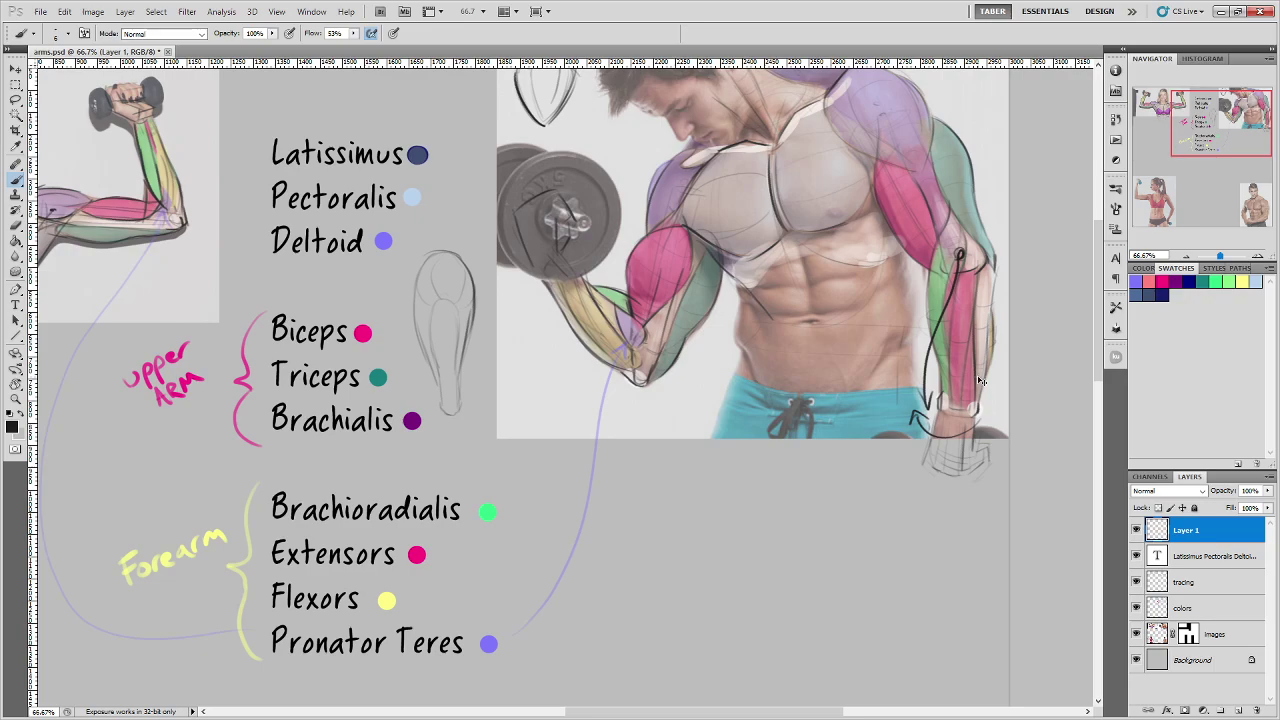
key("ctrl+alt+z")
key("ctrl+alt+z")
key("ctrl+z")
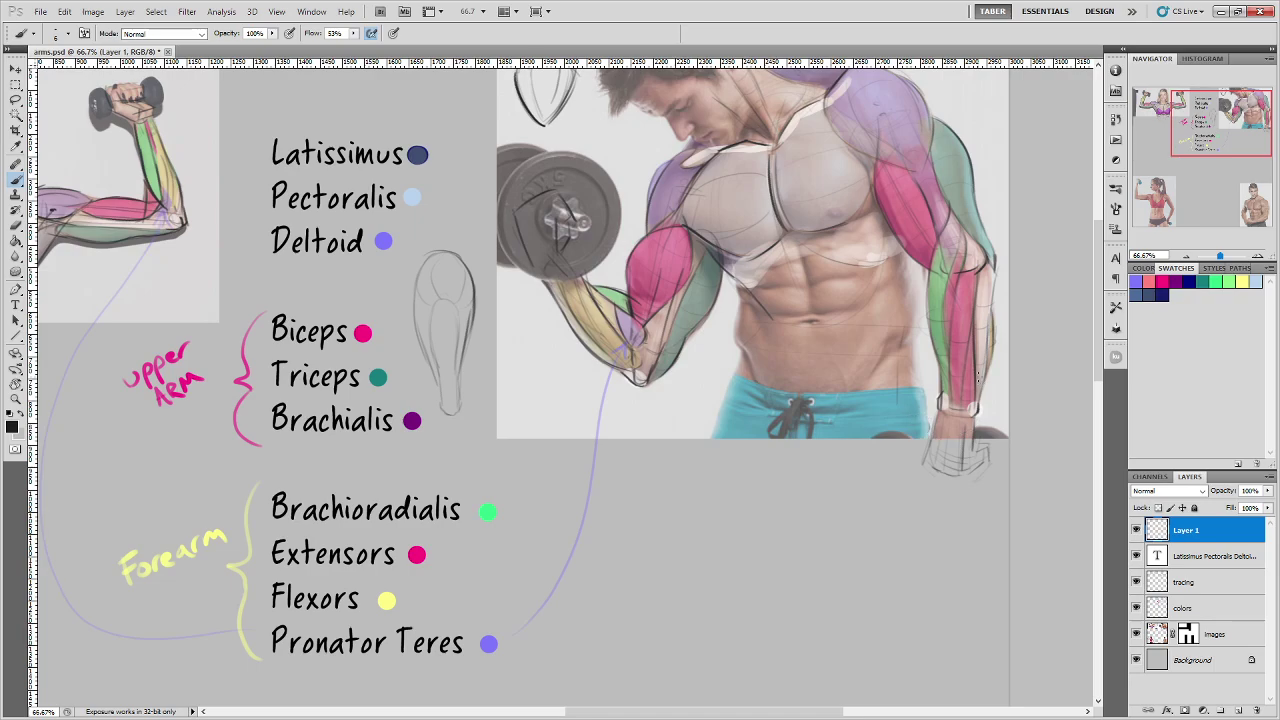
Step: Try a rough direction arrow over the dumbbell of the man's bent arm and undo it
left_click_drag(608, 286, 657, 324)
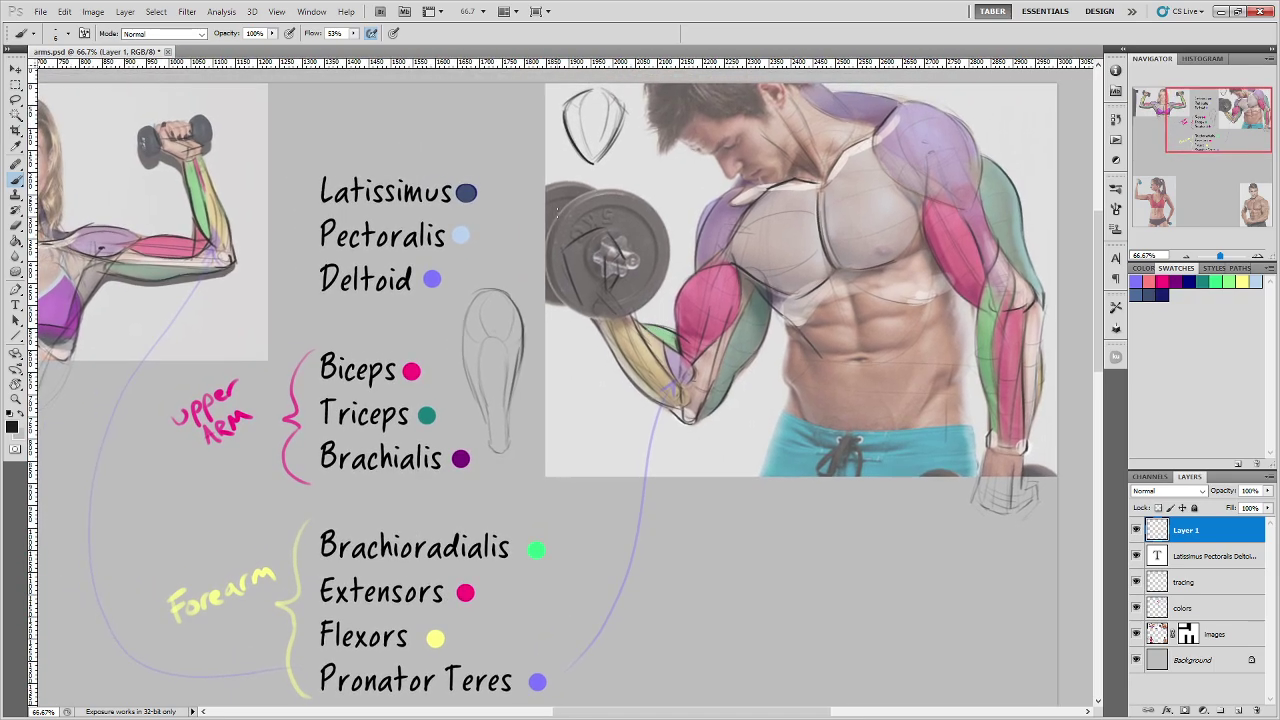
mouse_move(567, 266)
left_mouse_down()
mouse_move(560, 198)
mouse_move(571, 194)
mouse_move(612, 322)
mouse_move(571, 229)
mouse_move(631, 213)
mouse_move(619, 208)
mouse_move(606, 238)
left_mouse_up()
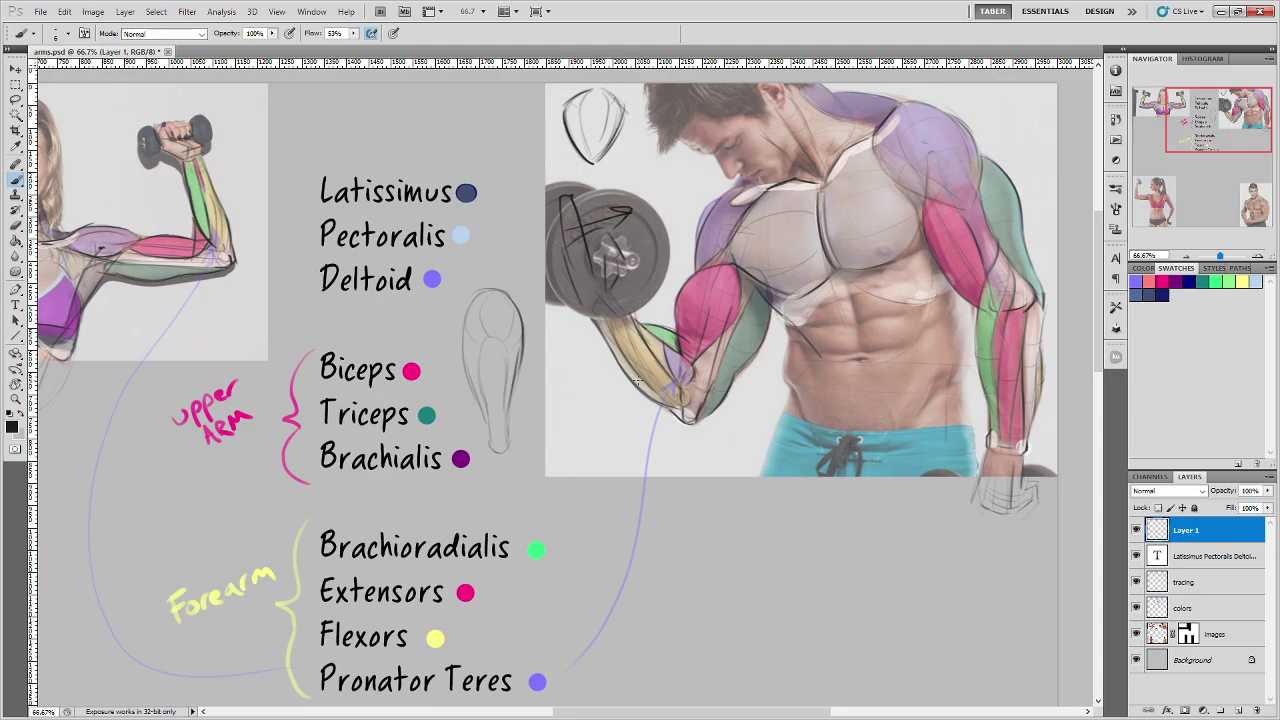
key("ctrl+alt+z")
key("ctrl+alt+z")
key("ctrl+alt+z")
key("ctrl+alt+z")
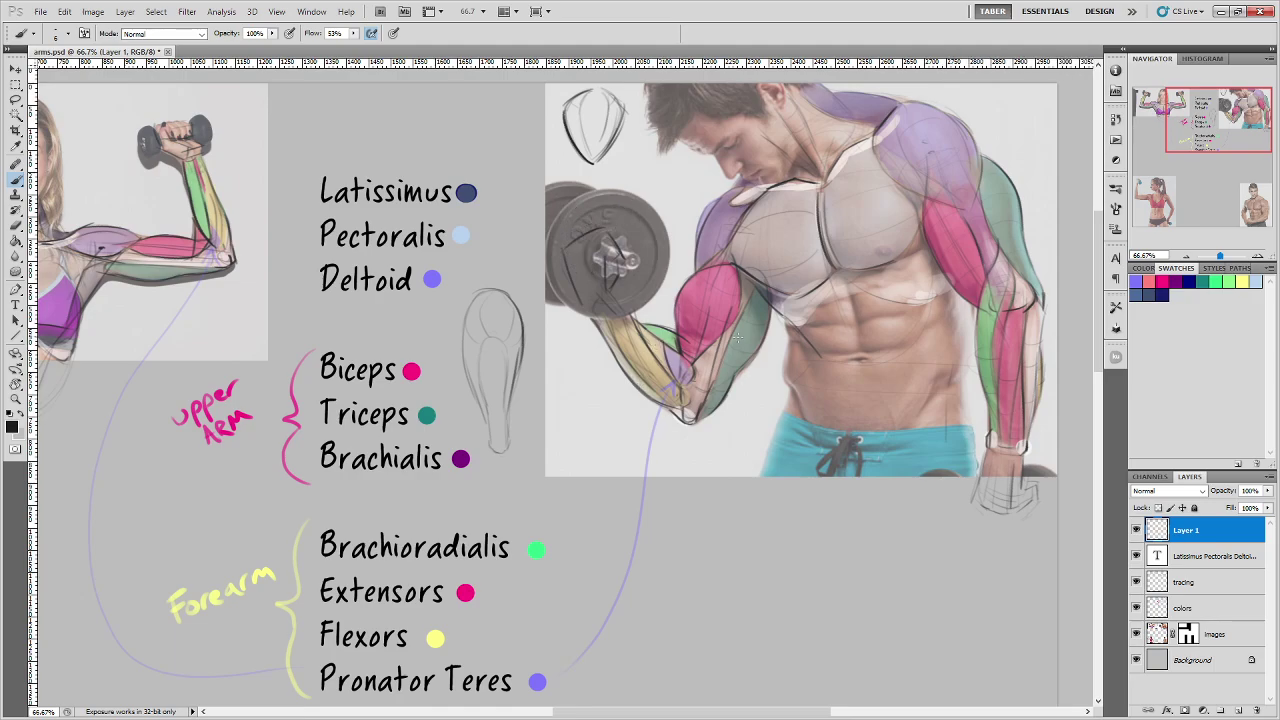
Step: Try a line from the inner elbow of the man's bent arm up to the wrist, and undo it
left_click(698, 378)
left_click_drag(700, 382, 592, 272)
key("ctrl+alt+z")
key("ctrl+alt+z")
Step: Try curved marks at the wrists of both the woman's raised arms and undo them
left_click_drag(303, 314, 718, 381)
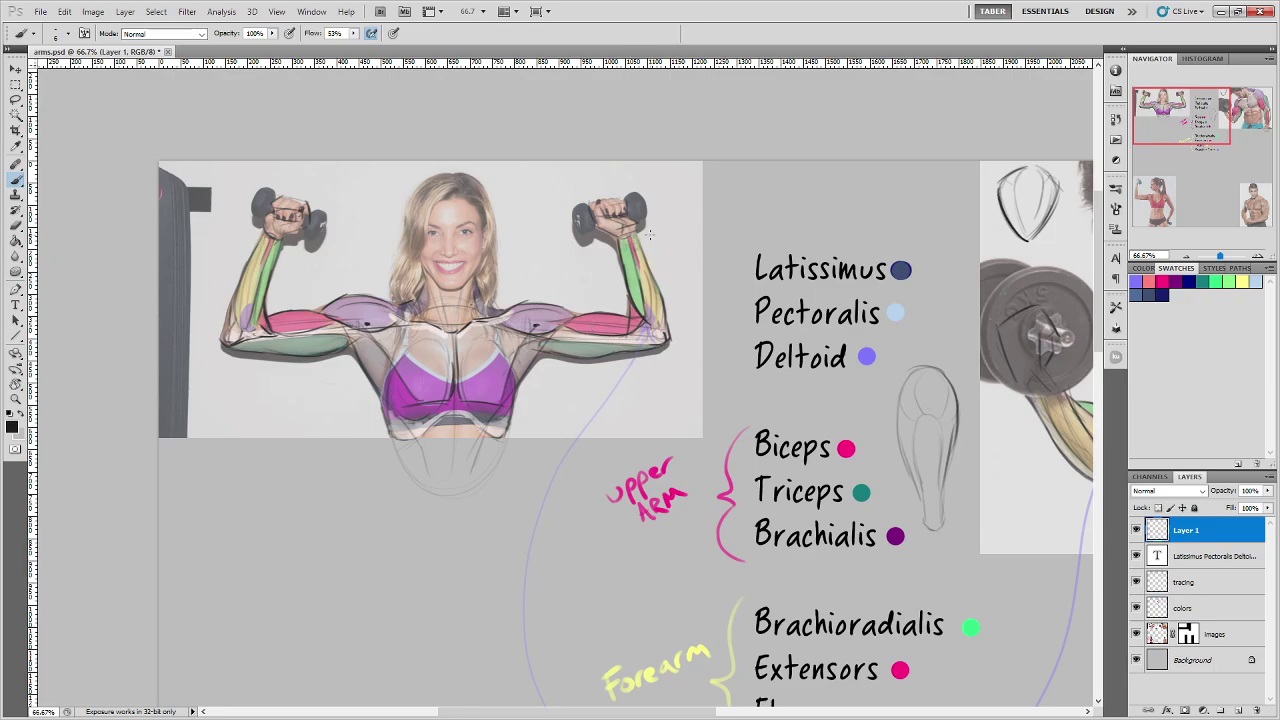
mouse_move(648, 233)
left_mouse_down()
mouse_move(603, 258)
mouse_move(619, 266)
left_mouse_up()
left_click_drag(253, 244, 297, 268)
key("ctrl+alt+z")
key("ctrl+alt+z")
key("ctrl+alt+z")
key("ctrl+alt+z")
Step: Stroke along the inner side of both the woman's forearms from the elbow towards the wrist
mouse_move(624, 324)
left_mouse_down()
mouse_move(620, 238)
mouse_move(628, 249)
left_mouse_up()
left_click_drag(273, 321, 286, 250)
Step: Handwrite an arrow and the note "Fingers" in black beside the Extensors entry of the forearm list
left_click_drag(936, 486, 713, 507)
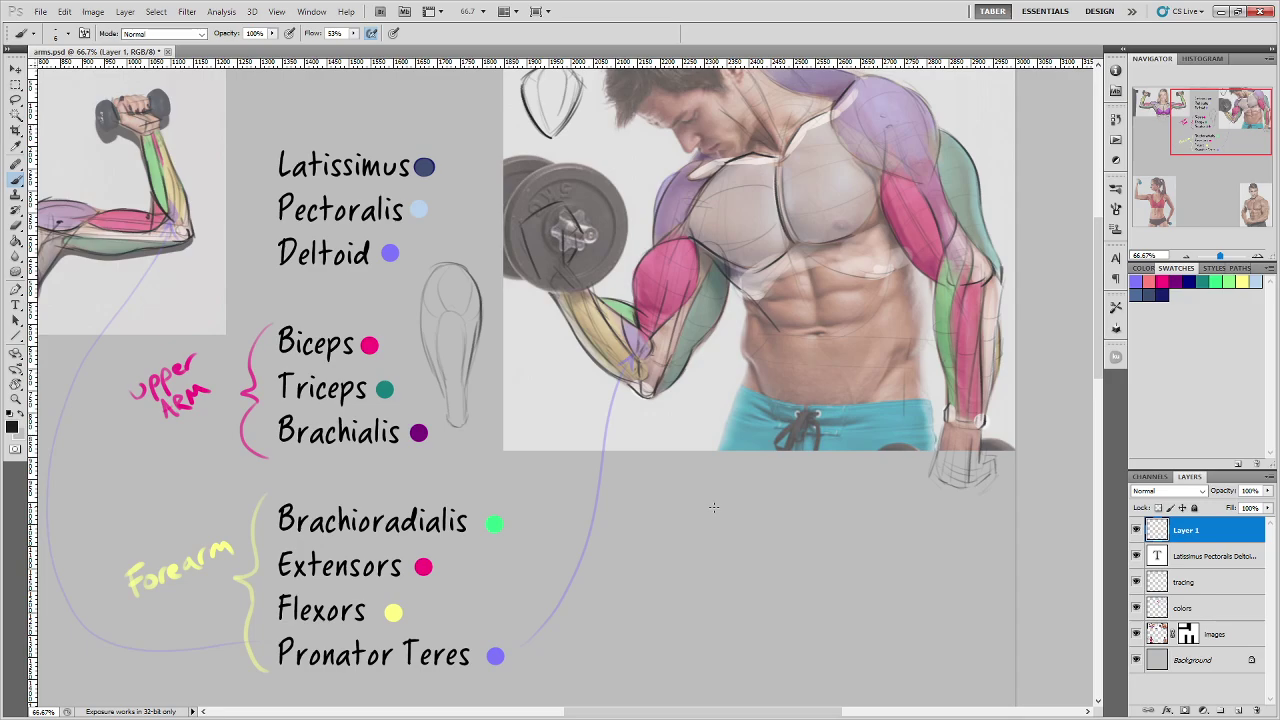
left_click_drag(651, 526, 680, 434)
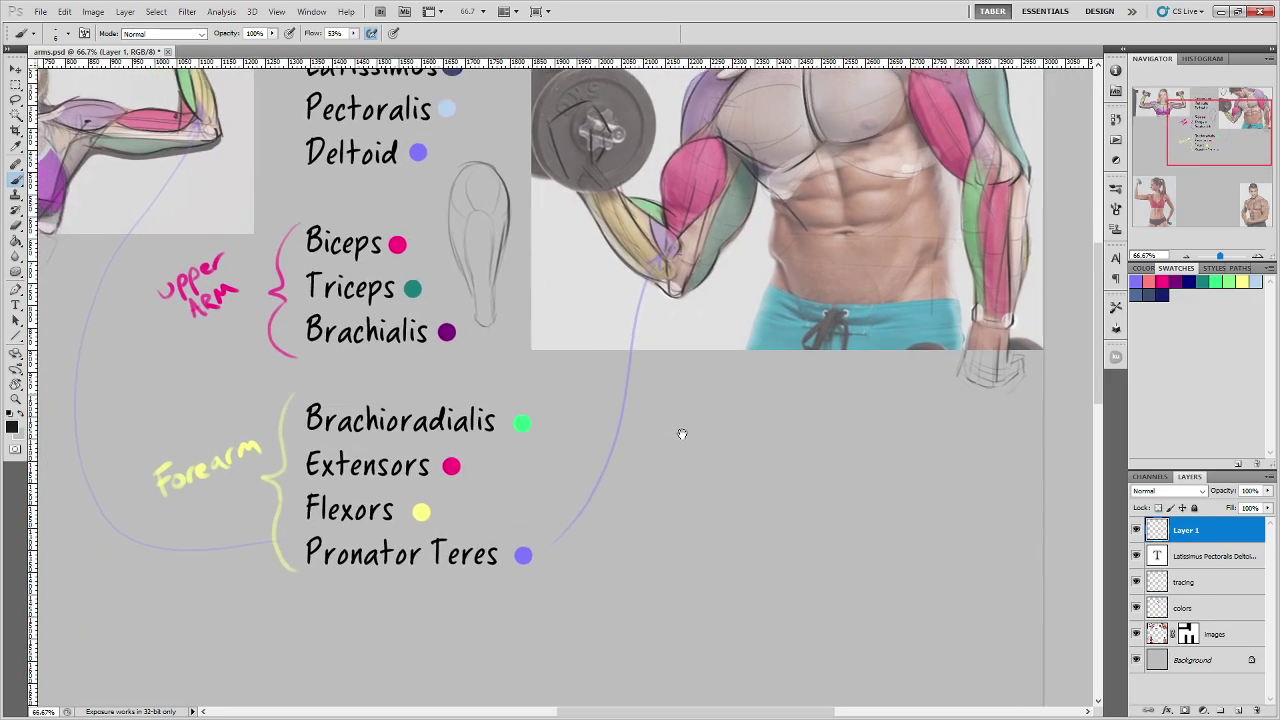
left_click_drag(570, 480, 582, 534)
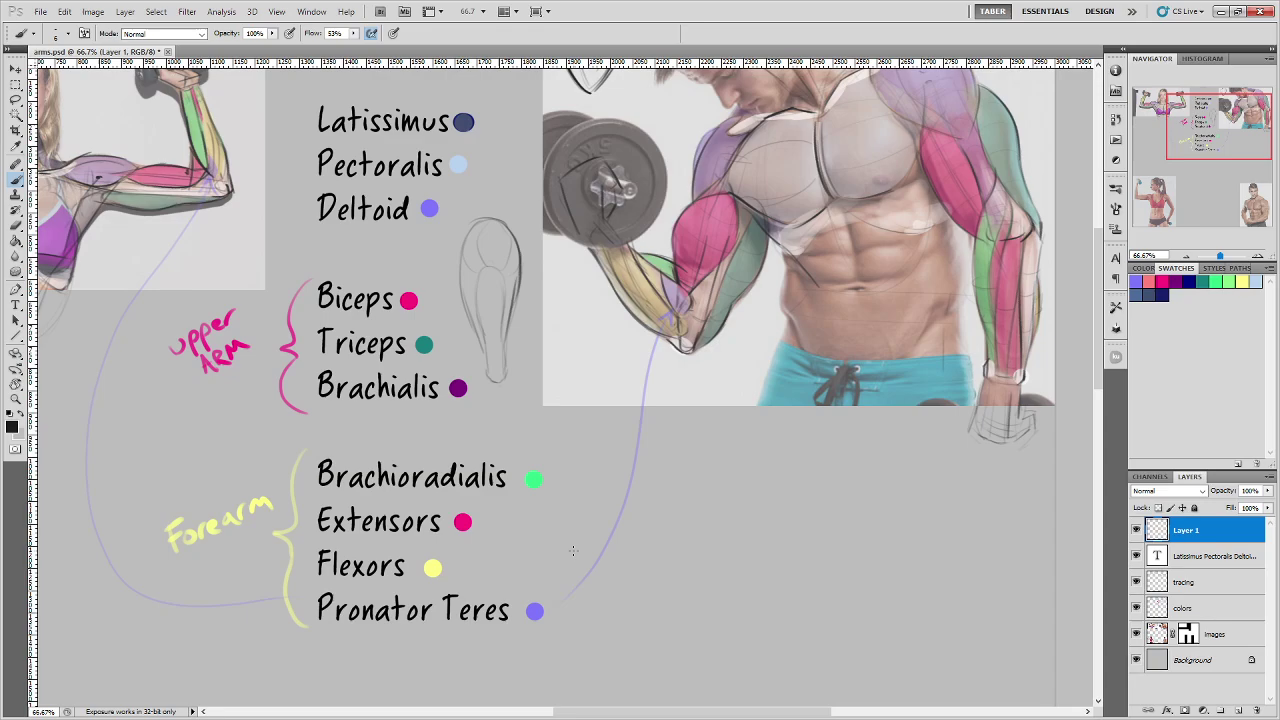
left_click_drag(485, 521, 532, 528)
mouse_move(532, 510)
left_mouse_down()
mouse_move(567, 540)
mouse_move(597, 519)
left_mouse_up()
left_click(548, 511)
left_click_drag(605, 516, 598, 530)
Step: Handwrite an arrow and the note "Fingers" in black beside the Flexors entry
mouse_move(466, 570)
left_mouse_down()
mouse_move(523, 576)
mouse_move(540, 559)
left_mouse_up()
mouse_move(521, 570)
left_mouse_down()
mouse_move(567, 571)
mouse_move(563, 585)
left_mouse_up()
left_click(539, 559)
left_click_drag(574, 572, 590, 576)
left_click_drag(597, 566, 592, 577)
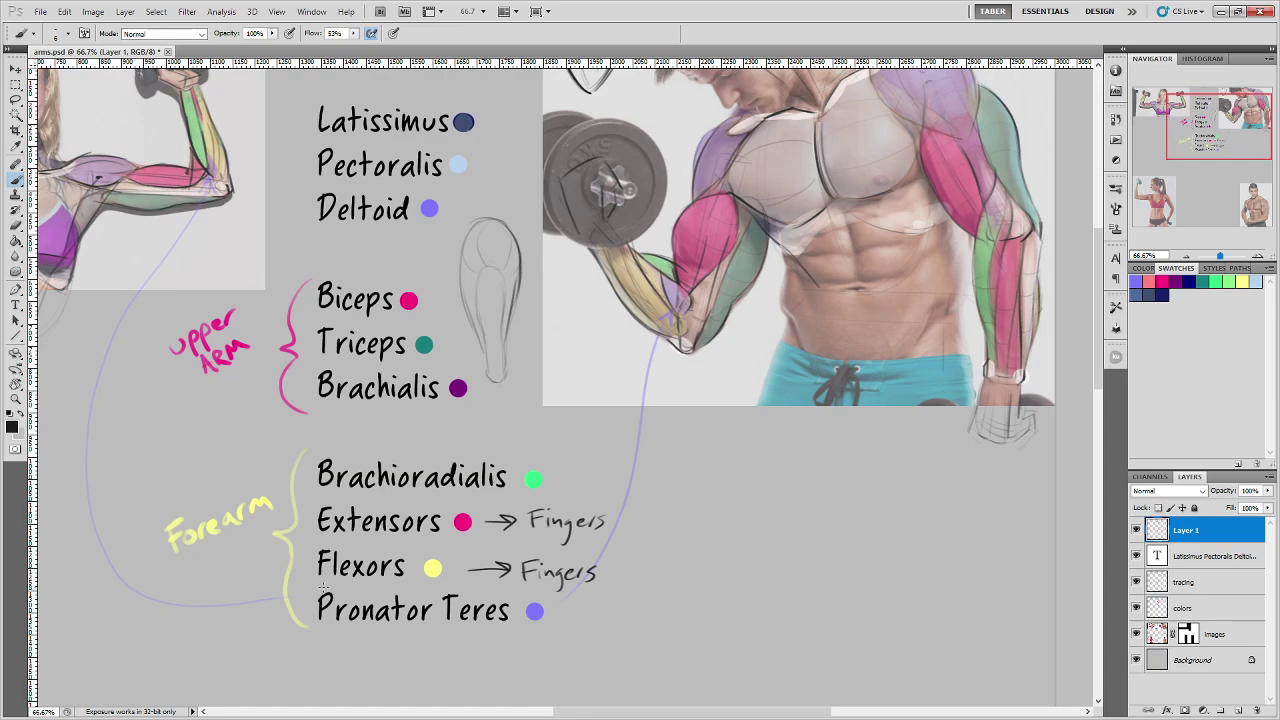
Step: Try an underline beneath Flexors and an outline around the yellow flexor mass of the man's bent forearm, and undo both
left_click_drag(306, 578, 410, 580)
key("ctrl+z")
left_click_drag(681, 426, 564, 532)
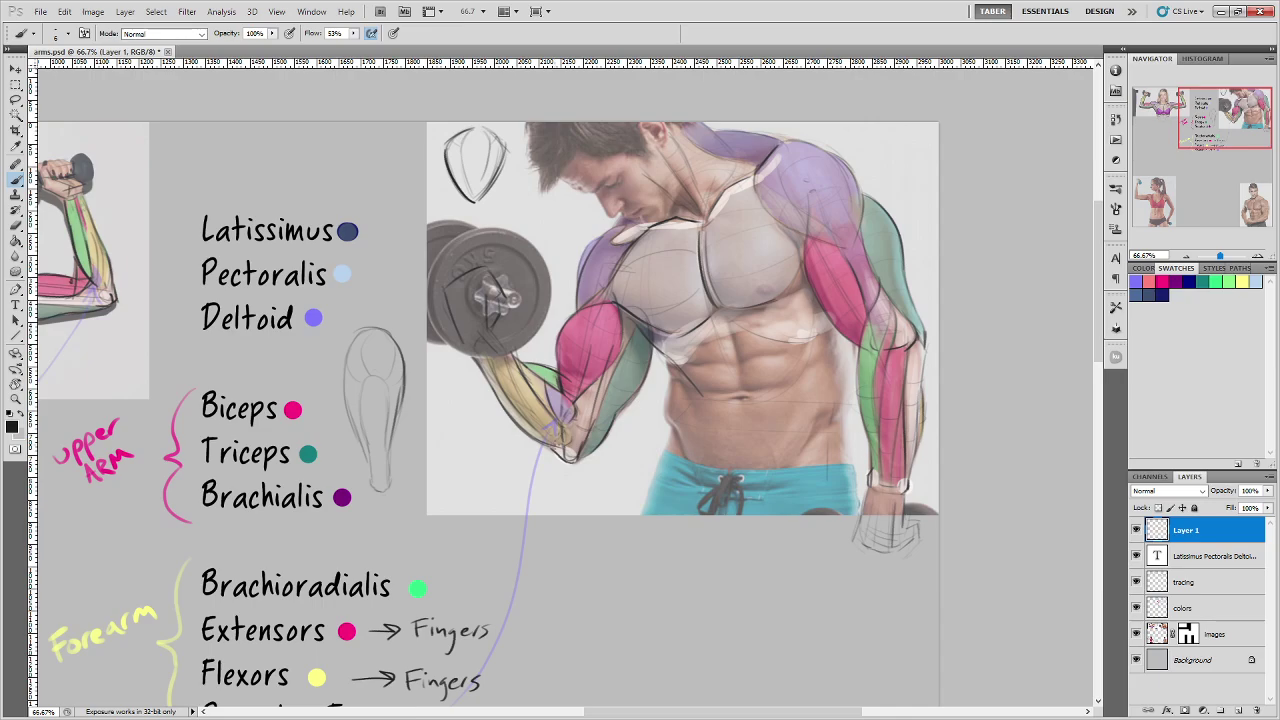
mouse_move(552, 444)
left_mouse_down()
mouse_move(470, 336)
mouse_move(489, 335)
mouse_move(572, 410)
mouse_move(556, 432)
left_mouse_up()
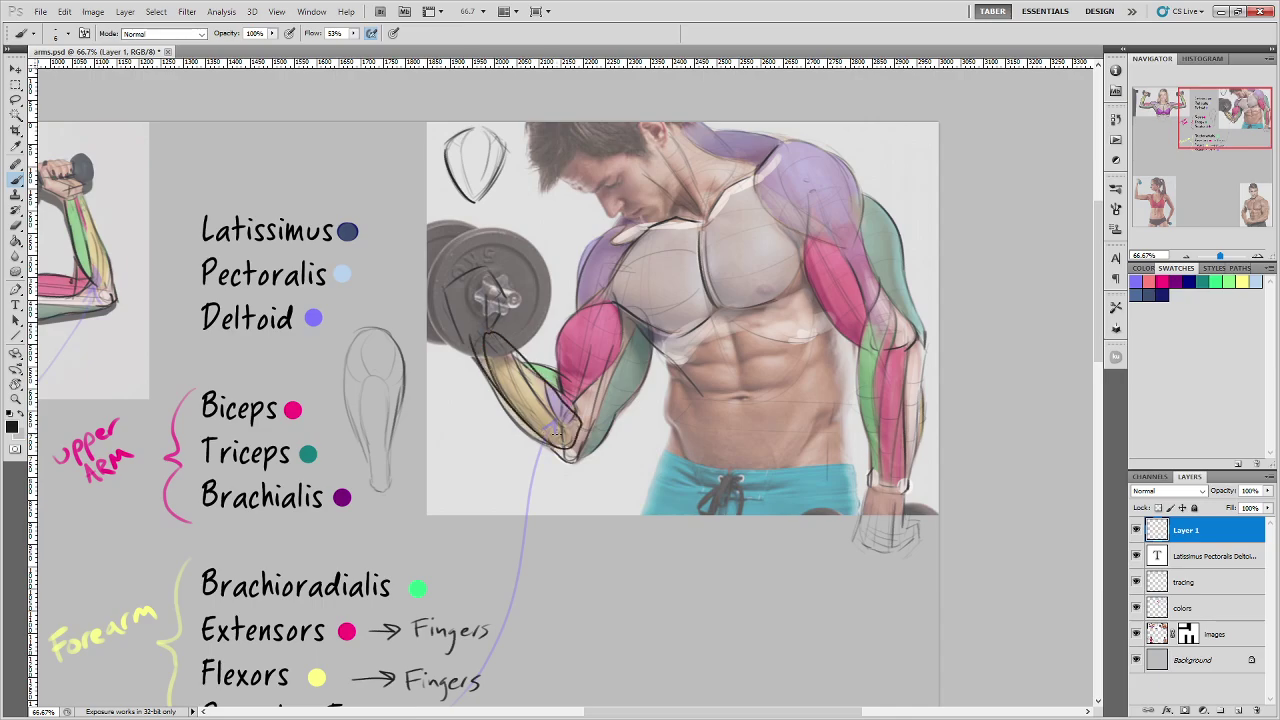
key("ctrl+alt+z")
key("ctrl+alt+z")
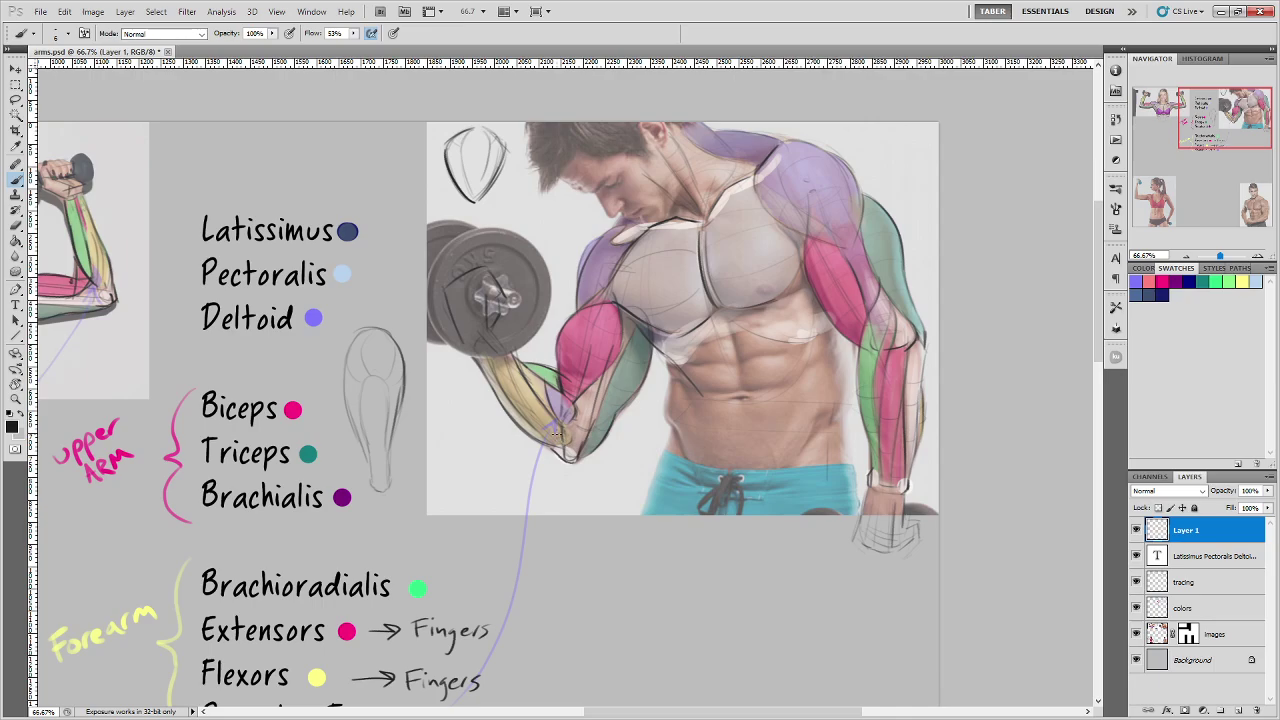
Step: Try marking the forearm muscle at the woman's elbow nearest the muscle list, and undo it
left_click_drag(519, 551, 912, 492)
left_click_drag(688, 497, 805, 492)
left_click_drag(480, 534, 435, 671)
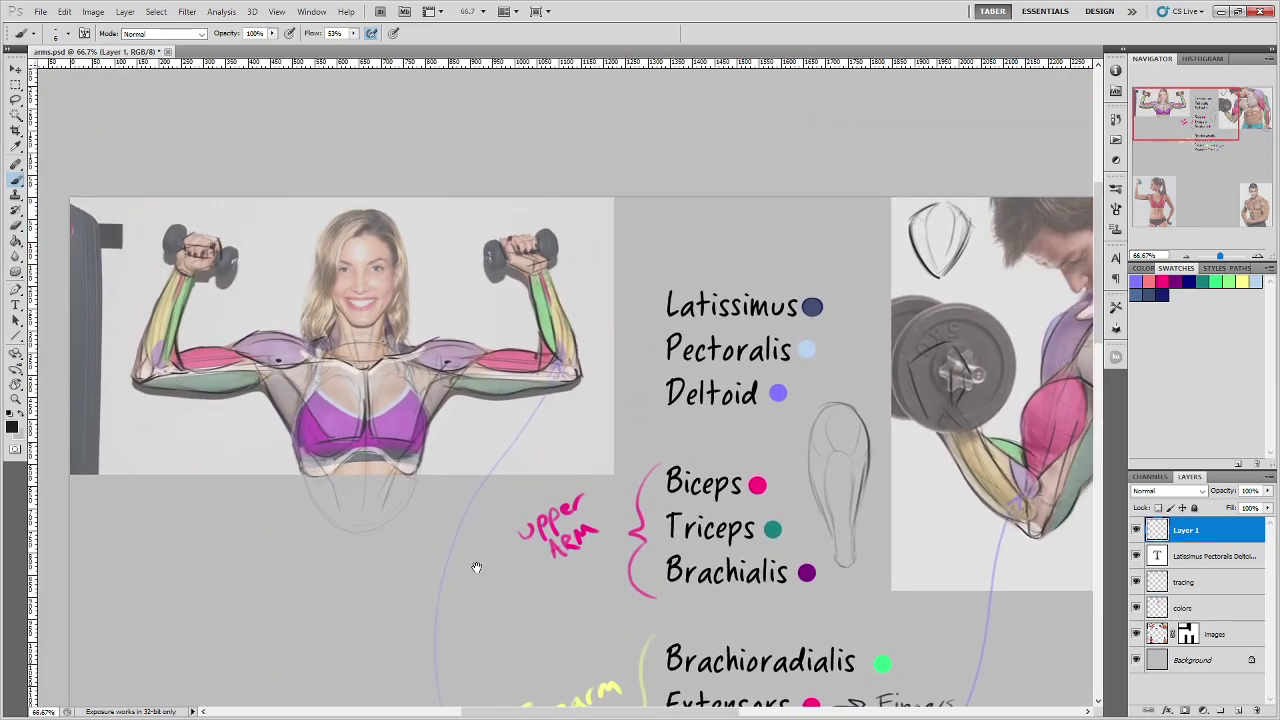
mouse_move(558, 356)
left_mouse_down()
mouse_move(539, 271)
mouse_move(563, 299)
mouse_move(575, 370)
left_mouse_up()
key("ctrl+alt+z")
key("ctrl+alt+z")
Step: Try a single stroke down the outer forearm of the man's lowered arm and undo it
left_click_drag(970, 588, 506, 423)
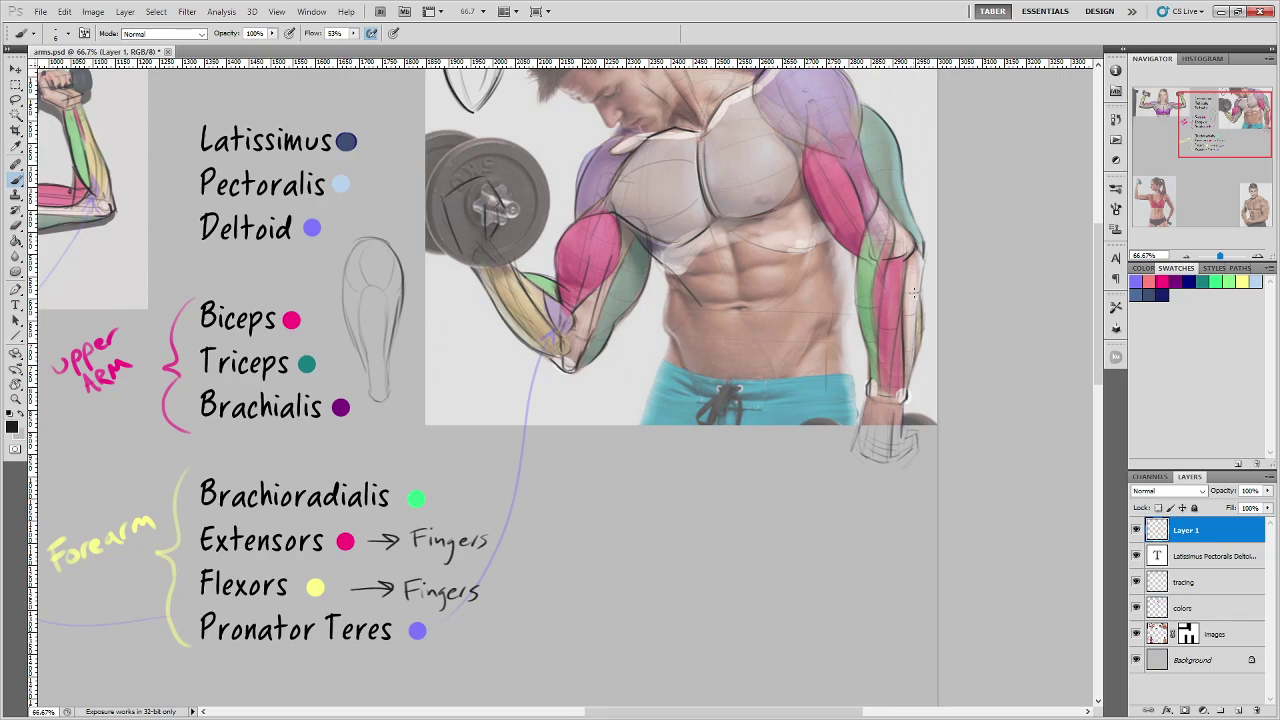
left_click_drag(913, 256, 920, 384)
key("ctrl+z")
Step: Try an arrow down the outer edge of the man's lowered forearm and lines fanning from wrist into hand, and undo them
left_click_drag(628, 468, 853, 446)
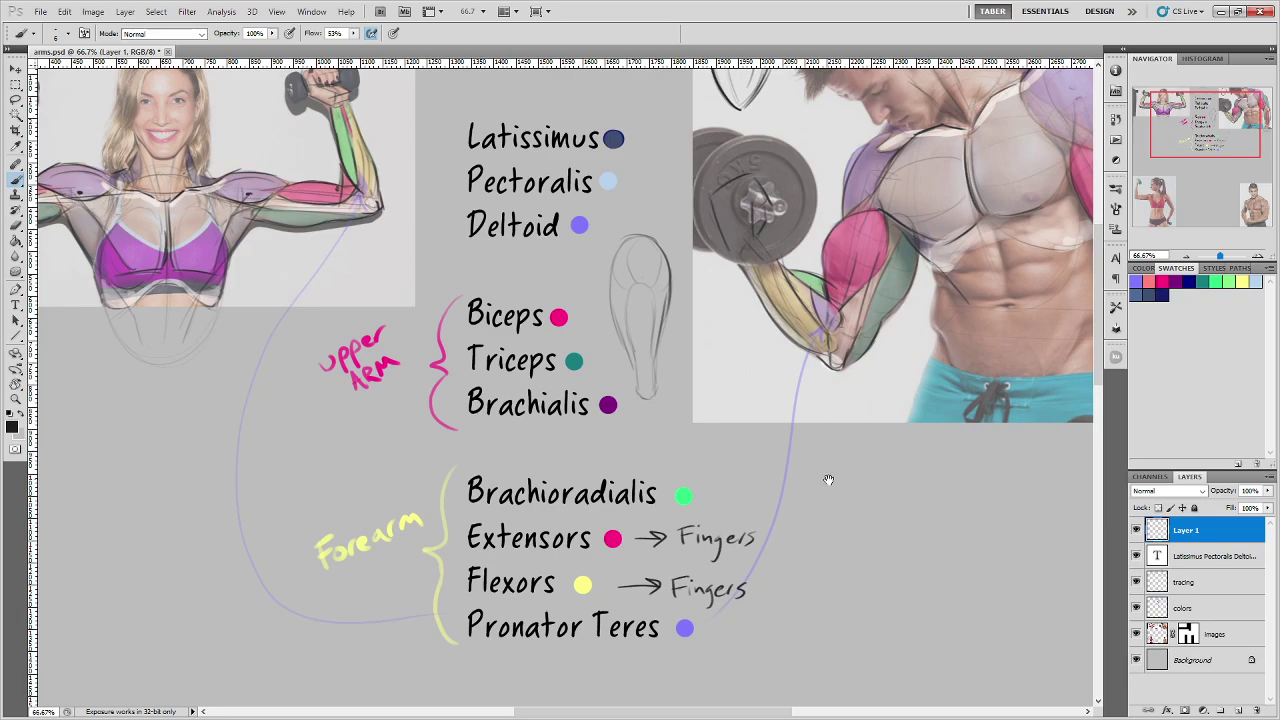
left_click_drag(866, 469, 620, 459)
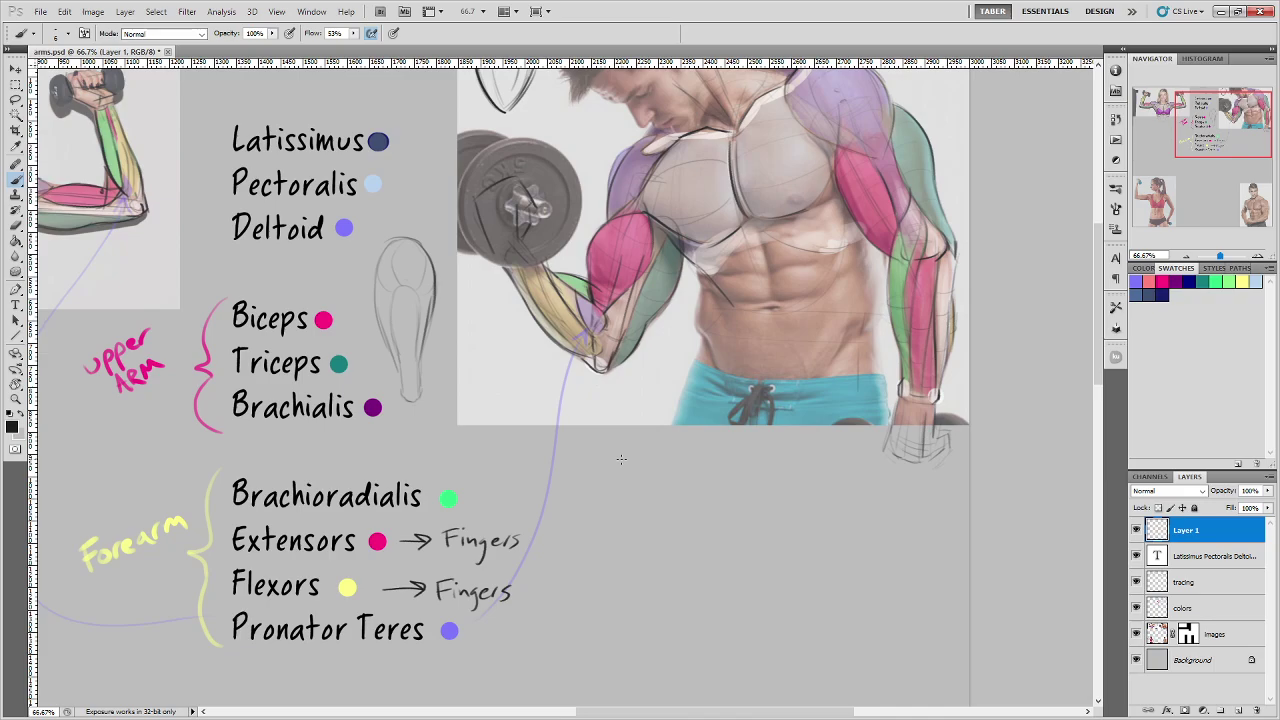
left_click_drag(845, 497, 637, 583)
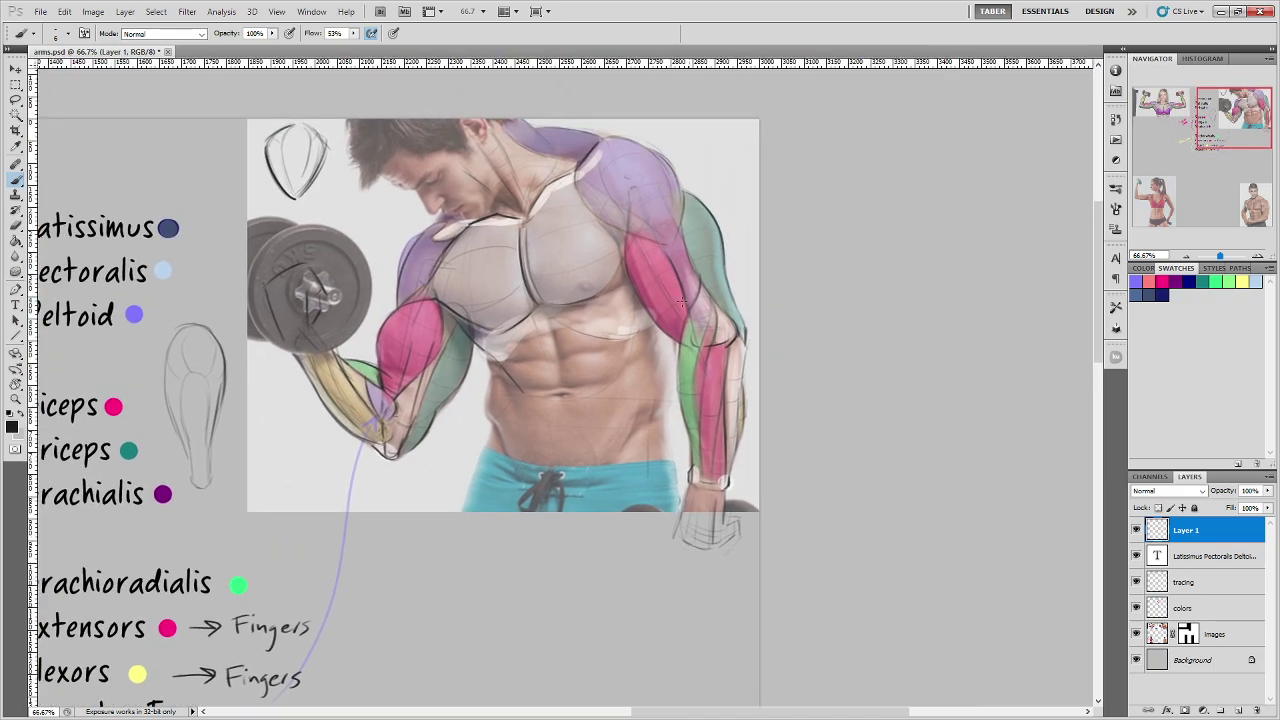
left_click_drag(750, 308, 747, 384)
key("ctrl+z")
left_click_drag(748, 292, 739, 466)
left_click_drag(752, 372, 749, 403)
key("ctrl+alt+z")
key("ctrl+alt+z")
key("ctrl+alt+z")
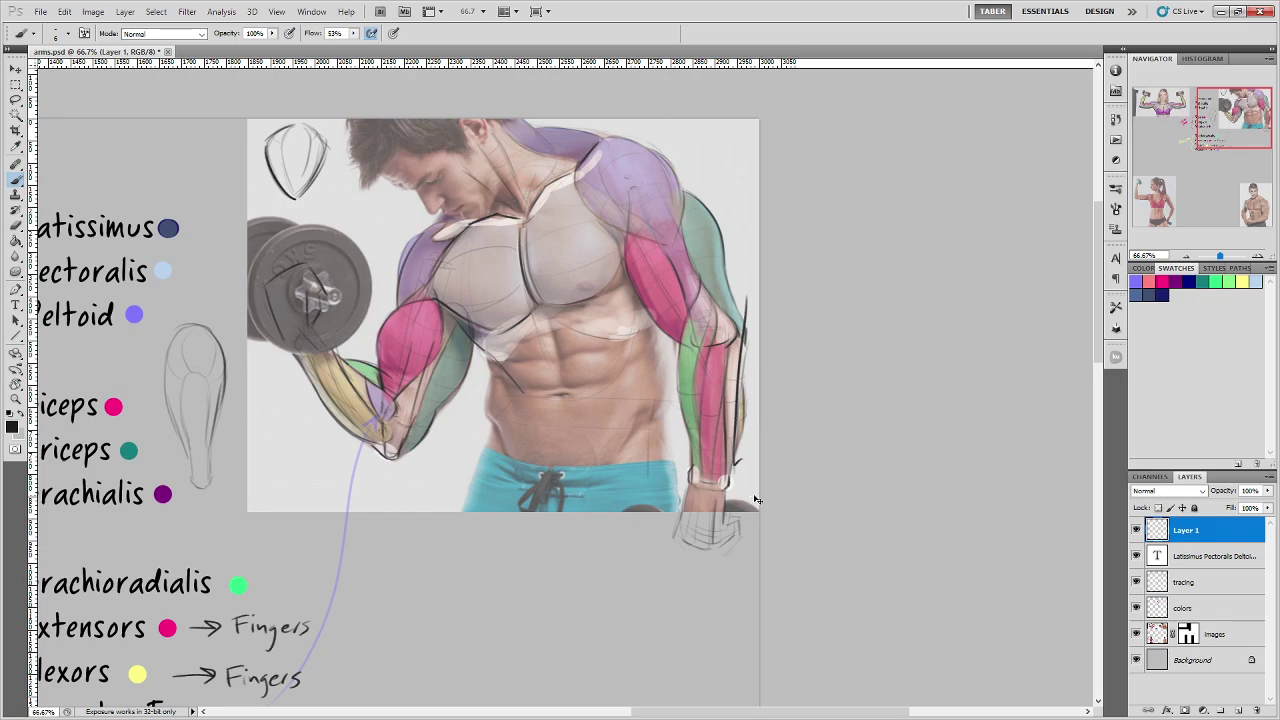
mouse_move(664, 548)
left_mouse_down()
mouse_move(686, 514)
mouse_move(714, 441)
left_mouse_up()
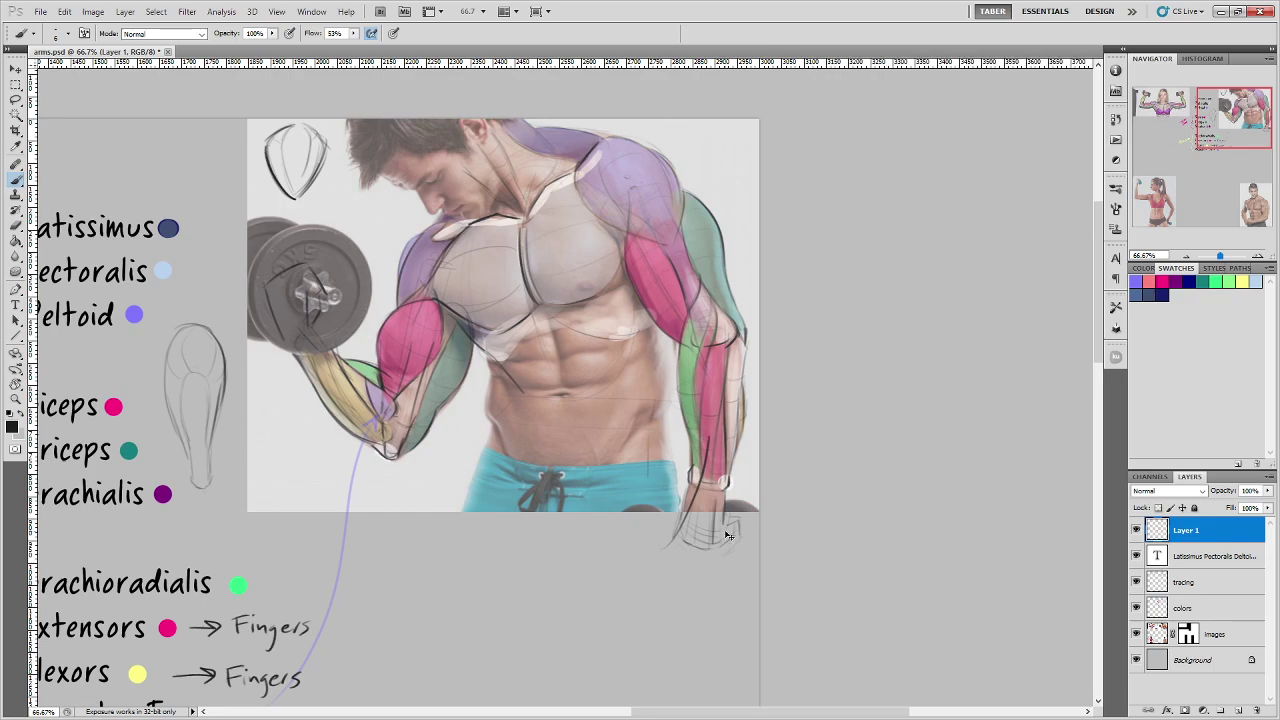
key("ctrl+alt+z")
Step: Hide the tracing and colors layers and mark the outer bone line, wrist knob and extensor outline on the man's lowered forearm
left_click(1136, 583)
left_click(1136, 608)
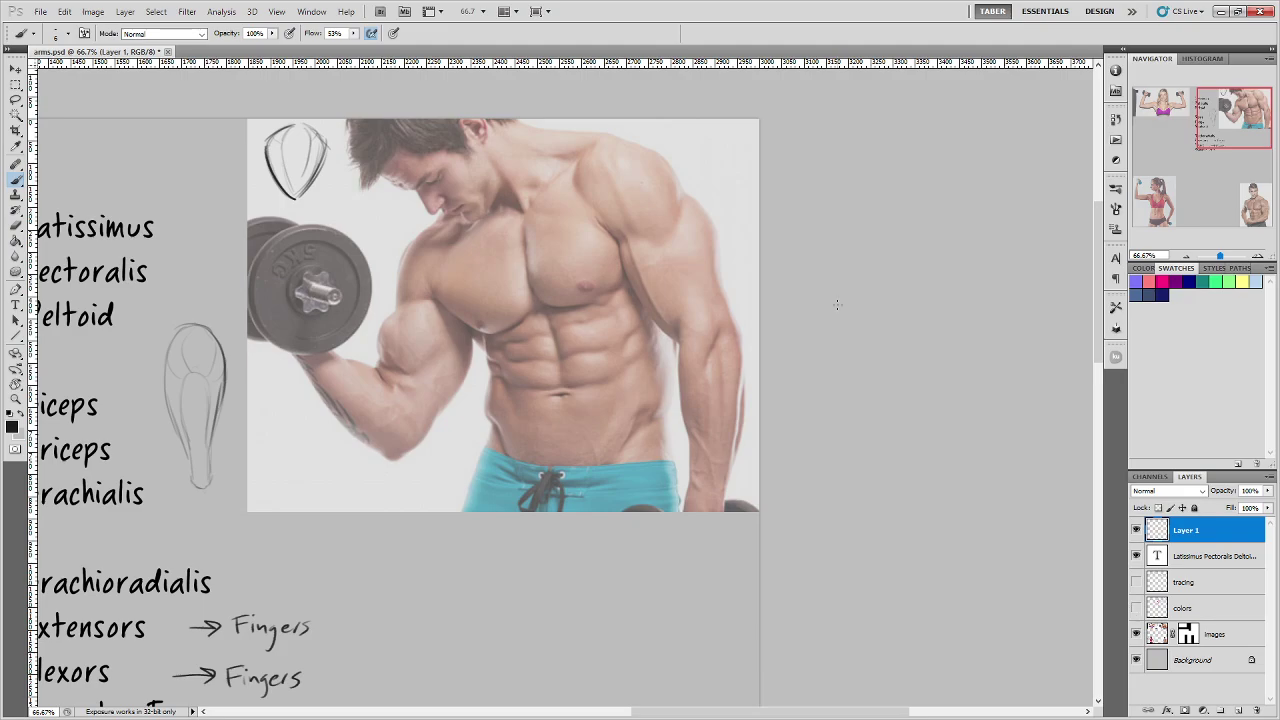
mouse_move(737, 343)
left_mouse_down()
mouse_move(725, 489)
mouse_move(732, 470)
left_mouse_up()
left_click_drag(722, 502, 722, 502)
mouse_move(718, 500)
left_mouse_down()
mouse_move(685, 489)
mouse_move(705, 366)
left_mouse_up()
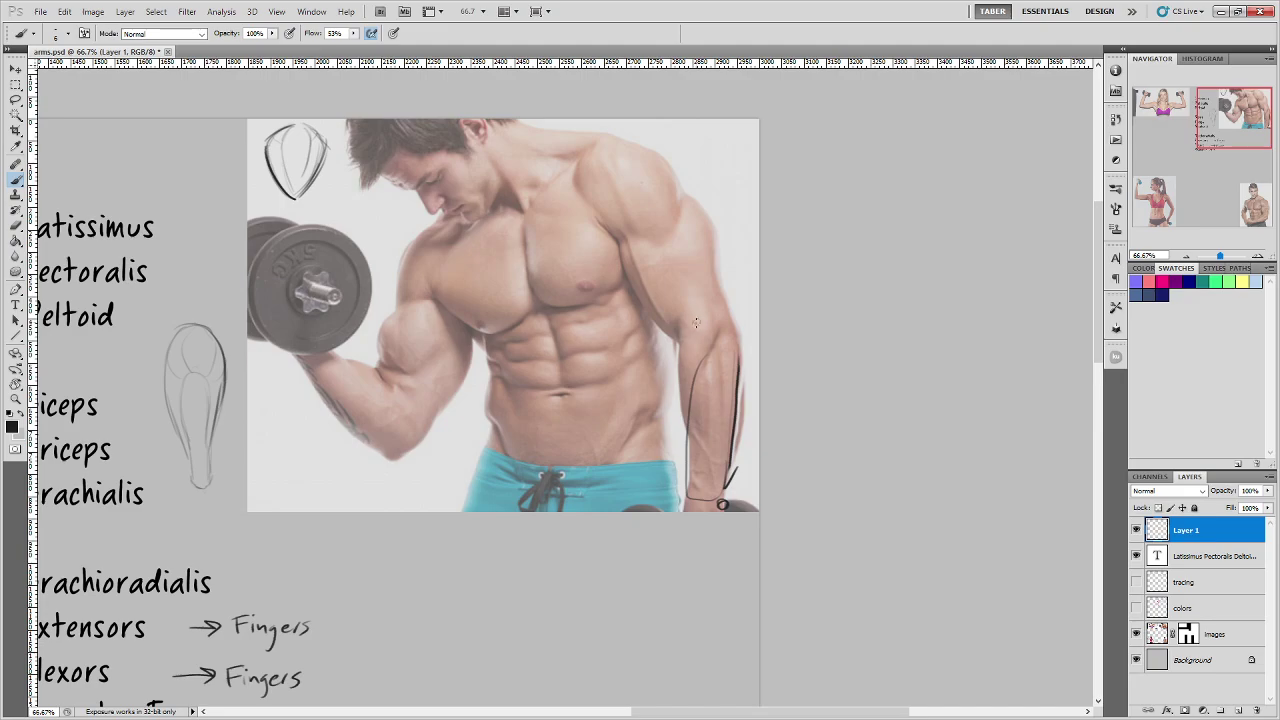
Step: Try long strokes for the individual muscles inside the outlined forearm, undoing and redrawing some of them
mouse_move(697, 322)
left_mouse_down()
mouse_move(684, 403)
mouse_move(681, 374)
mouse_move(710, 377)
mouse_move(745, 344)
mouse_move(730, 362)
mouse_move(721, 347)
mouse_move(729, 417)
left_mouse_up()
left_click_drag(729, 362, 725, 430)
left_click_drag(706, 380, 694, 475)
key("ctrl+alt+z")
key("ctrl+alt+z")
mouse_move(724, 364)
left_mouse_down()
mouse_move(693, 495)
mouse_move(712, 354)
mouse_move(684, 484)
left_mouse_up()
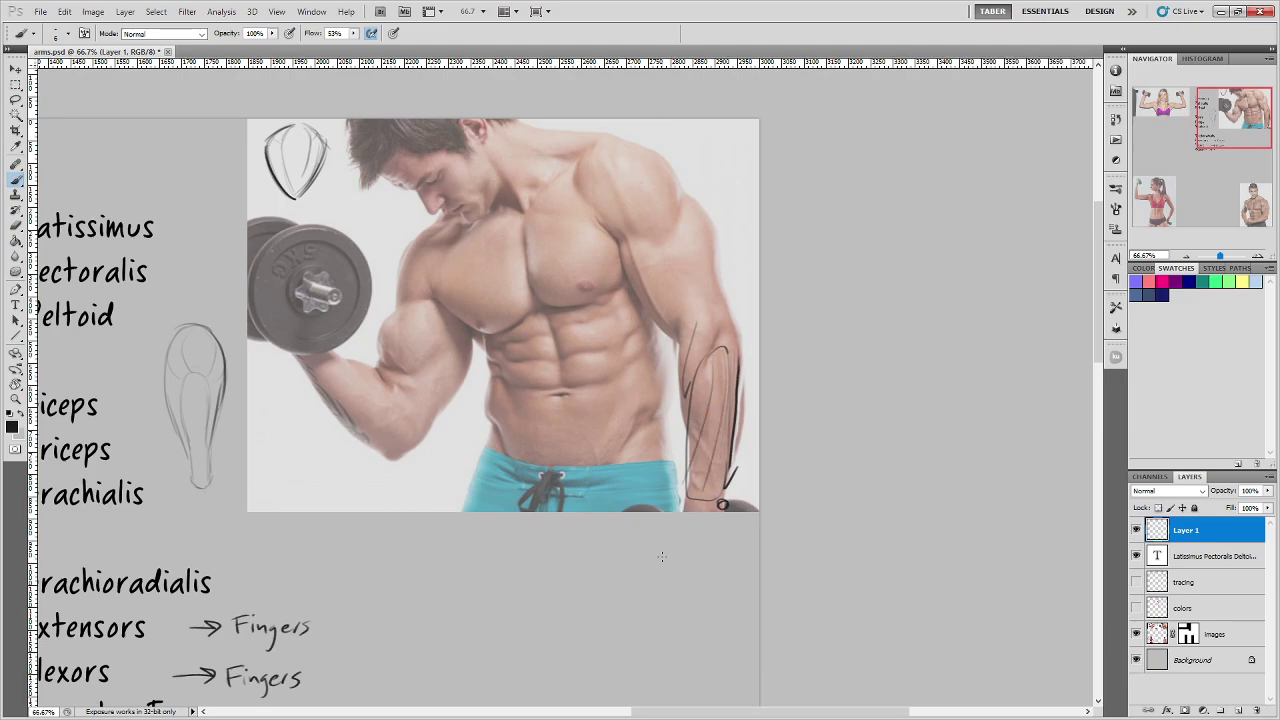
Step: Undo all the temporary marks on the man's bare lowered forearm
mouse_move(745, 387)
left_mouse_down()
mouse_move(741, 428)
mouse_move(746, 385)
mouse_move(735, 454)
mouse_move(744, 391)
left_mouse_up()
key("ctrl+alt+z")
key("ctrl+alt+z")
key("ctrl+alt+z")
key("ctrl+alt+z")
key("ctrl+alt+z")
key("ctrl+alt+z")
key("ctrl+alt+z")
key("ctrl+alt+z")
key("ctrl+alt+z")
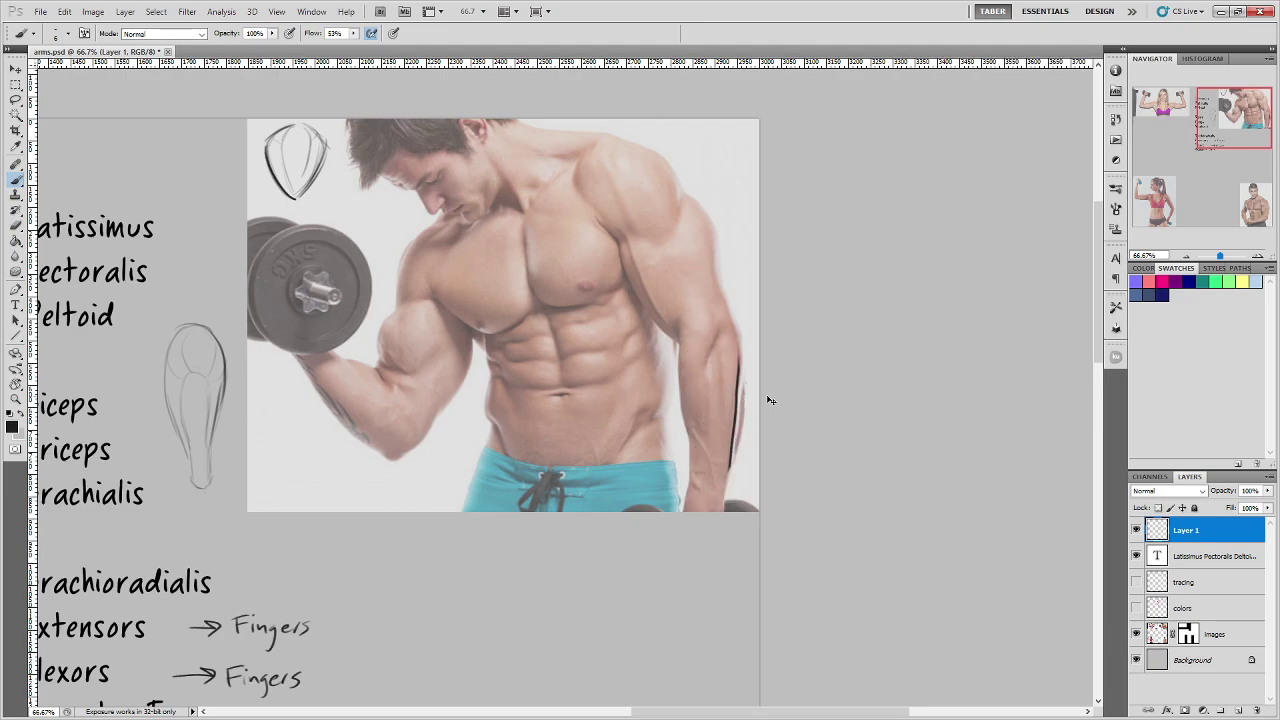
Step: Show the tracing and colors layers again and try strokes along the underside of the man's bent forearm, undoing them
left_click_drag(443, 469, 543, 438)
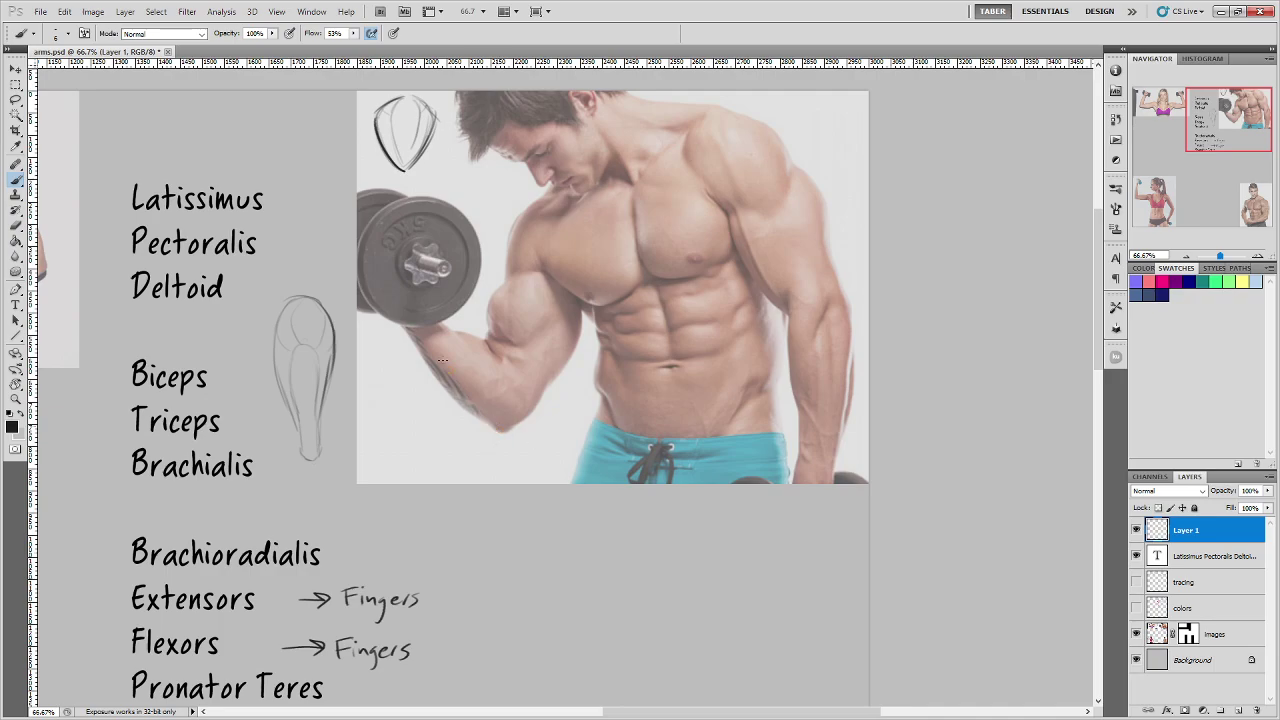
left_click_drag(486, 420, 417, 330)
left_click(1136, 581)
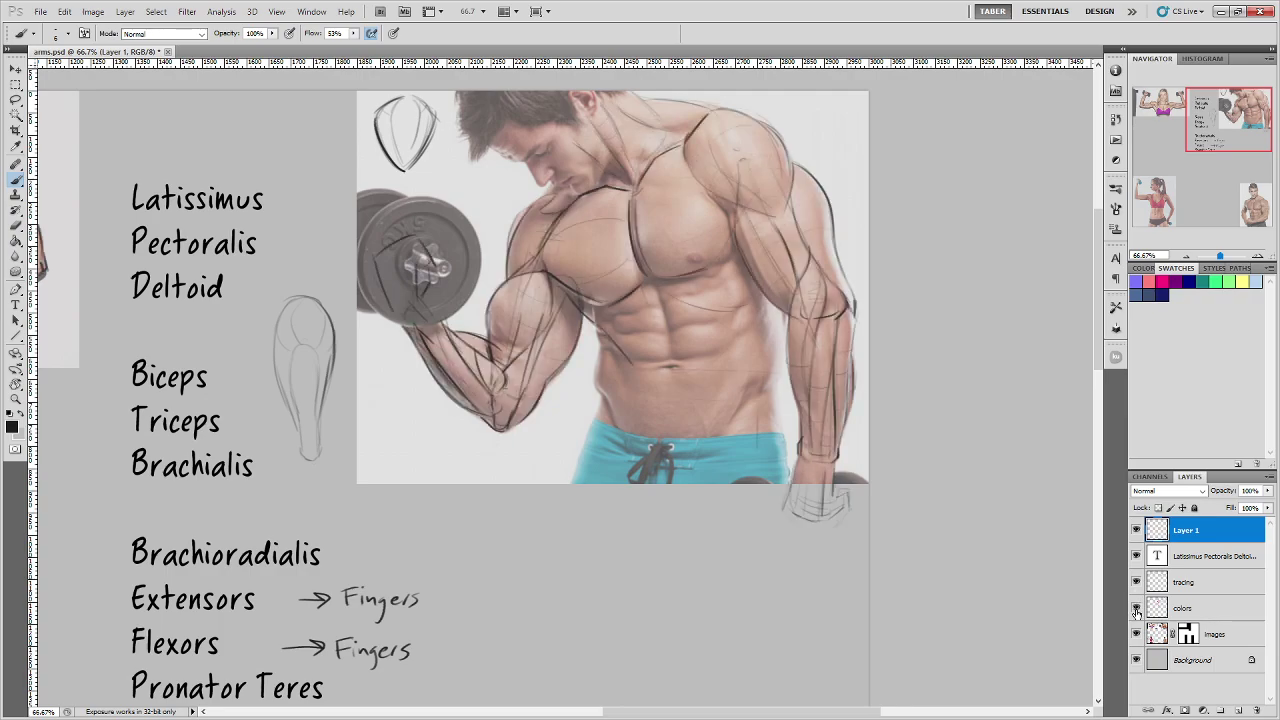
left_click(1136, 607)
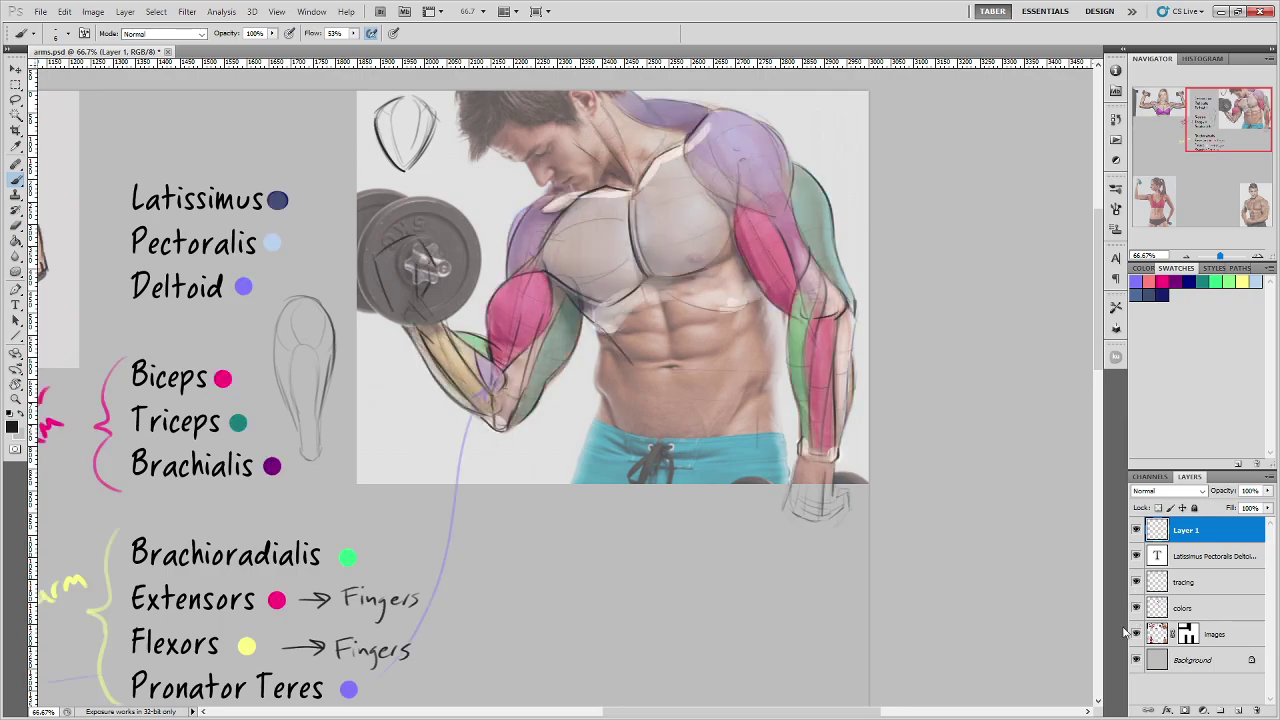
mouse_move(460, 420)
left_mouse_down()
mouse_move(432, 390)
mouse_move(446, 402)
left_mouse_up()
key("ctrl+alt+z")
key("ctrl+alt+z")
Step: Paint a magenta extensor strip along the underside of the man's bent forearm and reset the foreground color to #0c0c0c
left_click(1162, 282)
left_click_drag(462, 403, 405, 323)
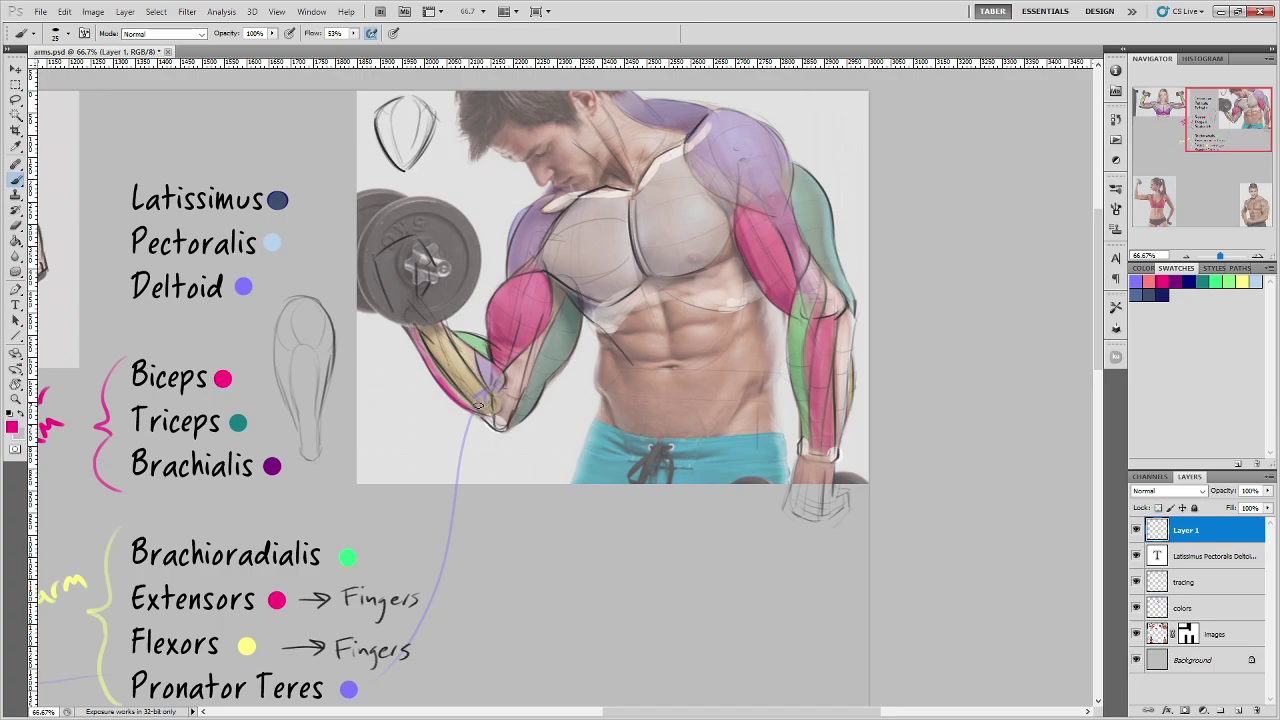
left_click(11, 427)
left_click(884, 580)
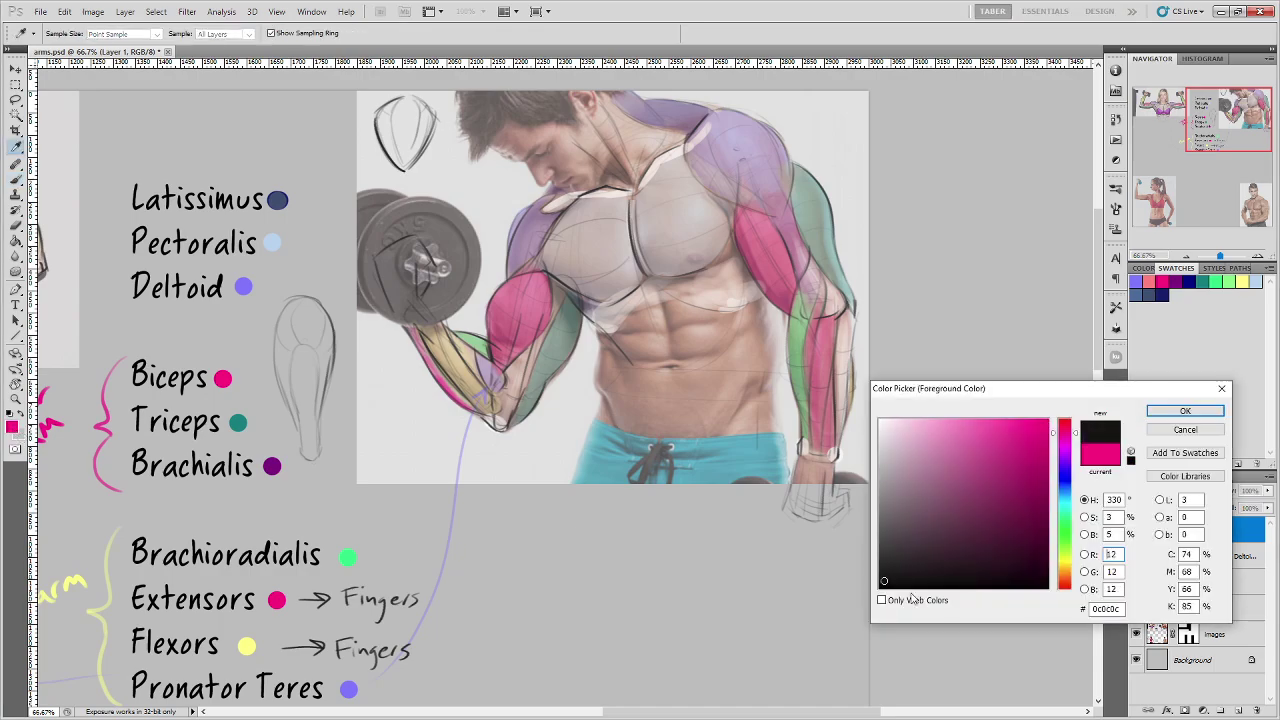
left_click(1185, 411)
Step: Try a black line along the new magenta strip on the bent forearm and undo it
left_click_drag(429, 359, 484, 414)
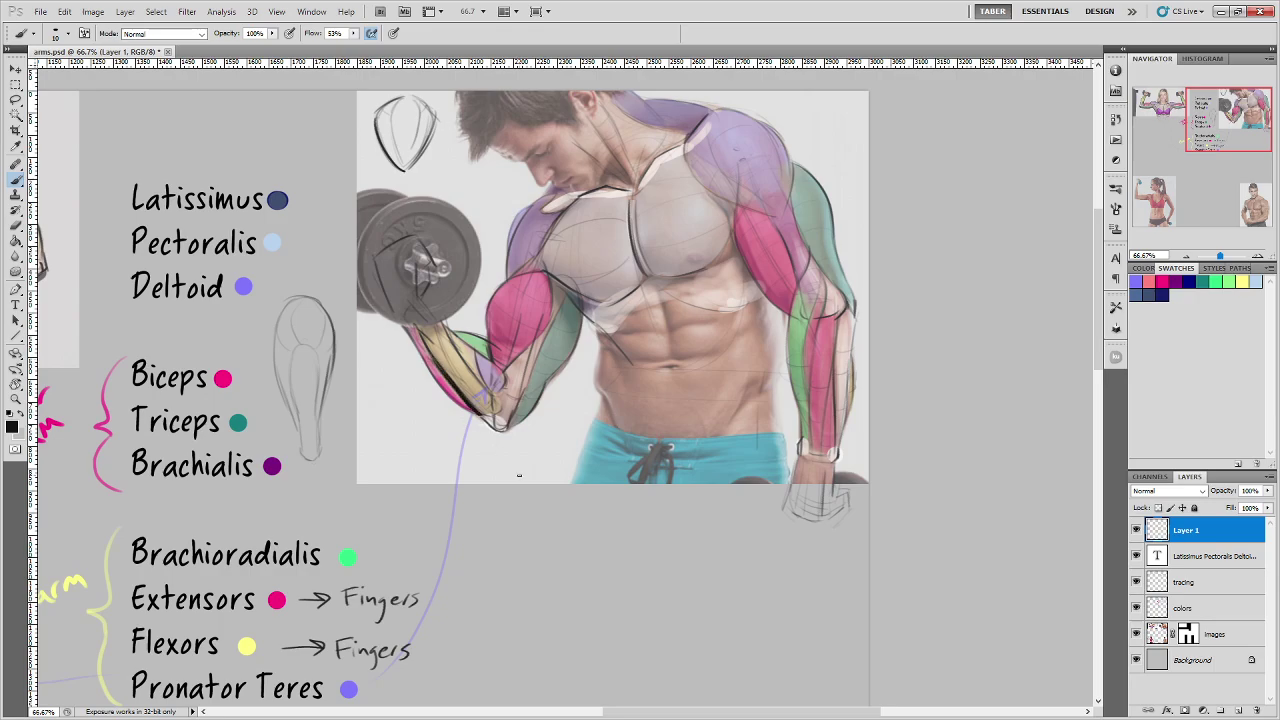
key("ctrl+alt+z")
key("ctrl+alt+z")
Step: Examine the woman's raised arms at 100% zoom and the annotated forearm muscle list at 66.67%
left_click_drag(490, 508, 608, 537)
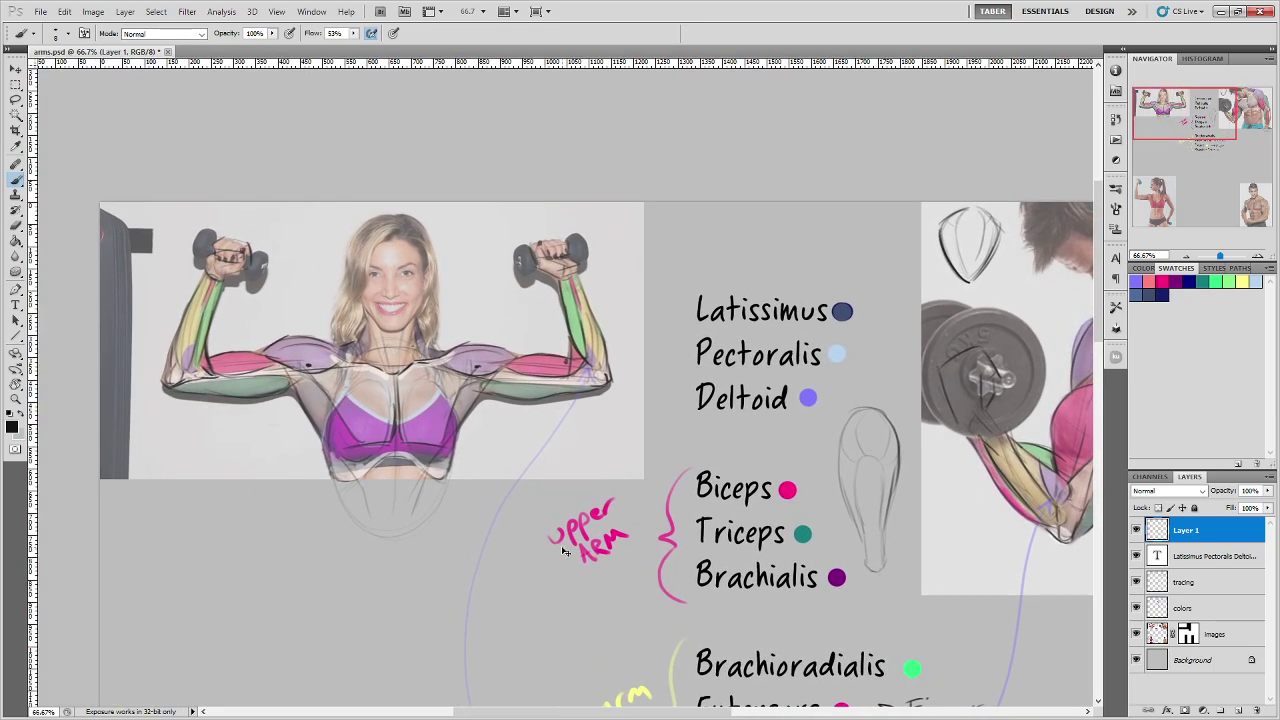
key("ctrl+plus")
left_click_drag(609, 454, 686, 449)
key("ctrl+r")
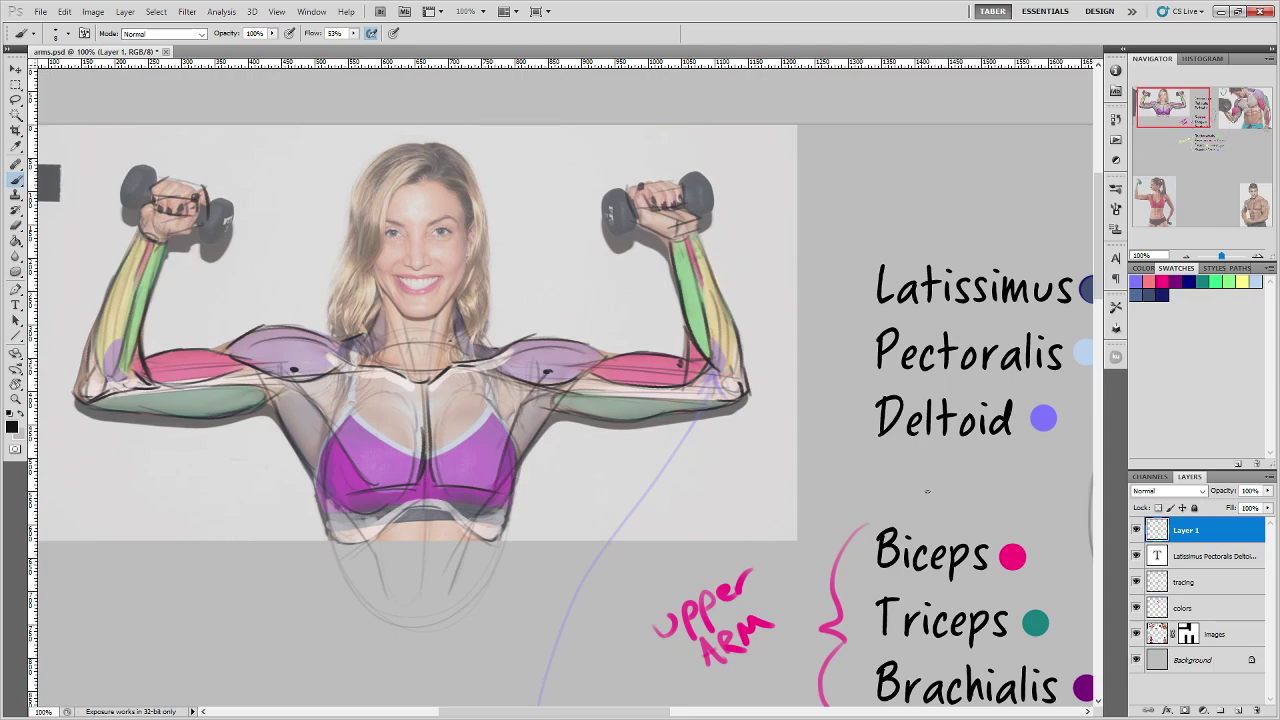
left_click_drag(931, 452, 665, 178)
mouse_move(920, 506)
left_mouse_down()
mouse_move(869, 443)
mouse_move(802, 300)
left_mouse_up()
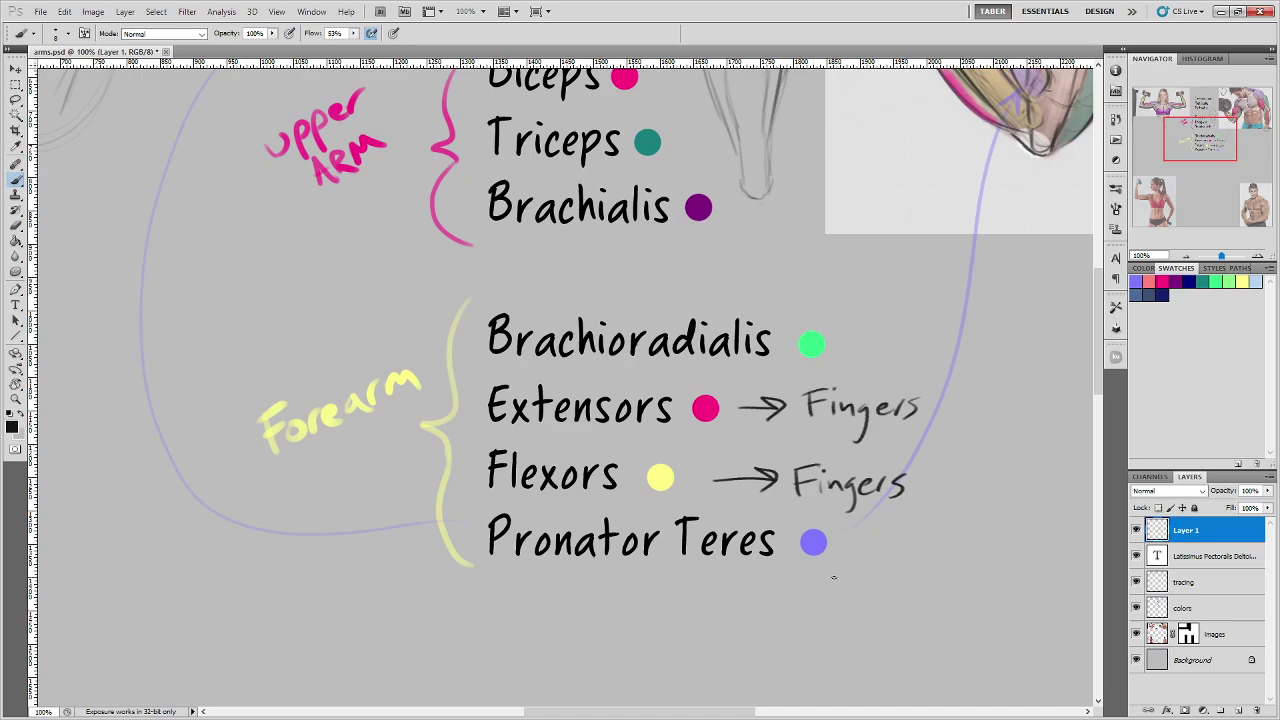
key("ctrl+minus")
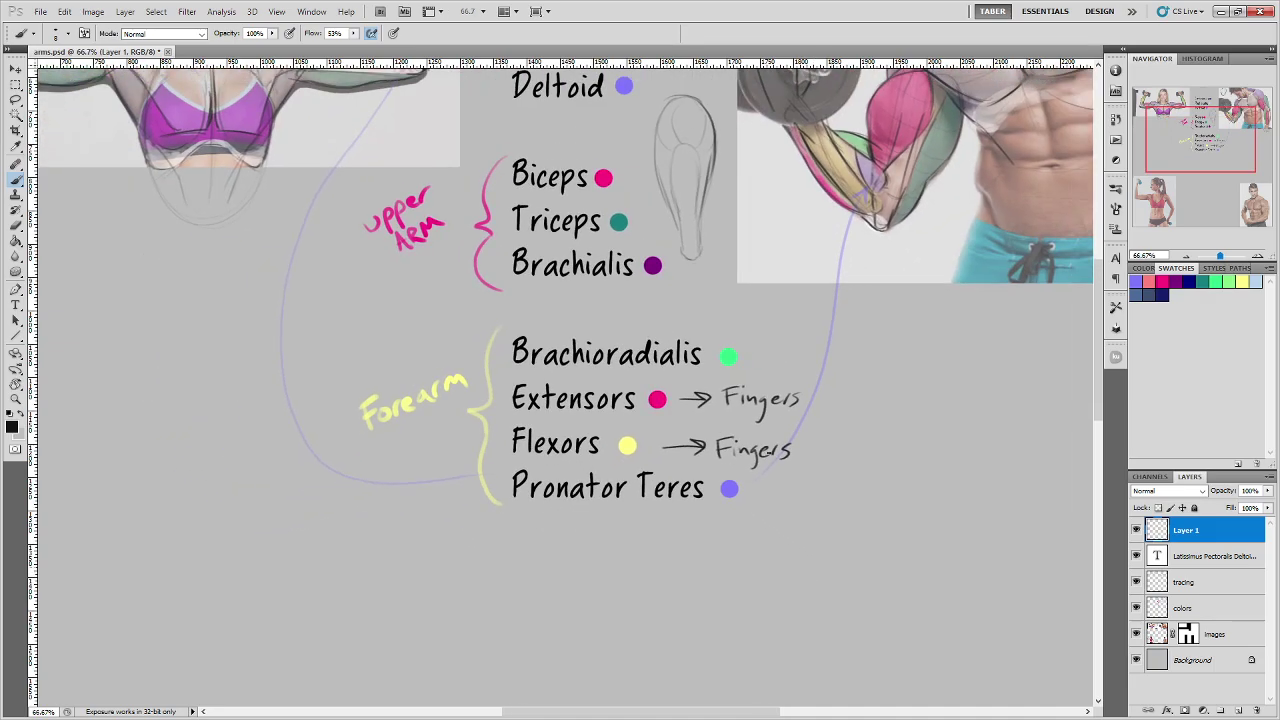
Step: Sketch a light curved stroke with a short dark stem beside the woman's raised fist, undoing the first attempt
left_click_drag(819, 345, 986, 531)
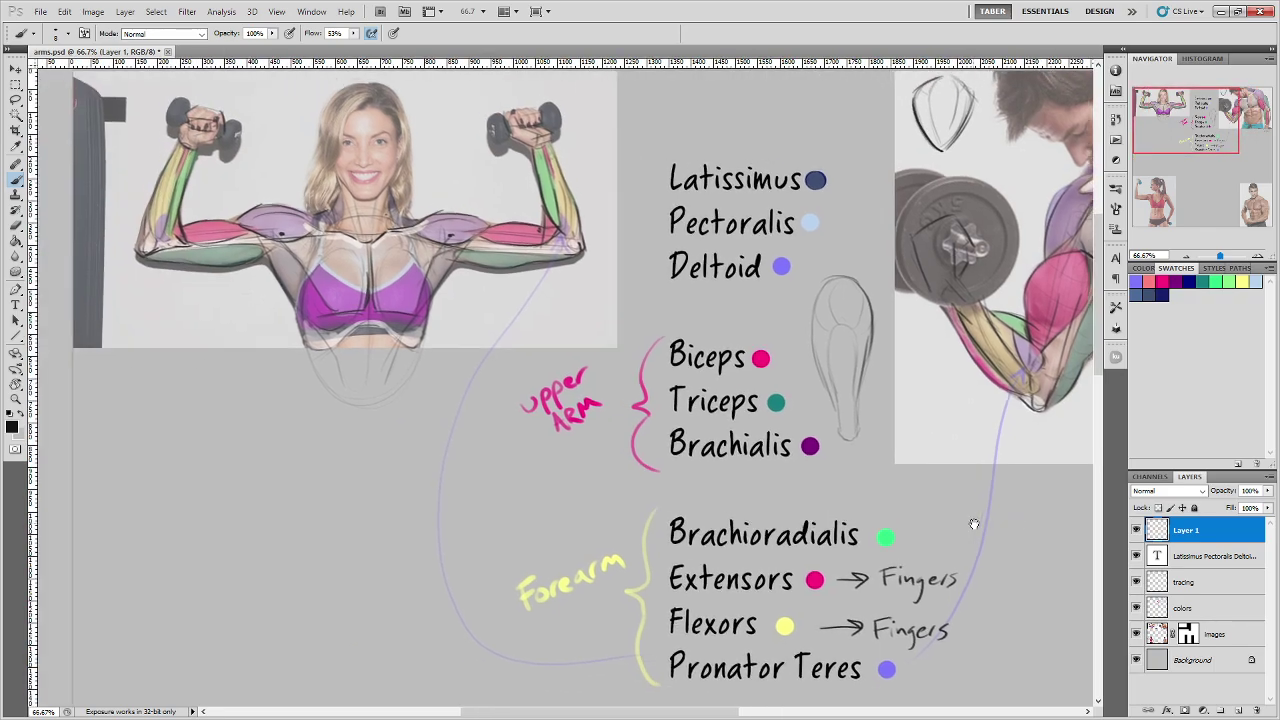
scroll(586, 413, "up", 3)
scroll(586, 413, "up", 1)
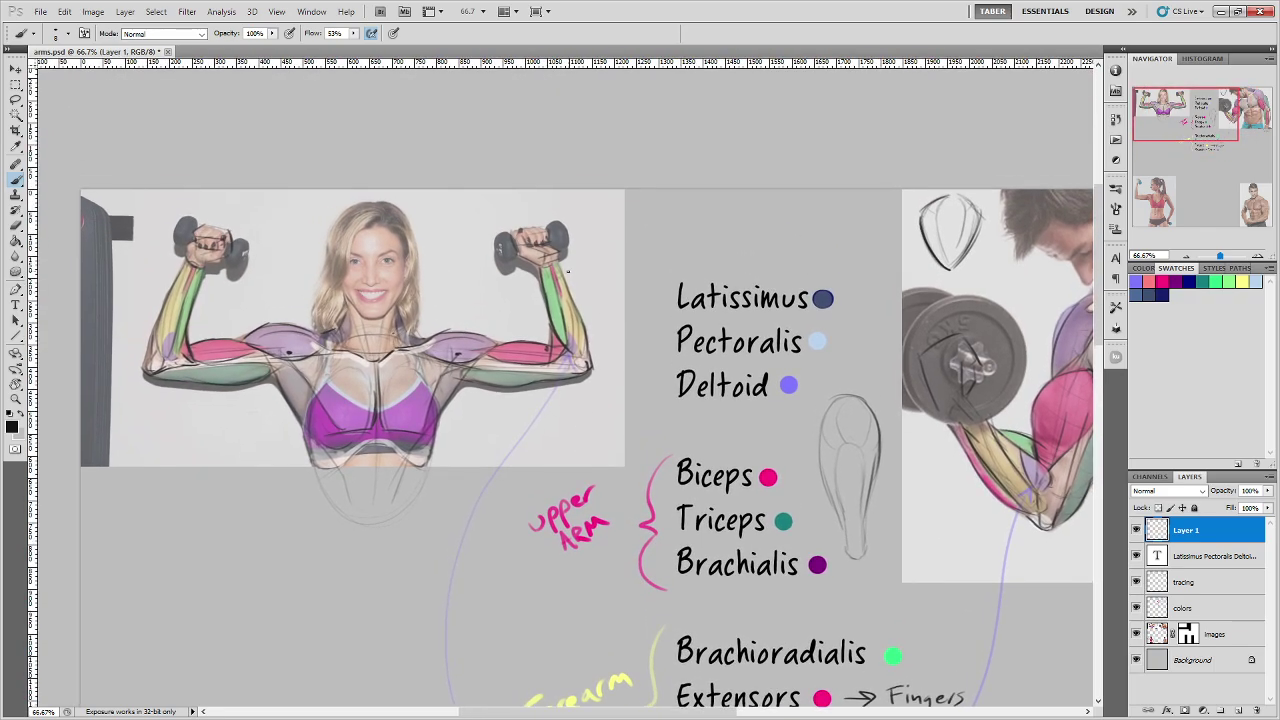
key("ctrl+plus")
key("ctrl+plus")
left_click_drag(618, 193, 782, 435)
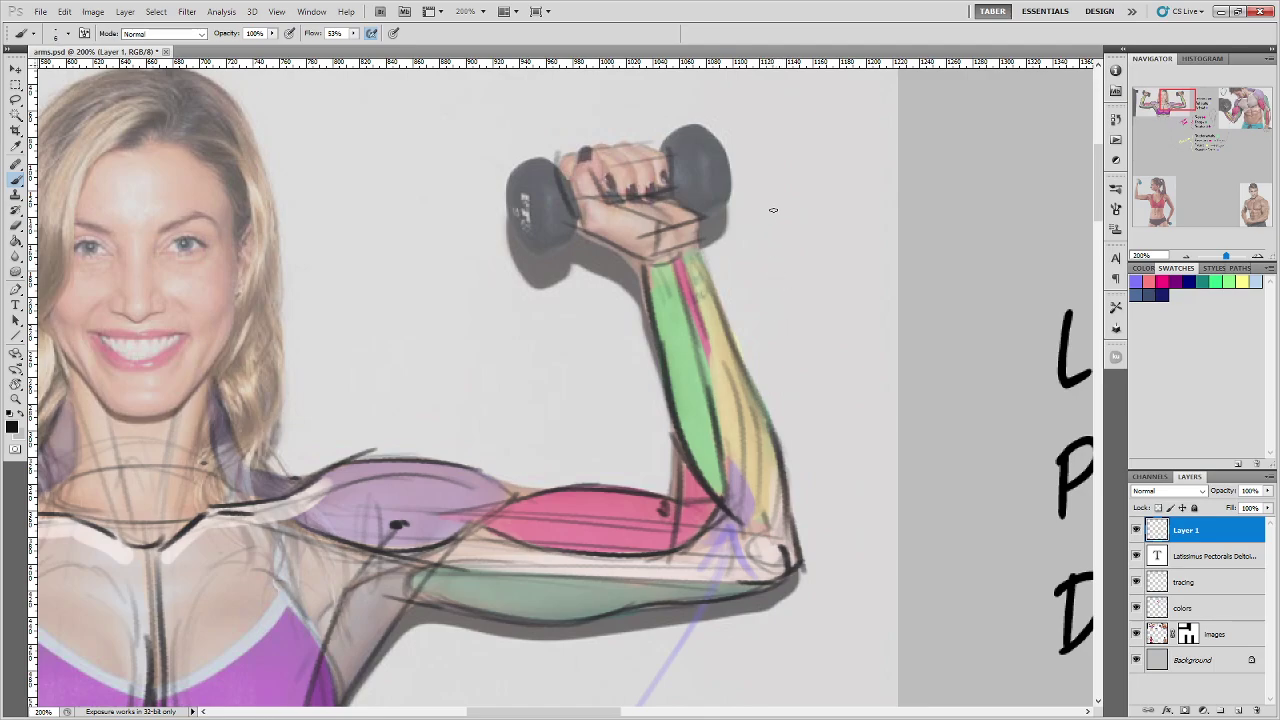
mouse_move(764, 230)
left_mouse_down()
mouse_move(827, 208)
mouse_move(762, 231)
mouse_move(820, 292)
left_mouse_up()
left_click_drag(800, 212, 828, 285)
left_click_drag(812, 212, 841, 287)
key("ctrl+alt+z")
key("ctrl+alt+z")
key("ctrl+alt+z")
left_click_drag(795, 224, 820, 276)
left_click_drag(808, 210, 830, 287)
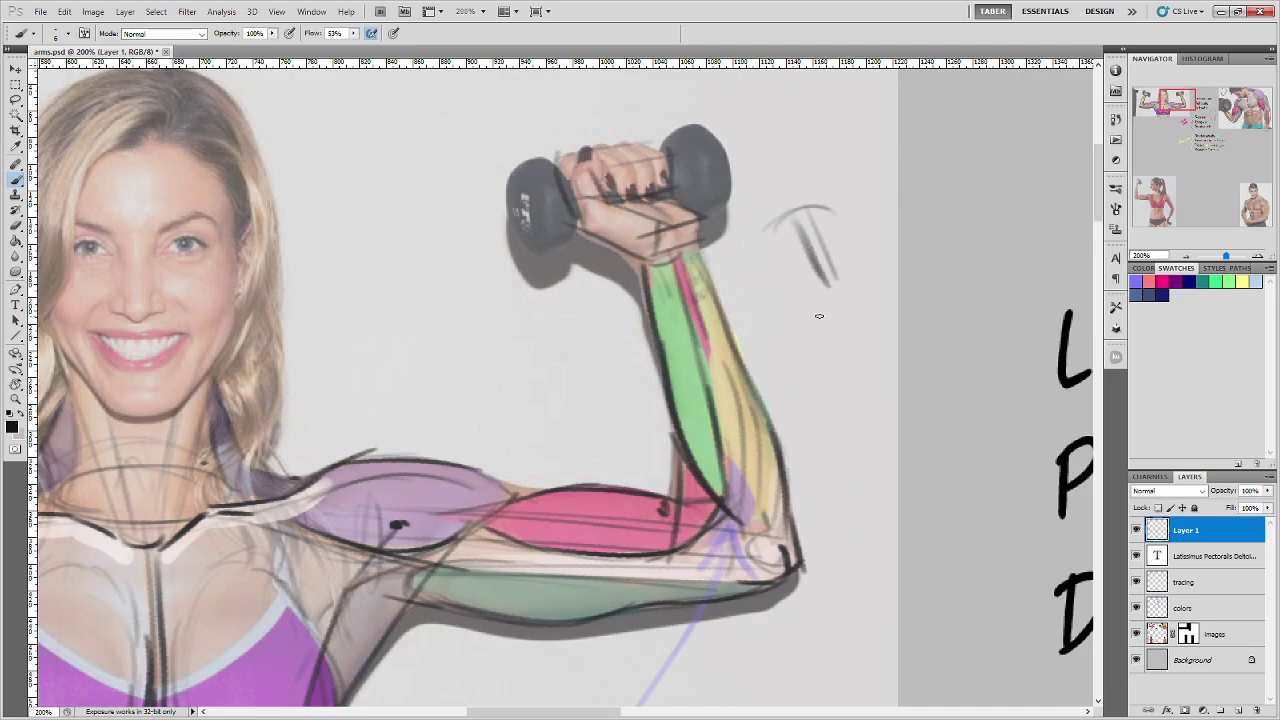
Step: Try short black marks across the pronator teres and flexors near the woman's elbow and undo them
left_click_drag(732, 452, 743, 480)
left_click_drag(749, 458, 766, 492)
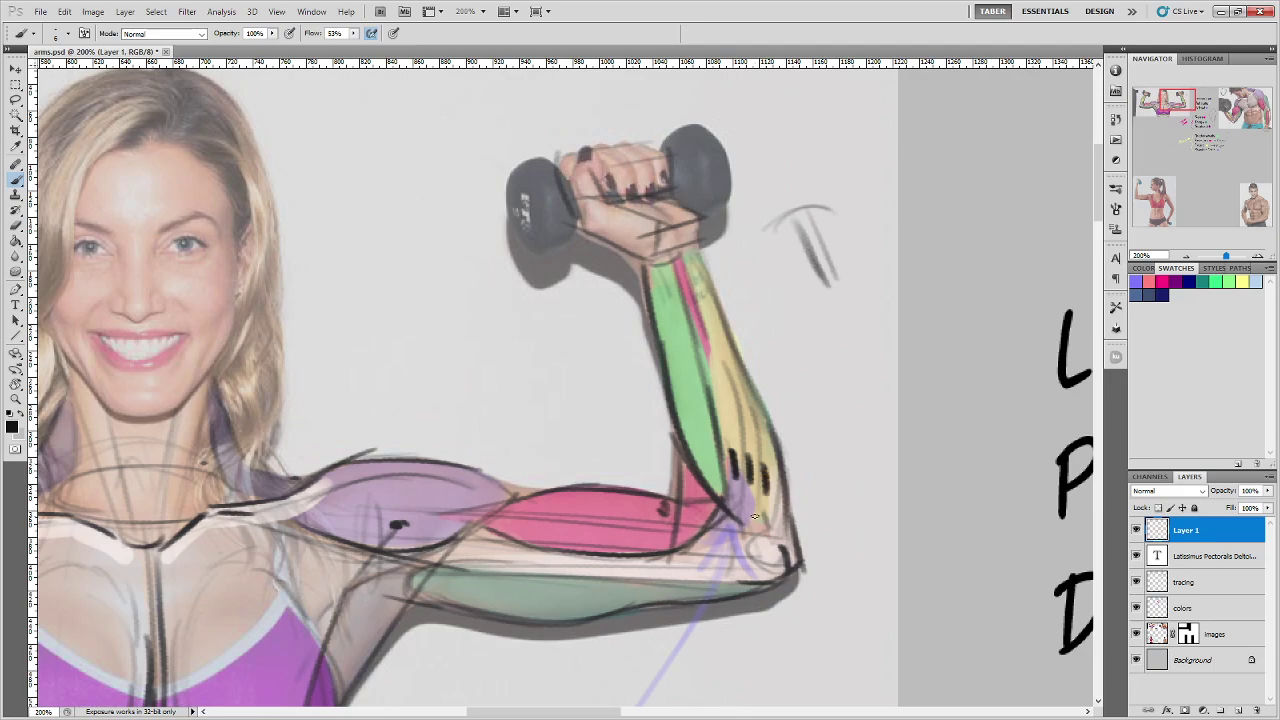
key("ctrl+alt+z")
key("ctrl+alt+z")
key("ctrl+alt+z")
key("ctrl+alt+z")
Step: Examine the forearm muscle list and the man's bent and lowered arms at 100% zoom
left_click_drag(654, 594, 852, 664)
left_click_drag(664, 555, 686, 457)
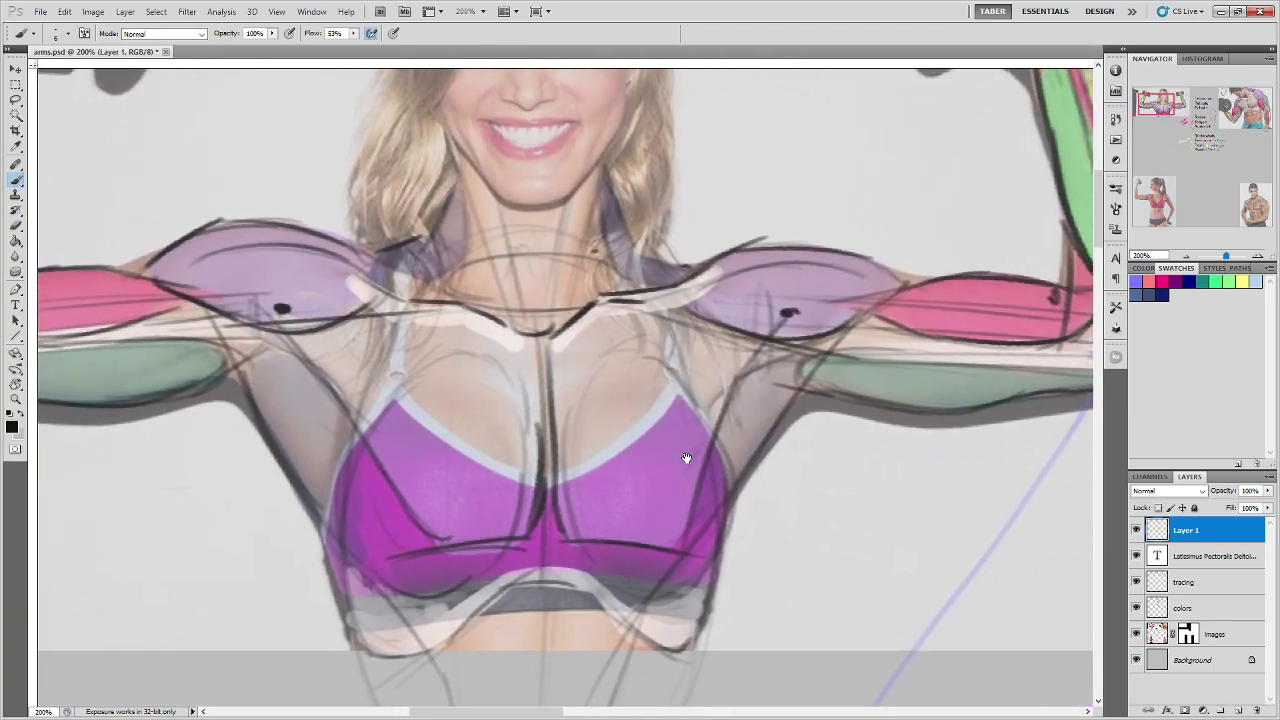
key("ctrl+minus")
left_click_drag(1019, 552, 848, 374)
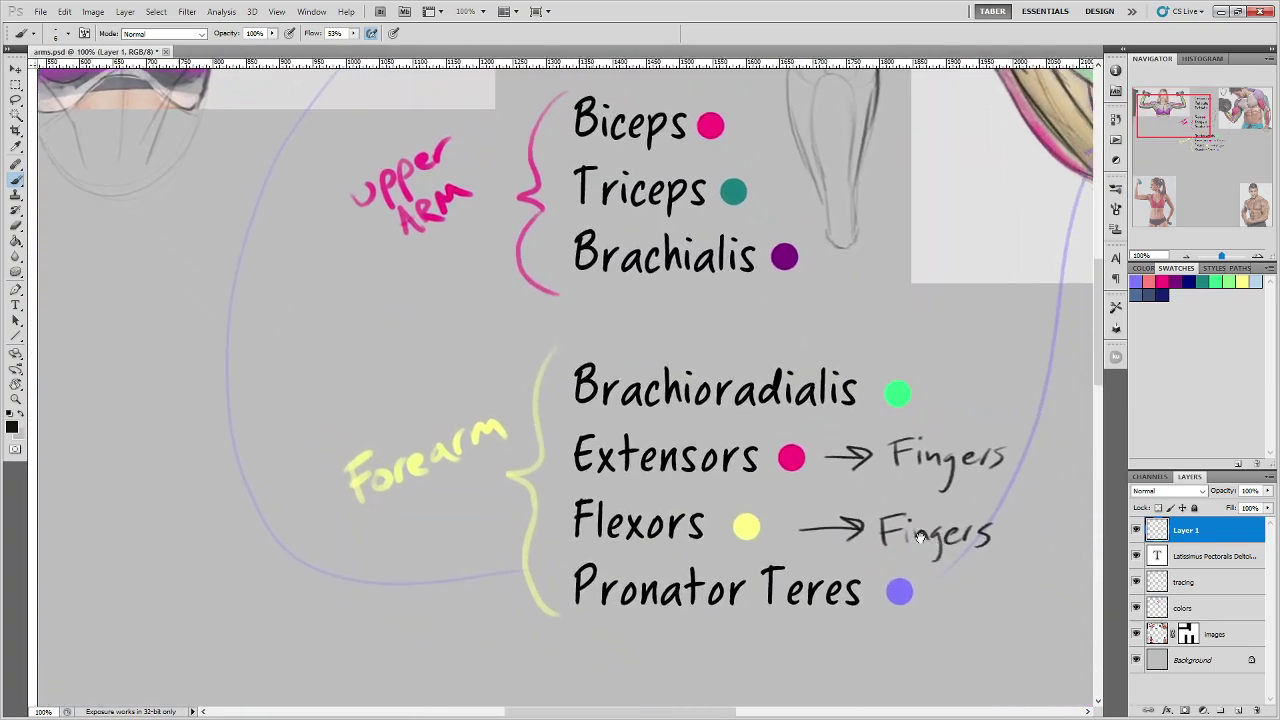
left_click_drag(884, 590, 760, 565)
left_click_drag(960, 258, 765, 660)
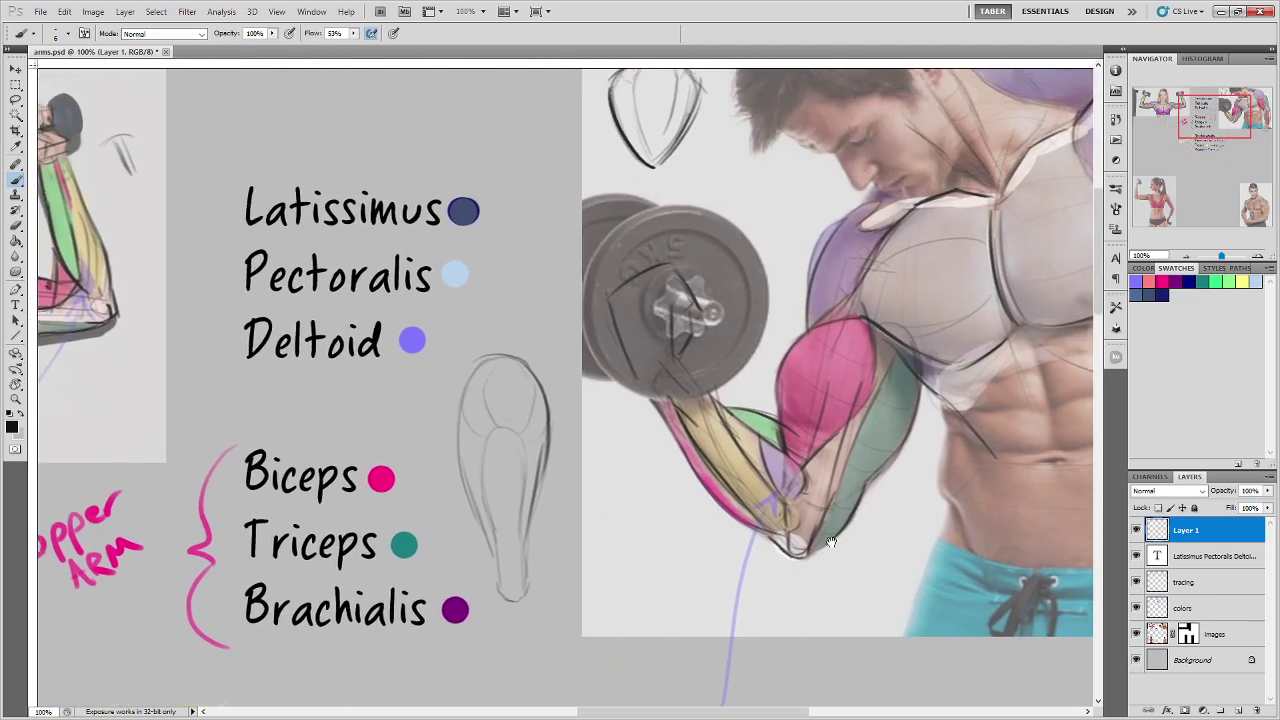
left_click_drag(868, 468, 706, 498)
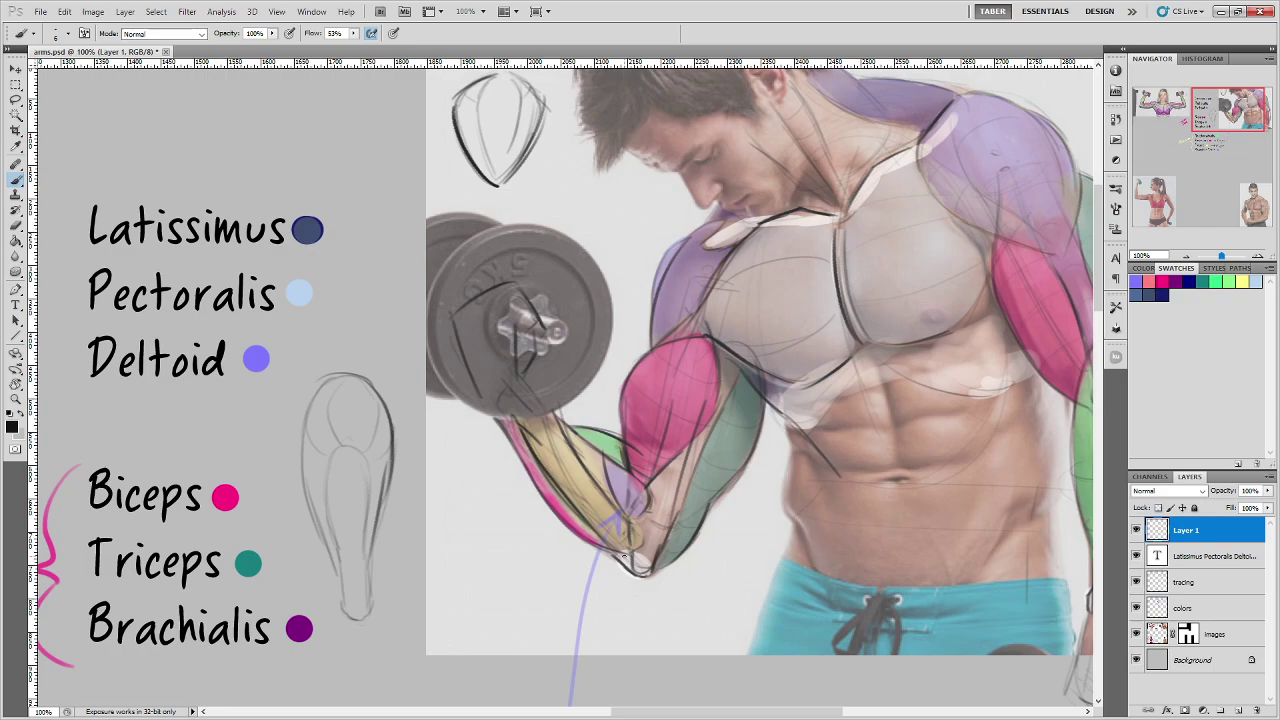
left_click_drag(1002, 494, 864, 484)
left_click_drag(797, 476, 796, 477)
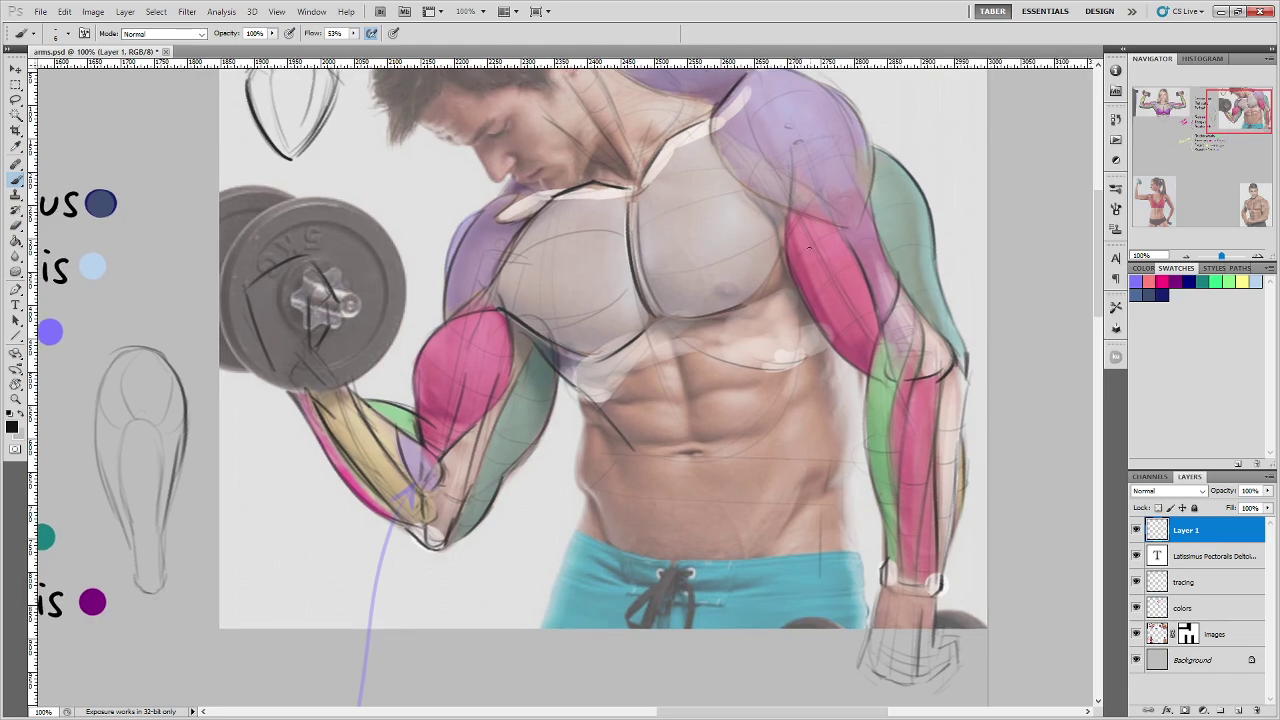
Step: Try black strokes from the biceps toward the elbow on the man's lowered arm and undo them
left_click_drag(816, 262, 884, 368)
key("ctrl+alt+z")
key("ctrl+alt+z")
Step: Start an arm sketch with a narrow V-shaped upper-arm muscle on the blank canvas below the man's photo
left_click_drag(755, 498, 723, 466)
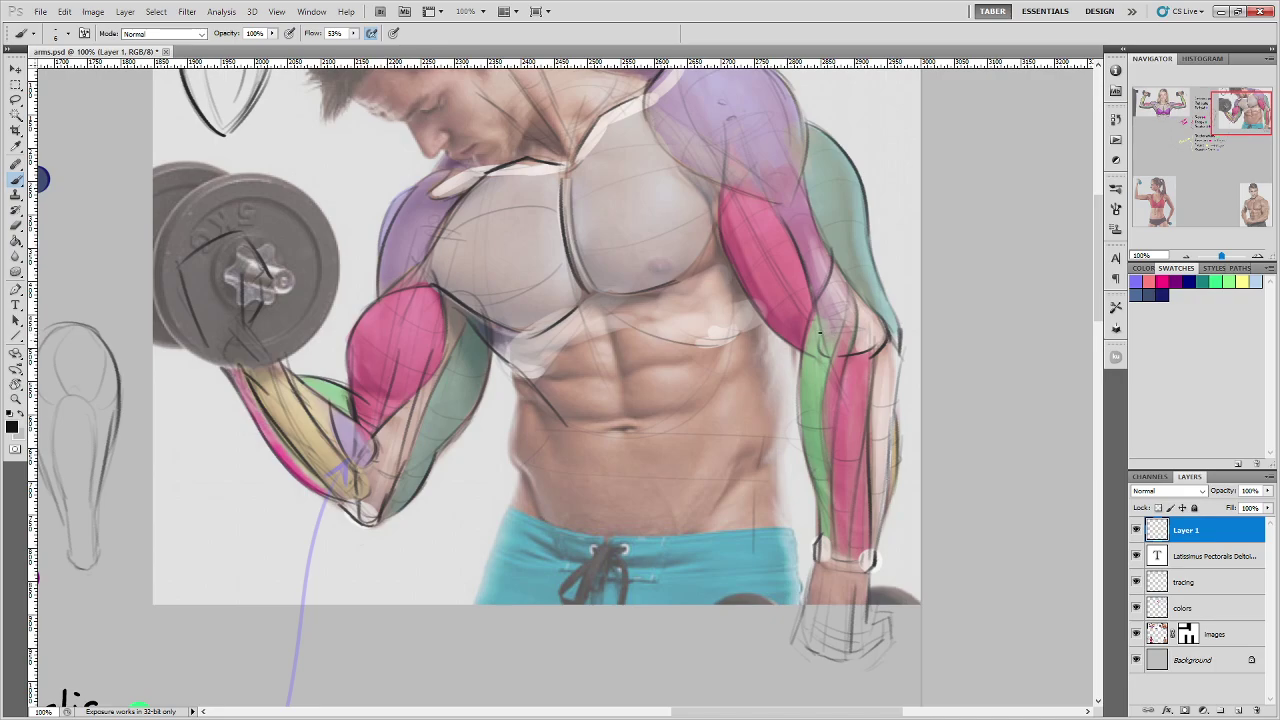
left_click_drag(577, 514, 762, 431)
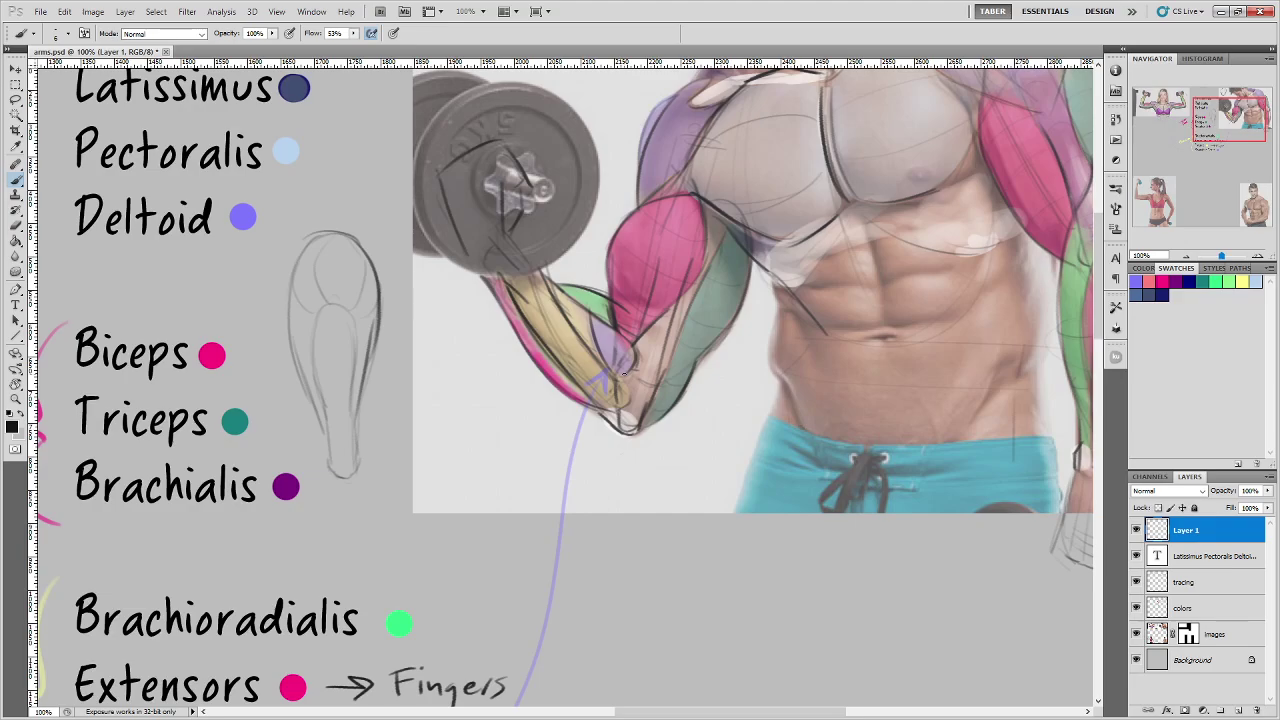
mouse_move(717, 550)
left_mouse_down()
mouse_move(691, 463)
mouse_move(658, 422)
left_mouse_up()
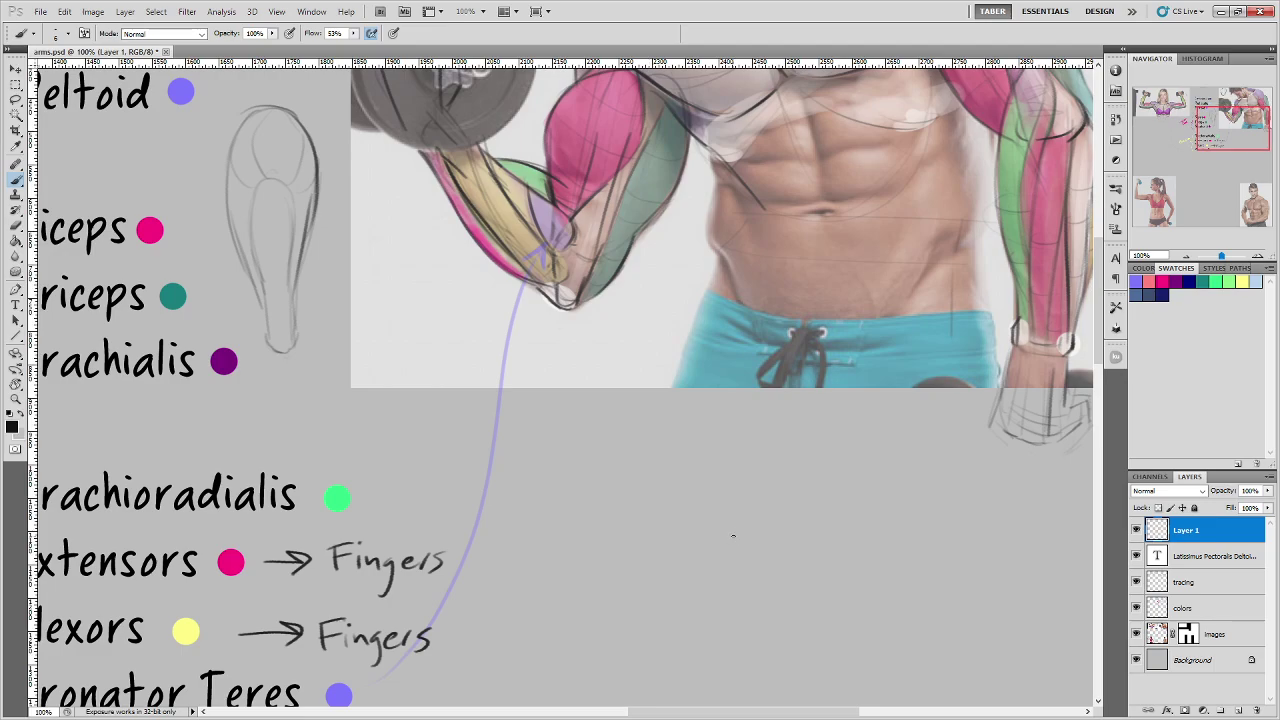
scroll(734, 534, "up", 2)
scroll(734, 534, "right", 3)
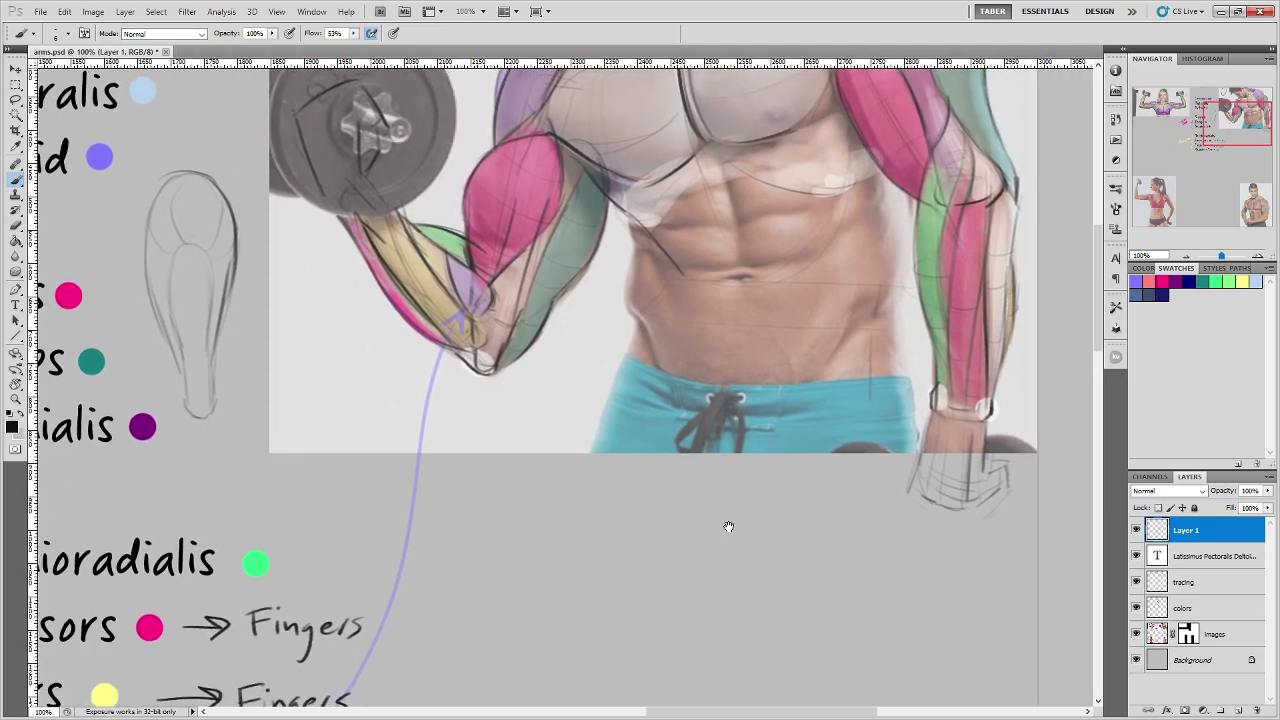
left_click_drag(728, 526, 726, 374)
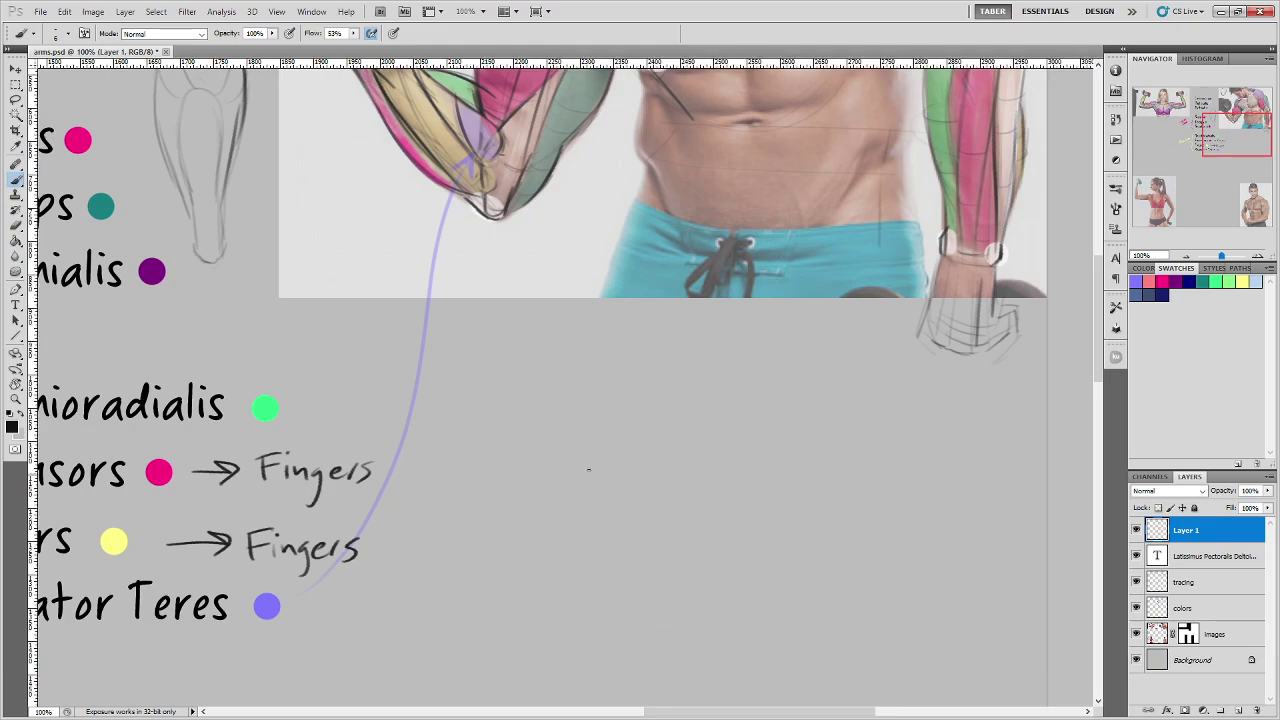
left_click_drag(588, 489, 561, 384)
mouse_move(604, 493)
left_mouse_down()
mouse_move(626, 375)
mouse_move(628, 433)
mouse_move(637, 375)
mouse_move(600, 490)
mouse_move(565, 437)
mouse_move(574, 455)
mouse_move(571, 359)
mouse_move(651, 409)
mouse_move(553, 442)
mouse_move(563, 428)
mouse_move(571, 492)
mouse_move(558, 445)
mouse_move(587, 504)
left_mouse_up()
scroll(686, 349, "down", 2)
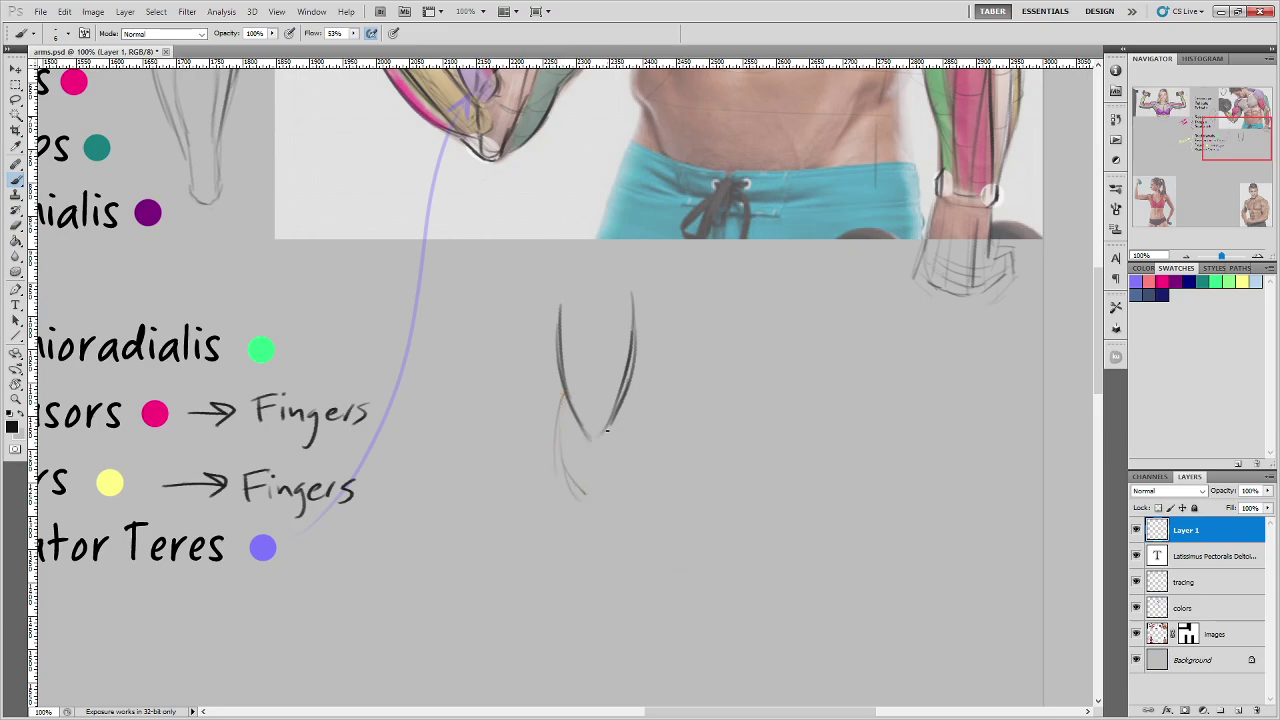
Step: Draw two curved forearm muscles wrapping the V's tip, with a central line tapering between them
left_click_drag(633, 425, 586, 528)
left_click_drag(630, 458, 565, 552)
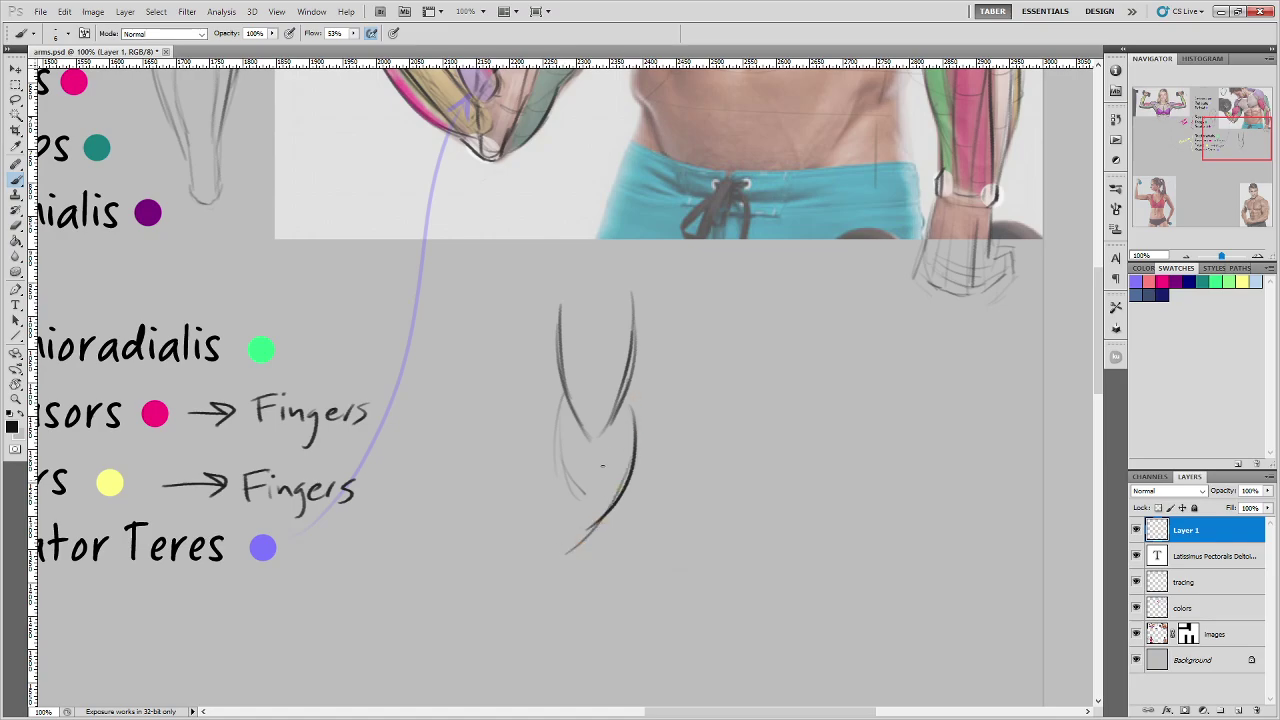
left_click_drag(599, 434, 566, 546)
left_click_drag(589, 466, 572, 551)
left_click_drag(556, 420, 586, 492)
left_click_drag(566, 385, 575, 488)
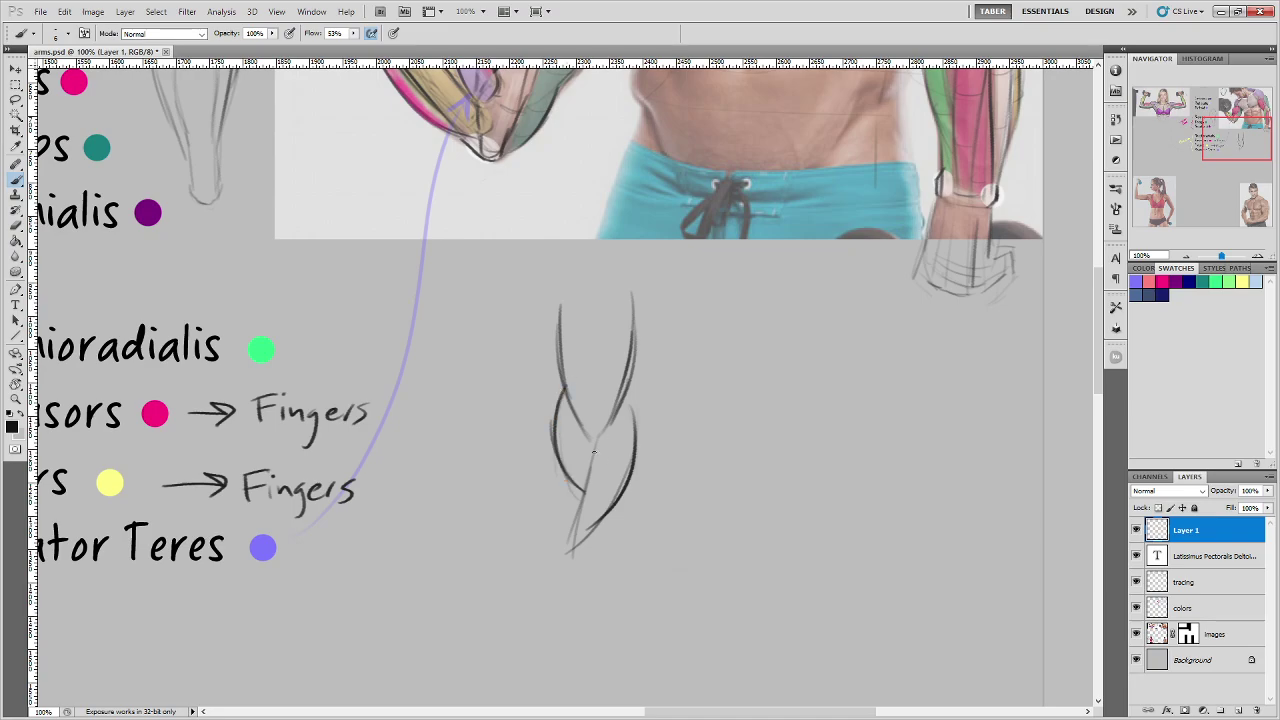
Step: Darken the V's sides, add a curved arrow beside it, and undo the trial arcs across its tip
mouse_move(596, 436)
left_mouse_down()
mouse_move(584, 502)
mouse_move(636, 432)
mouse_move(632, 405)
left_mouse_up()
mouse_move(629, 390)
left_mouse_down()
mouse_move(638, 454)
mouse_move(558, 335)
mouse_move(564, 372)
left_mouse_up()
mouse_move(636, 334)
left_mouse_down()
mouse_move(598, 444)
mouse_move(648, 392)
mouse_move(648, 404)
left_mouse_up()
mouse_move(566, 388)
left_mouse_down()
mouse_move(620, 380)
mouse_move(606, 410)
left_mouse_up()
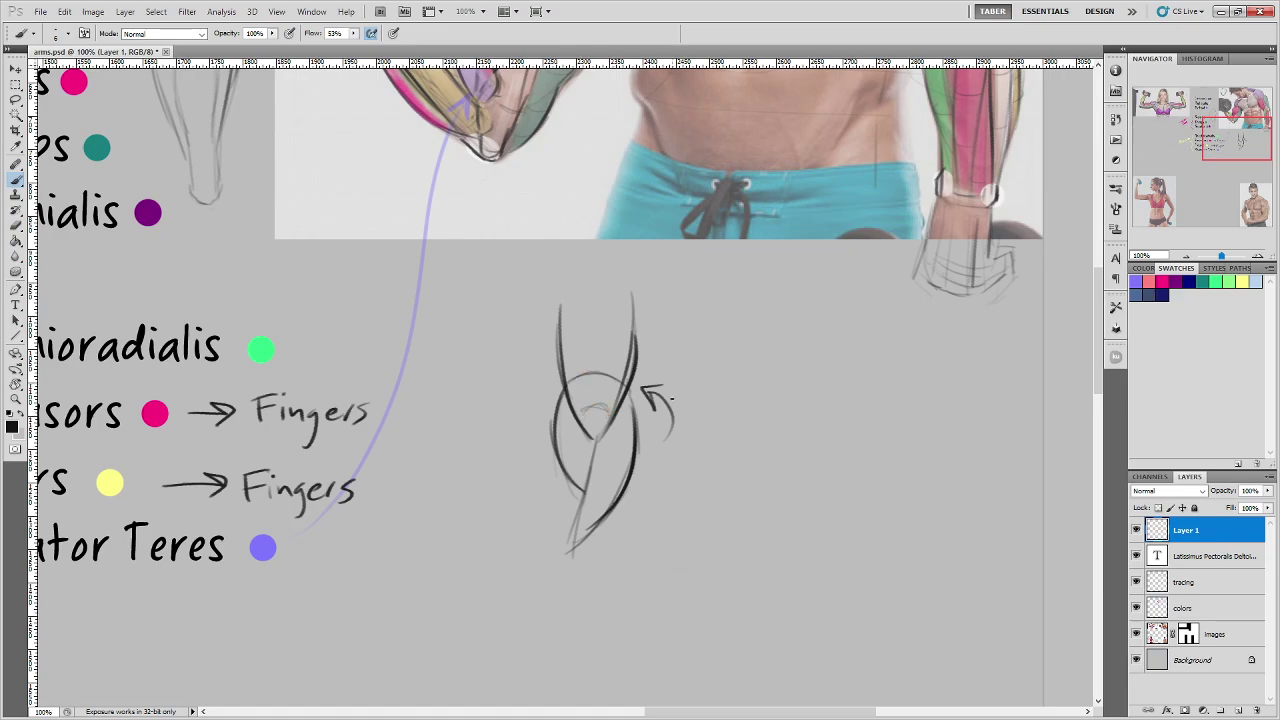
left_click_drag(610, 395, 594, 395)
key("ctrl+alt+z")
key("ctrl+alt+z")
key("ctrl+alt+z")
key("ctrl+alt+z")
key("ctrl+alt+z")
key("ctrl+alt+z")
left_click_drag(590, 358, 570, 376)
Step: Compare the new arm sketch with the traced muscles on the man's bent and lowered arms
left_click_drag(726, 374, 686, 591)
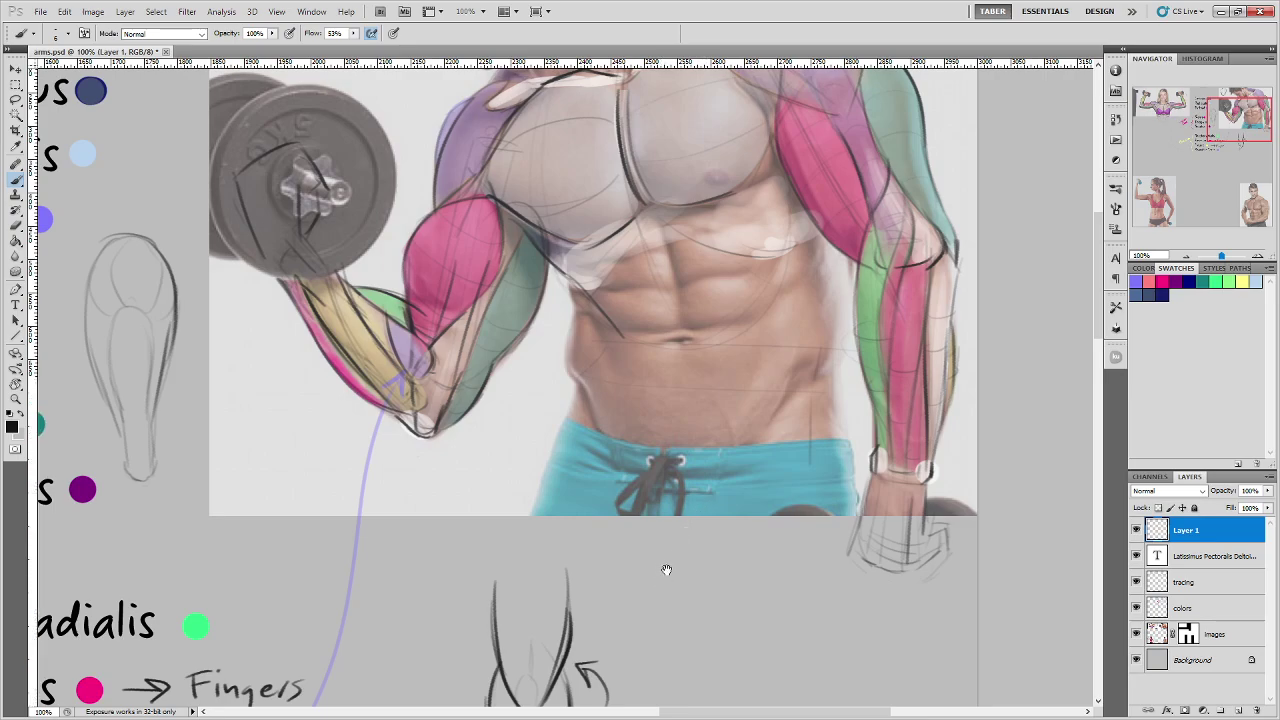
left_click_drag(667, 569, 693, 386)
left_click_drag(592, 515, 601, 417)
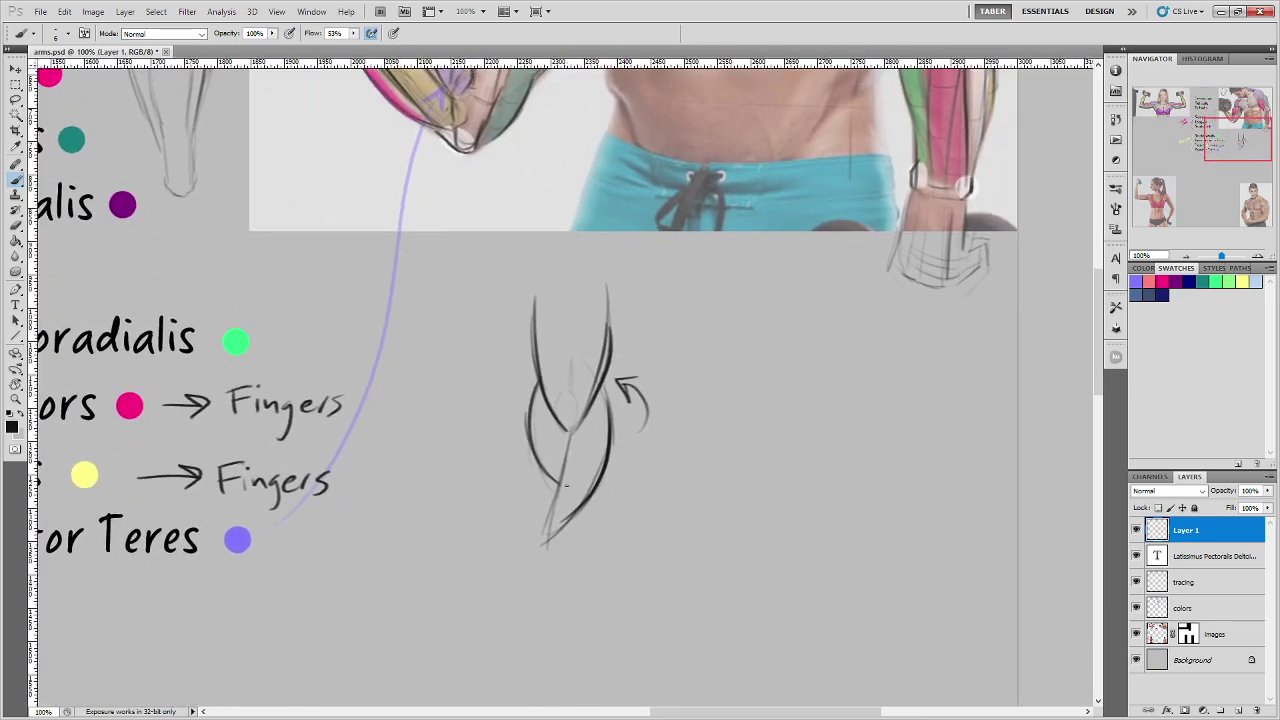
left_click_drag(497, 423, 449, 603)
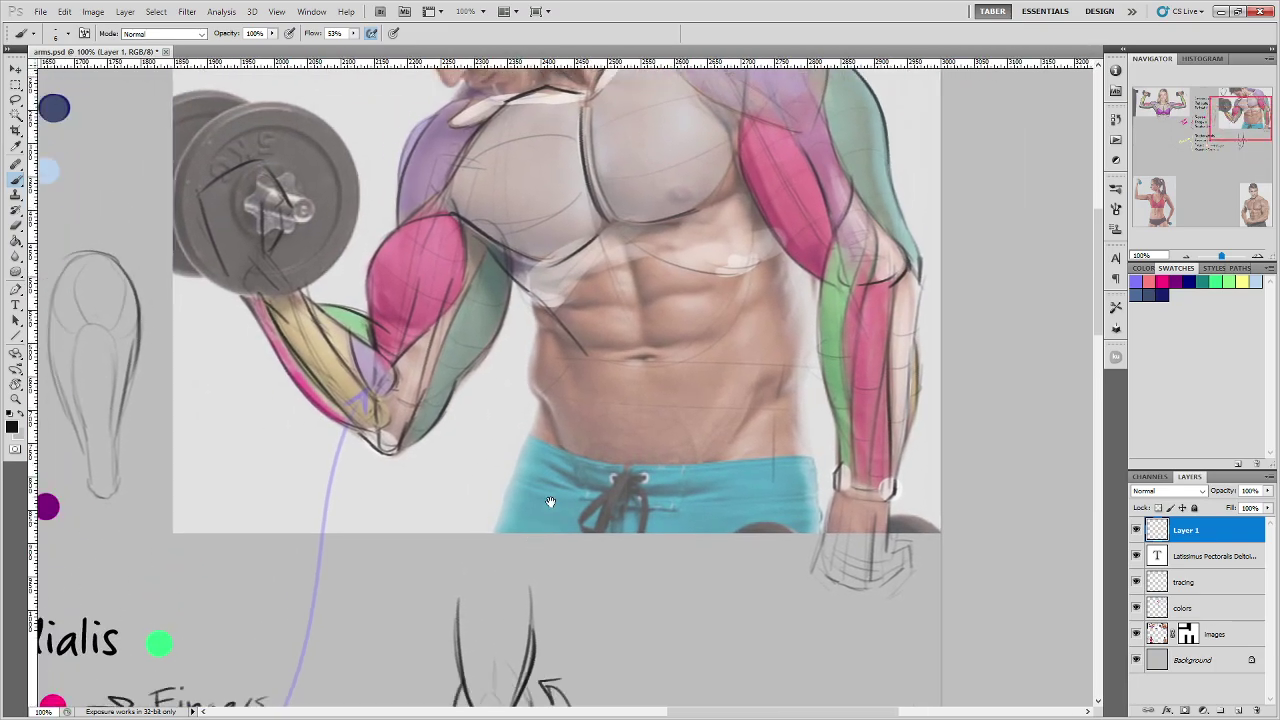
left_click_drag(551, 502, 680, 185)
left_click_drag(609, 420, 654, 305)
left_click_drag(569, 457, 497, 460)
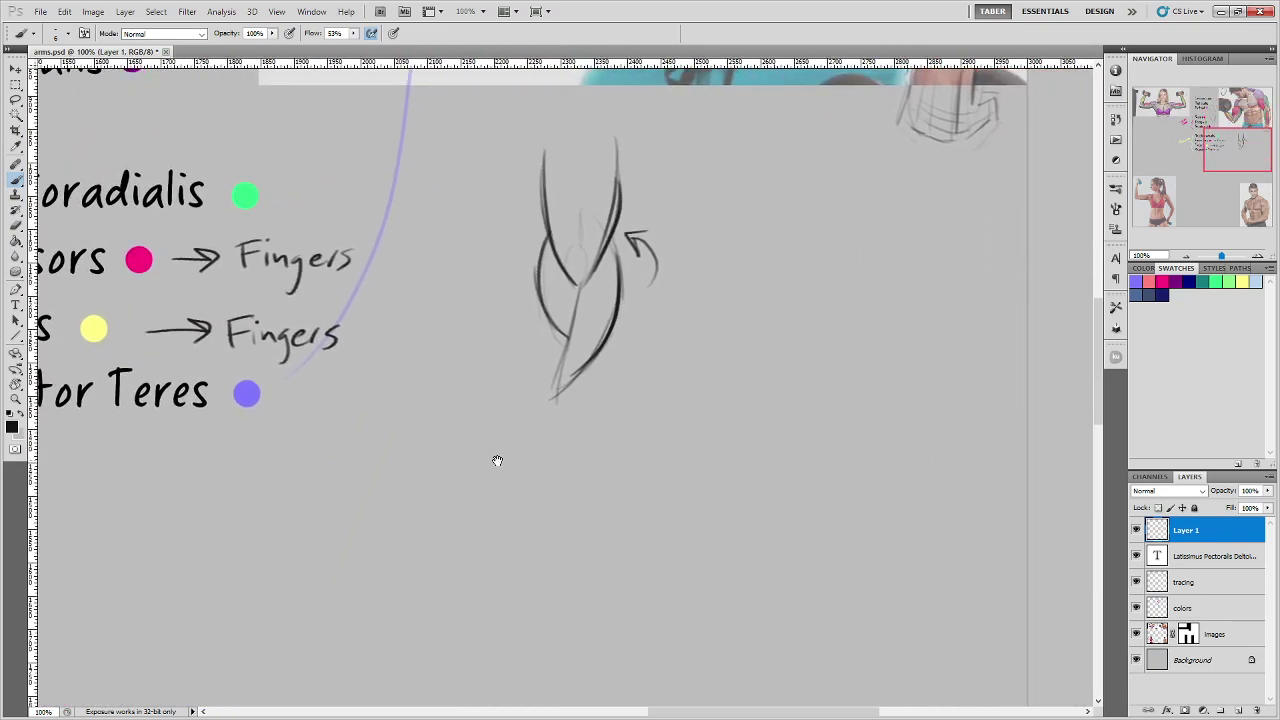
left_click_drag(680, 389, 508, 436)
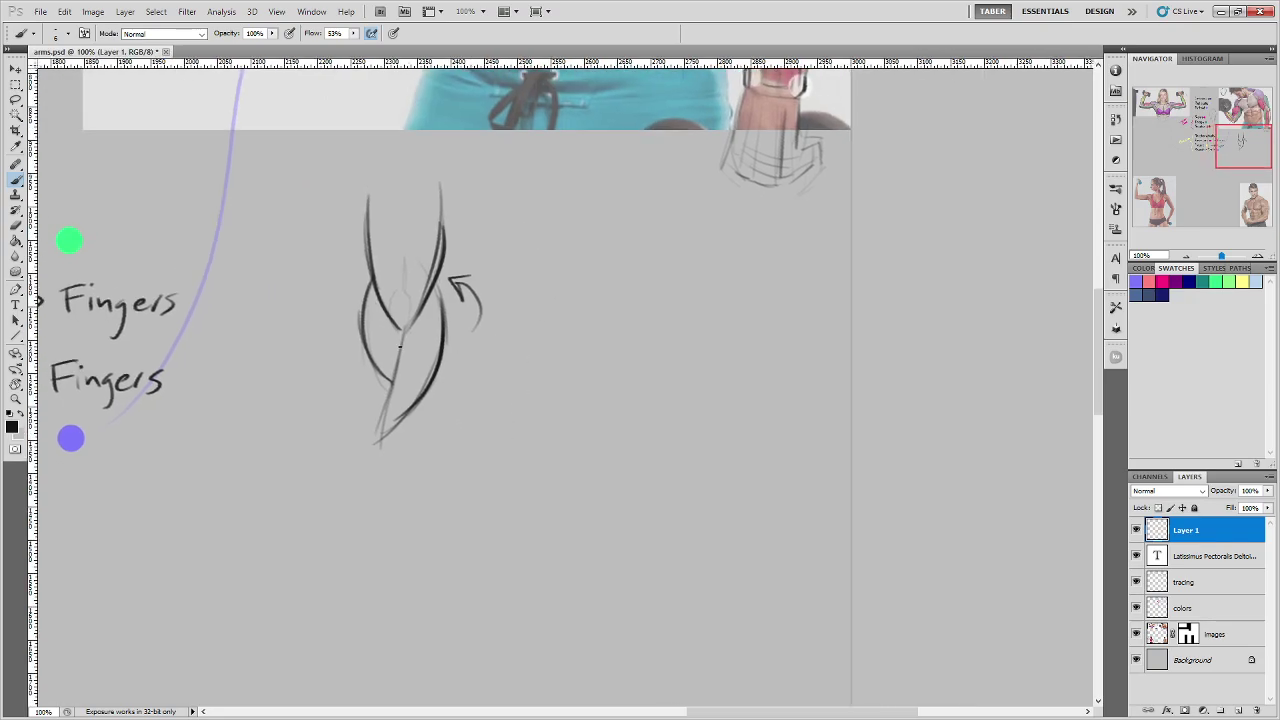
Step: Outline both outer sides of the forearm around the sketched muscles, tapering down to the wrist
mouse_move(370, 309)
left_mouse_down()
mouse_move(428, 273)
mouse_move(405, 404)
mouse_move(430, 524)
left_mouse_up()
left_click_drag(418, 440, 432, 530)
mouse_move(418, 244)
left_mouse_down()
mouse_move(406, 278)
mouse_move(430, 532)
left_mouse_up()
left_click_drag(497, 462, 492, 546)
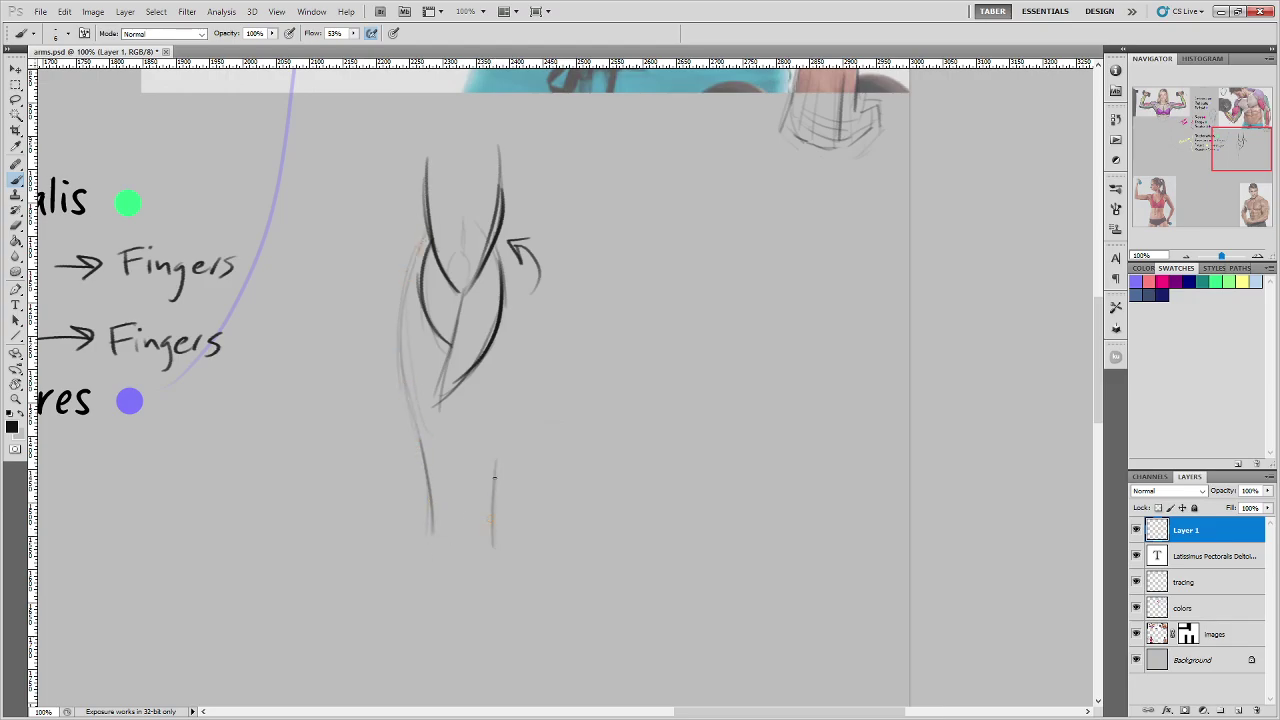
left_click_drag(515, 380, 501, 428)
left_click_drag(520, 252, 505, 340)
left_click_drag(515, 296, 513, 344)
Step: Redraw the forearm muscles as two rounded lobes meeting in a central cleft, with darker outer contours
left_click_drag(470, 312, 512, 308)
left_click_drag(457, 342, 514, 306)
mouse_move(457, 343)
left_mouse_down()
mouse_move(479, 311)
mouse_move(457, 367)
mouse_move(439, 309)
mouse_move(417, 304)
mouse_move(455, 344)
mouse_move(413, 301)
mouse_move(455, 344)
mouse_move(455, 366)
mouse_move(498, 316)
mouse_move(465, 390)
mouse_move(482, 322)
left_mouse_up()
key("ctrl+alt+z")
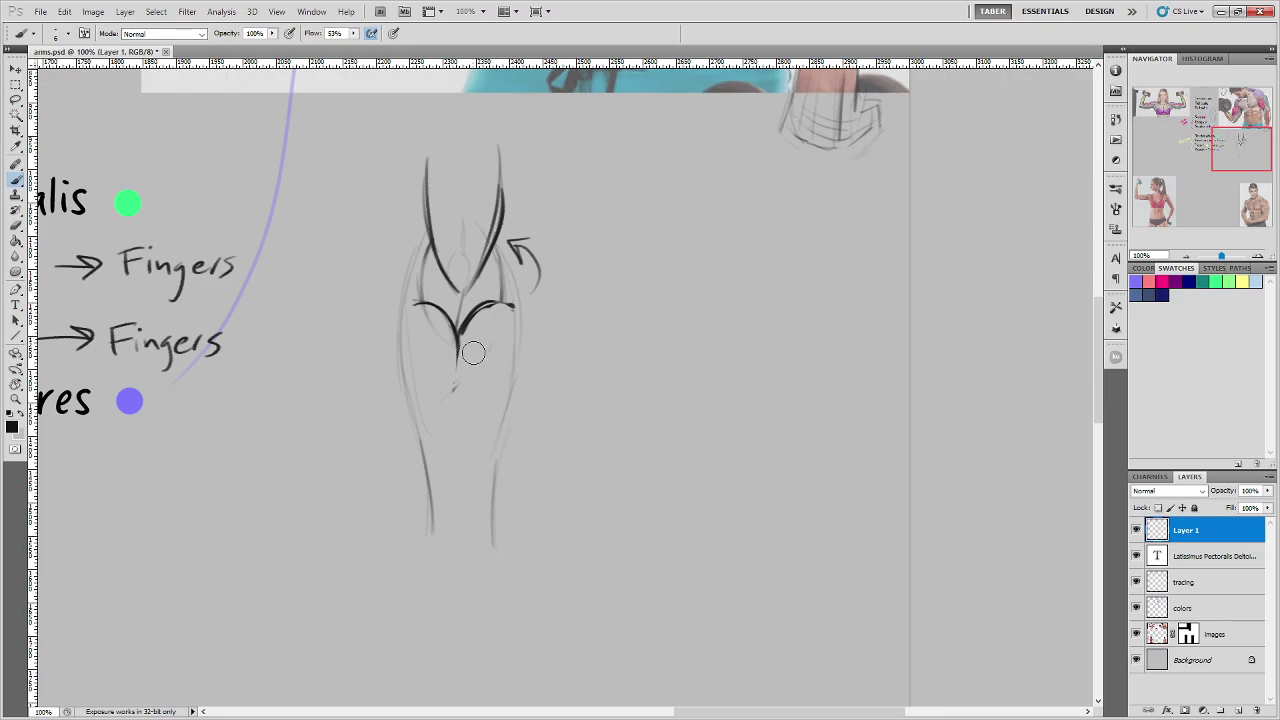
mouse_move(416, 304)
left_mouse_down()
mouse_move(398, 349)
mouse_move(411, 405)
mouse_move(397, 323)
left_mouse_up()
left_click_drag(513, 310, 507, 400)
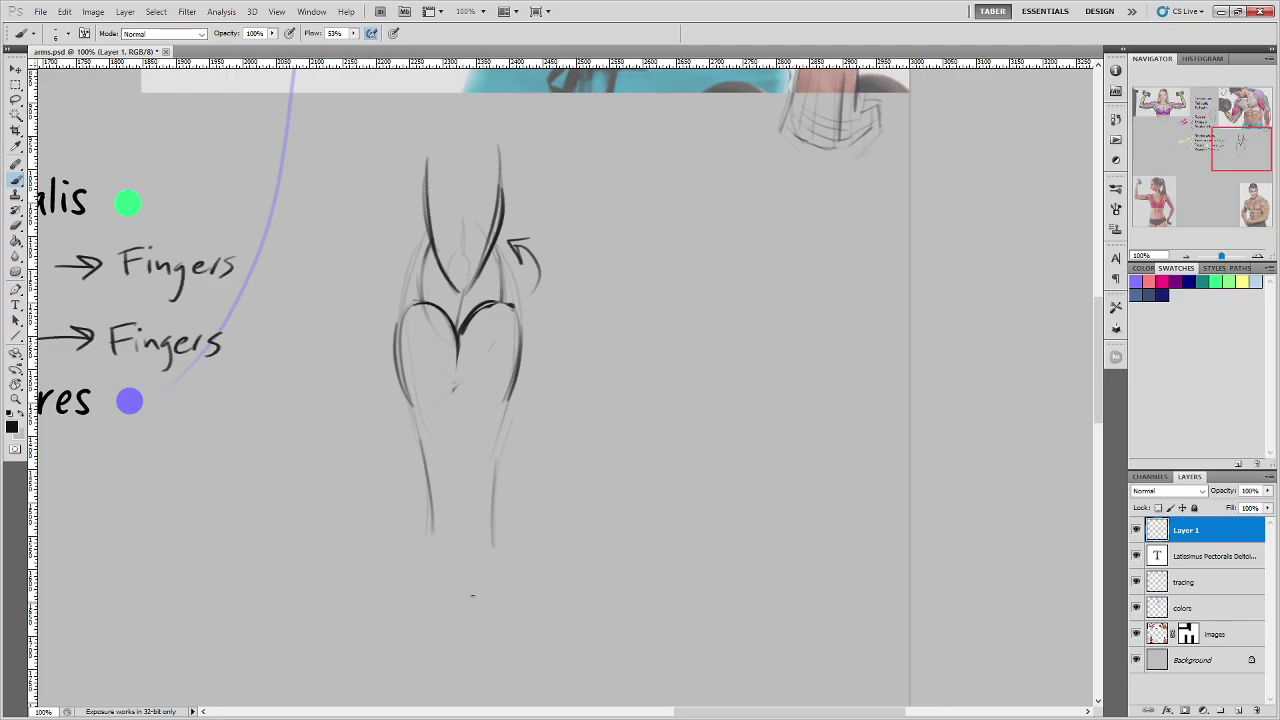
Step: Extend the forearm contours below the lobes, close the wrist with a line, and undo the last stroke
left_click_drag(410, 408, 427, 514)
mouse_move(420, 464)
left_mouse_down()
mouse_move(422, 542)
mouse_move(494, 545)
left_mouse_up()
left_click_drag(405, 402, 438, 522)
left_click_drag(505, 400, 471, 494)
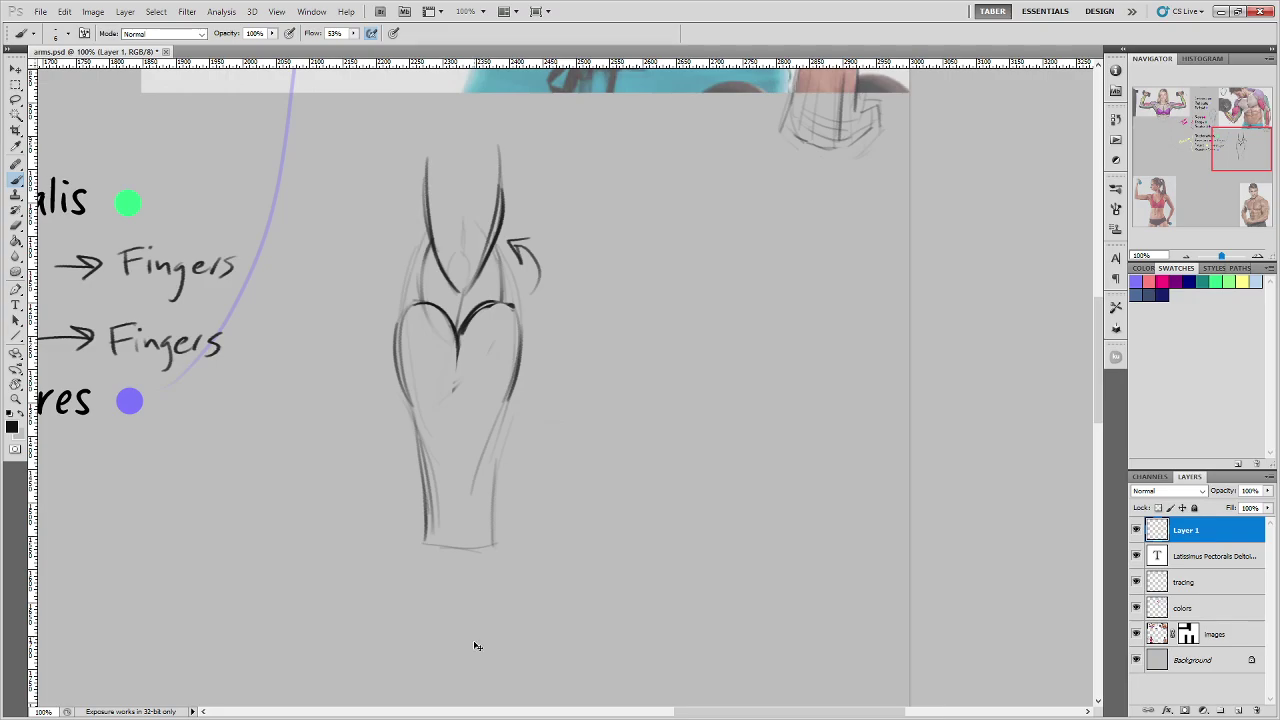
key("ctrl+z")
Step: Compare the woman's raised arms with the tracing and colors layers hidden, then with both layers shown again
left_click_drag(608, 269, 589, 457)
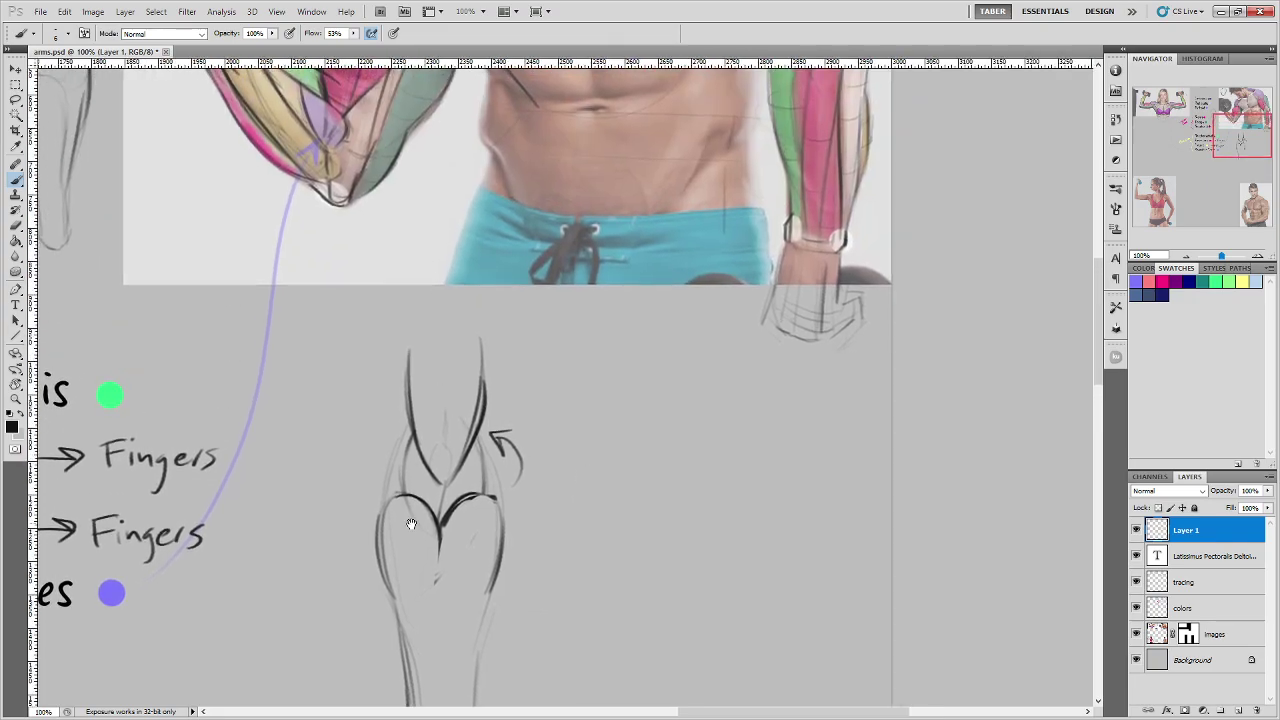
mouse_move(716, 298)
left_mouse_down()
mouse_move(567, 557)
mouse_move(713, 479)
left_mouse_up()
left_click_drag(408, 588, 689, 403)
left_click_drag(606, 443, 674, 397)
left_click_drag(435, 356, 792, 478)
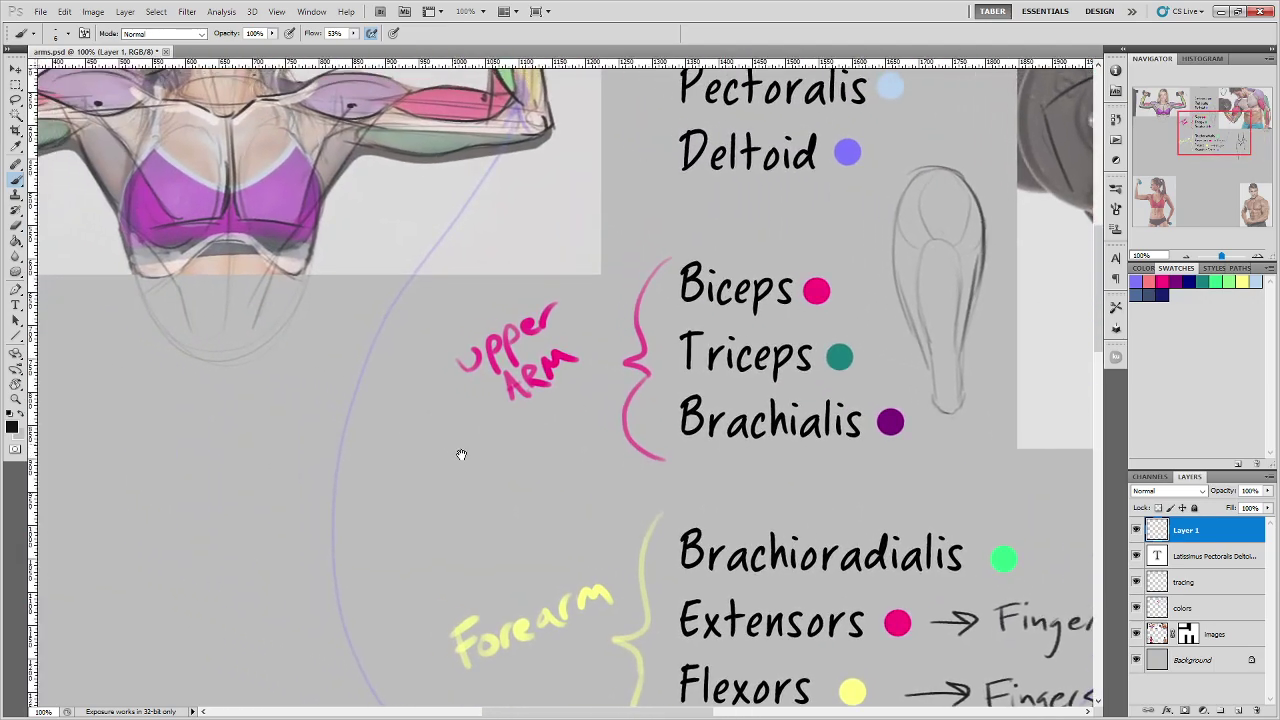
left_click_drag(457, 451, 571, 606)
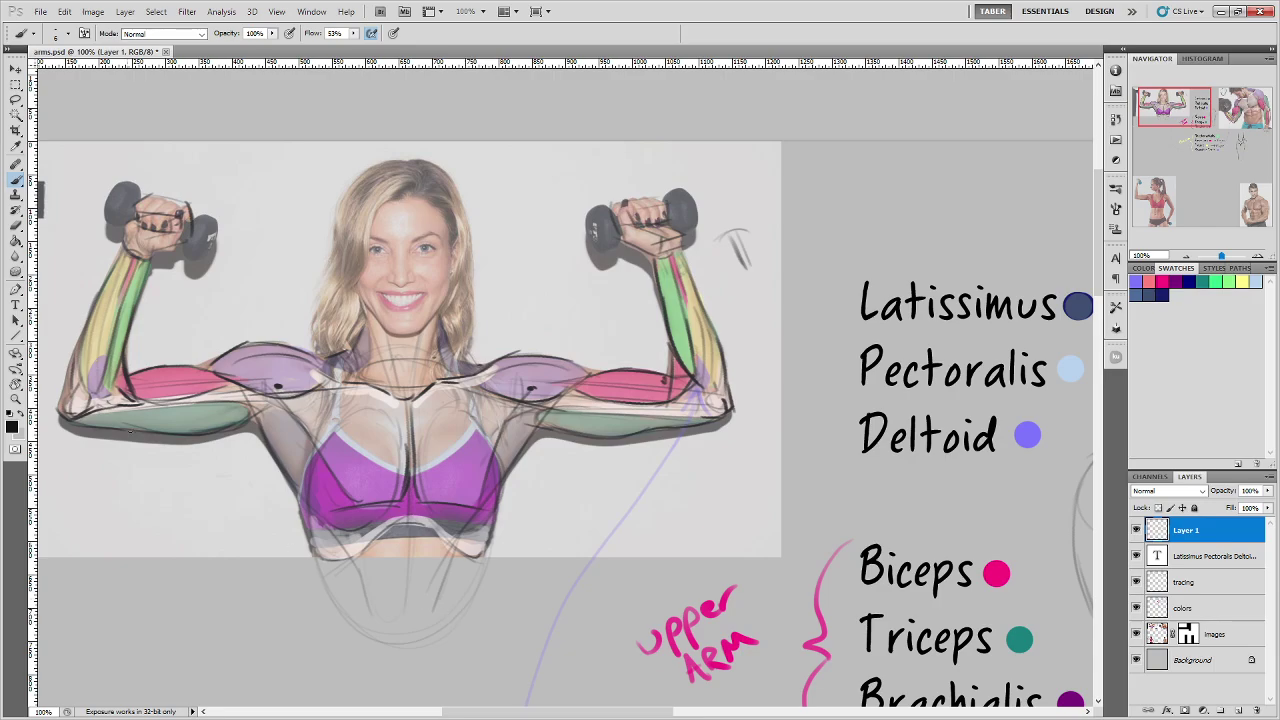
left_click(1136, 582)
left_click(1136, 608)
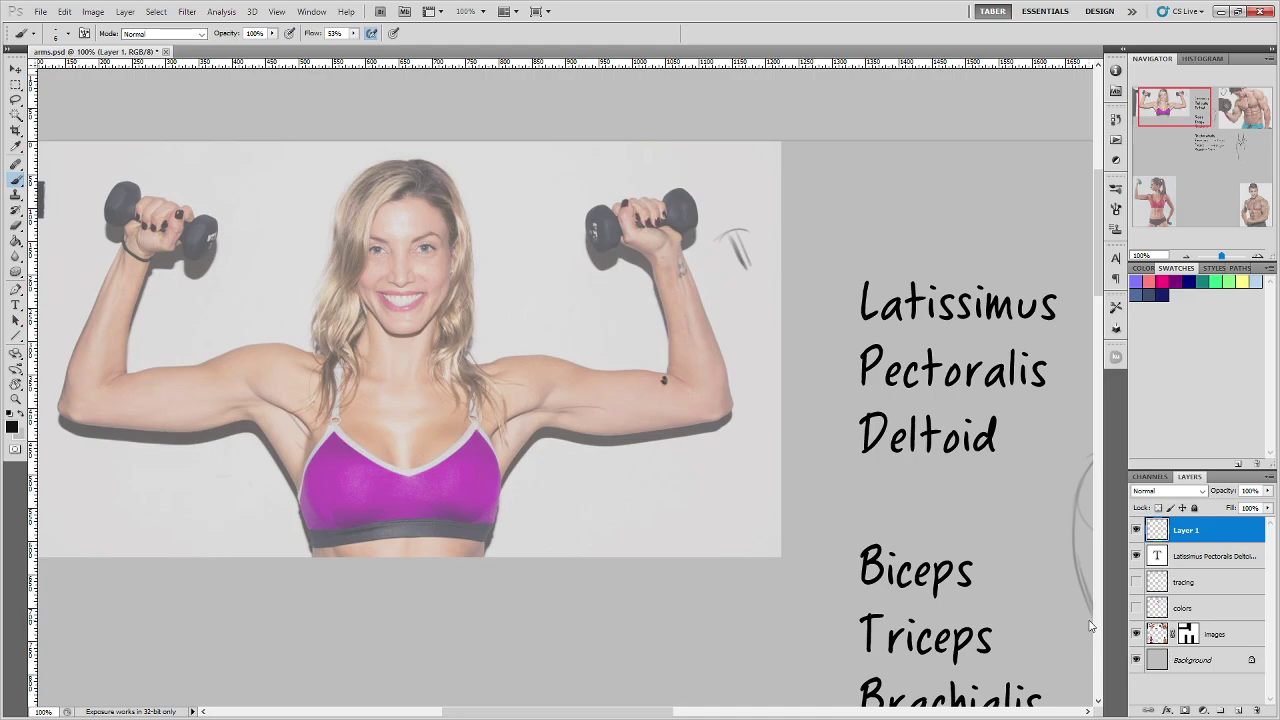
left_click(1136, 582)
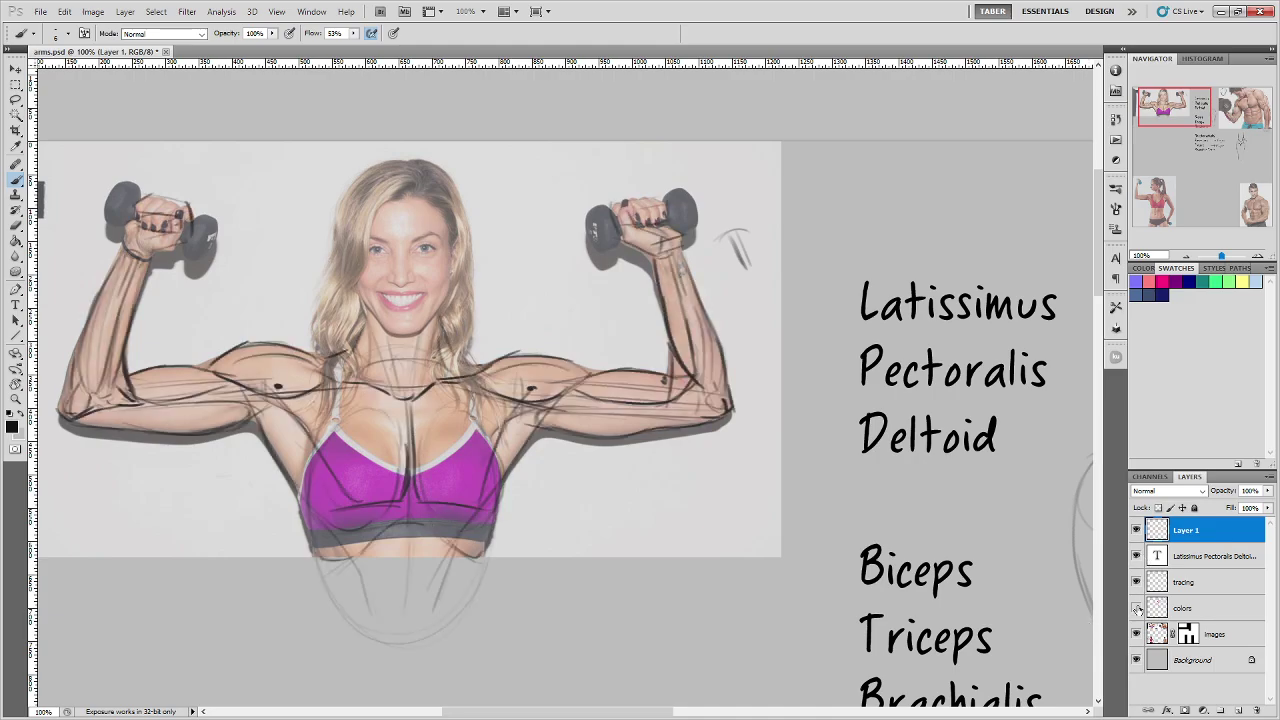
left_click(1136, 608)
Step: Look over the untraced photos of the red-top woman and the shirtless man, ending close up on the man
key("ctrl+minus")
left_click_drag(951, 596, 561, 457)
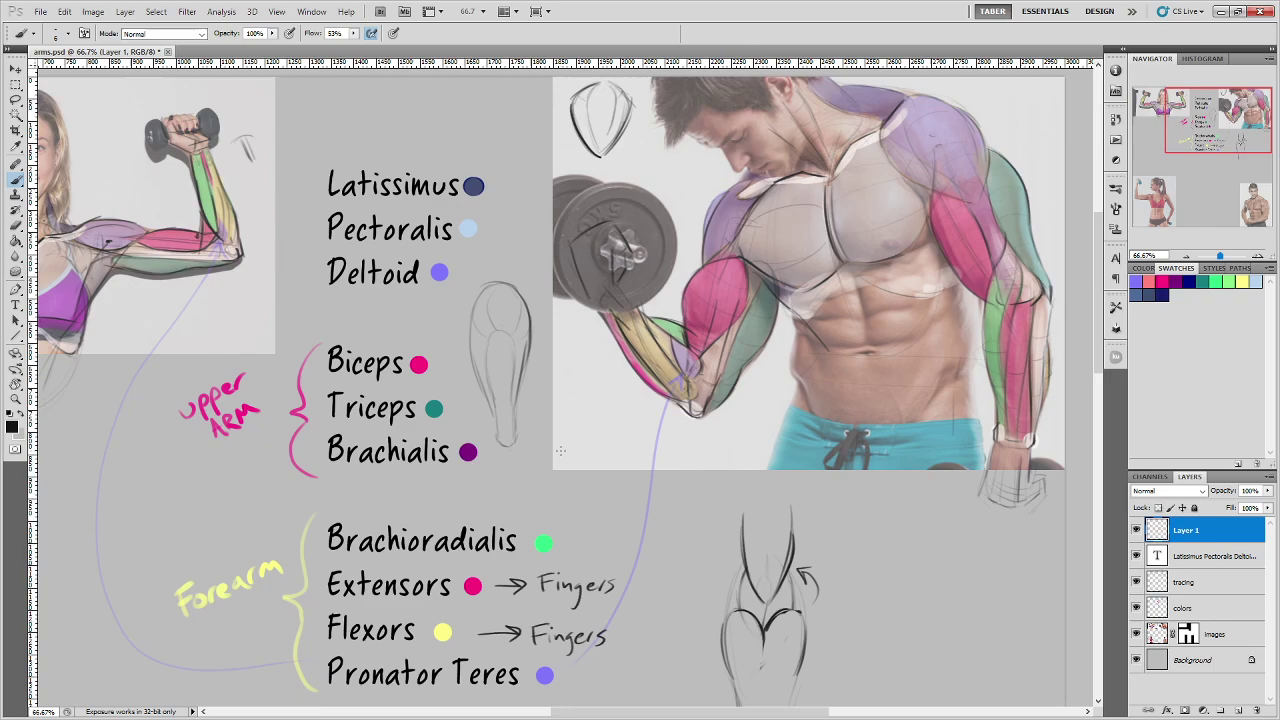
mouse_move(865, 528)
left_mouse_down()
mouse_move(829, 334)
mouse_move(786, 271)
left_mouse_up()
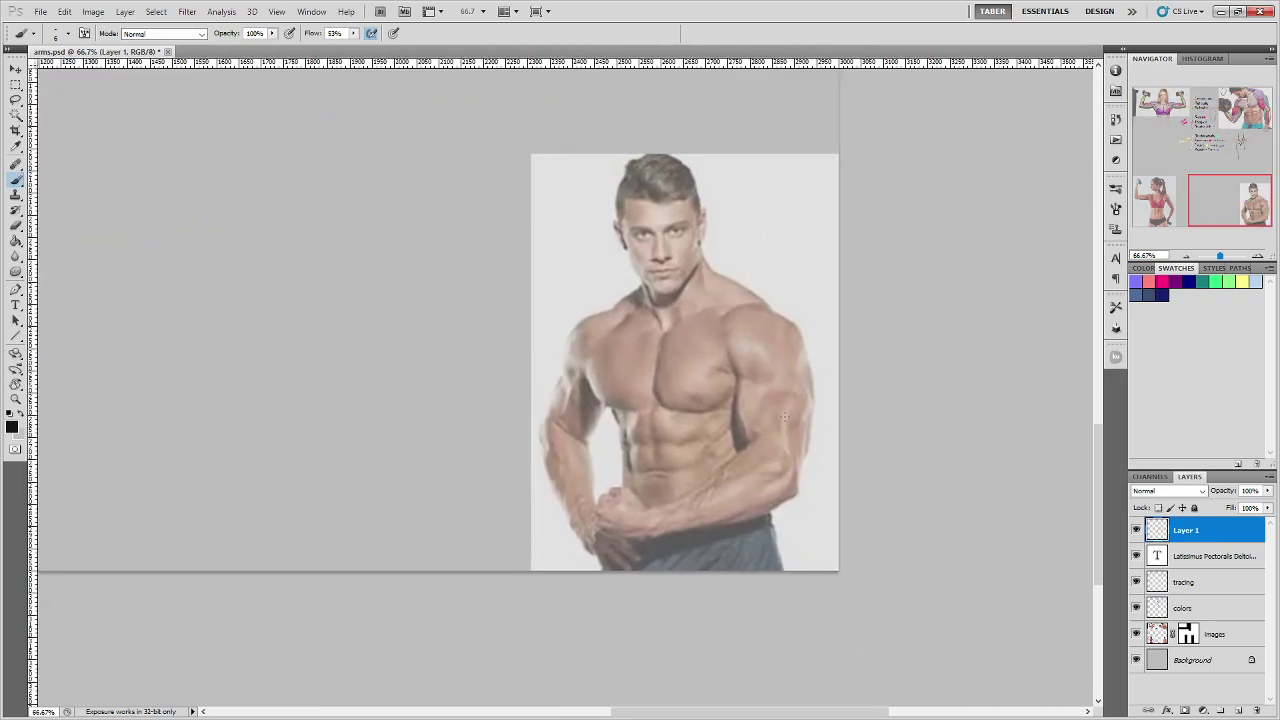
left_click_drag(517, 424, 834, 474)
left_click_drag(723, 434, 831, 337)
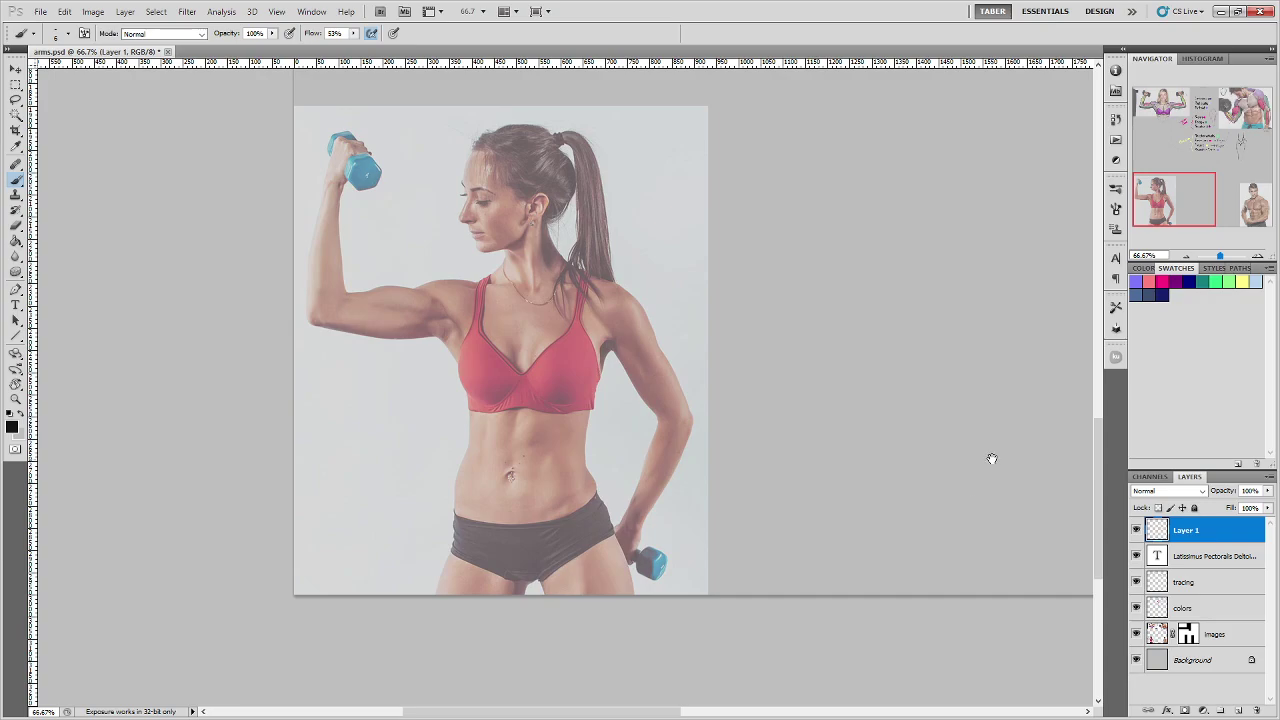
left_click_drag(991, 458, 660, 431)
key("ctrl+r")
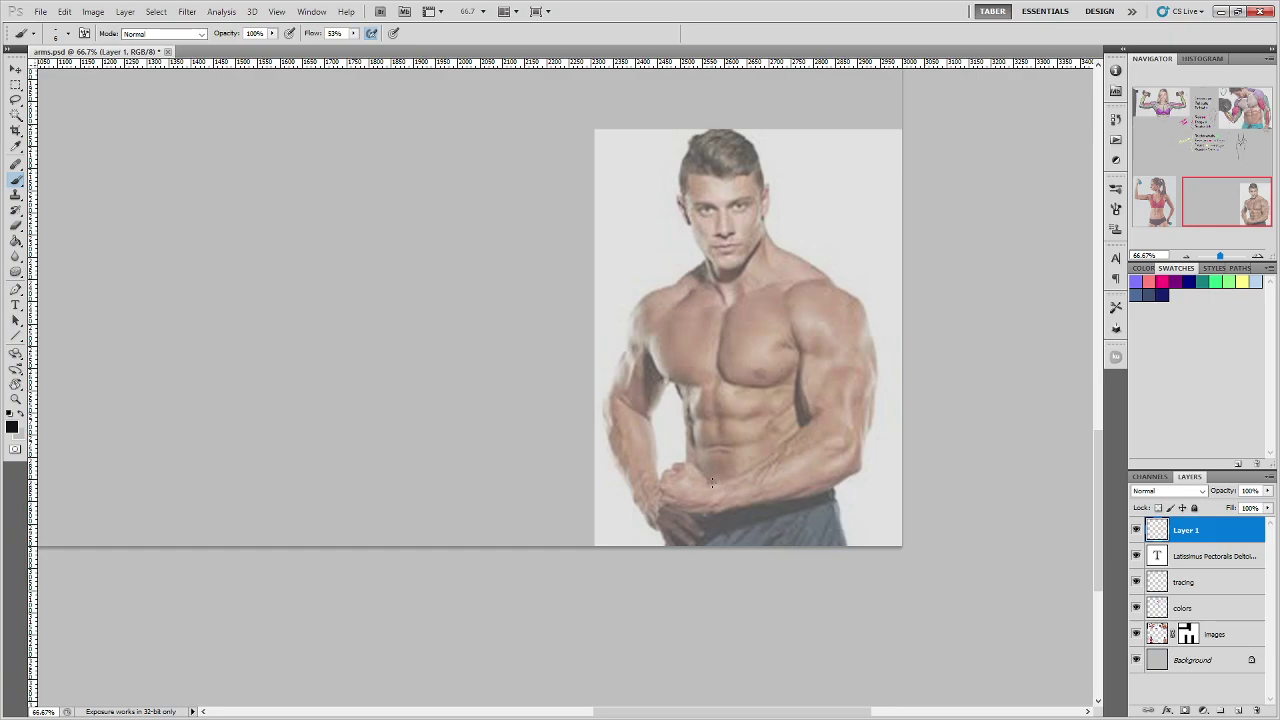
left_click_drag(849, 434, 668, 452)
key("ctrl+plus")
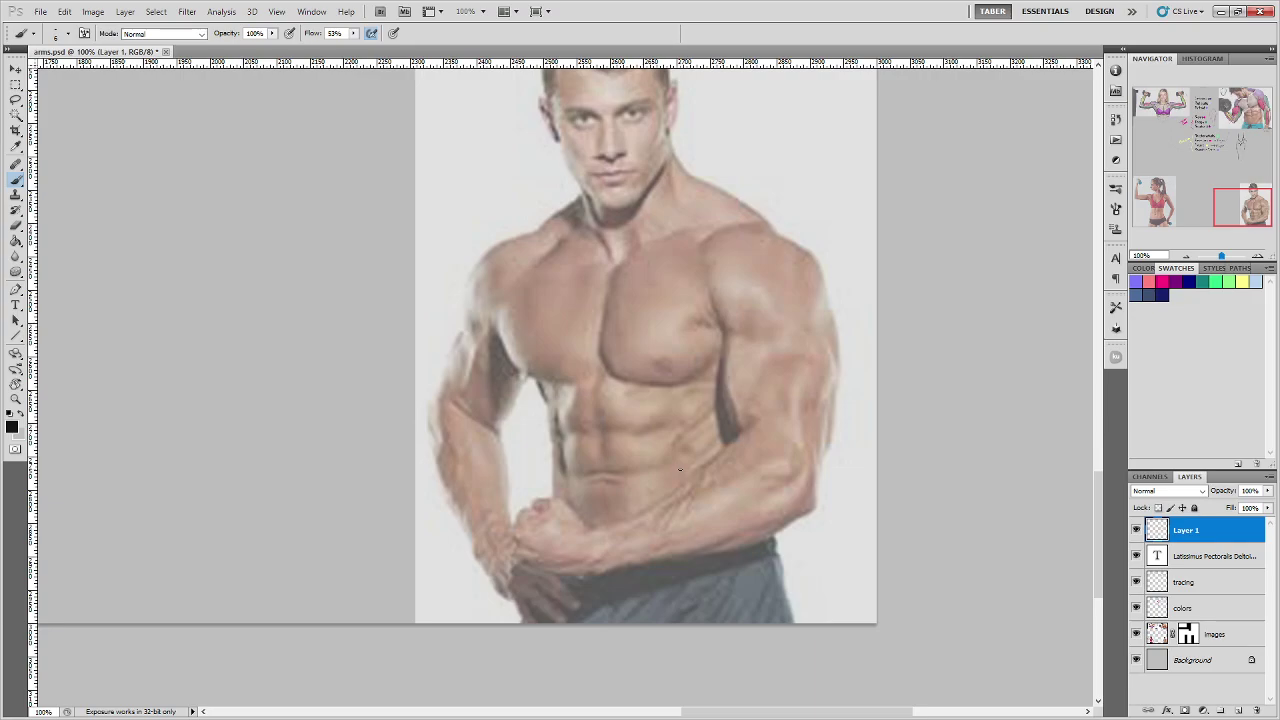
left_click_drag(814, 391, 806, 457)
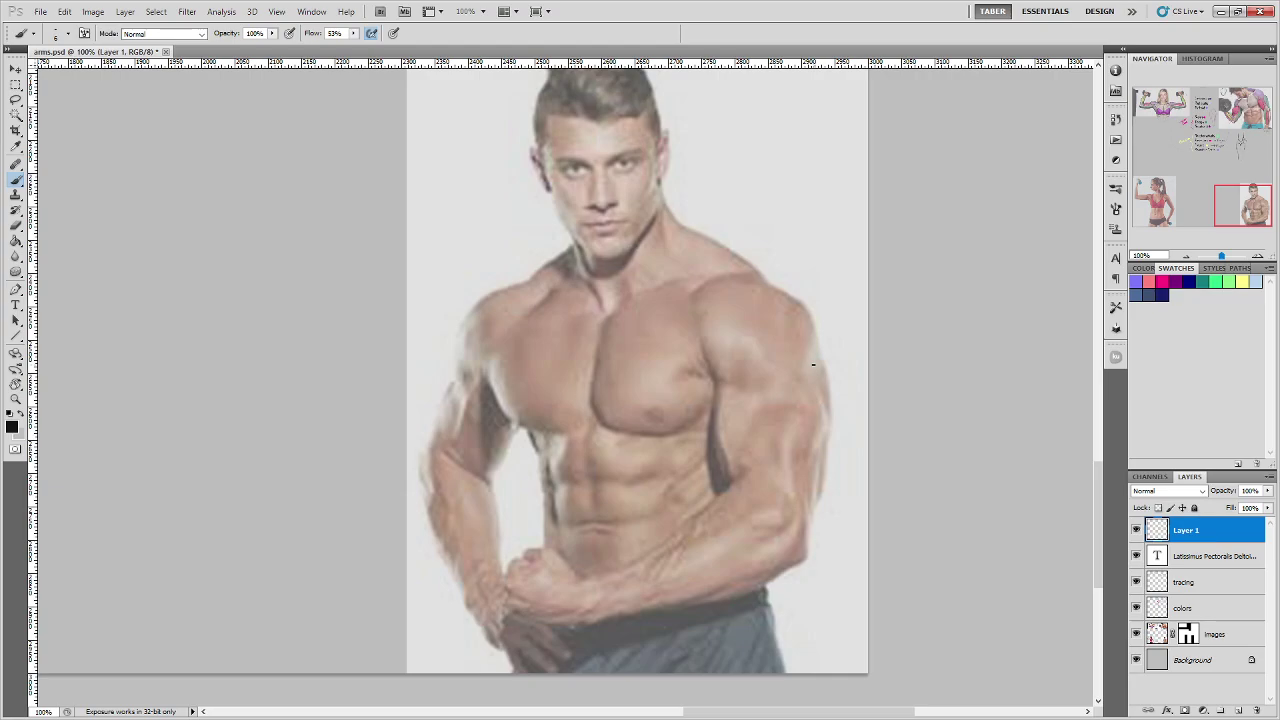
Step: Sketch an arrow above the man's left shoulder and lightly outline the outer curves of both deltoids
left_click_drag(822, 238, 808, 270)
left_click_drag(820, 318, 811, 362)
mouse_move(514, 282)
left_mouse_down()
mouse_move(482, 300)
mouse_move(456, 392)
left_mouse_up()
Step: Draw the left deltoid's lower edge with dark armpit lines and round off its upper contour
left_click_drag(710, 362, 768, 388)
left_click_drag(702, 349, 712, 381)
key("ctrl+alt+z")
key("ctrl+alt+z")
mouse_move(706, 364)
left_mouse_down()
mouse_move(756, 388)
mouse_move(701, 339)
left_mouse_up()
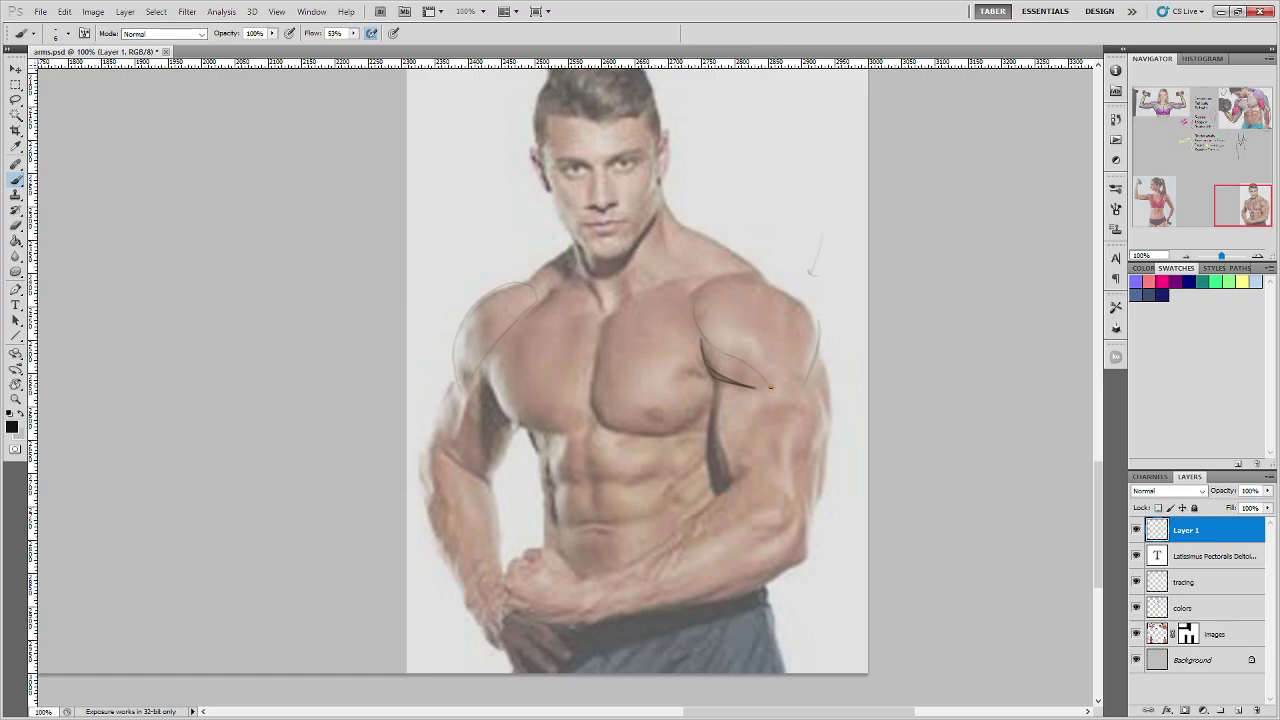
mouse_move(770, 387)
left_mouse_down()
mouse_move(702, 341)
mouse_move(743, 362)
mouse_move(710, 345)
left_mouse_up()
mouse_move(718, 378)
left_mouse_down()
mouse_move(693, 298)
mouse_move(697, 325)
mouse_move(727, 274)
mouse_move(711, 294)
mouse_move(723, 313)
mouse_move(698, 280)
mouse_move(730, 273)
mouse_move(703, 287)
mouse_move(807, 304)
left_mouse_up()
key("ctrl+z")
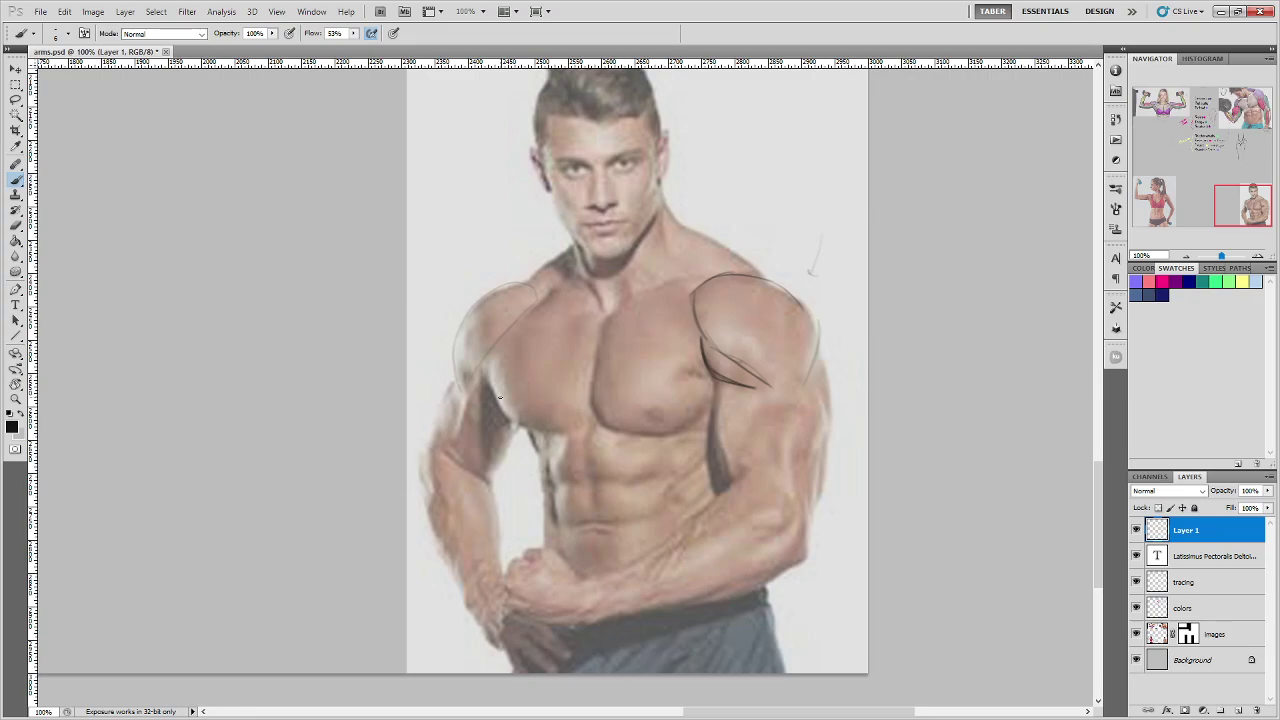
Step: Redraw the outer contour of the man's left deltoid, undoing the rejected strokes
mouse_move(796, 342)
left_mouse_down()
mouse_move(780, 295)
mouse_move(798, 416)
mouse_move(818, 360)
mouse_move(821, 379)
mouse_move(803, 377)
mouse_move(813, 329)
mouse_move(796, 295)
mouse_move(810, 369)
mouse_move(813, 320)
mouse_move(782, 287)
left_mouse_up()
key("ctrl+alt+z")
key("ctrl+alt+z")
key("ctrl+alt+z")
key("ctrl+alt+z")
left_click_drag(812, 372, 823, 322)
key("ctrl+alt+z")
mouse_move(808, 371)
left_mouse_down()
mouse_move(809, 310)
mouse_move(827, 342)
left_mouse_up()
left_click_drag(803, 302, 801, 379)
Step: Draw the slope from the neck to the left shoulder and a light line above the collarbone
mouse_move(762, 272)
left_mouse_down()
mouse_move(690, 225)
mouse_move(758, 289)
mouse_move(685, 224)
mouse_move(667, 197)
left_mouse_up()
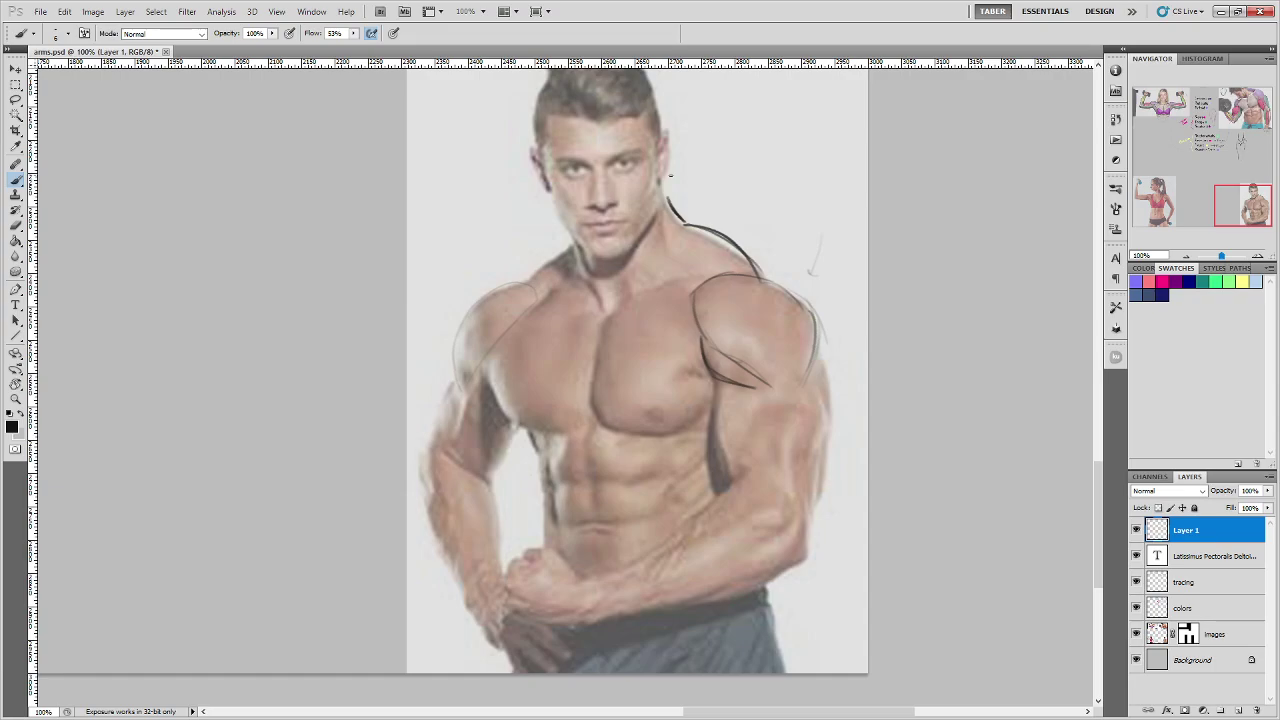
key("ctrl+alt+z")
key("ctrl+alt+z")
mouse_move(760, 274)
left_mouse_down()
mouse_move(693, 229)
mouse_move(730, 246)
mouse_move(755, 283)
left_mouse_up()
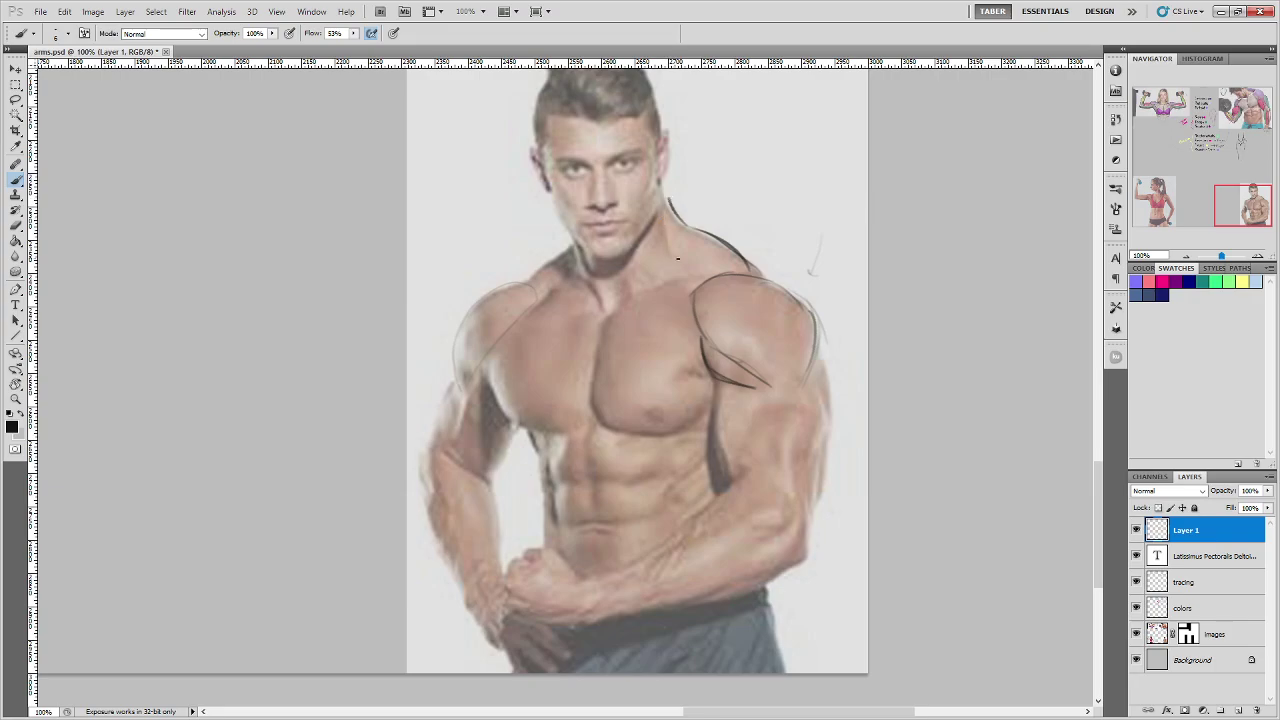
left_click_drag(678, 259, 741, 286)
mouse_move(609, 314)
left_mouse_down()
mouse_move(631, 293)
mouse_move(698, 279)
left_mouse_up()
key("ctrl+alt+z")
key("ctrl+alt+z")
mouse_move(610, 314)
left_mouse_down()
mouse_move(652, 290)
mouse_move(637, 293)
mouse_move(718, 273)
left_mouse_up()
key("ctrl+alt+z")
key("ctrl+alt+z")
mouse_move(602, 316)
left_mouse_down()
mouse_move(634, 289)
mouse_move(718, 265)
left_mouse_up()
key("ctrl+alt+z")
key("ctrl+alt+z")
key("ctrl+alt+z")
Step: Draw the left collarbone as a dark line from the sternum to the deltoid, with a dot at its outer end
left_click_drag(736, 292, 734, 288)
left_click_drag(614, 305, 737, 283)
left_click_drag(645, 289, 658, 282)
key("ctrl+z")
left_click_drag(610, 310, 728, 278)
left_click_drag(601, 313, 704, 290)
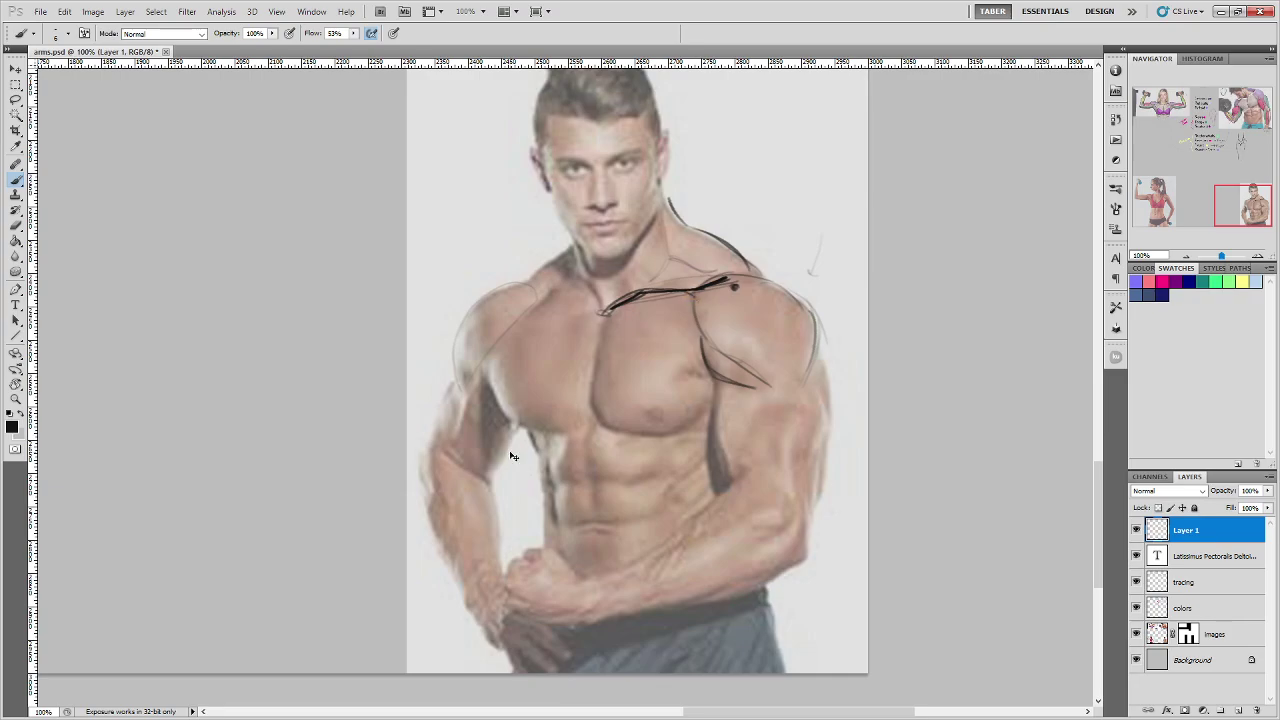
key("ctrl+z")
Step: Outline the lower curves of both pectorals and mark where they tuck into the armpits
mouse_move(604, 311)
left_mouse_down()
mouse_move(611, 430)
mouse_move(668, 433)
mouse_move(733, 356)
left_mouse_up()
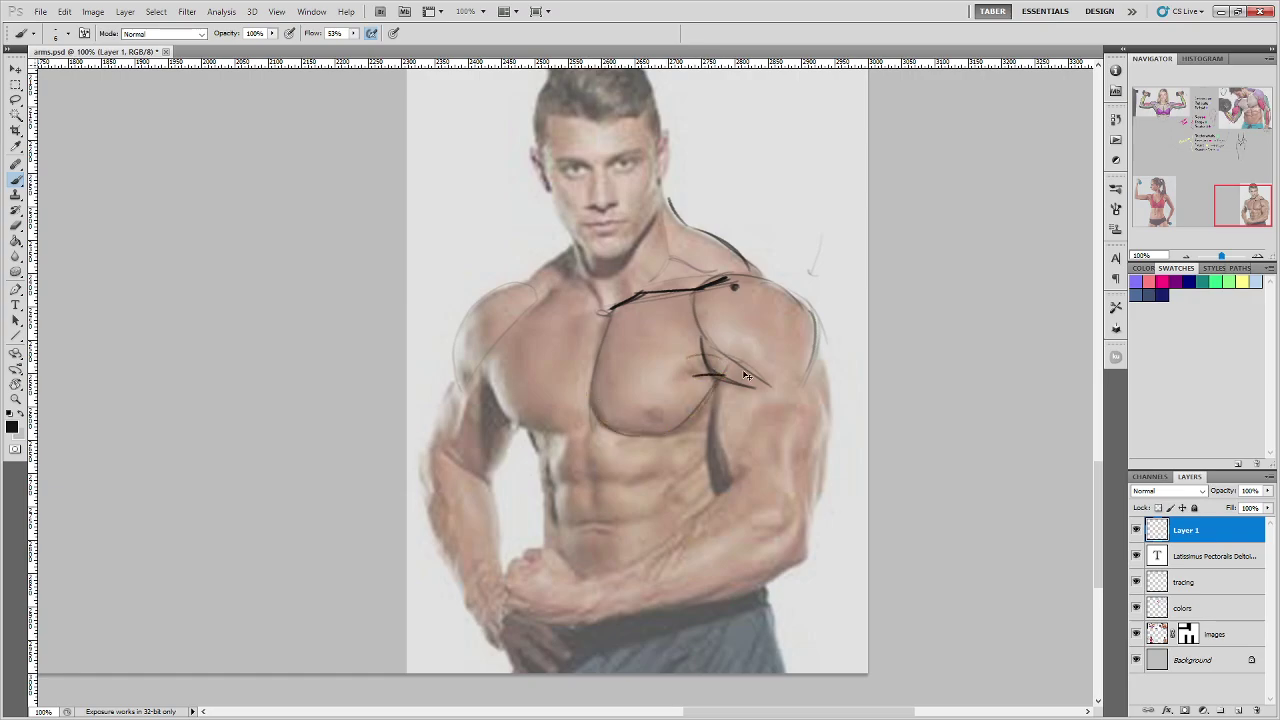
mouse_move(718, 346)
left_mouse_down()
mouse_move(704, 374)
mouse_move(728, 370)
mouse_move(730, 342)
left_mouse_up()
mouse_move(530, 424)
left_mouse_down()
mouse_move(575, 425)
mouse_move(484, 366)
mouse_move(474, 373)
left_mouse_up()
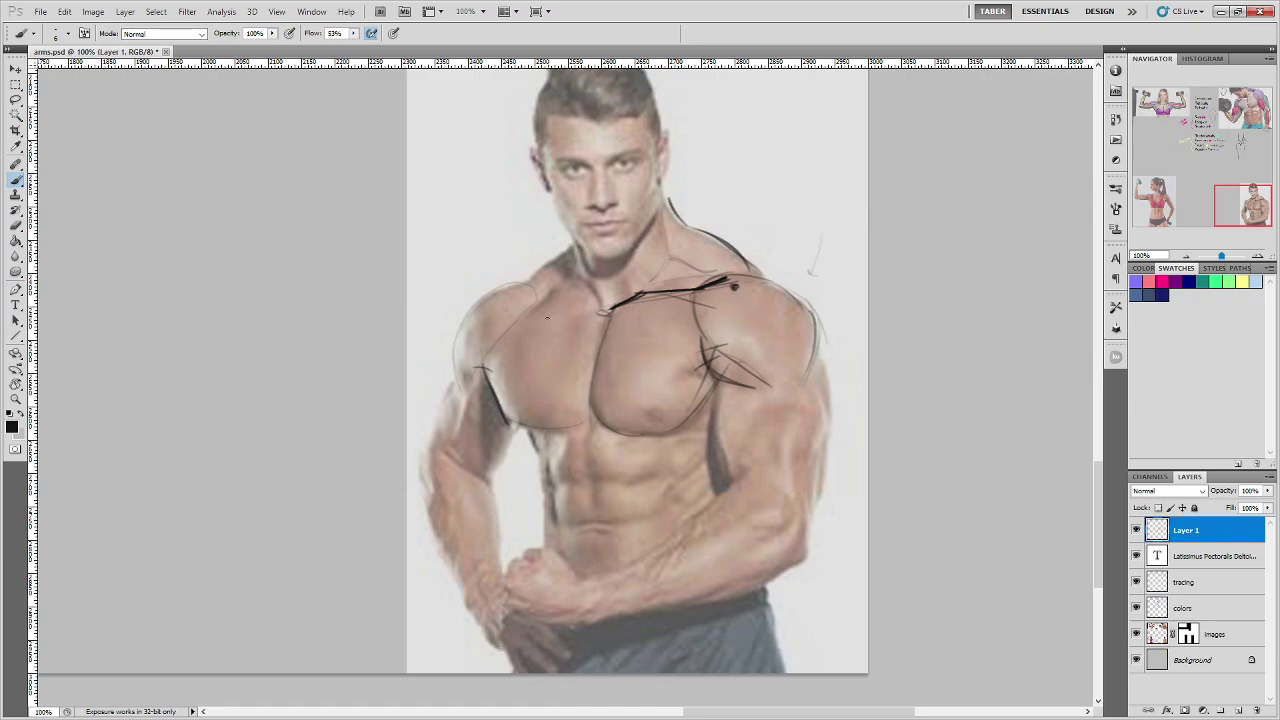
Step: Sketch the man's right collarbone and the neck muscle lines running down to the sternum
left_click_drag(548, 307, 598, 313)
left_click_drag(514, 322, 540, 294)
mouse_move(532, 275)
left_mouse_down()
mouse_move(577, 243)
mouse_move(588, 292)
left_mouse_up()
key("ctrl+z")
mouse_move(666, 216)
left_mouse_down()
mouse_move(650, 288)
mouse_move(665, 271)
mouse_move(628, 294)
left_mouse_up()
mouse_move(589, 293)
left_mouse_down()
mouse_move(664, 277)
mouse_move(642, 244)
mouse_move(629, 290)
left_mouse_up()
left_click_drag(656, 235, 638, 282)
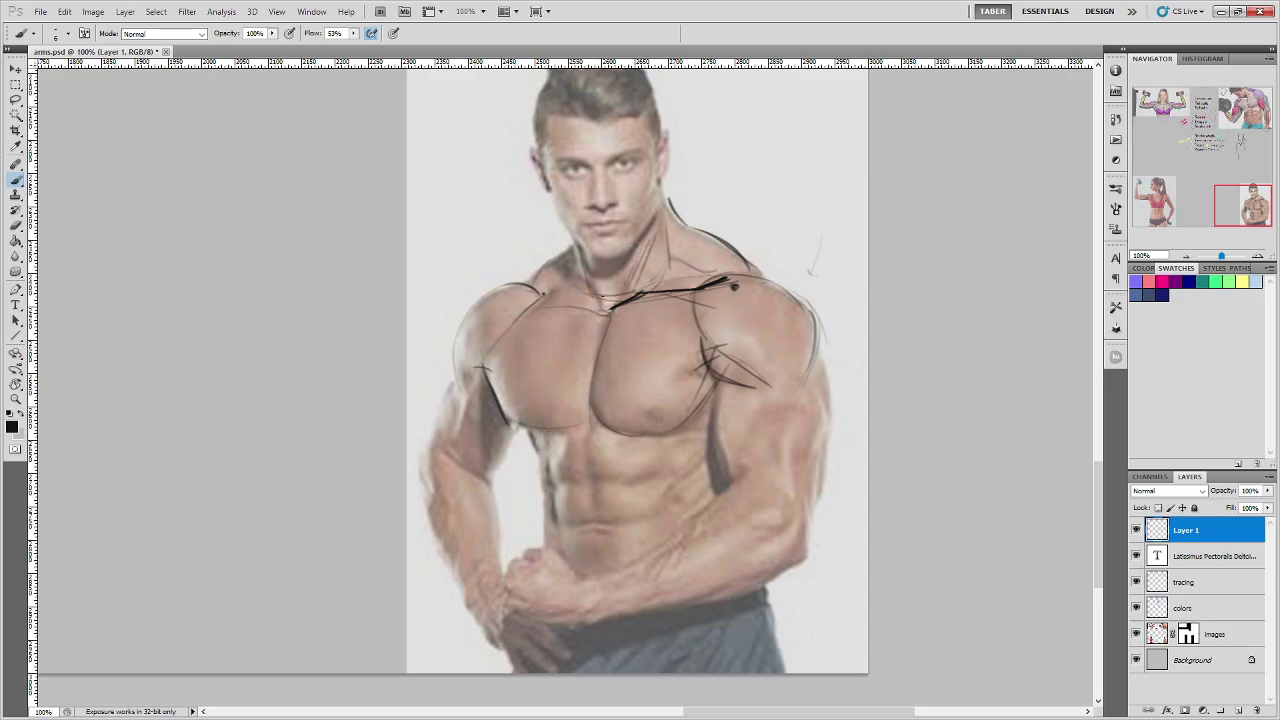
left_click_drag(585, 246, 592, 279)
Step: Draw the thick inner contour of the left biceps from the armpit to the elbow crease, undoing rejected strokes
left_click_drag(694, 428, 598, 358)
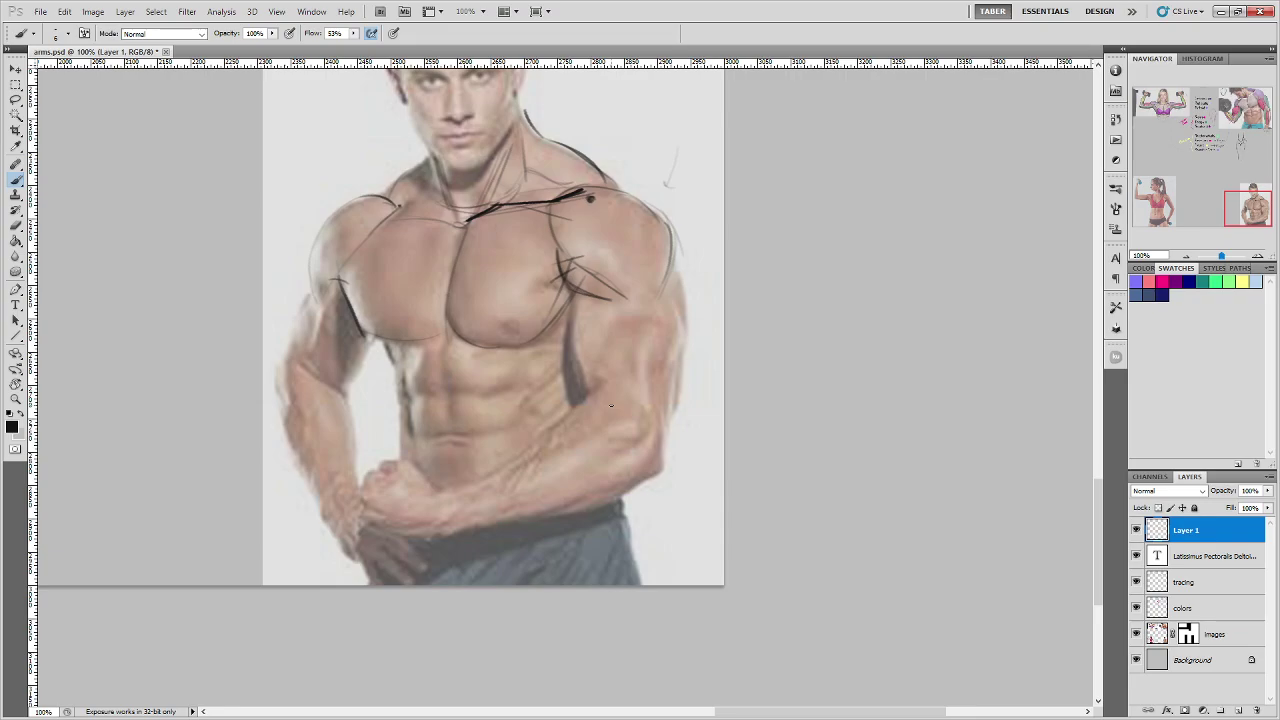
mouse_move(581, 404)
left_mouse_down()
mouse_move(564, 374)
mouse_move(573, 297)
mouse_move(563, 364)
left_mouse_up()
key("ctrl+alt+z")
key("ctrl+alt+z")
key("ctrl+alt+z")
key("ctrl+alt+z")
left_click_drag(524, 416, 558, 402)
key("ctrl+alt+z")
left_click_drag(564, 354, 575, 409)
left_click_drag(563, 368, 570, 322)
left_click_drag(587, 396, 569, 357)
mouse_move(586, 394)
left_mouse_down()
mouse_move(566, 352)
mouse_move(570, 315)
mouse_move(582, 425)
left_mouse_up()
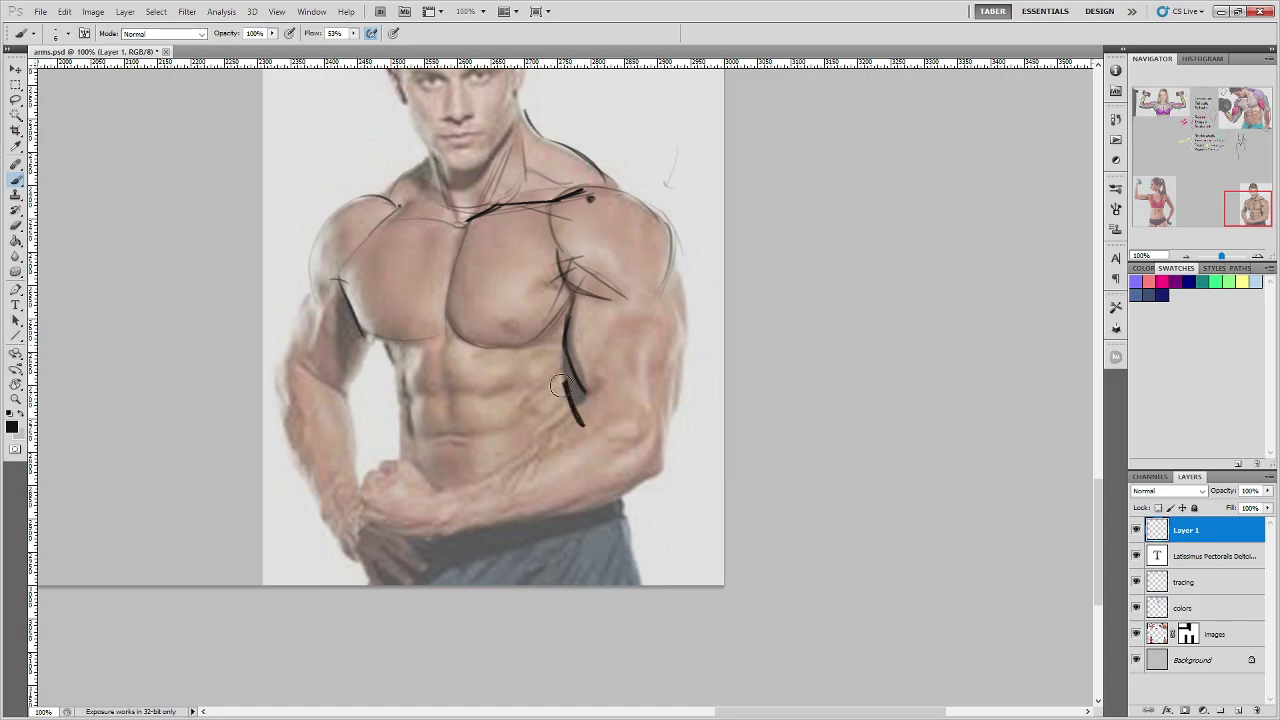
key("ctrl+z")
left_click_drag(654, 374, 642, 306)
key("ctrl+z")
left_click_drag(668, 398, 686, 320)
left_click_drag(670, 296, 684, 316)
left_click_drag(678, 264, 687, 308)
left_click_drag(684, 368, 670, 426)
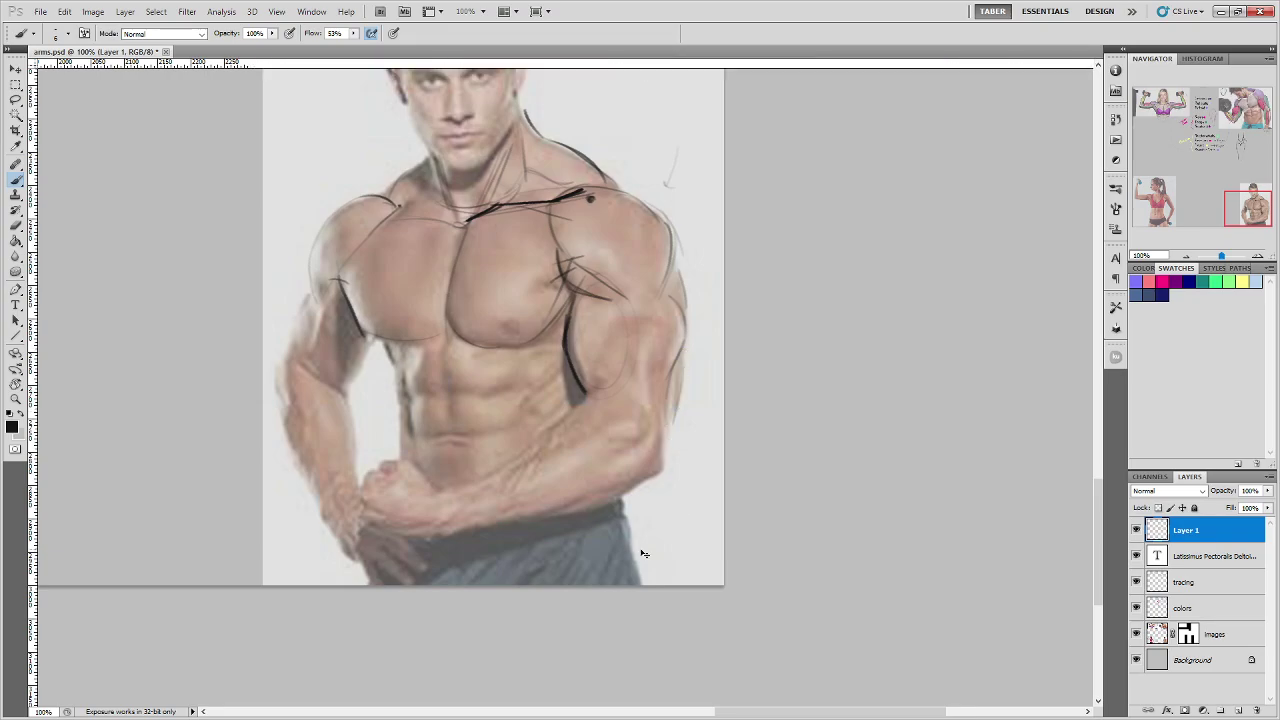
key("ctrl+alt+z")
key("ctrl+alt+z")
key("ctrl+alt+z")
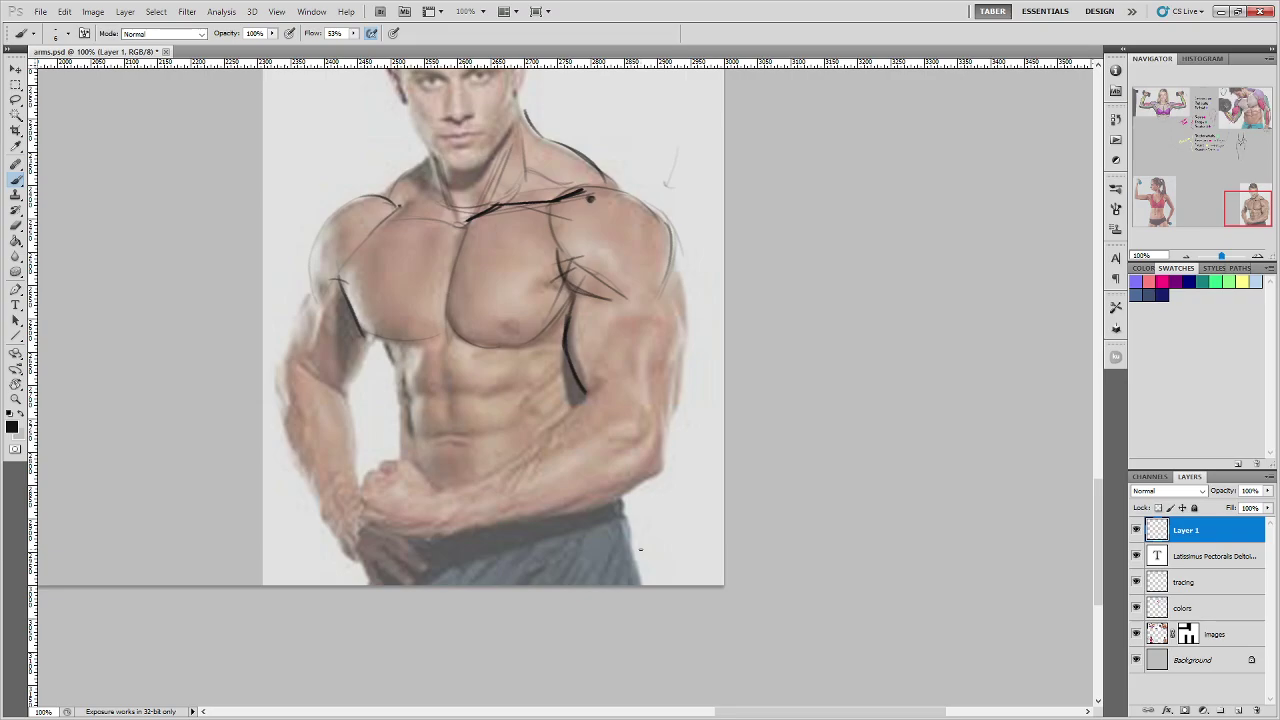
Step: Outline the outer edge of the left upper arm from the deltoid to the elbow and add an arrow beside it
left_click_drag(663, 401, 664, 306)
mouse_move(683, 258)
left_mouse_down()
mouse_move(692, 321)
mouse_move(688, 309)
mouse_move(660, 432)
left_mouse_up()
mouse_move(710, 366)
left_mouse_down()
mouse_move(699, 324)
mouse_move(709, 331)
left_mouse_up()
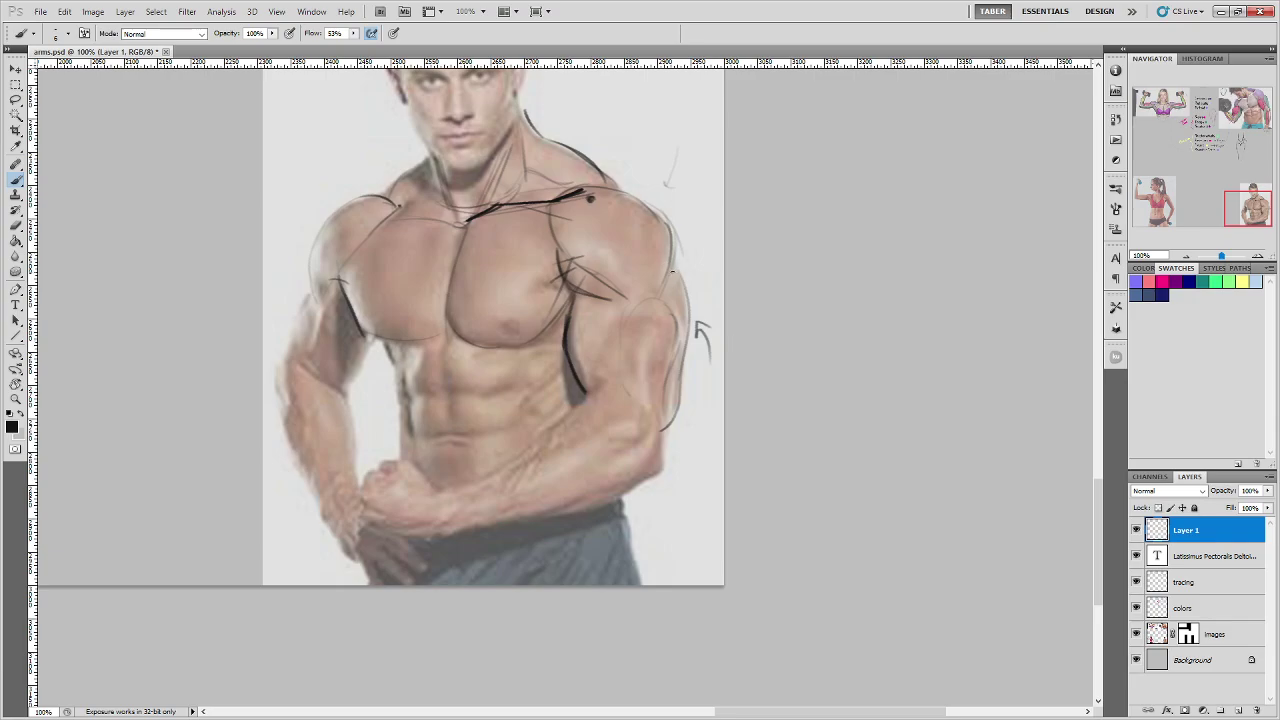
Step: Draw the long oval muscle inside the outer edge of the left upper arm
mouse_move(672, 270)
left_mouse_down()
mouse_move(641, 347)
mouse_move(644, 321)
mouse_move(660, 425)
left_mouse_up()
mouse_move(679, 310)
left_mouse_down()
mouse_move(641, 363)
mouse_move(653, 400)
mouse_move(661, 377)
left_mouse_up()
mouse_move(652, 375)
left_mouse_down()
mouse_move(656, 412)
mouse_move(640, 345)
mouse_move(680, 323)
left_mouse_up()
mouse_move(677, 353)
left_mouse_down()
mouse_move(667, 410)
mouse_move(687, 385)
mouse_move(658, 411)
left_mouse_up()
key("ctrl+alt+z")
key("ctrl+alt+z")
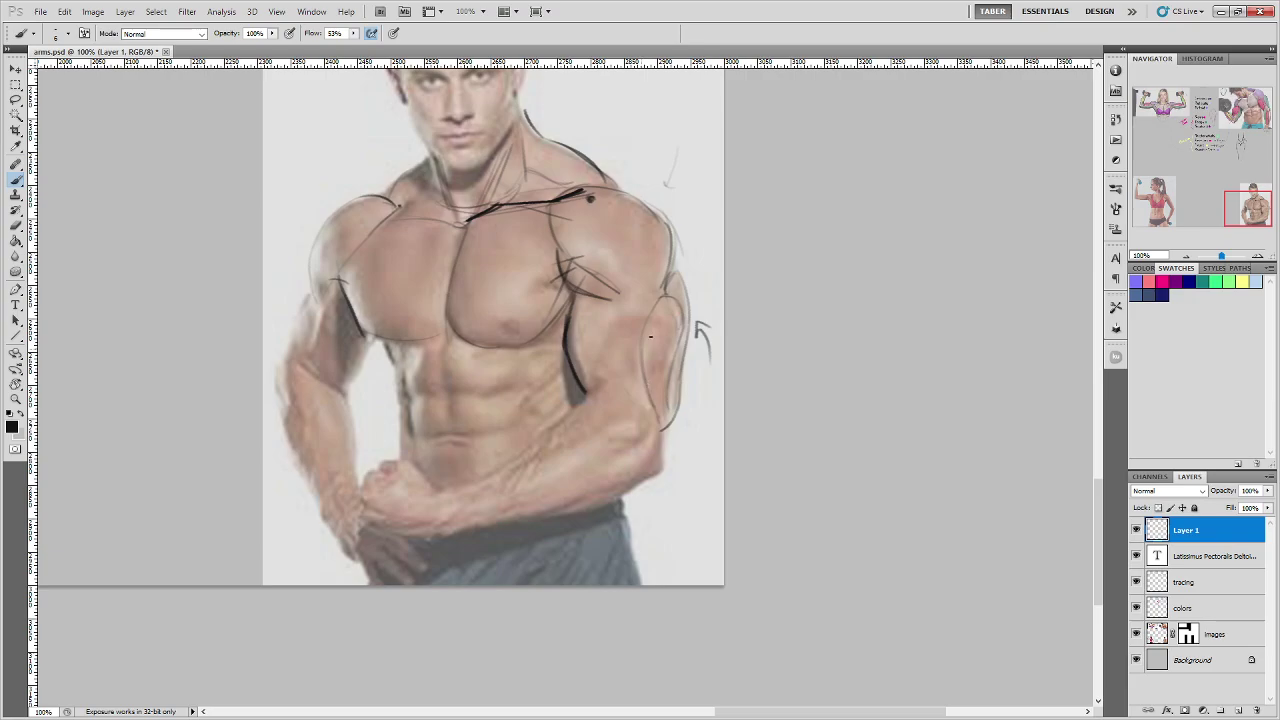
Step: Separate the left upper-arm muscles below the deltoid and add curved cross-contour lines over them
mouse_move(654, 298)
left_mouse_down()
mouse_move(646, 388)
mouse_move(643, 344)
left_mouse_up()
mouse_move(649, 304)
left_mouse_down()
mouse_move(622, 330)
mouse_move(630, 368)
left_mouse_up()
key("ctrl+z")
left_click_drag(614, 321, 606, 368)
left_click_drag(613, 292, 646, 306)
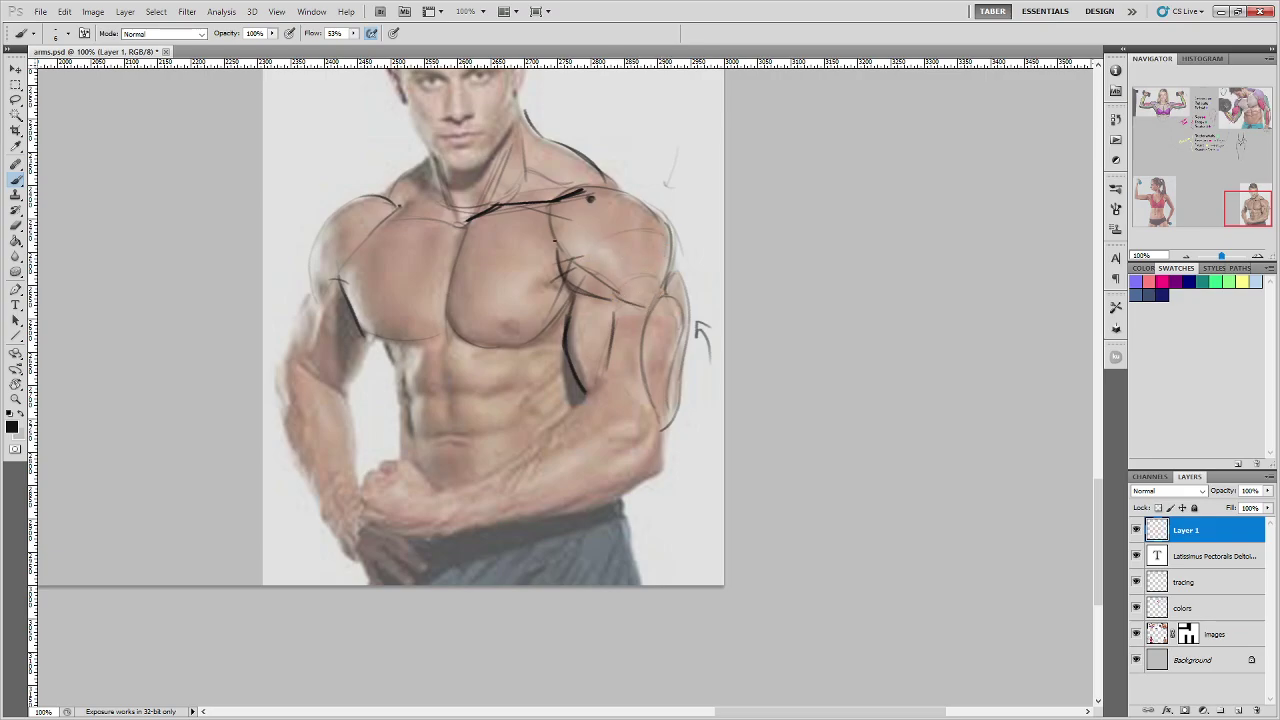
left_click_drag(598, 204, 643, 209)
Step: Outline the point of the man's left elbow and mark it with an arrow
left_click_drag(676, 416, 669, 468)
mouse_move(677, 412)
left_mouse_down()
mouse_move(665, 467)
mouse_move(684, 470)
mouse_move(677, 456)
left_mouse_up()
mouse_move(672, 462)
left_mouse_down()
mouse_move(638, 485)
mouse_move(659, 446)
left_mouse_up()
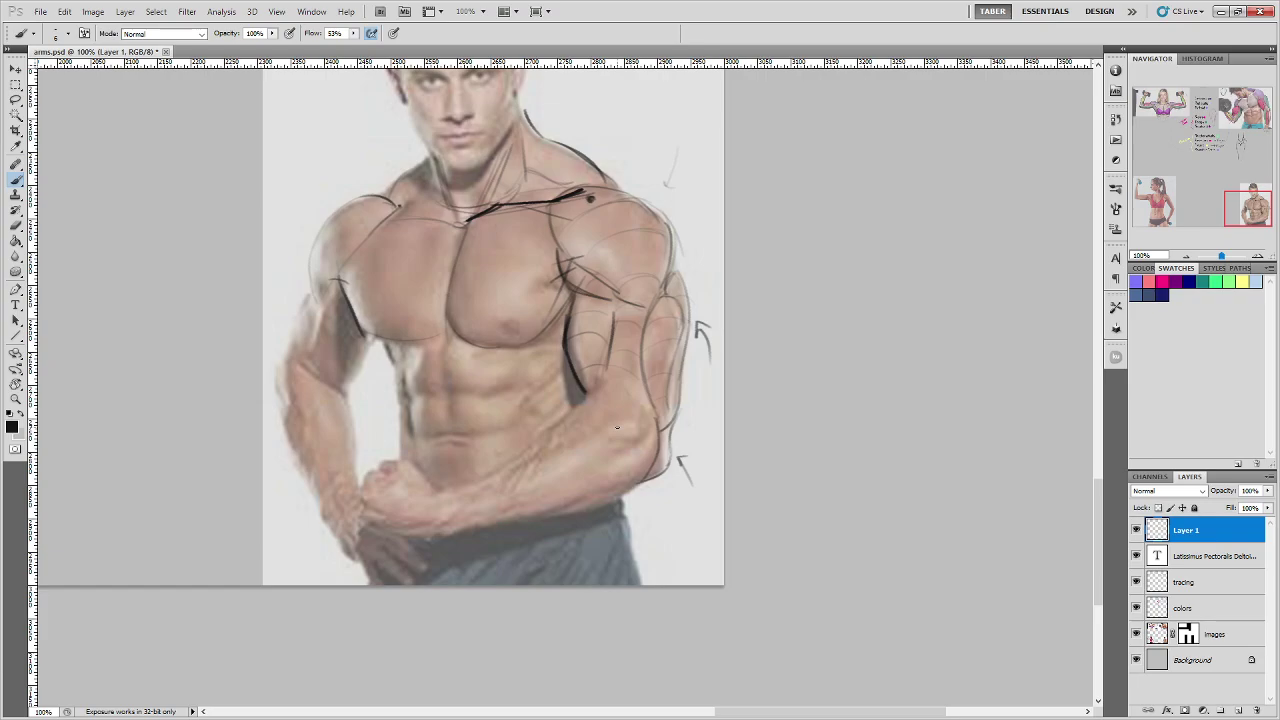
Step: Outline the muscles of the man's right upper arm from the deltoid down to the elbow
mouse_move(348, 384)
left_mouse_down()
mouse_move(374, 336)
mouse_move(319, 321)
mouse_move(339, 288)
left_mouse_up()
left_click_drag(315, 334, 317, 376)
left_click_drag(288, 335, 307, 293)
key("ctrl+z")
mouse_move(278, 398)
left_mouse_down()
mouse_move(290, 325)
mouse_move(318, 280)
mouse_move(285, 355)
left_mouse_up()
left_click_drag(285, 355, 275, 384)
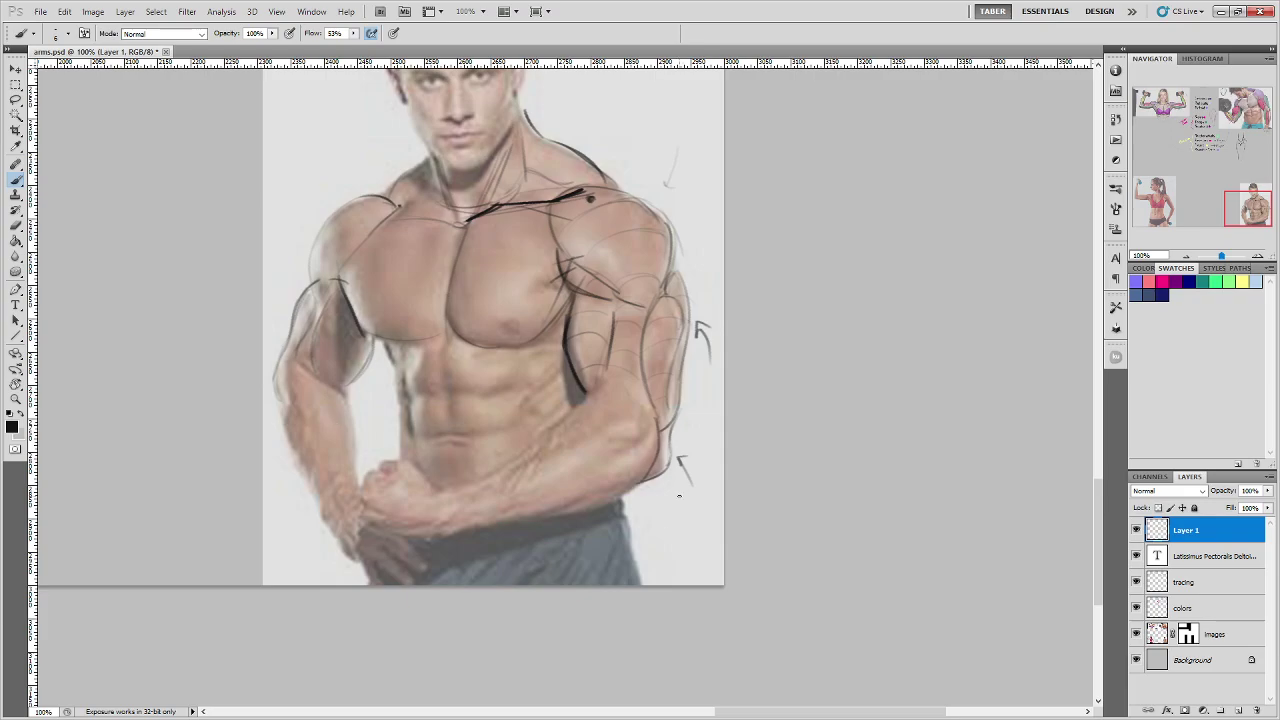
Step: Add a darker arrow at the left elbow and sketch the rounded forms at both elbows
left_click_drag(684, 500, 665, 478)
left_click_drag(610, 419, 642, 430)
key("ctrl+z")
mouse_move(283, 352)
left_mouse_down()
mouse_move(278, 388)
mouse_move(297, 364)
mouse_move(280, 354)
mouse_move(286, 390)
mouse_move(275, 381)
left_mouse_up()
Step: Draw the left forearm's upper muscle contours toward the wrist and add an arrowhead at the elbow crease
left_click_drag(549, 430, 492, 476)
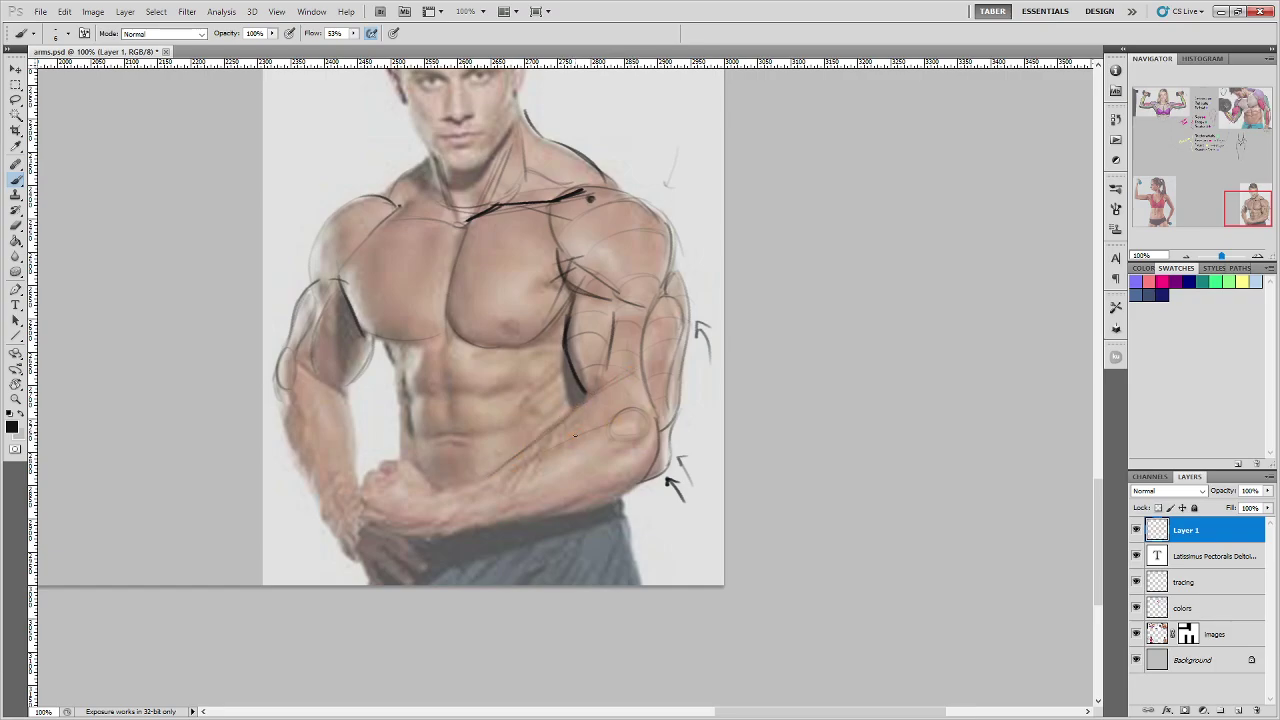
mouse_move(575, 436)
left_mouse_down()
mouse_move(644, 387)
mouse_move(562, 418)
mouse_move(508, 463)
mouse_move(631, 421)
left_mouse_up()
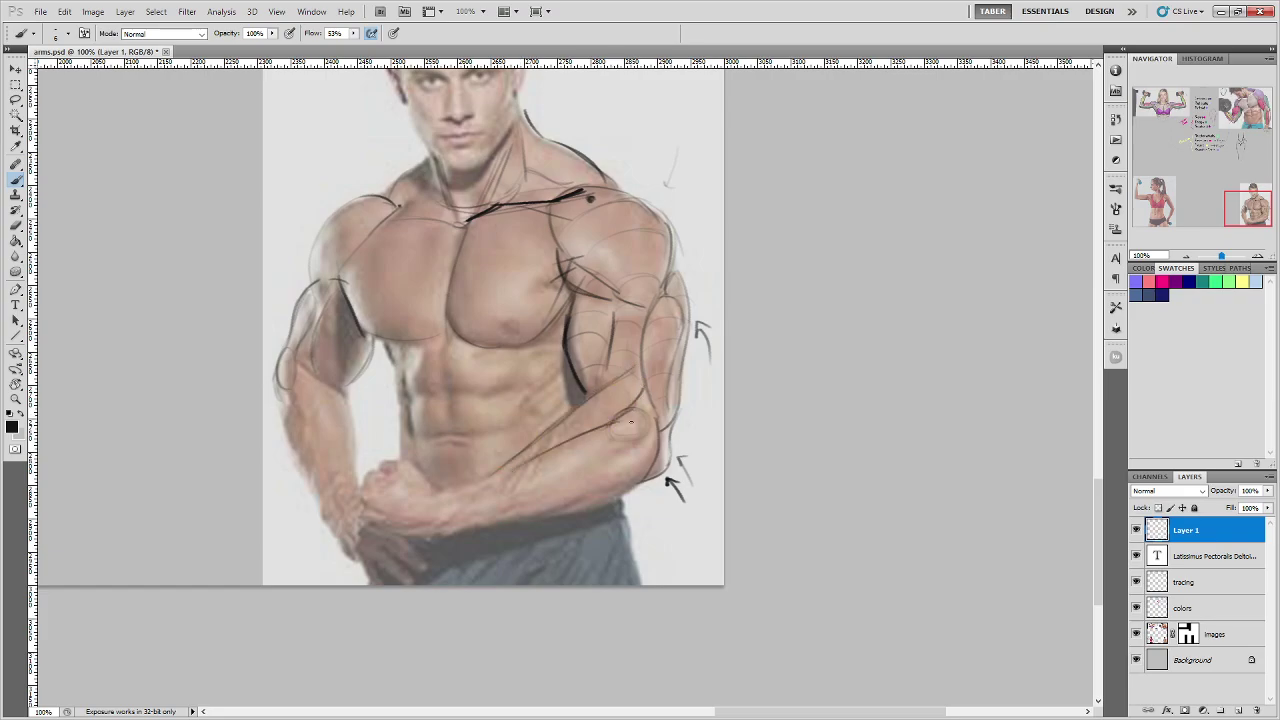
left_click_drag(567, 388, 578, 404)
Step: Compare the man's photo with Layer 1 hidden and shown again
left_click(1136, 530)
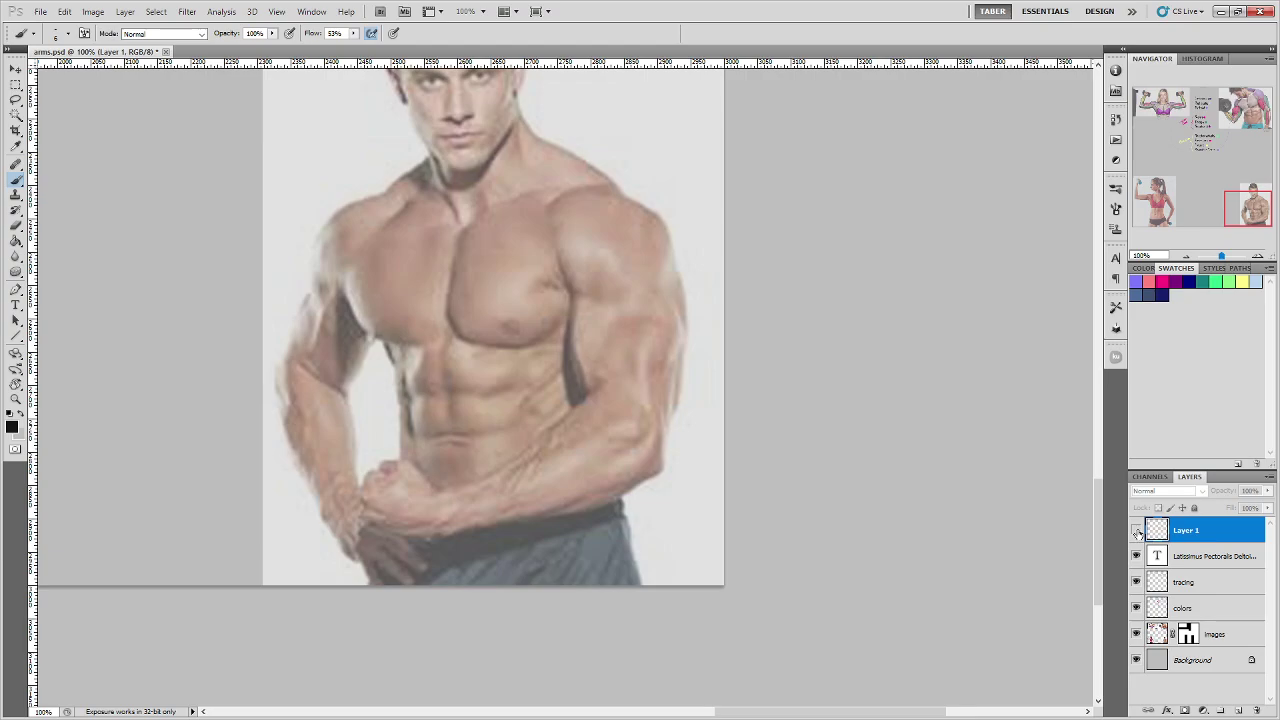
left_click(1136, 530)
left_click(1136, 530)
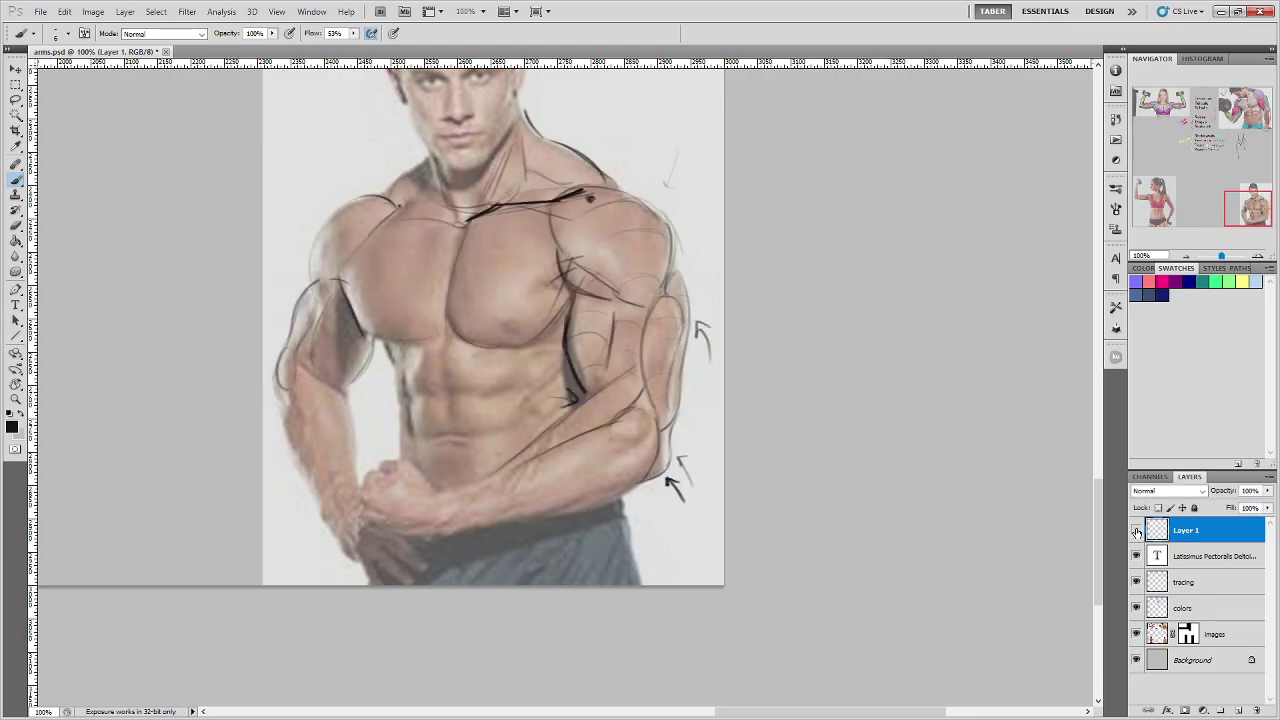
left_click(1136, 530)
Step: Draw the right forearm's muscle lines from the elbow to the wrist, darkening the main contour
left_click_drag(293, 364, 316, 440)
left_click_drag(299, 415, 343, 483)
left_click_drag(322, 397, 332, 440)
mouse_move(304, 426)
left_mouse_down()
mouse_move(288, 373)
mouse_move(287, 391)
mouse_move(303, 366)
mouse_move(320, 392)
left_mouse_up()
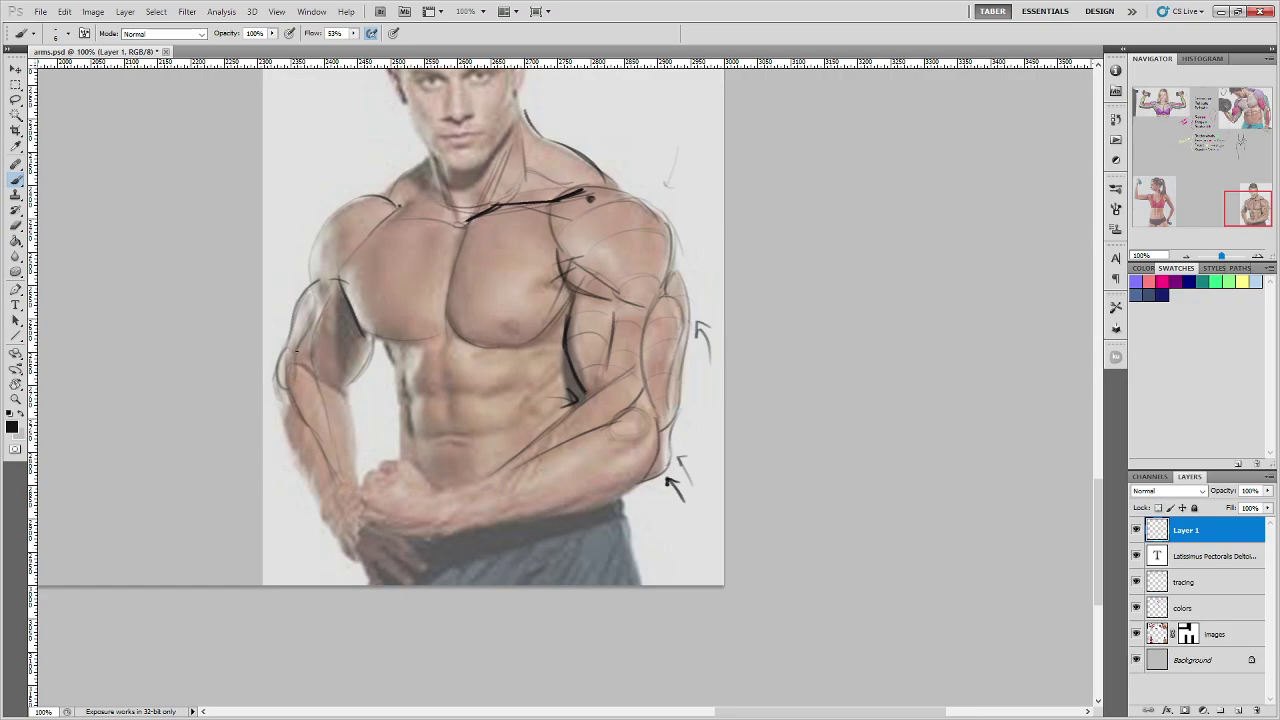
left_click_drag(296, 358, 329, 486)
Step: Draw the lower contour of the man's left forearm from the elbow toward the wrist
left_click_drag(630, 483, 540, 512)
key("ctrl+z")
mouse_move(648, 481)
left_mouse_down()
mouse_move(461, 523)
mouse_move(634, 474)
left_mouse_up()
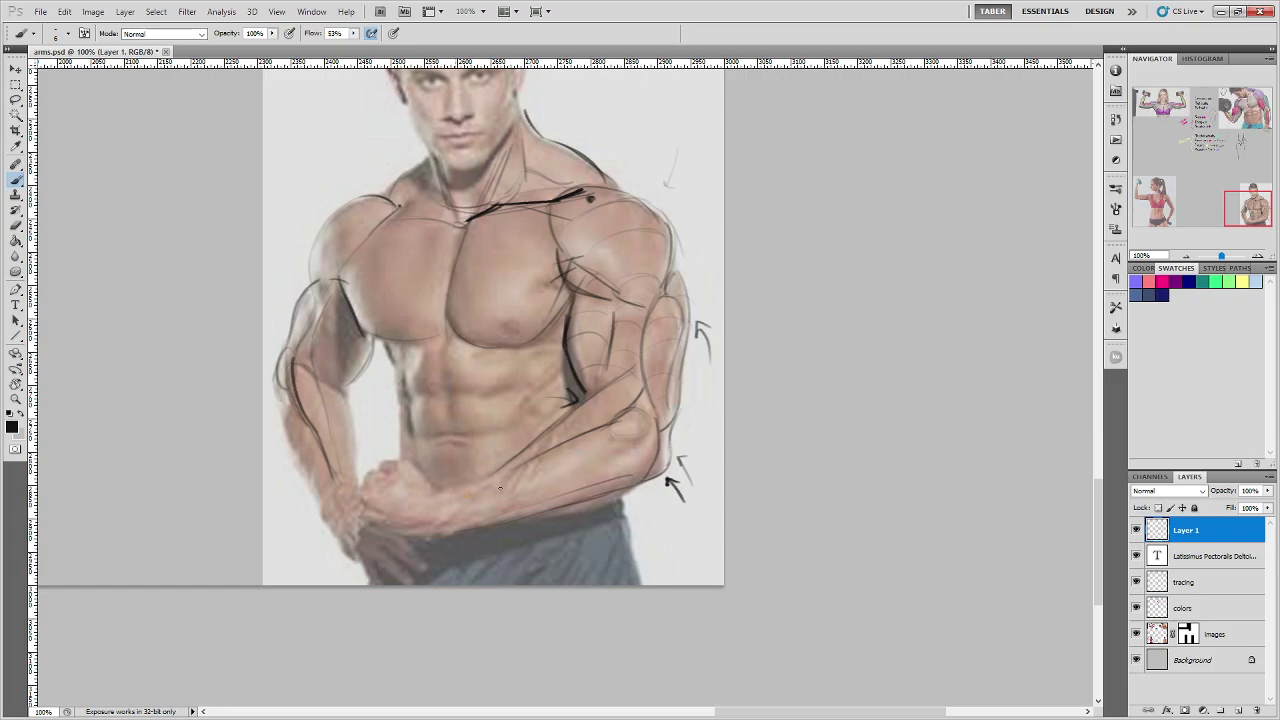
Step: Draw long muscle divisions along the left forearm from the elbow to the wrist, replacing the rejected strokes
mouse_move(500, 489)
left_mouse_down()
mouse_move(612, 455)
mouse_move(652, 414)
left_mouse_up()
mouse_move(578, 470)
left_mouse_down()
mouse_move(420, 526)
mouse_move(599, 470)
mouse_move(659, 427)
mouse_move(647, 456)
mouse_move(538, 496)
left_mouse_up()
key("ctrl+z")
key("ctrl+alt+z")
key("ctrl+alt+z")
key("ctrl+alt+z")
left_click_drag(660, 427, 596, 485)
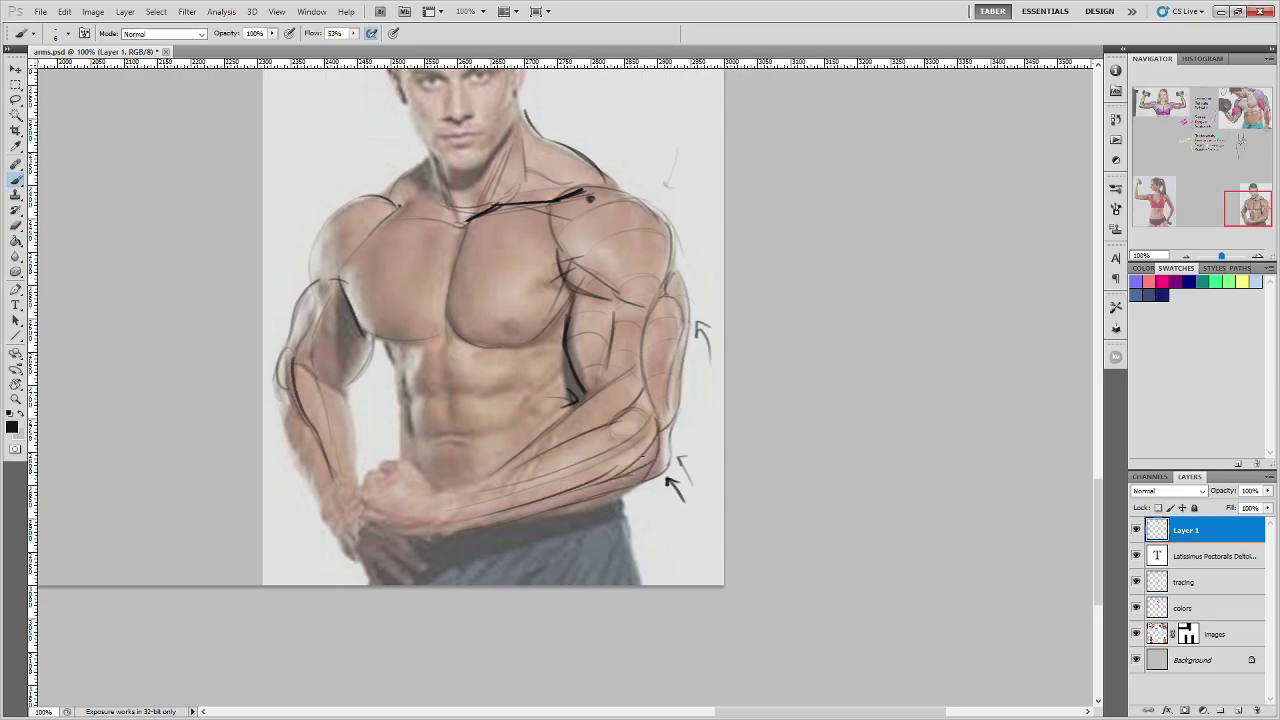
mouse_move(651, 452)
left_mouse_down()
mouse_move(434, 531)
mouse_move(609, 476)
mouse_move(479, 518)
left_mouse_up()
left_click_drag(534, 461, 440, 514)
key("ctrl+z")
mouse_move(512, 471)
left_mouse_down()
mouse_move(435, 502)
mouse_move(628, 413)
mouse_move(655, 417)
left_mouse_up()
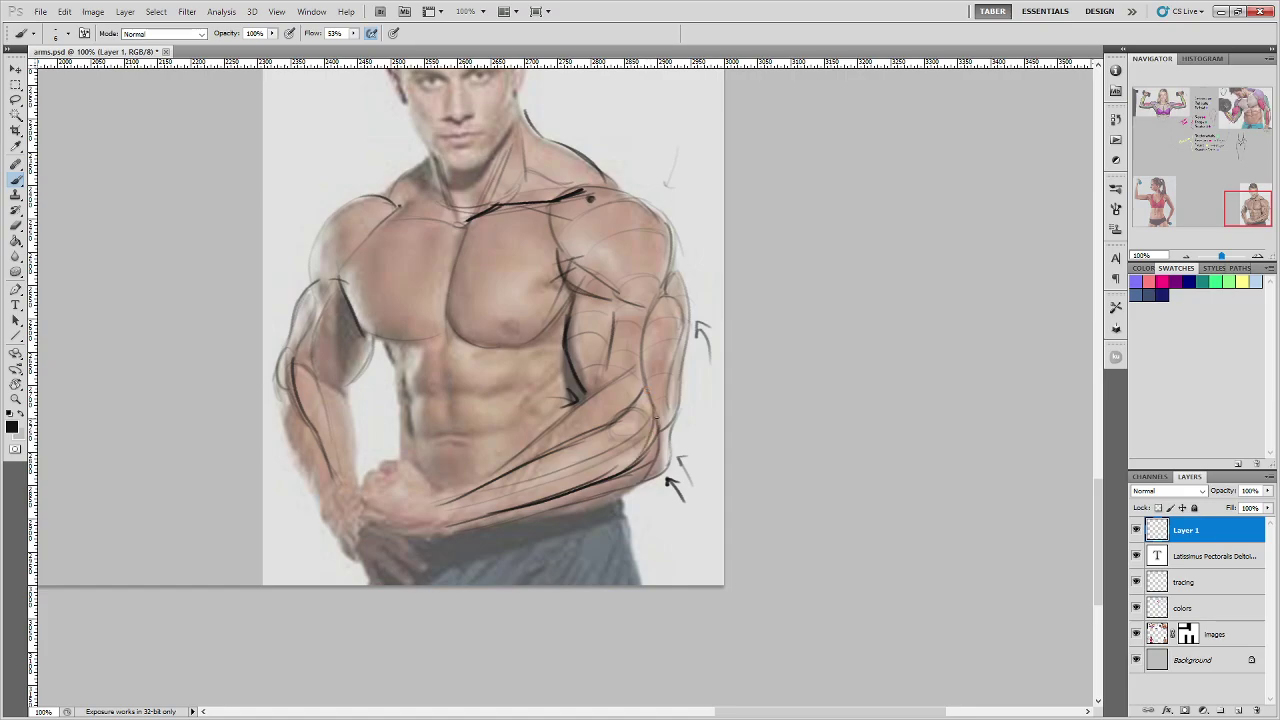
Step: Darken the underside of the left forearm and undo the hatching along it
mouse_move(520, 502)
left_mouse_down()
mouse_move(446, 530)
mouse_move(648, 474)
left_mouse_up()
key("ctrl+z")
left_click_drag(530, 524, 632, 488)
left_click_drag(530, 518, 634, 488)
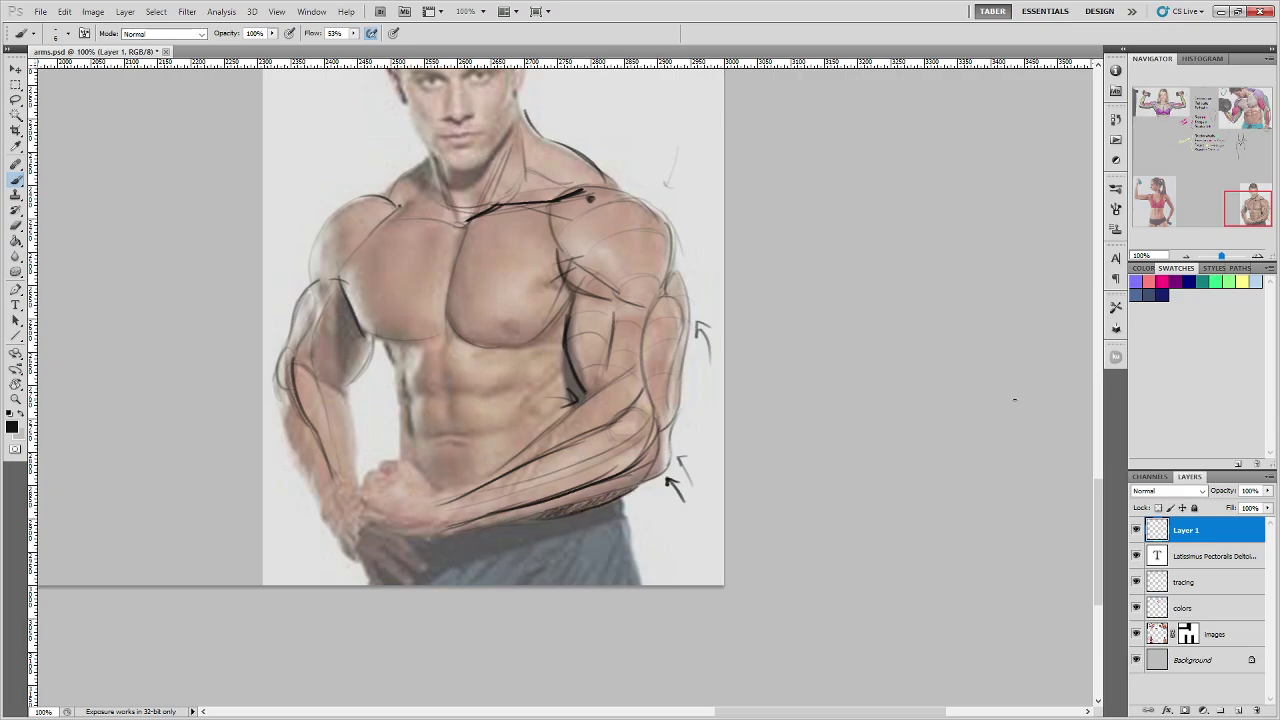
key("ctrl+z")
Step: Mark the left wrist bone and back of the hand with dark strokes, and check the photo with Layer 1 hidden
mouse_move(434, 537)
left_mouse_down()
mouse_move(552, 519)
mouse_move(434, 537)
left_mouse_up()
left_click_drag(372, 456, 404, 456)
left_click_drag(406, 466, 431, 506)
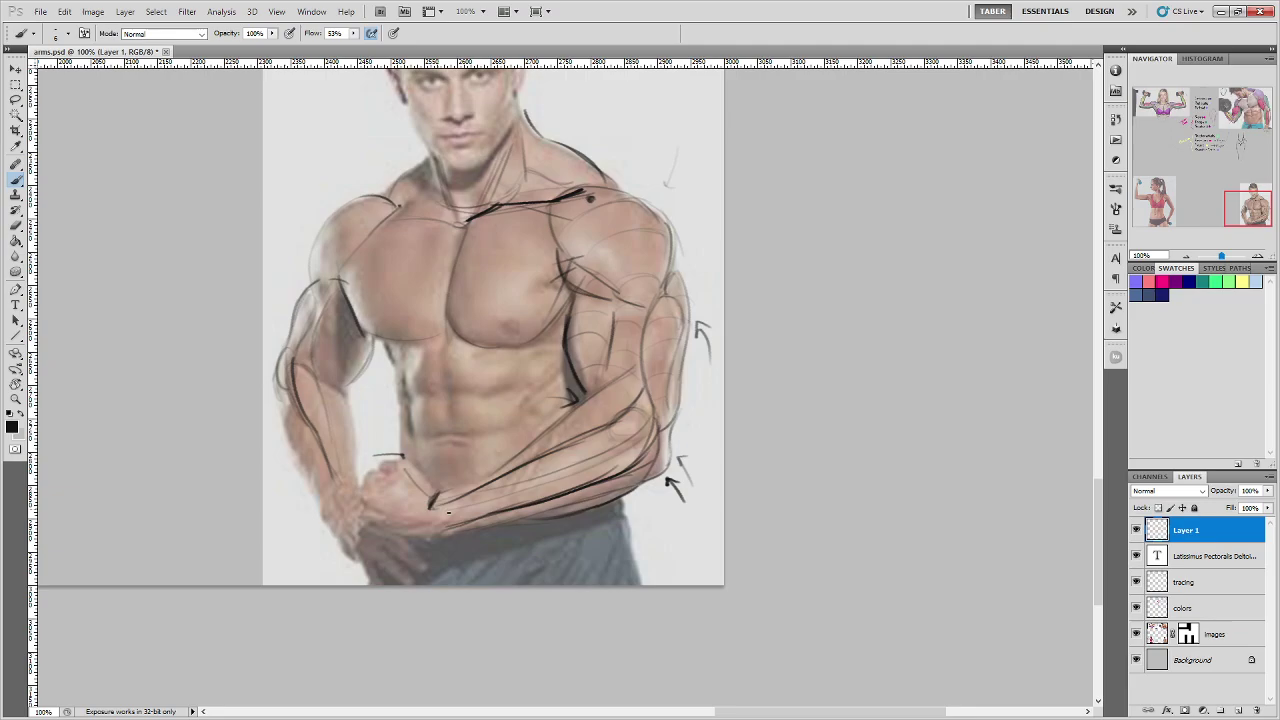
left_click_drag(445, 538, 440, 538)
left_click(1136, 530)
left_click(1136, 530)
Step: Mark the man's right wrist with an arrow and curve, and outline the right forearm's inner edge
mouse_move(326, 500)
left_mouse_down()
mouse_move(333, 528)
mouse_move(324, 518)
mouse_move(312, 532)
left_mouse_up()
left_click_drag(359, 490, 346, 486)
left_click_drag(319, 387, 342, 486)
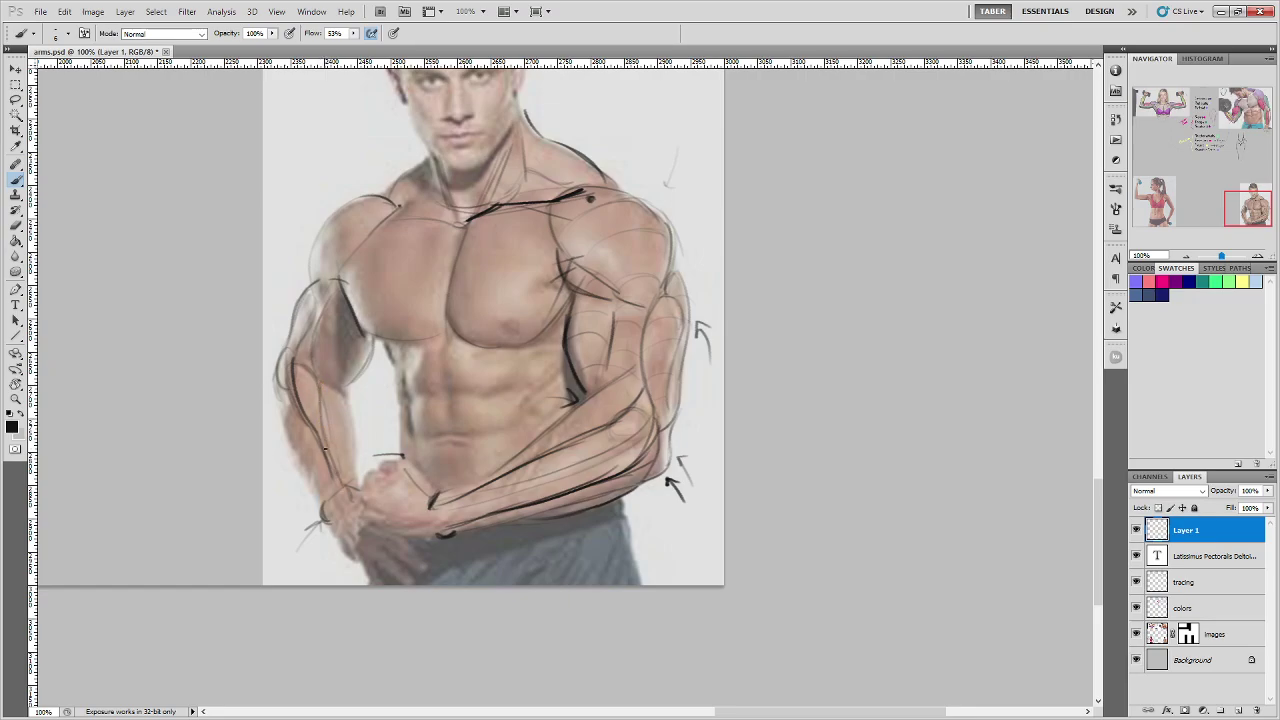
left_click_drag(340, 390, 363, 492)
left_click_drag(385, 432, 345, 436)
key("ctrl+alt+z")
key("ctrl+alt+z")
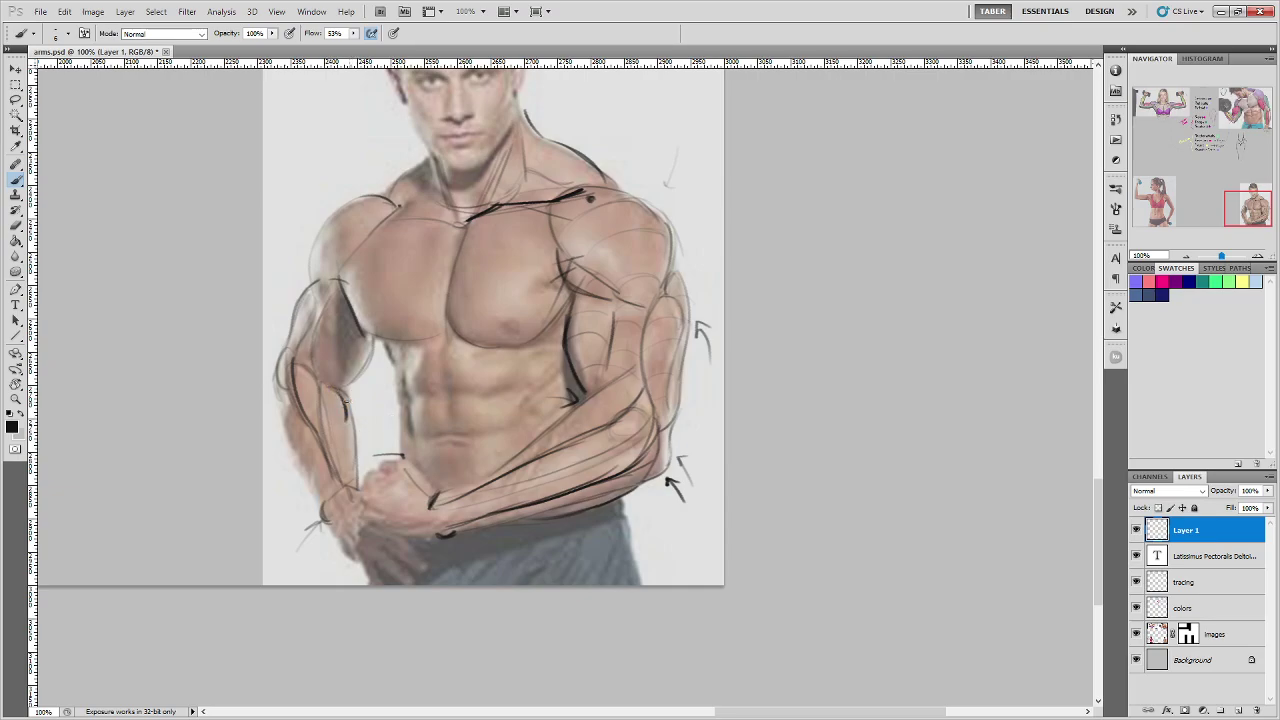
Step: Try a stroke along the inner edge of the man's right forearm, undo it, and compare the photo with Layer 1 hidden
left_click_drag(345, 401, 358, 466)
key("ctrl+alt+z")
key("ctrl+alt+z")
key("ctrl+alt+z")
key("ctrl+alt+z")
left_click(1135, 531)
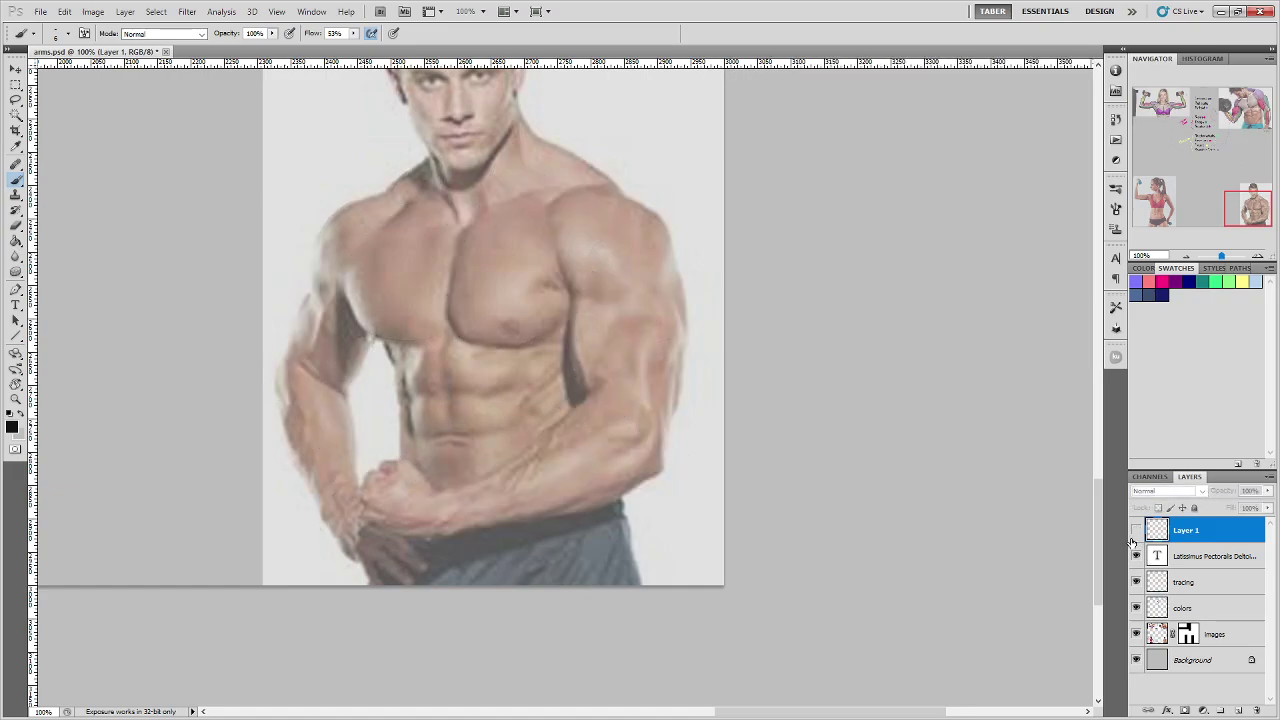
left_click(1135, 531)
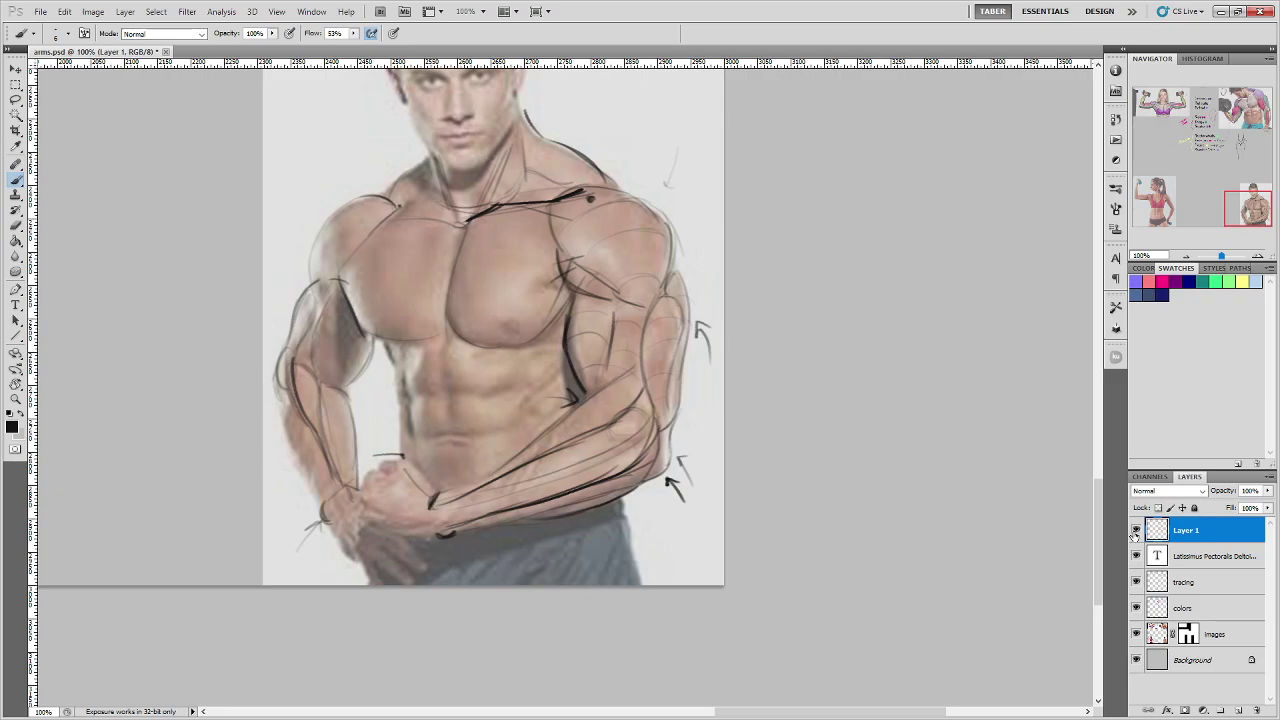
left_click(1135, 530)
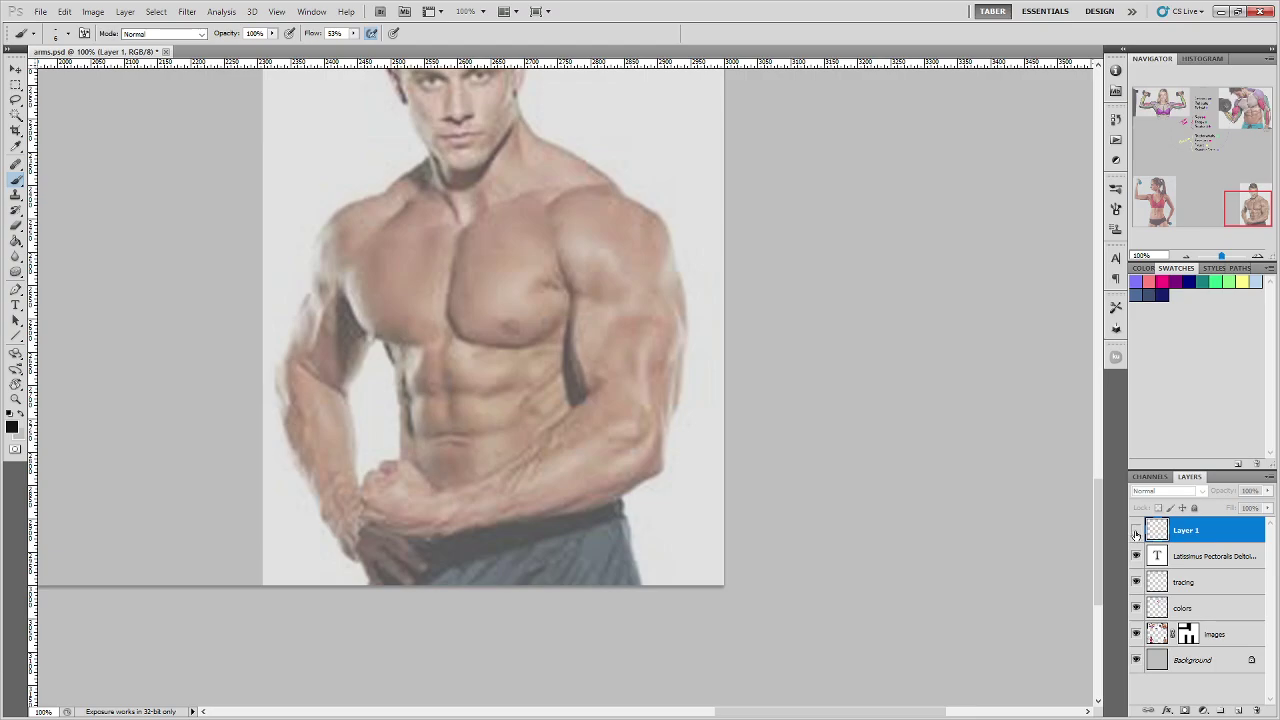
left_click(1135, 530)
Step: Try strokes across the man's right wrist and beside the inner forearm, and undo them
mouse_move(296, 524)
left_mouse_down()
mouse_move(372, 458)
mouse_move(370, 490)
left_mouse_up()
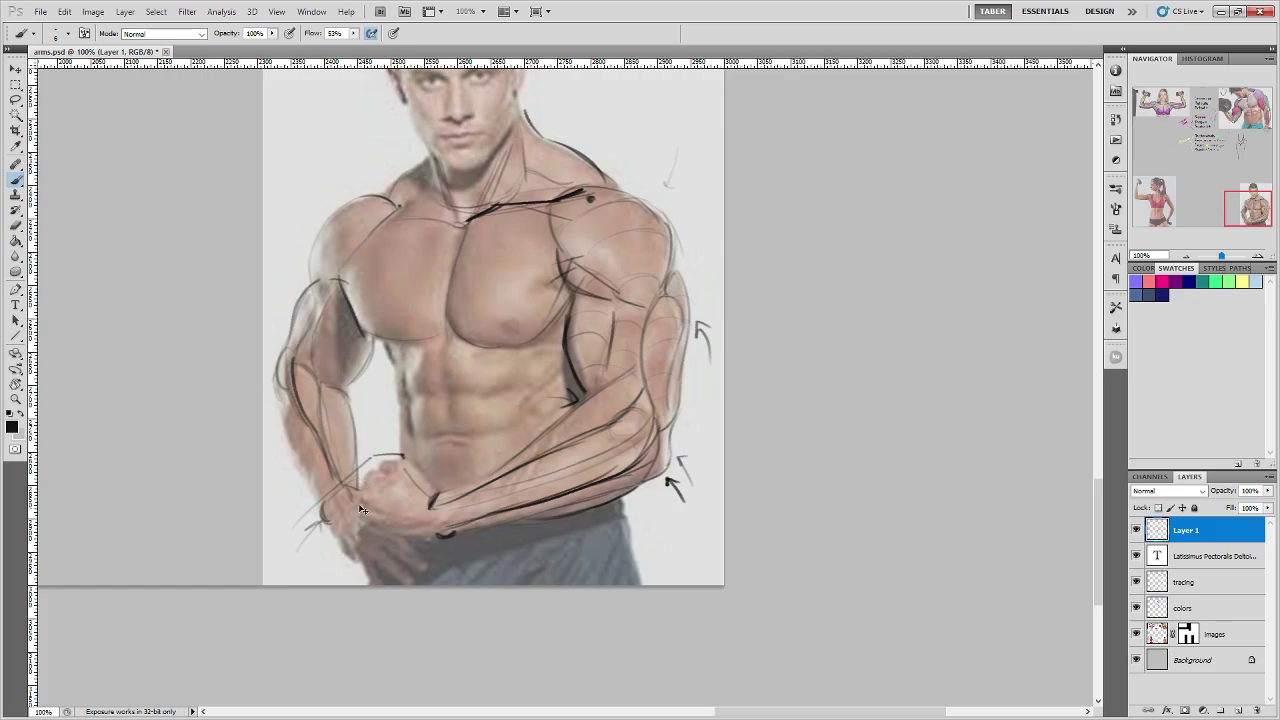
key("ctrl+z")
mouse_move(354, 422)
left_mouse_down()
mouse_move(358, 460)
mouse_move(374, 456)
left_mouse_up()
key("ctrl+alt+z")
key("ctrl+alt+z")
Step: Draw long muscle lines along the outer side of the man's right forearm and compare them with Layer 1 hidden
left_click_drag(314, 488, 319, 423)
left_click_drag(304, 483, 299, 411)
left_click_drag(289, 460, 290, 397)
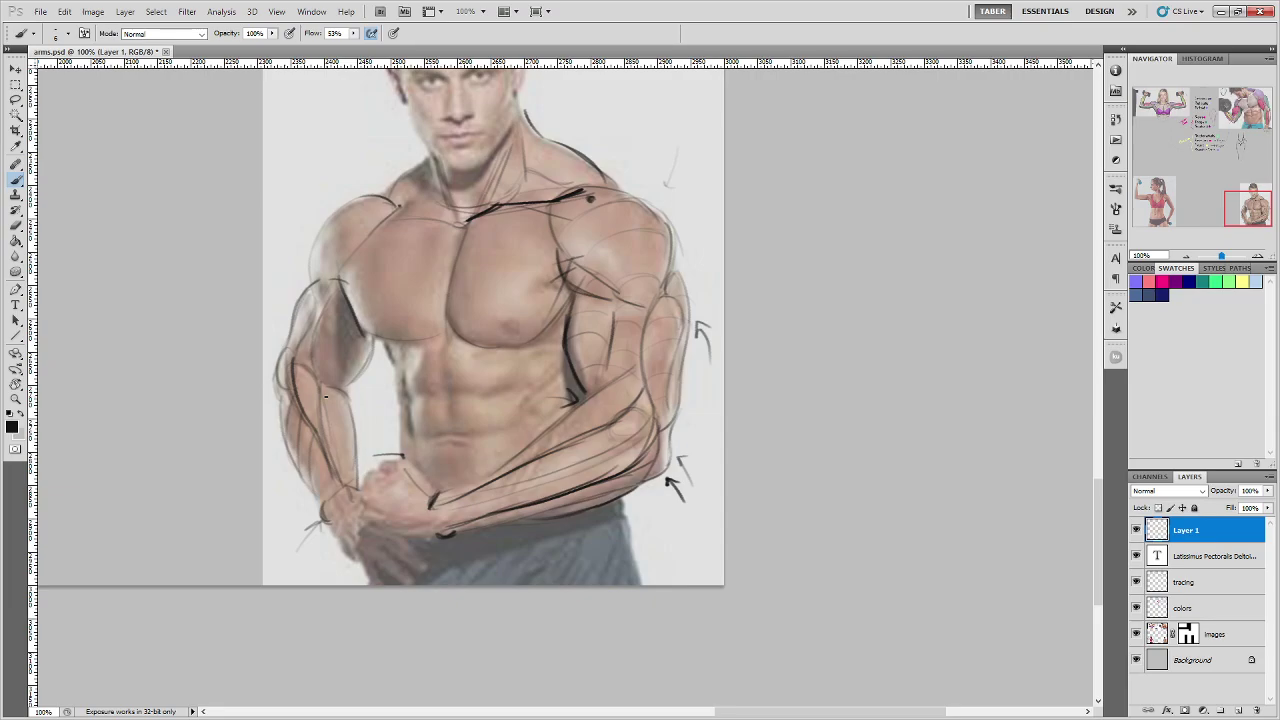
left_click(1137, 531)
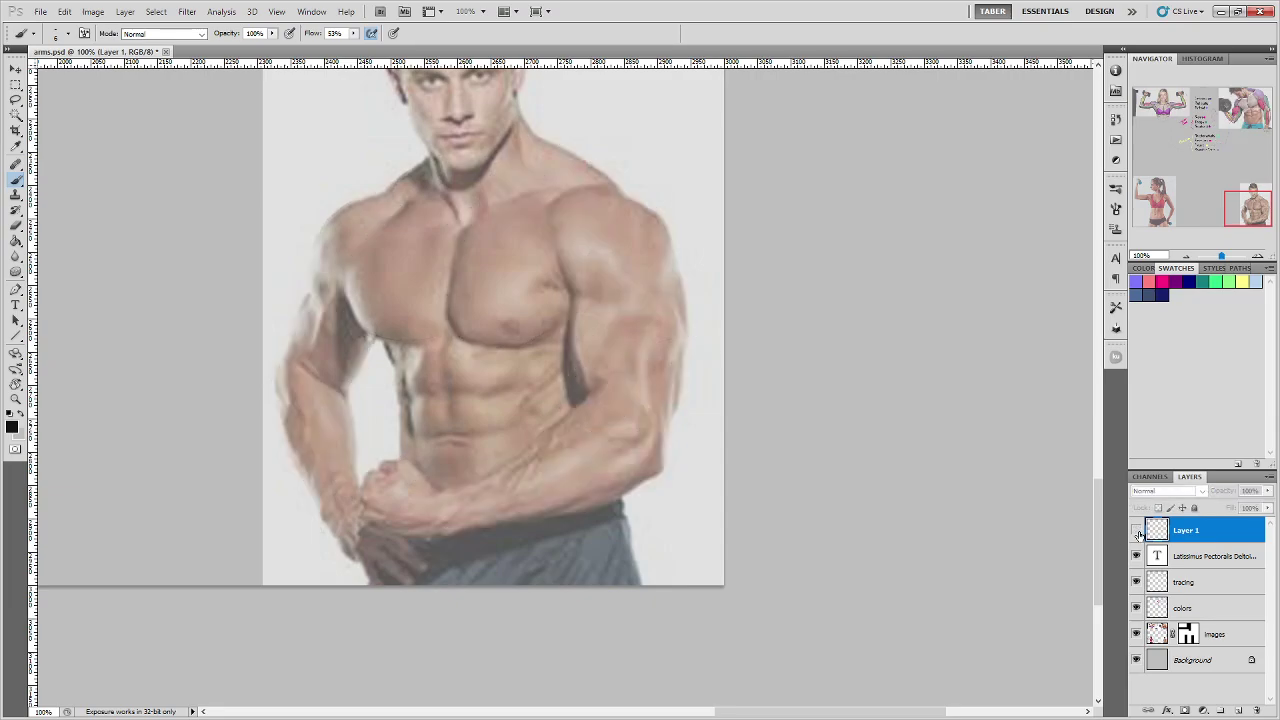
left_click(1137, 531)
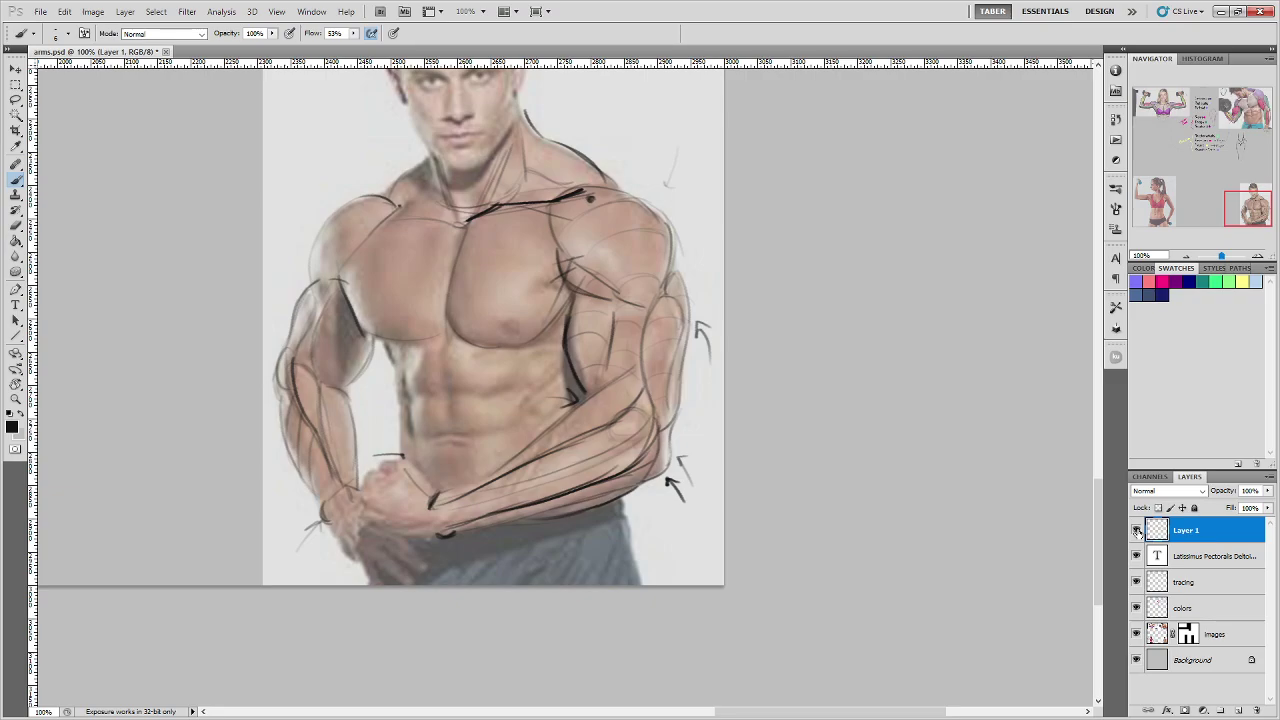
left_click(1137, 531)
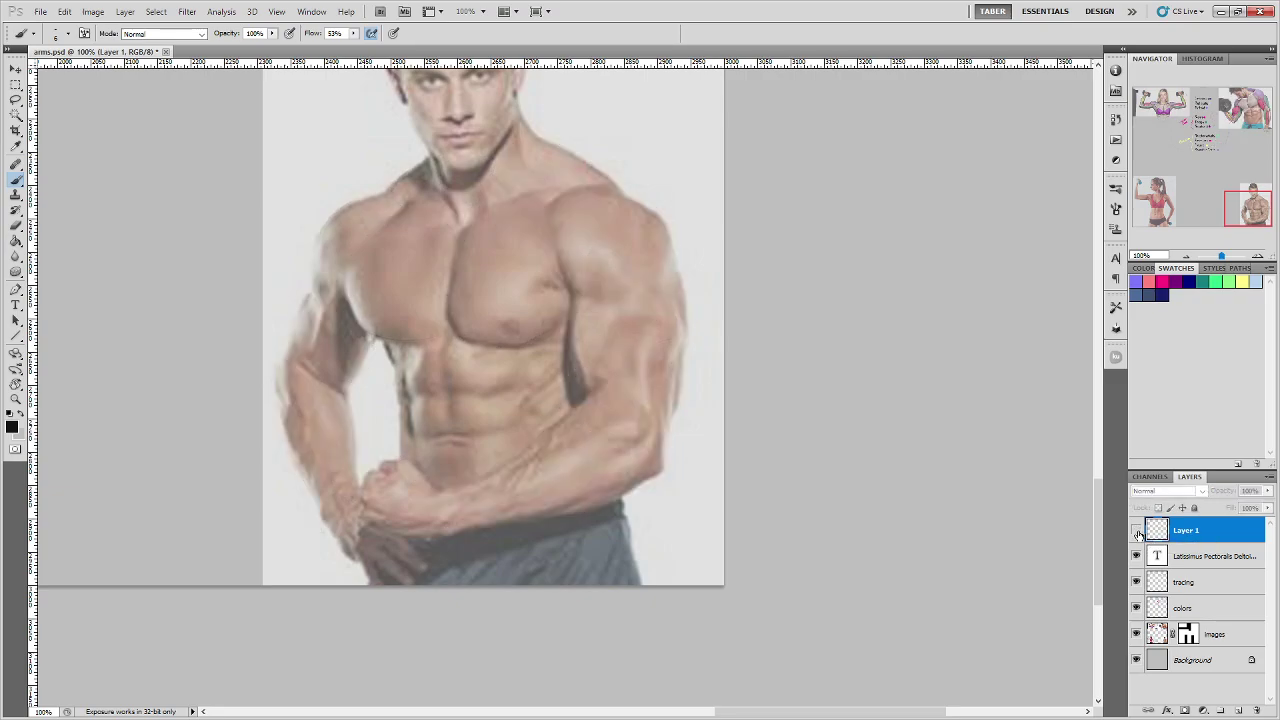
left_click(1137, 533)
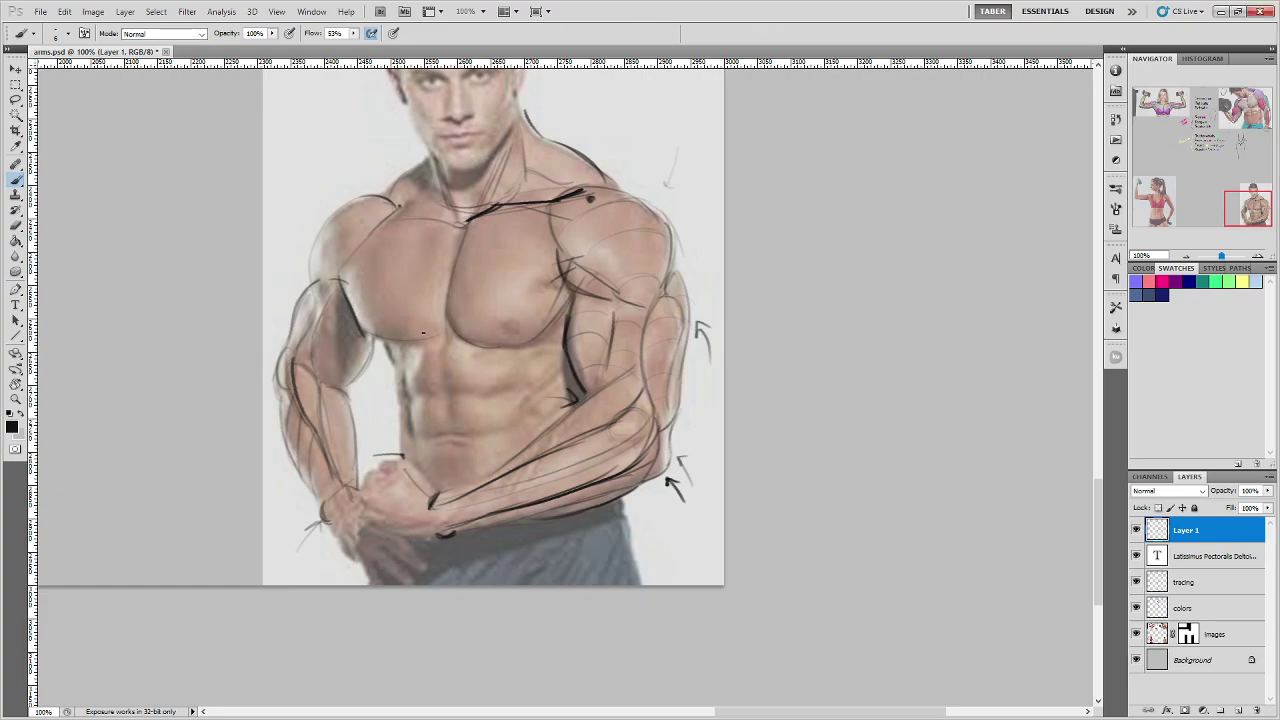
Step: Go to the photo of the woman in the red top and try strokes on her left shoulder and upper arm, undoing them
left_click_drag(223, 231, 651, 343)
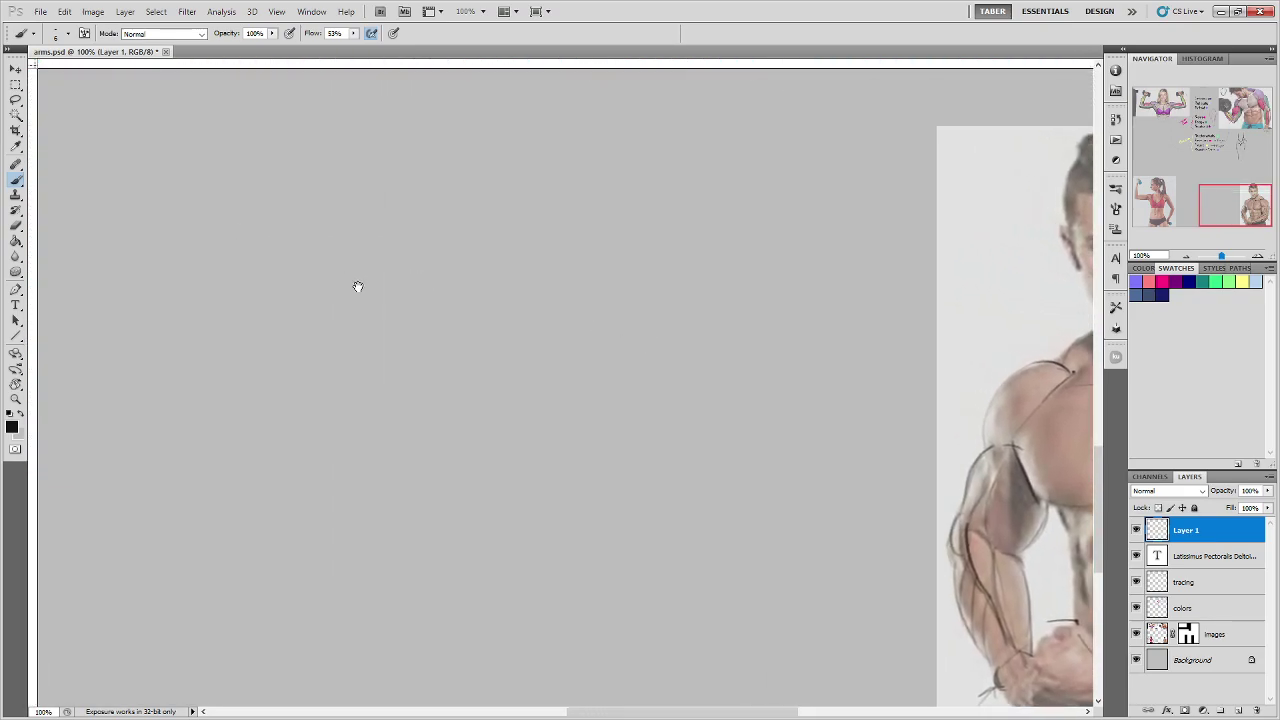
left_click_drag(48, 596, 614, 206)
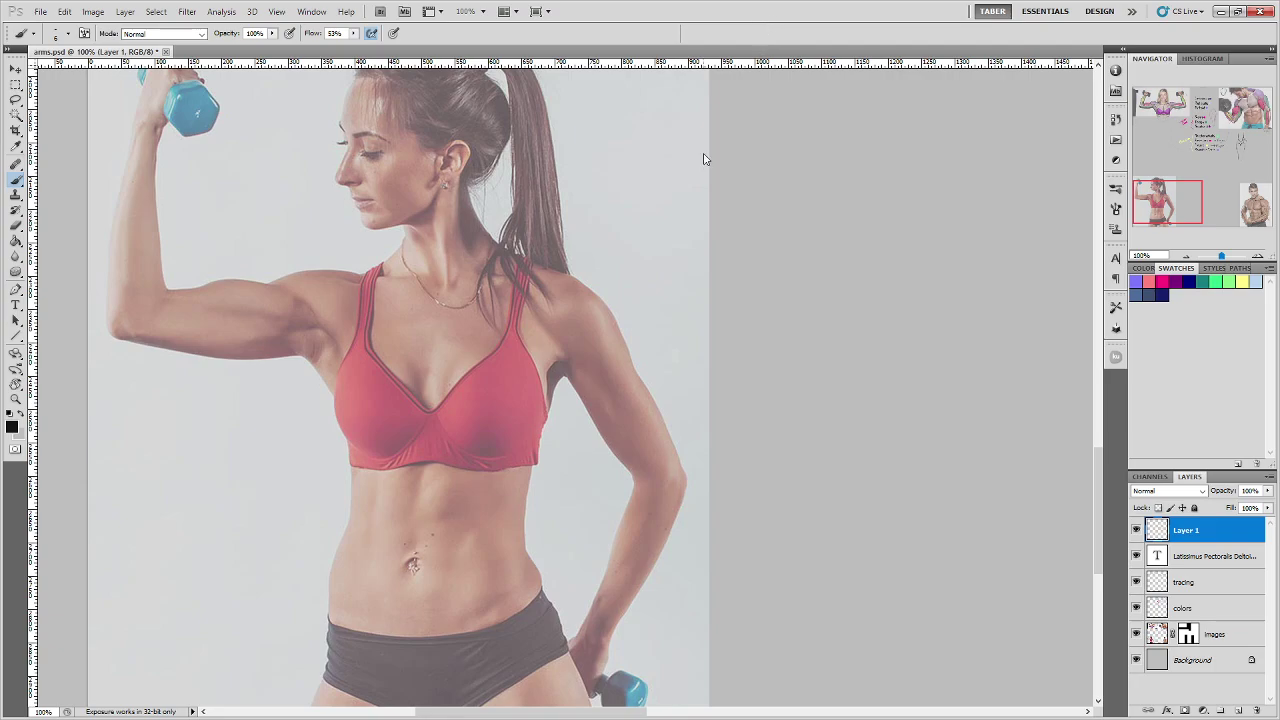
left_click_drag(724, 447, 754, 434)
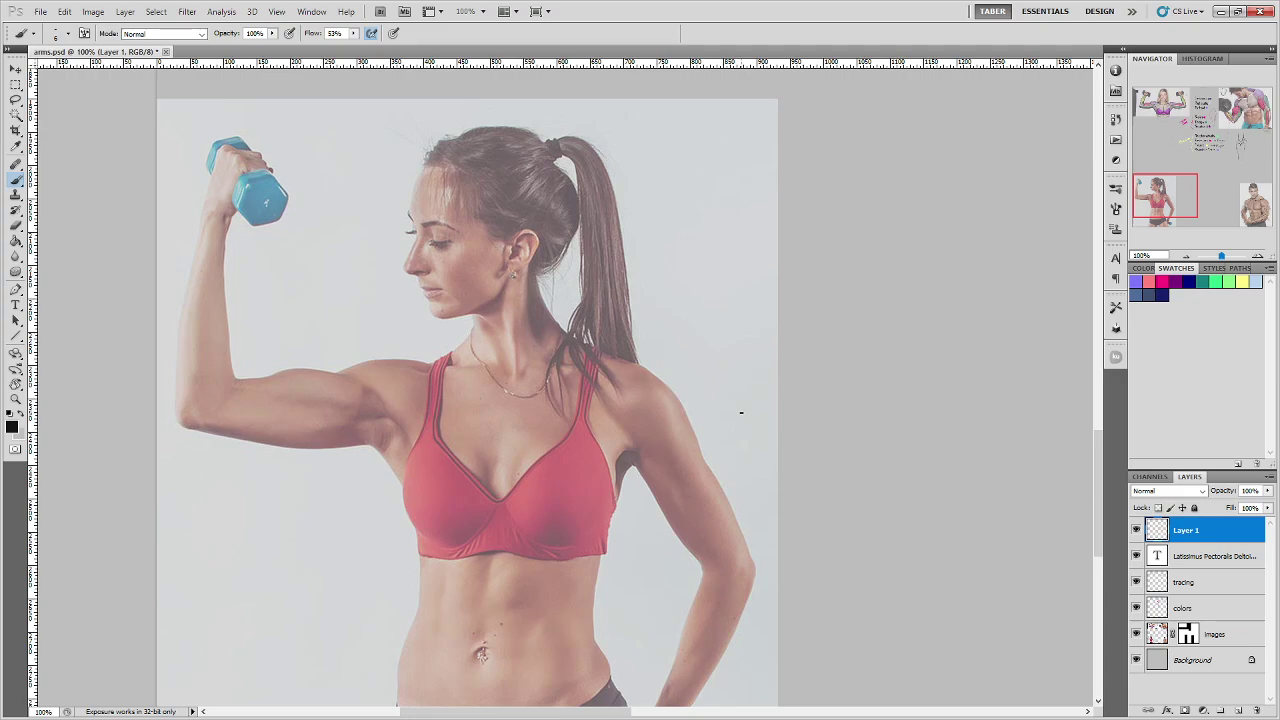
left_click_drag(720, 394, 672, 255)
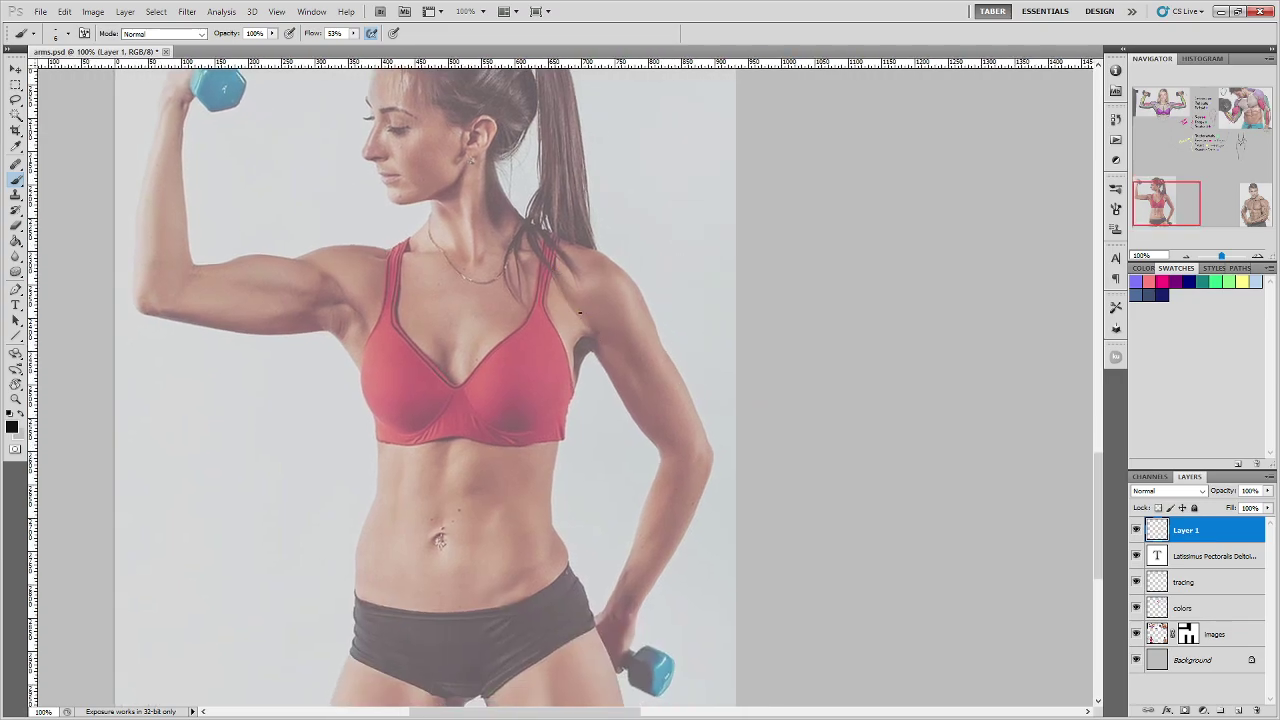
left_click_drag(636, 352, 654, 359)
left_click_drag(630, 256, 640, 276)
mouse_move(565, 285)
left_mouse_down()
mouse_move(603, 337)
mouse_move(620, 337)
mouse_move(638, 284)
mouse_move(587, 259)
left_mouse_up()
key("ctrl+alt+z")
key("ctrl+alt+z")
key("ctrl+alt+z")
key("ctrl+alt+z")
key("ctrl+alt+z")
key("ctrl+alt+z")
Step: Try short strokes at the woman's left armpit and undo them
left_click_drag(585, 334, 563, 367)
key("ctrl+z")
mouse_move(585, 336)
left_mouse_down()
mouse_move(544, 382)
mouse_move(566, 372)
mouse_move(572, 342)
mouse_move(590, 332)
mouse_move(602, 346)
left_mouse_up()
key("ctrl+z")
key("ctrl+z")
key("ctrl+alt+z")
key("ctrl+alt+z")
key("ctrl+alt+z")
Step: Outline the woman's biceps on both arms, add muscle lines into her right armpit, and compare with Layer 1 hidden
mouse_move(628, 364)
left_mouse_down()
mouse_move(653, 425)
mouse_move(635, 424)
mouse_move(604, 369)
left_mouse_up()
mouse_move(274, 255)
left_mouse_down()
mouse_move(236, 257)
mouse_move(219, 282)
mouse_move(313, 294)
mouse_move(271, 257)
mouse_move(322, 279)
mouse_move(263, 292)
mouse_move(255, 263)
mouse_move(187, 267)
mouse_move(243, 283)
mouse_move(197, 272)
left_mouse_up()
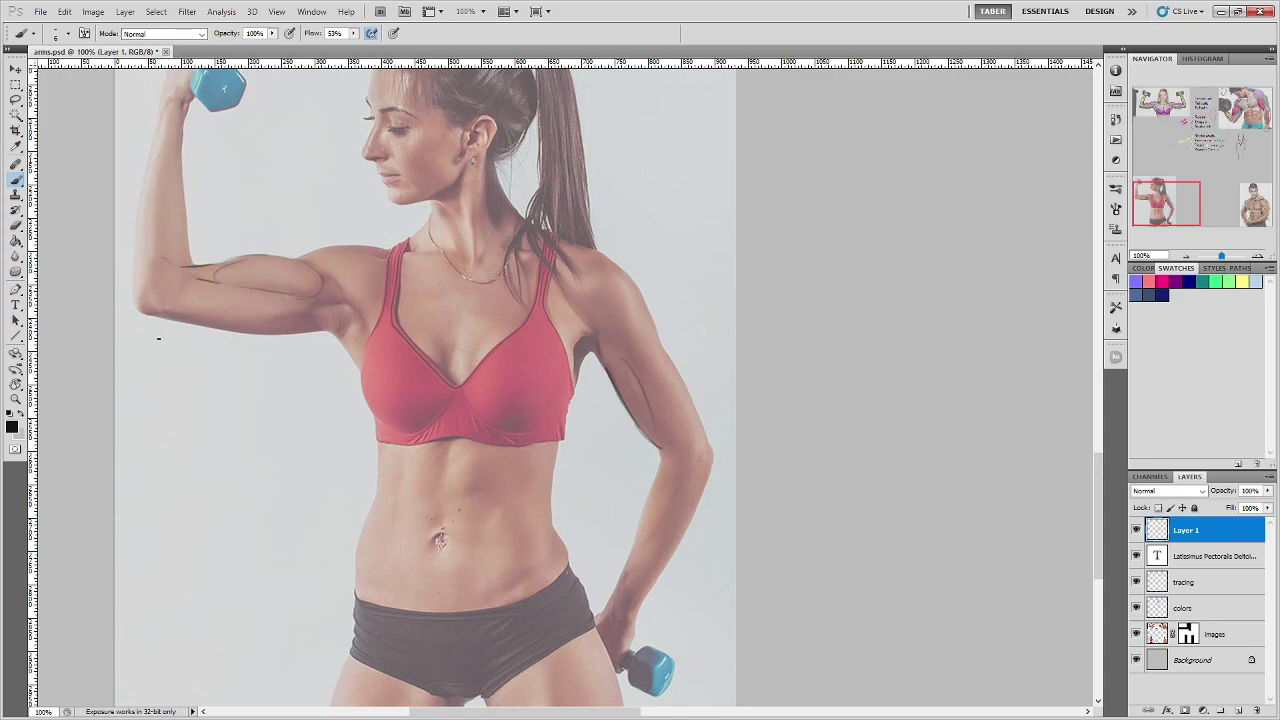
mouse_move(289, 294)
left_mouse_down()
mouse_move(340, 300)
mouse_move(315, 276)
mouse_move(340, 296)
left_mouse_up()
left_click_drag(335, 276, 361, 316)
left_click_drag(333, 285, 384, 294)
left_click(1136, 530)
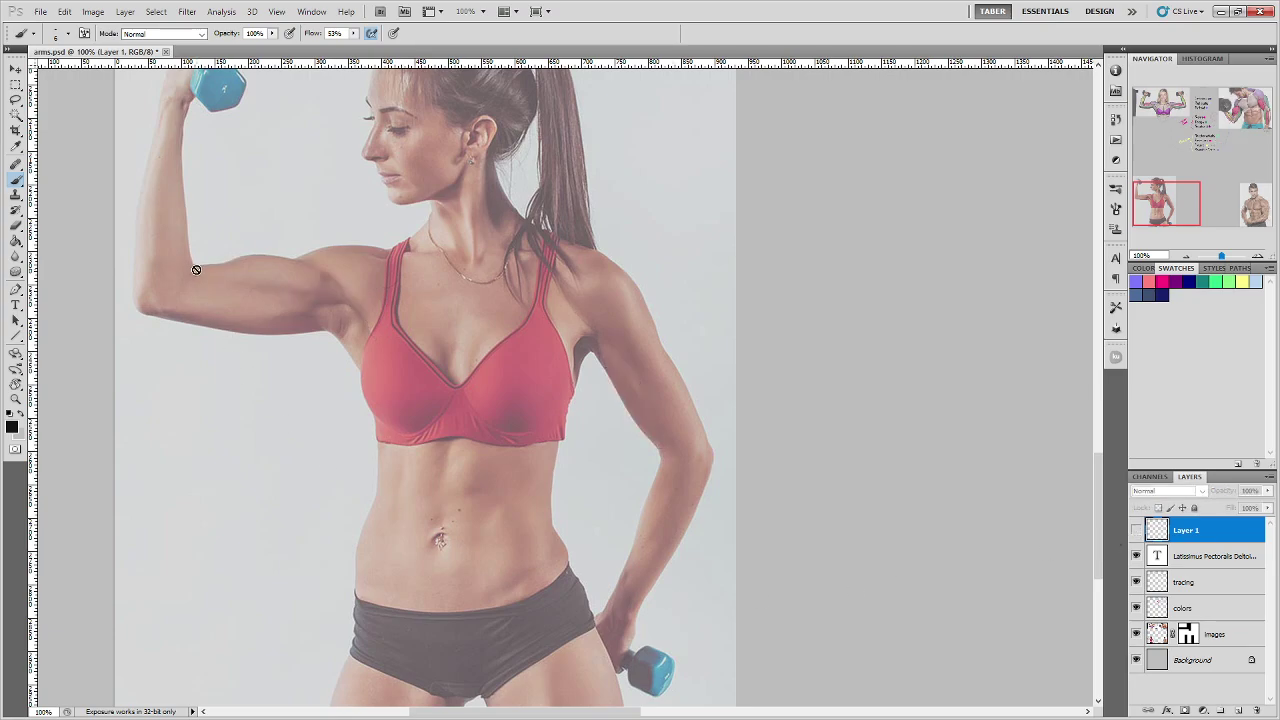
left_click(1136, 530)
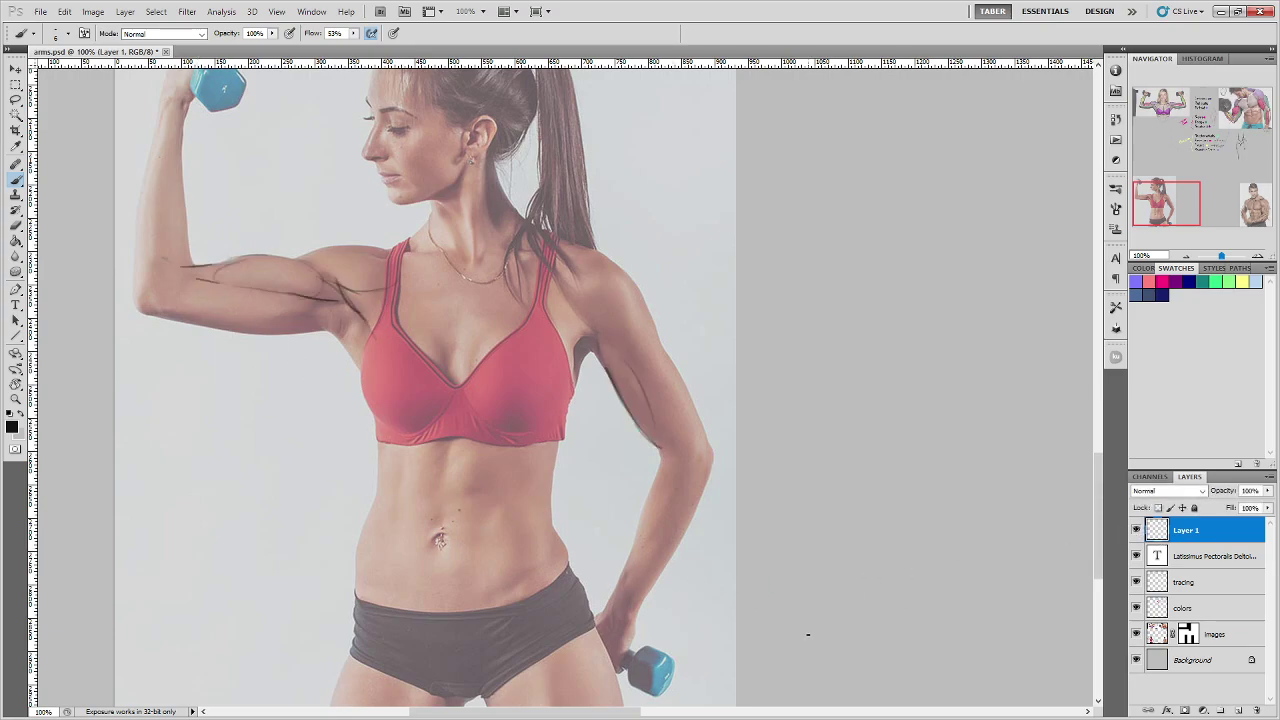
Step: Examine the man's arms with and without Layer 1 for comparison, and return to the woman's photo
left_click_drag(974, 531, 167, 504)
left_click_drag(1012, 555, 363, 513)
key("ctrl+r")
left_click(1136, 530)
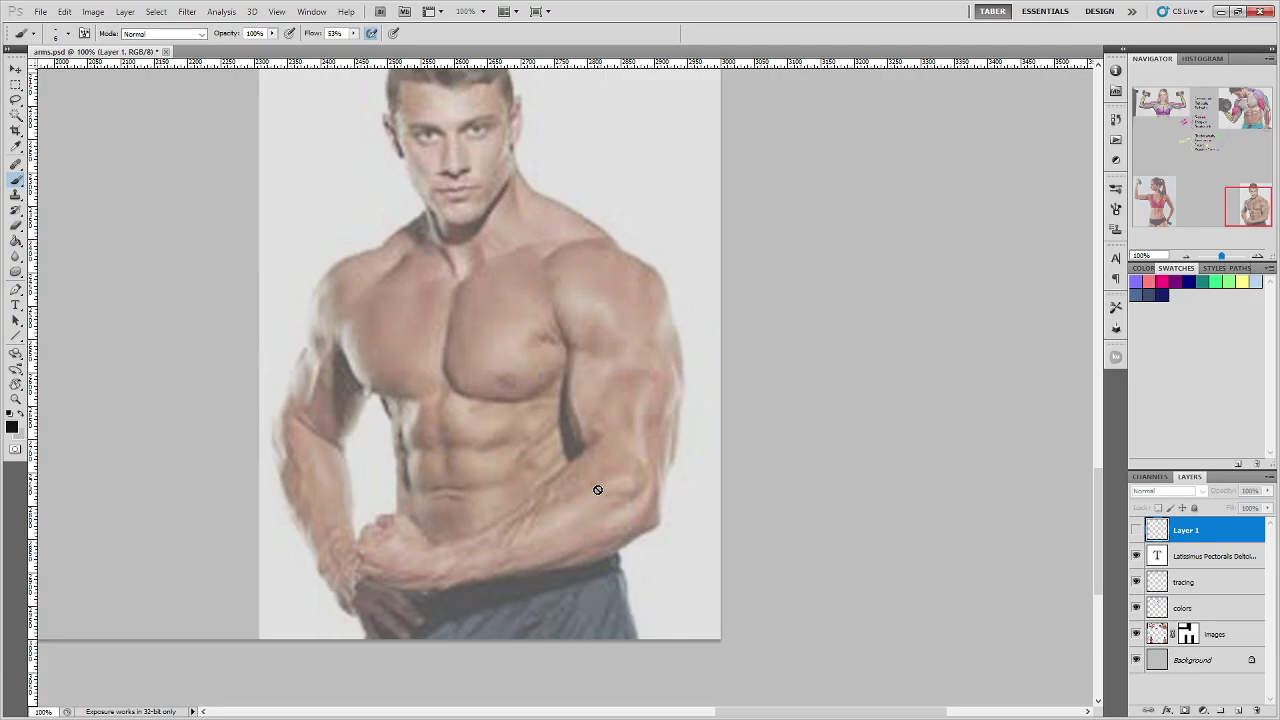
left_click(1136, 530)
left_click_drag(389, 449, 731, 452)
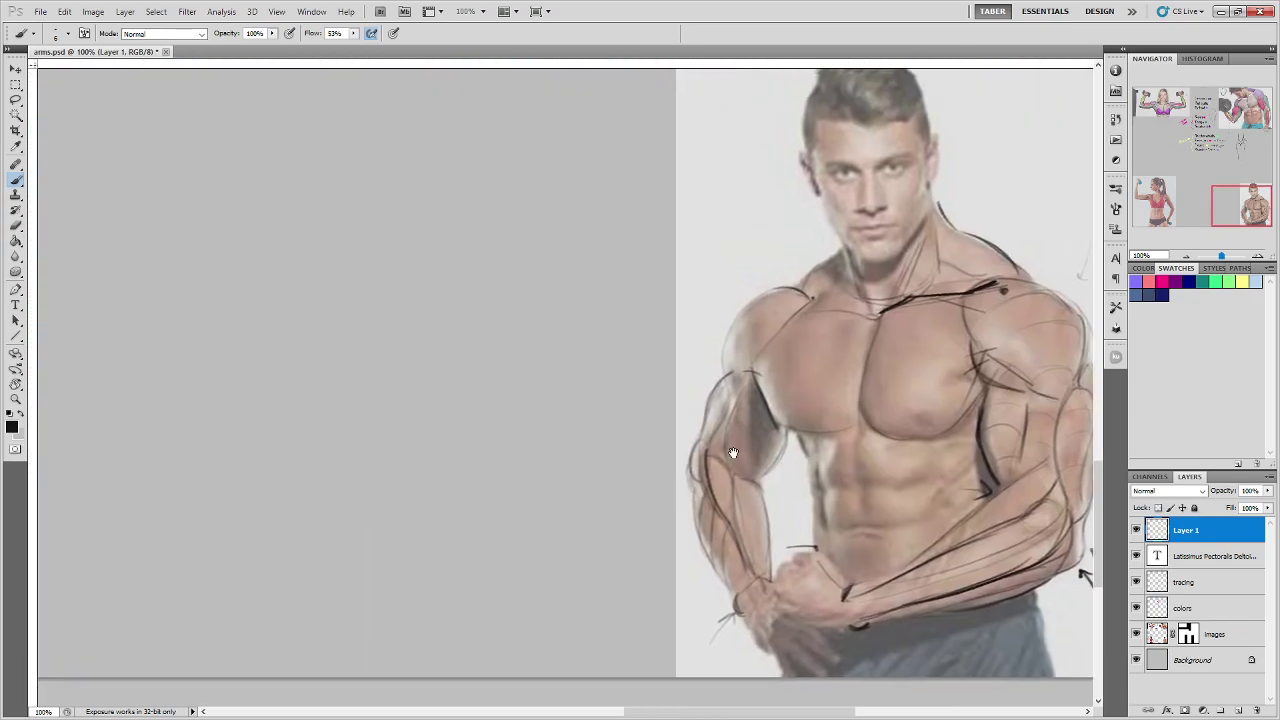
left_click_drag(497, 529, 701, 519)
left_click_drag(456, 512, 508, 577)
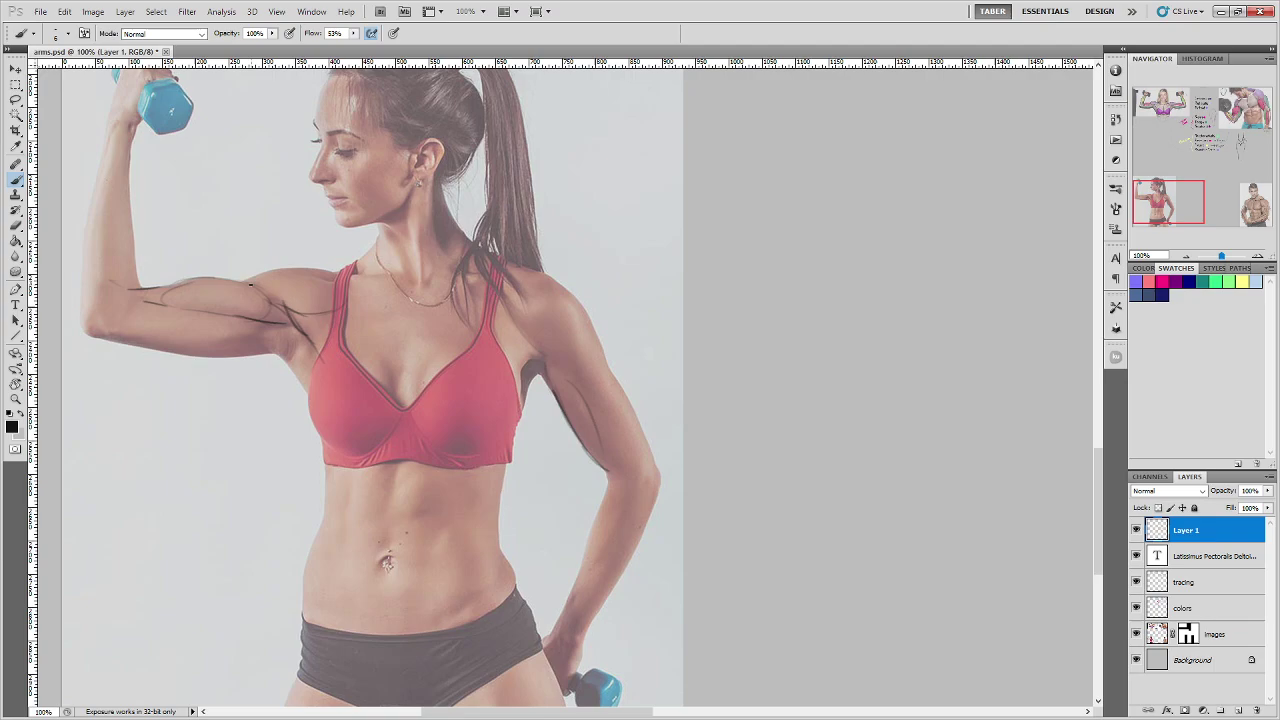
Step: Sketch the woman's right deltoid with dark curves and draw chest and side muscle lines from her right armpit
mouse_move(255, 286)
left_mouse_down()
mouse_move(301, 310)
mouse_move(270, 305)
mouse_move(344, 312)
left_mouse_up()
left_click_drag(304, 337, 327, 414)
left_click_drag(302, 314, 372, 350)
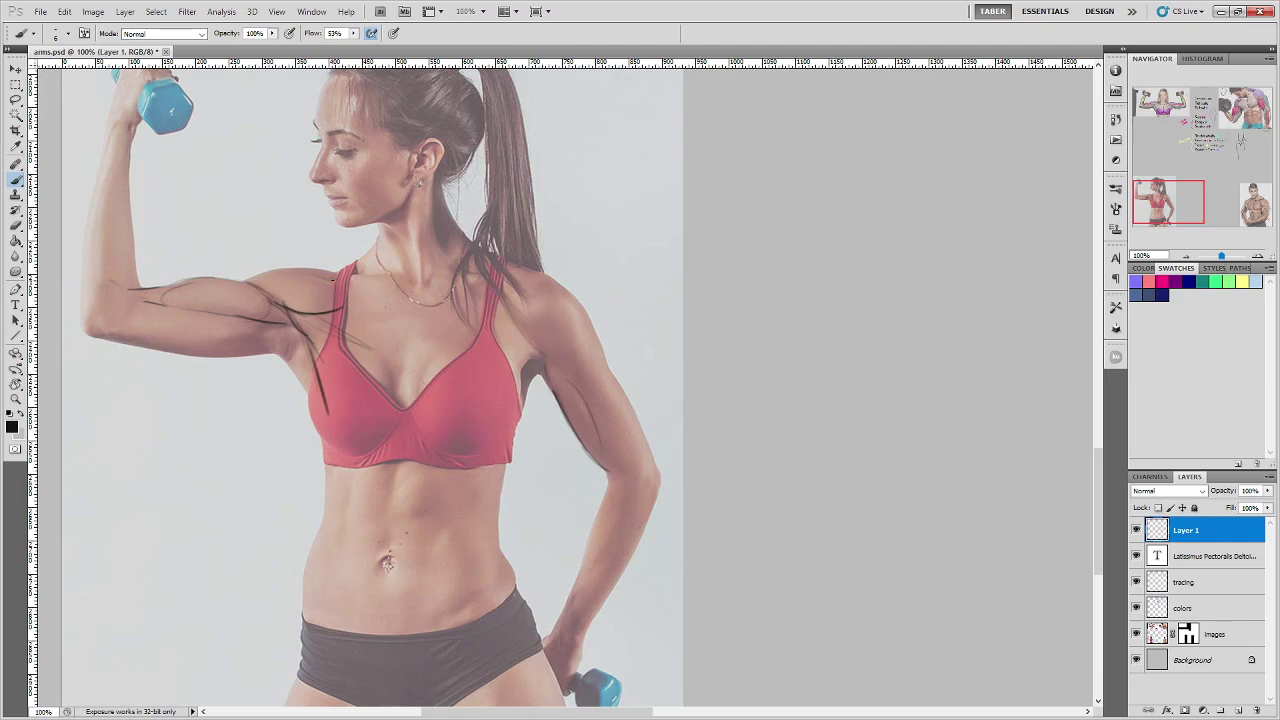
mouse_move(333, 281)
left_mouse_down()
mouse_move(246, 276)
mouse_move(334, 271)
left_mouse_up()
Step: Draw the triceps along the underside of the woman's raised right arm, undoing the extra marks across it
mouse_move(103, 340)
left_mouse_down()
mouse_move(182, 356)
mouse_move(270, 352)
mouse_move(202, 331)
mouse_move(188, 344)
mouse_move(260, 354)
mouse_move(250, 331)
mouse_move(188, 336)
left_mouse_up()
key("ctrl+z")
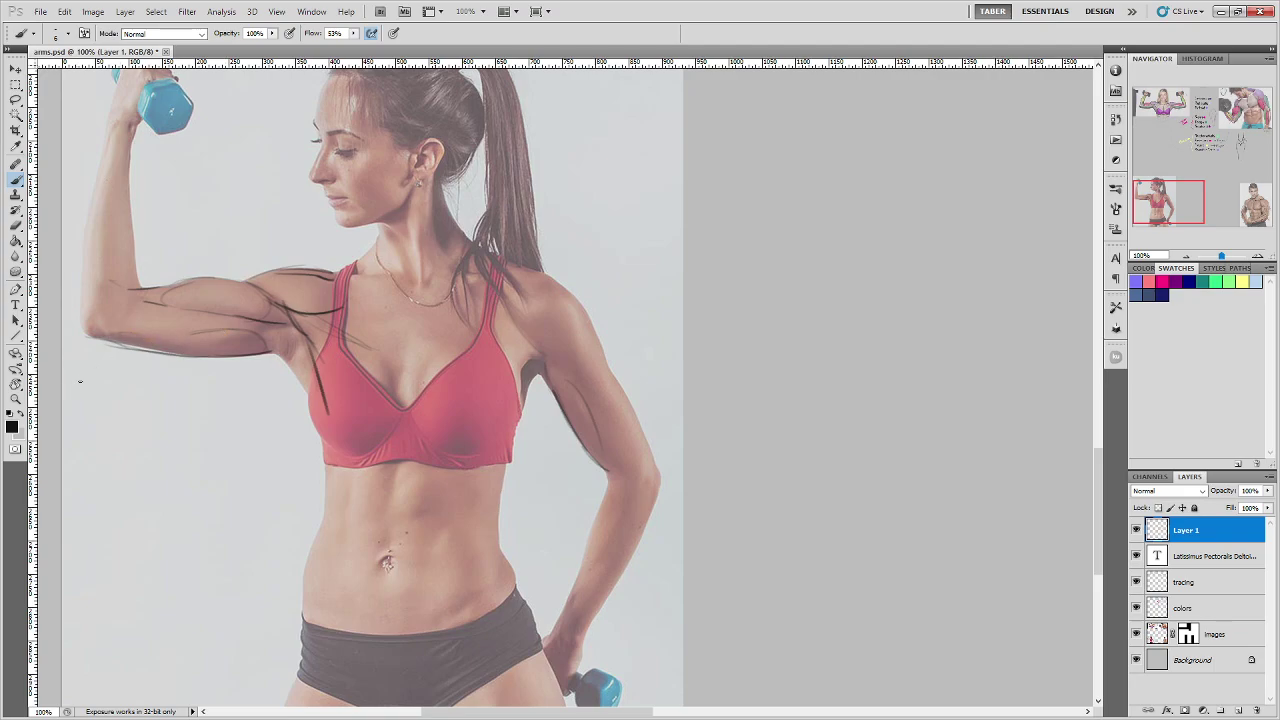
mouse_move(124, 348)
left_mouse_down()
mouse_move(203, 330)
mouse_move(122, 335)
left_mouse_up()
left_click_drag(231, 352, 236, 396)
mouse_move(190, 302)
left_mouse_down()
mouse_move(188, 252)
mouse_move(198, 262)
left_mouse_up()
key("ctrl+alt+z")
key("ctrl+alt+z")
key("ctrl+alt+z")
key("ctrl+alt+z")
Step: Outline the woman's left deltoid and its lower boundary, and draw the triceps along the outer left upper arm
left_click_drag(603, 357, 573, 298)
left_click_drag(545, 363, 598, 373)
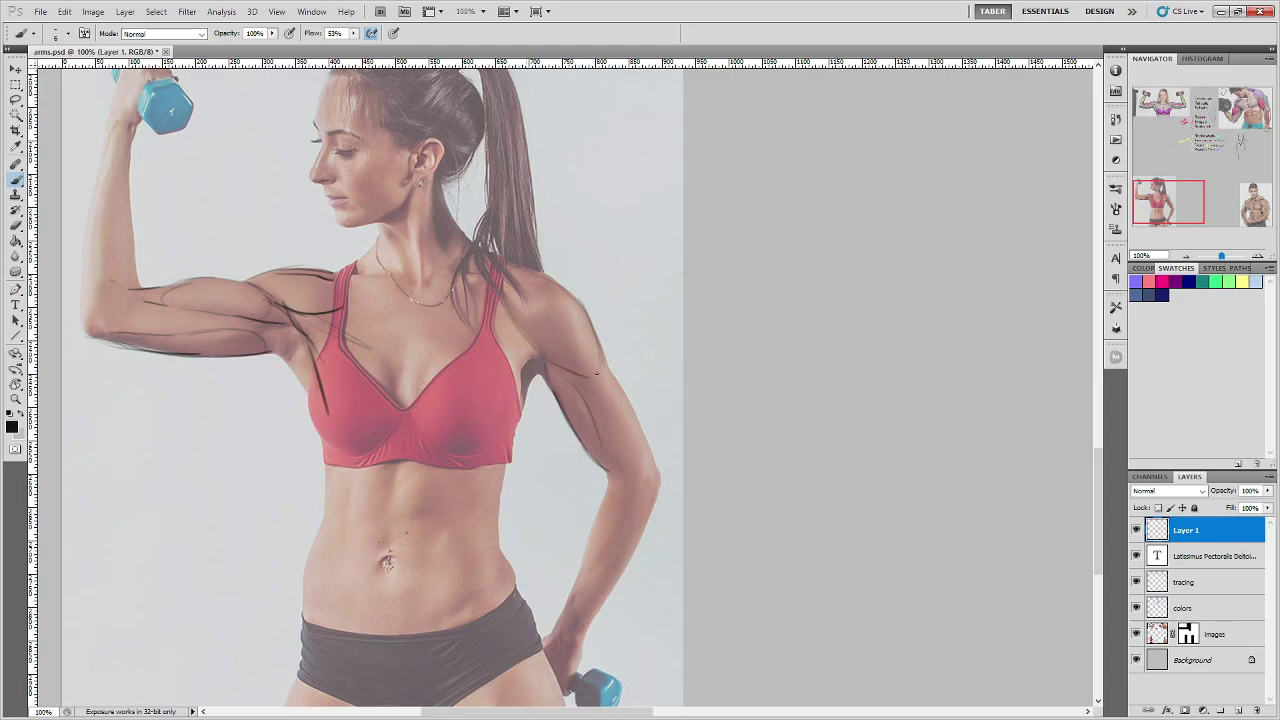
left_click_drag(501, 306, 537, 351)
left_click_drag(612, 370, 659, 467)
mouse_move(585, 378)
left_mouse_down()
mouse_move(581, 374)
mouse_move(621, 474)
mouse_move(603, 374)
mouse_move(627, 438)
left_mouse_up()
Step: Mark the elbow bones on the woman's right and left arms with dark curves, replacing the rejected first mark
left_click_drag(80, 356, 88, 338)
key("ctrl+alt+z")
key("ctrl+alt+z")
mouse_move(82, 320)
left_mouse_down()
mouse_move(86, 334)
mouse_move(112, 336)
left_mouse_up()
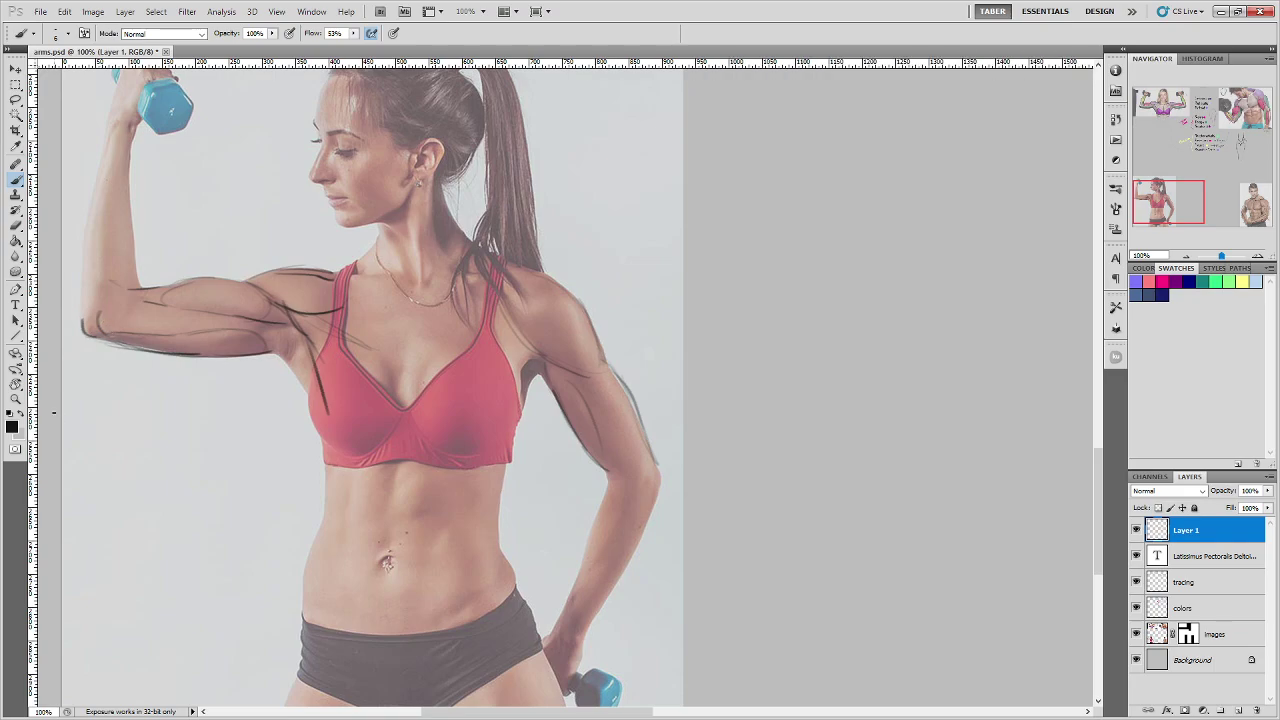
mouse_move(657, 464)
left_mouse_down()
mouse_move(659, 495)
mouse_move(658, 466)
mouse_move(654, 518)
mouse_move(686, 515)
mouse_move(740, 454)
mouse_move(646, 485)
left_mouse_up()
Step: Switch to the browser page Structures of the Arms, examine the arm muscle and bone diagrams, and return to the drawing
key("alt+Tab")
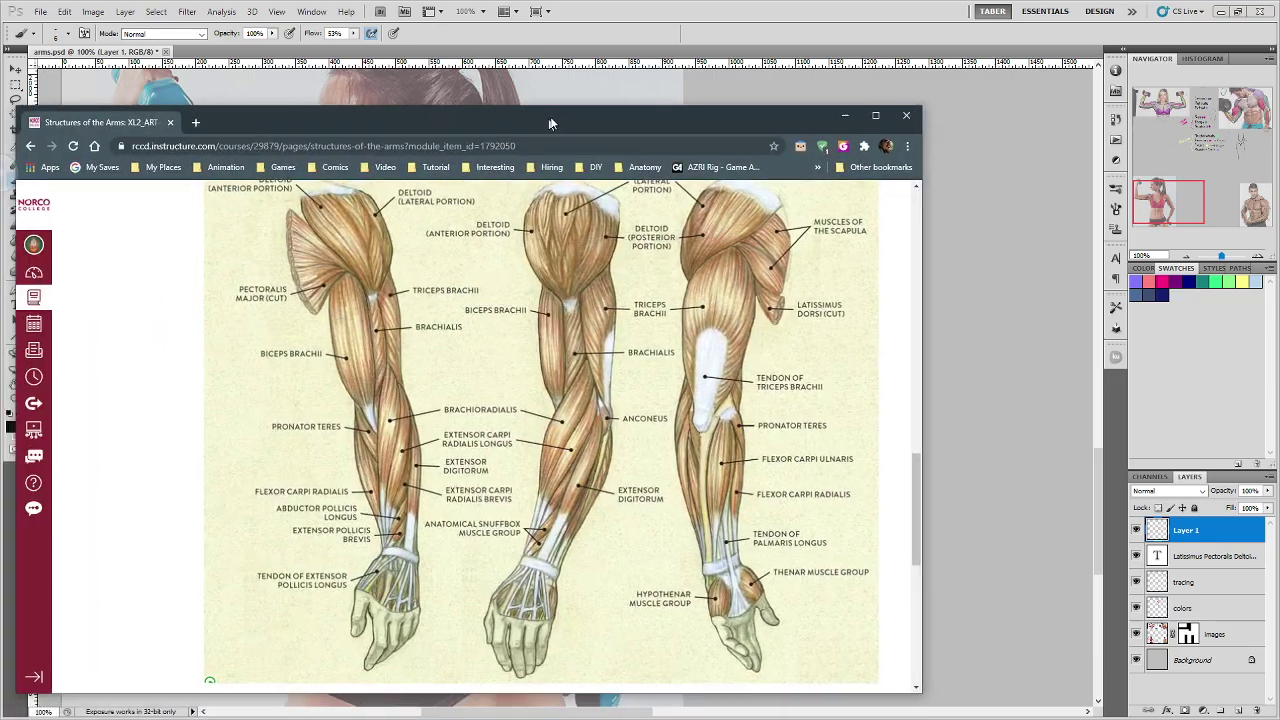
scroll(605, 400, "down", 5)
scroll(596, 411, "up", 5)
scroll(586, 423, "down", 1)
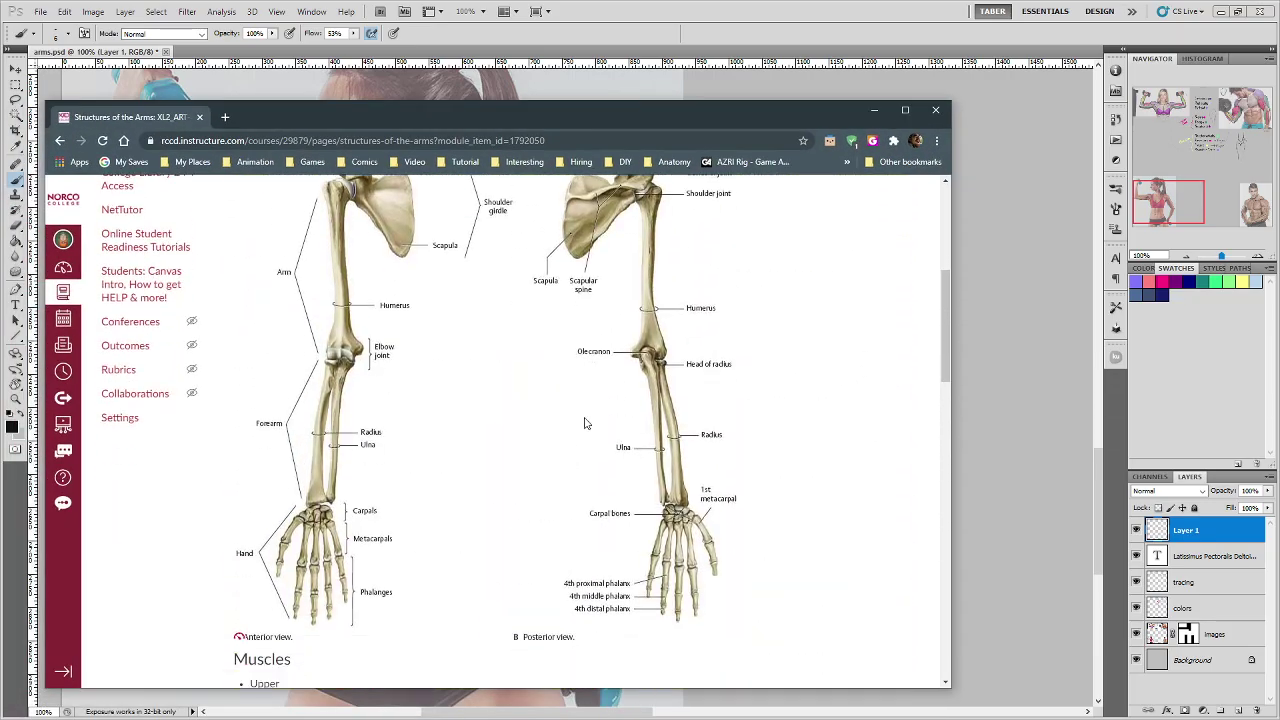
scroll(540, 430, "up", 1)
left_click_drag(821, 109, 880, 78)
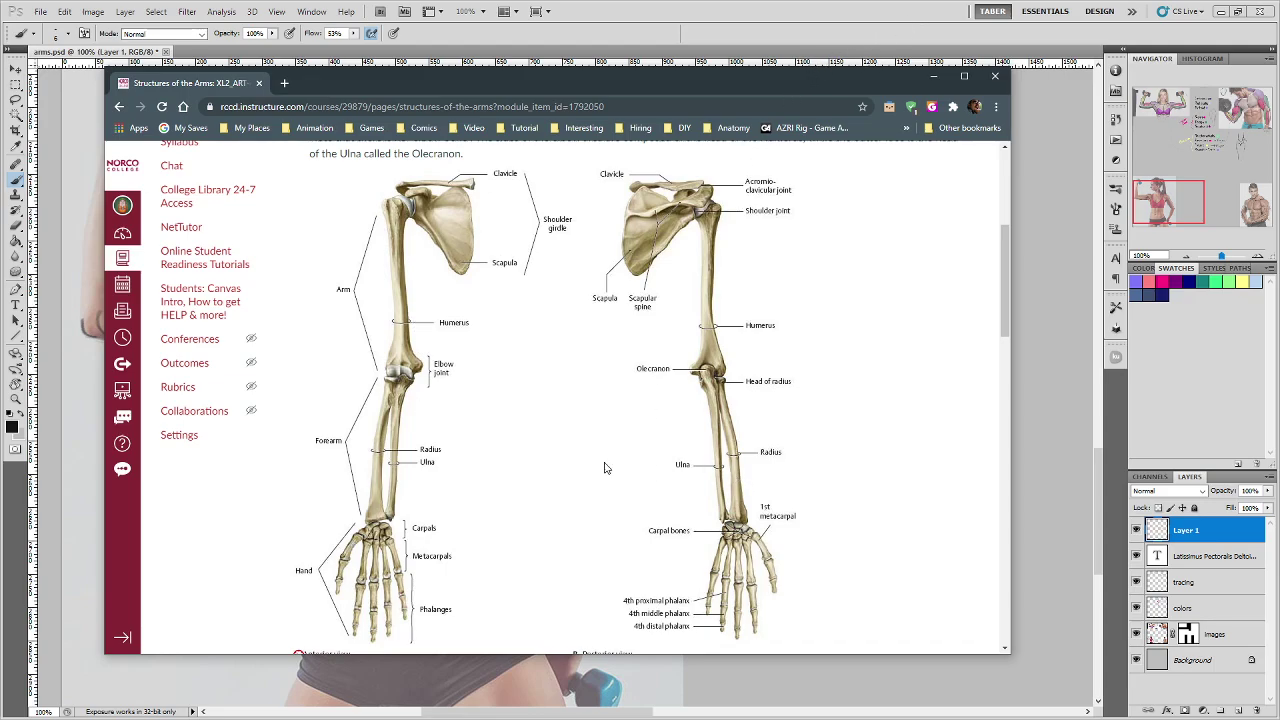
left_click_drag(752, 87, 0, 205)
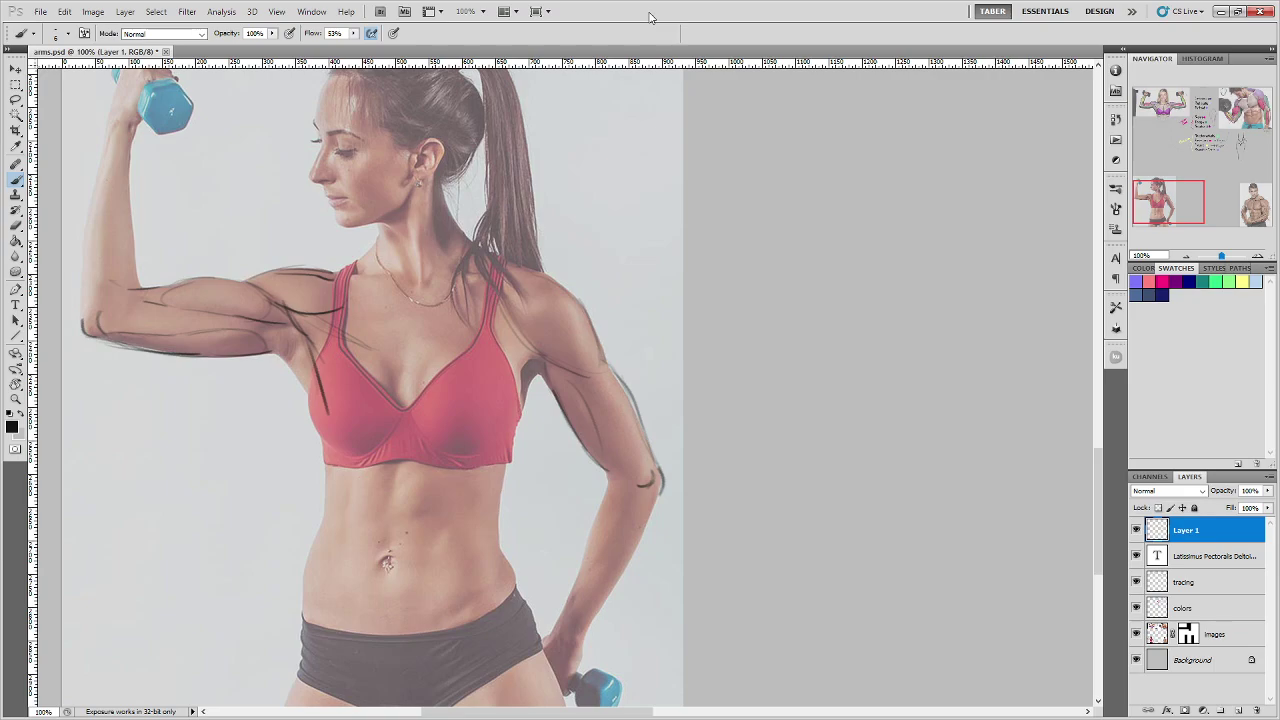
Step: Draw the forearm muscle lines below the woman's left elbow and outline the outer edge toward the wrist
left_click_drag(631, 513, 614, 432)
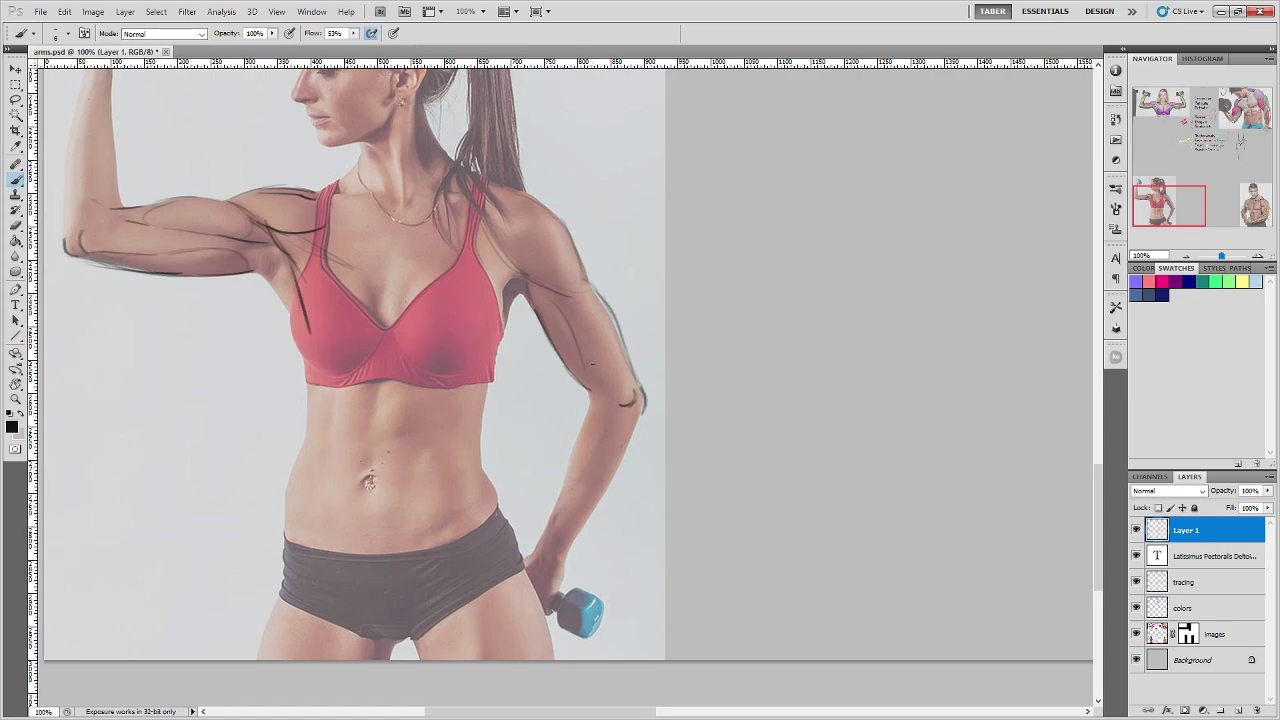
left_click_drag(593, 362, 606, 369)
left_click_drag(578, 433, 559, 500)
mouse_move(612, 411)
left_mouse_down()
mouse_move(589, 450)
mouse_move(543, 456)
left_mouse_up()
key("ctrl+alt+z")
key("ctrl+alt+z")
left_click_drag(637, 428, 563, 557)
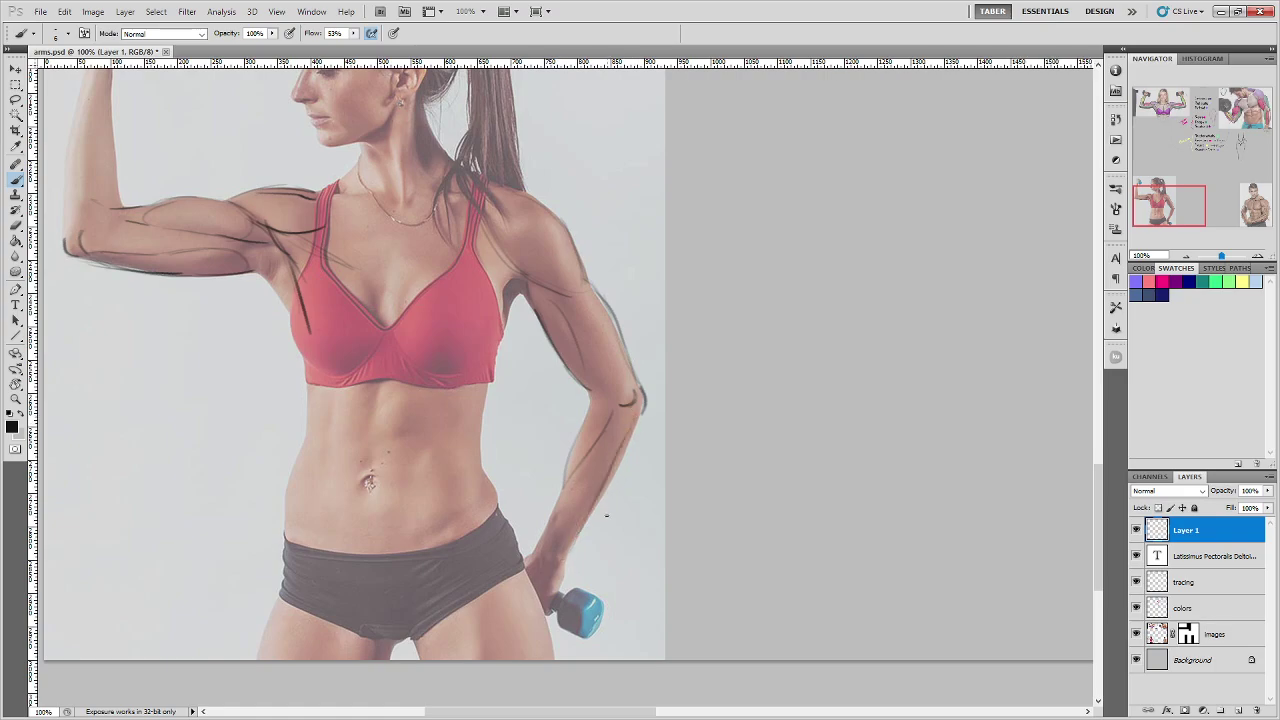
Step: Try extra strokes beside and across the woman's left forearm, and undo them
left_click_drag(606, 516, 620, 475)
mouse_move(613, 486)
left_mouse_down()
mouse_move(620, 474)
mouse_move(627, 486)
mouse_move(531, 540)
mouse_move(523, 566)
left_mouse_up()
key("ctrl+z")
key("ctrl+alt+z")
key("ctrl+alt+z")
key("ctrl+alt+z")
Step: Mark the wrist bones on the woman's lowered left arm and circle the one on her raised right wrist
left_click_drag(557, 560, 556, 563)
left_click_drag(531, 550, 535, 544)
left_click_drag(194, 380, 297, 563)
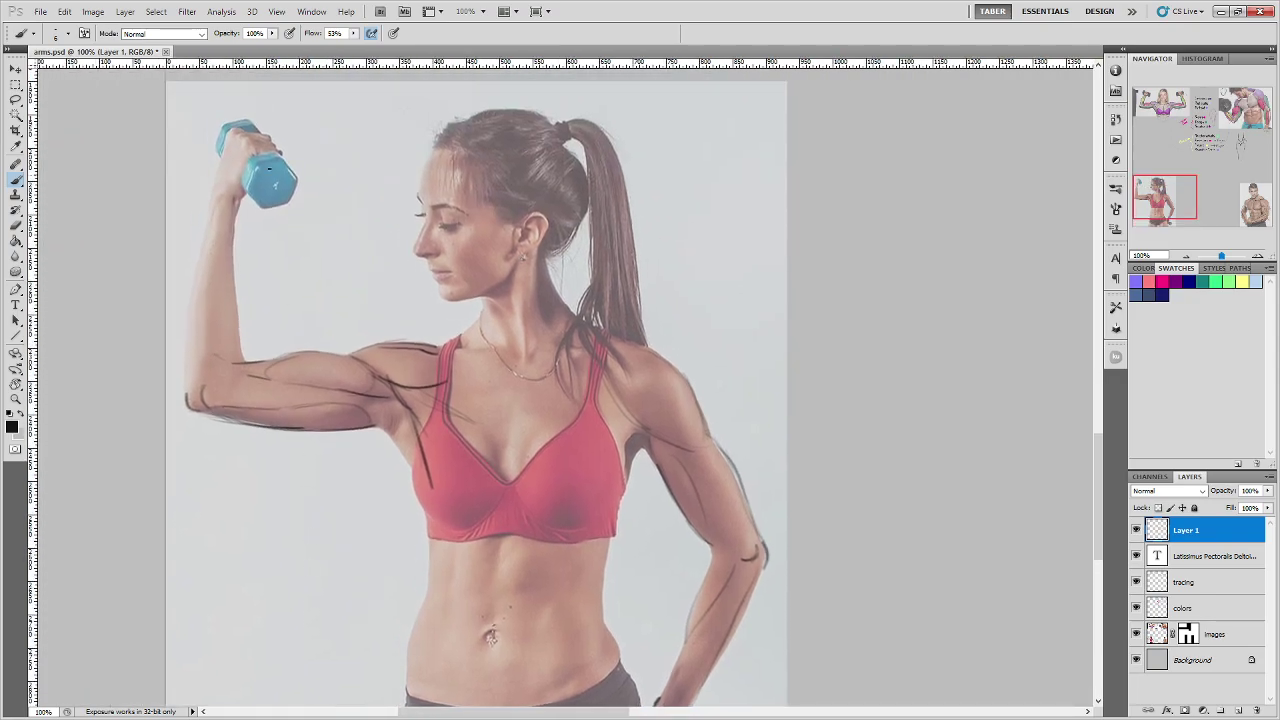
left_click_drag(225, 187, 220, 196)
Step: Try lines along the outer edge of the woman's raised right forearm from elbow to wrist, and undo them
left_click_drag(186, 390, 218, 198)
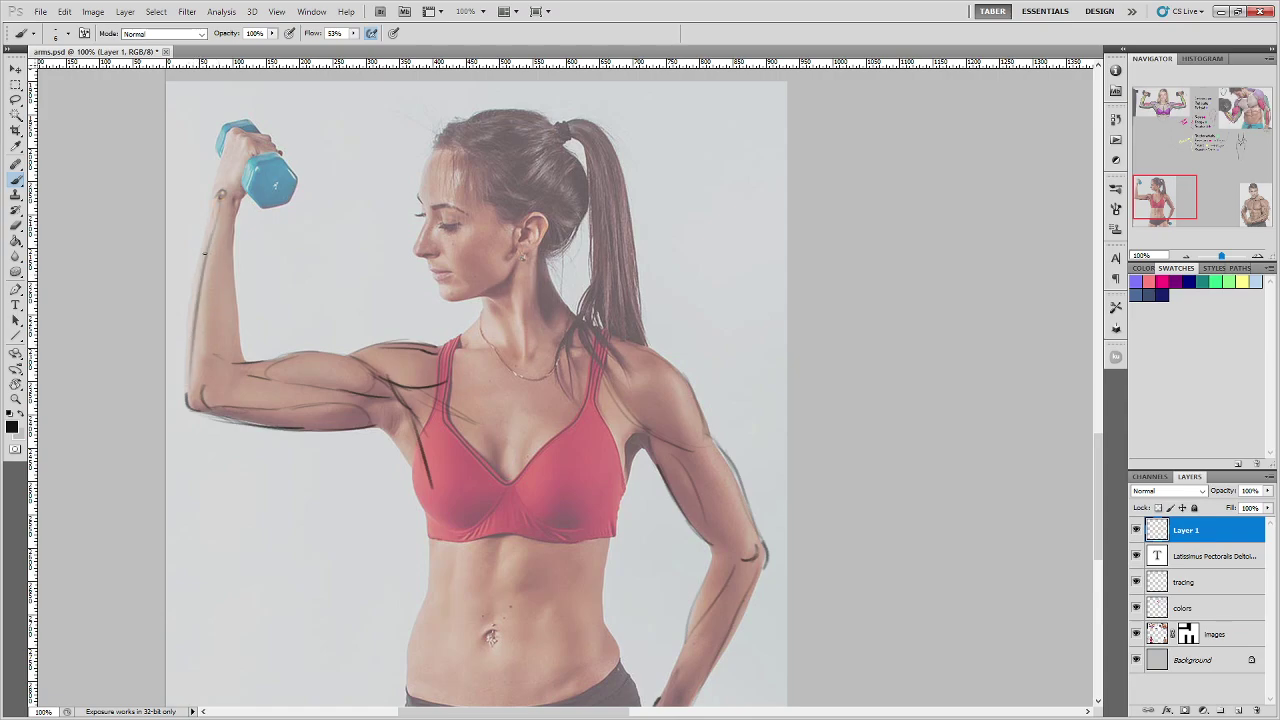
left_click_drag(180, 306, 187, 288)
key("ctrl+alt+z")
key("ctrl+alt+z")
key("ctrl+alt+z")
key("ctrl+alt+z")
Step: Sketch the forearm muscle curves around the woman's right inner elbow and compare them with Layer 1 hidden
left_click_drag(242, 361, 234, 333)
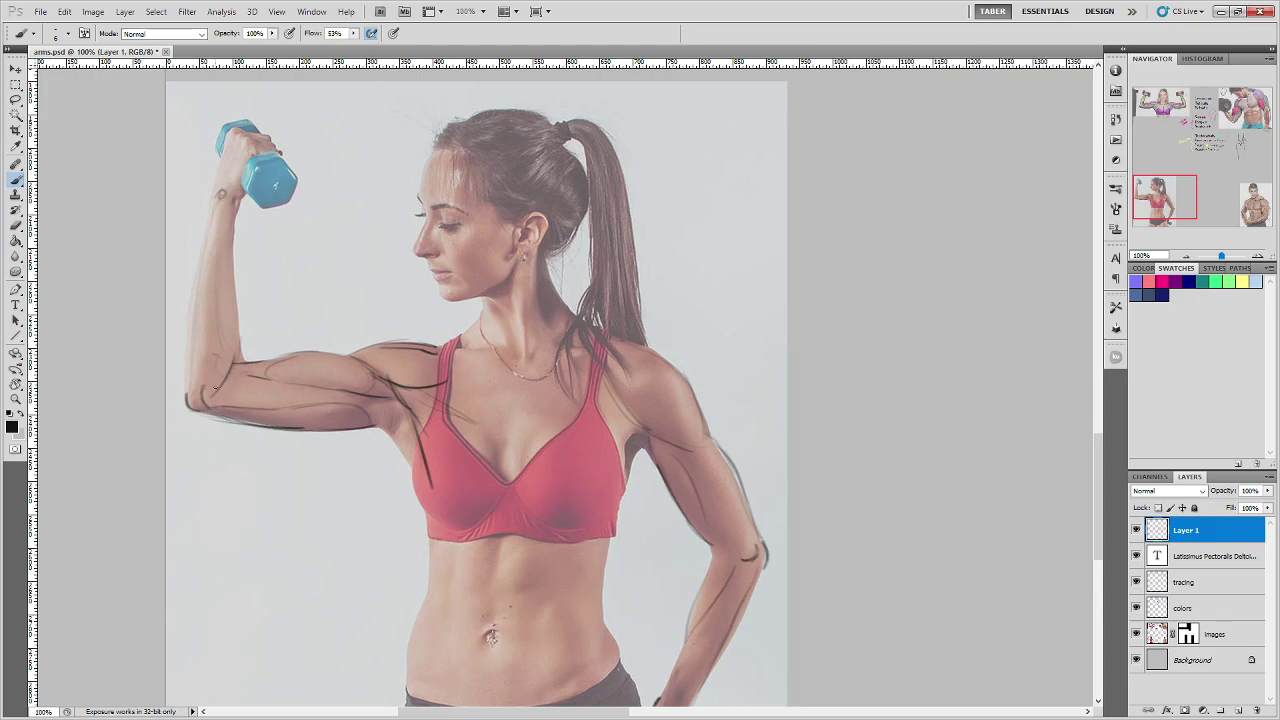
mouse_move(223, 396)
left_mouse_down()
mouse_move(225, 360)
mouse_move(206, 384)
mouse_move(221, 354)
mouse_move(203, 387)
left_mouse_up()
left_click(1136, 530)
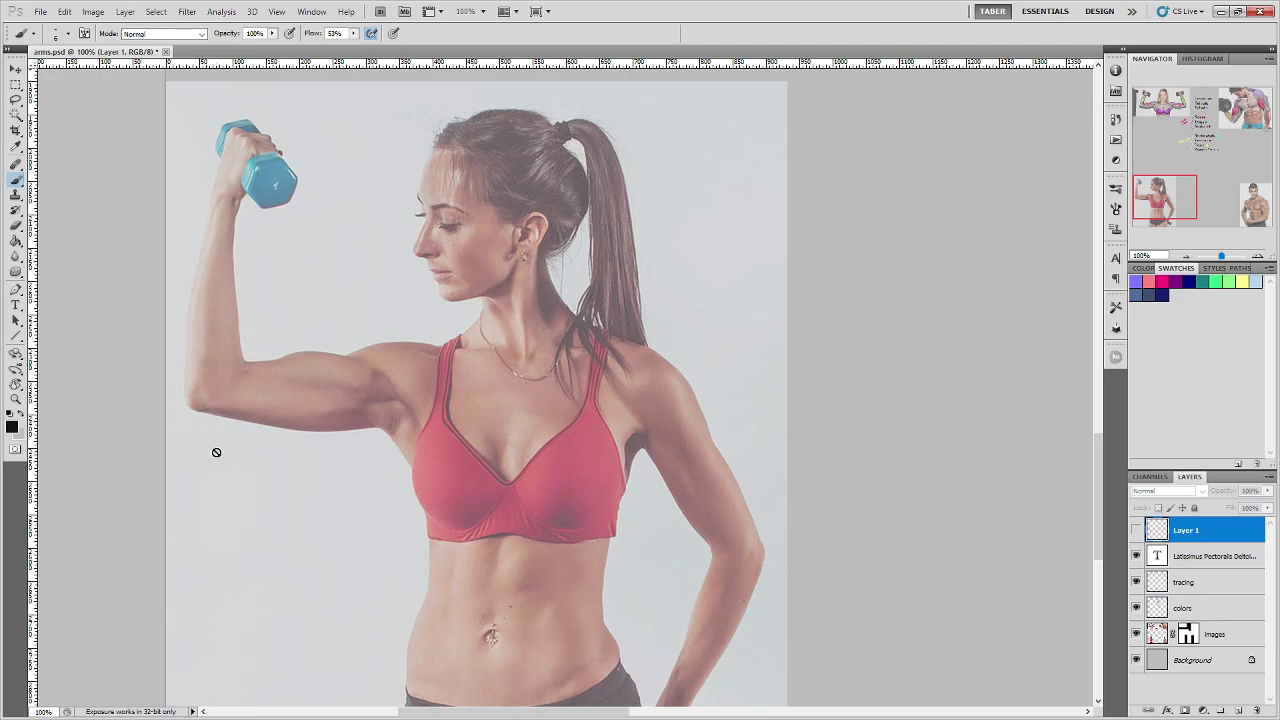
left_click(1136, 530)
Step: Draw a long muscle line up the woman's raised right forearm to the wrist, and undo the stroke along its inner edge
mouse_move(786, 549)
left_mouse_down()
mouse_move(800, 457)
mouse_move(771, 400)
mouse_move(624, 410)
mouse_move(557, 528)
mouse_move(731, 580)
mouse_move(711, 580)
left_mouse_up()
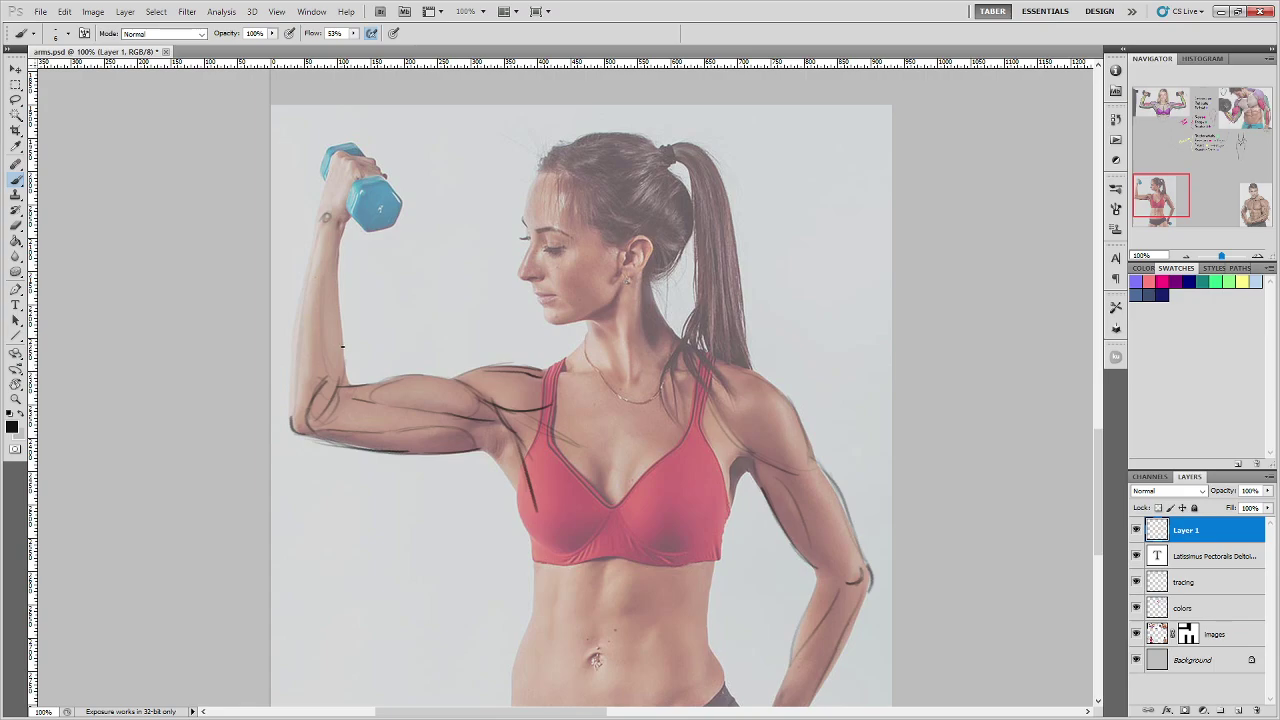
left_click_drag(326, 374, 327, 220)
left_click_drag(347, 376, 337, 226)
key("ctrl+z")
left_click_drag(884, 542, 710, 413)
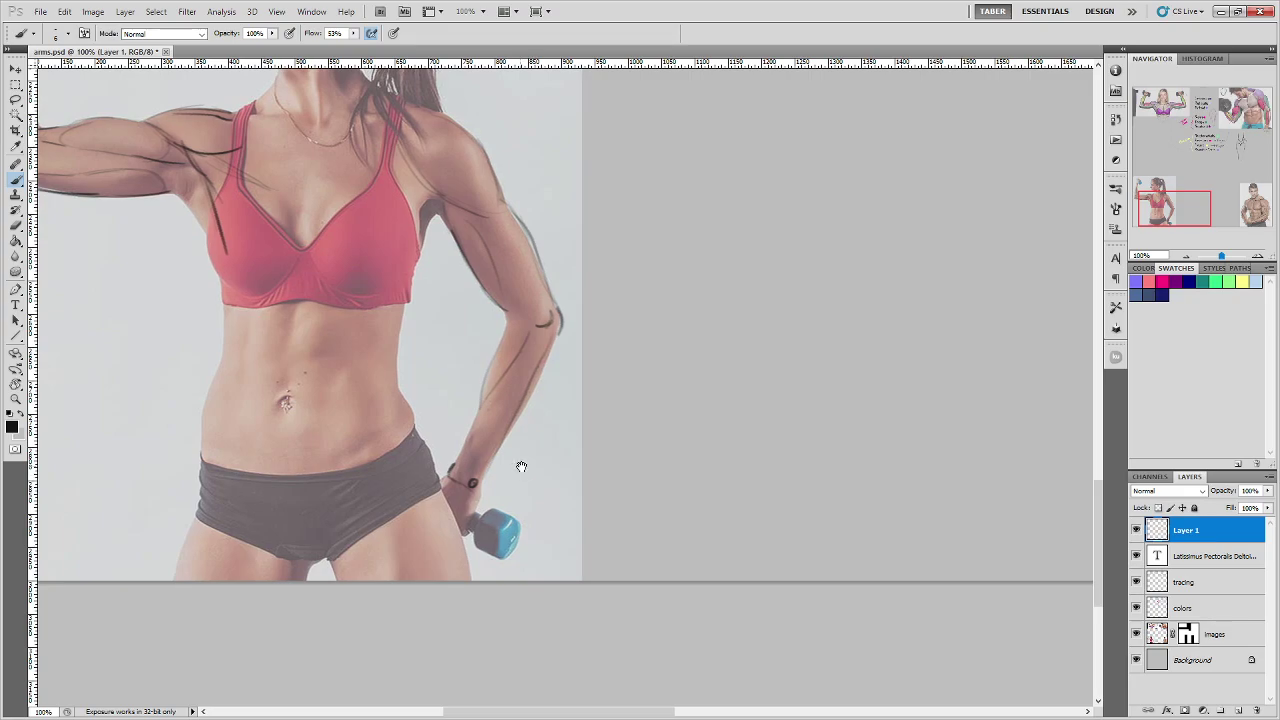
Step: Review the arm sketches on the woman's photo and on the man's flexed-arm photo
left_click_drag(517, 463, 674, 577)
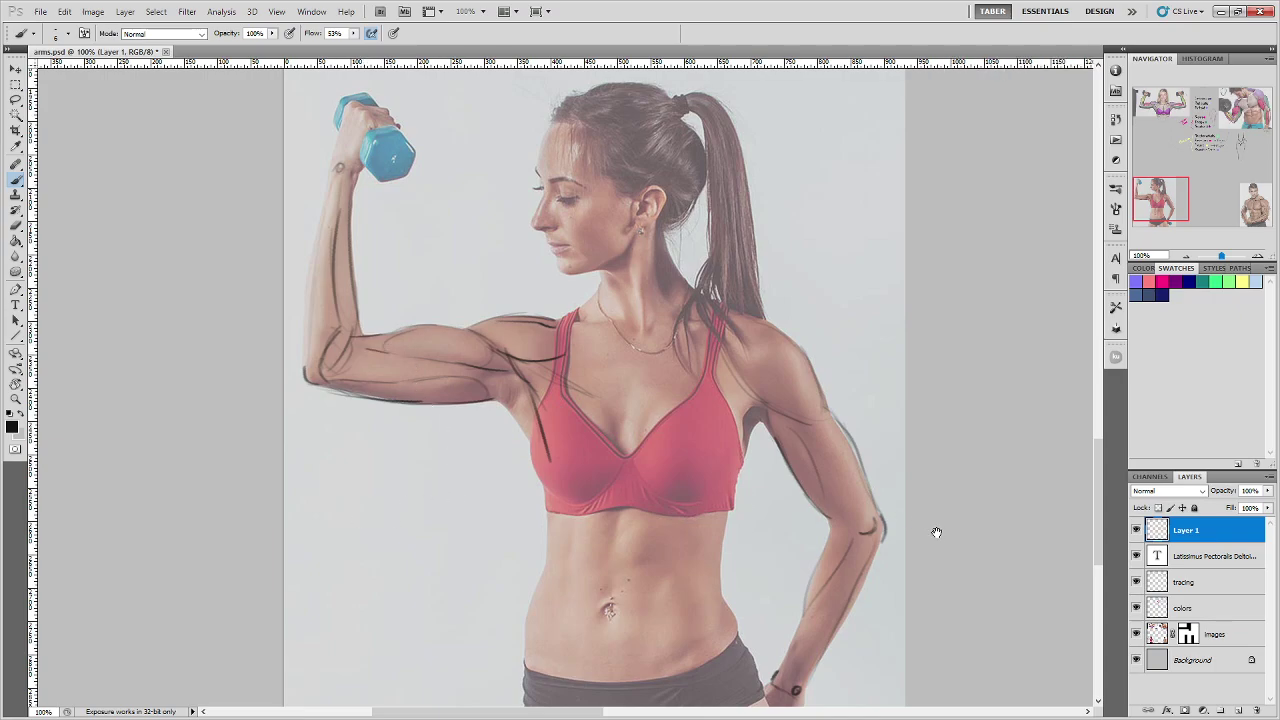
left_click_drag(934, 531, 697, 512)
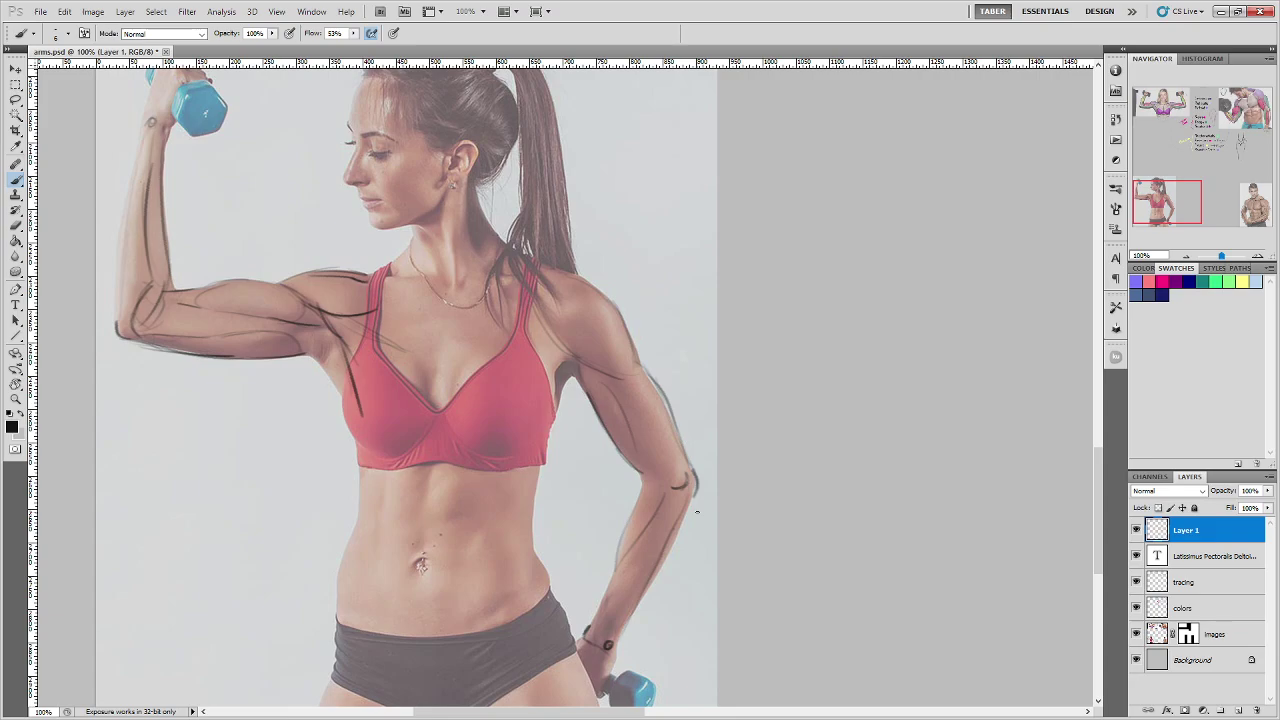
left_click_drag(694, 600, 478, 372)
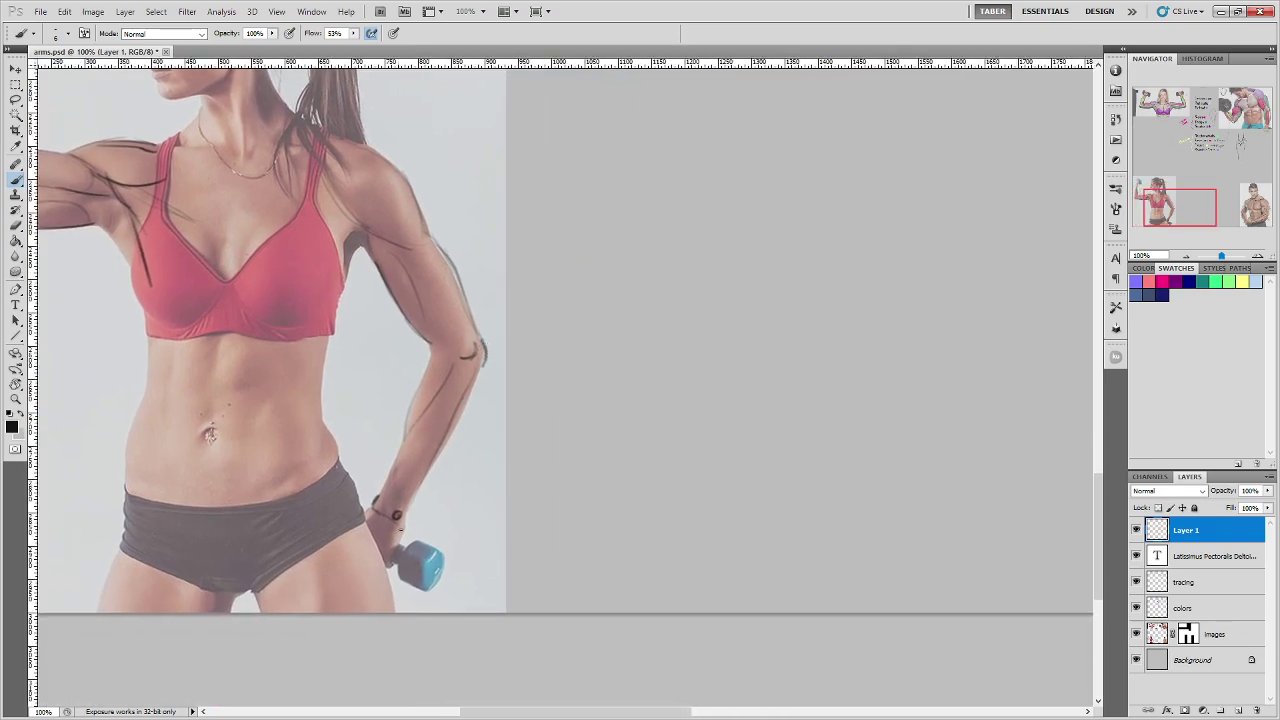
left_click_drag(852, 456, 500, 495)
left_click_drag(968, 503, 490, 528)
left_click_drag(997, 573, 826, 565)
key("ctrl+minus")
key("ctrl+minus")
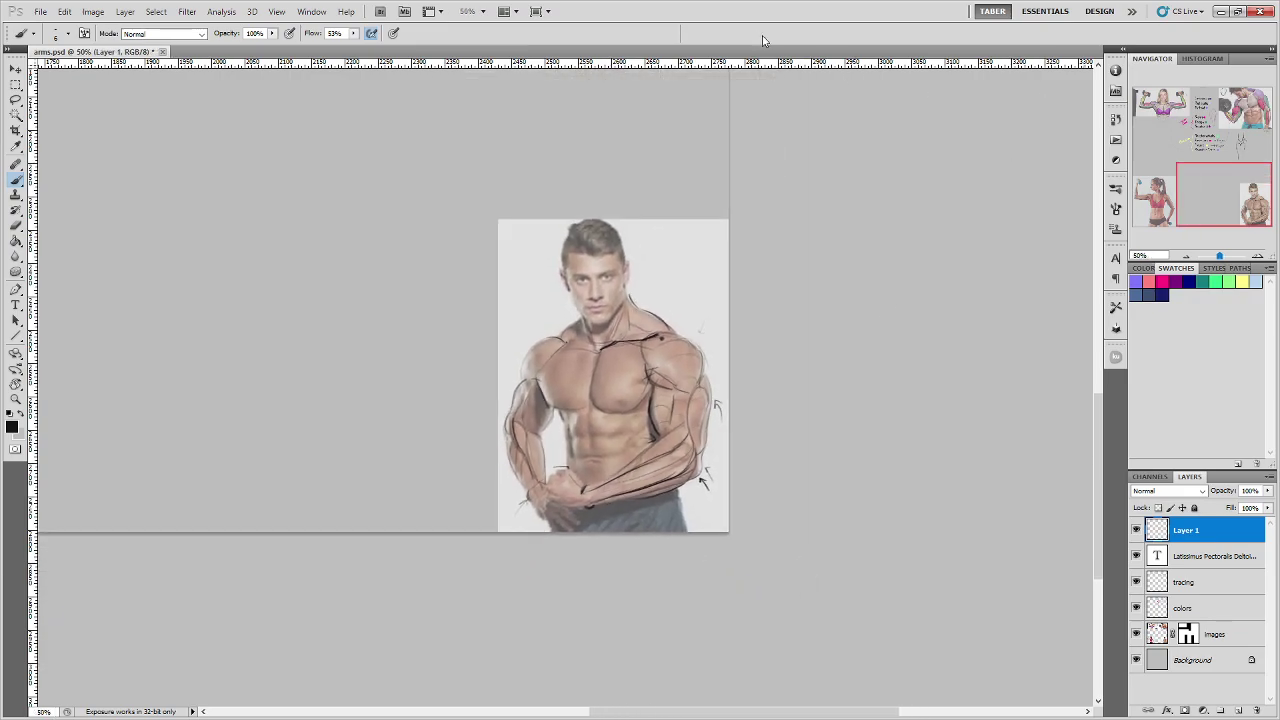
Step: View muscular-male-model-with-arms-731987.jpg in the photo viewer and place it in the empty space between the woman's and man's photos
mouse_move(311, 189)
left_mouse_down()
mouse_move(506, 506)
mouse_move(568, 517)
left_mouse_up()
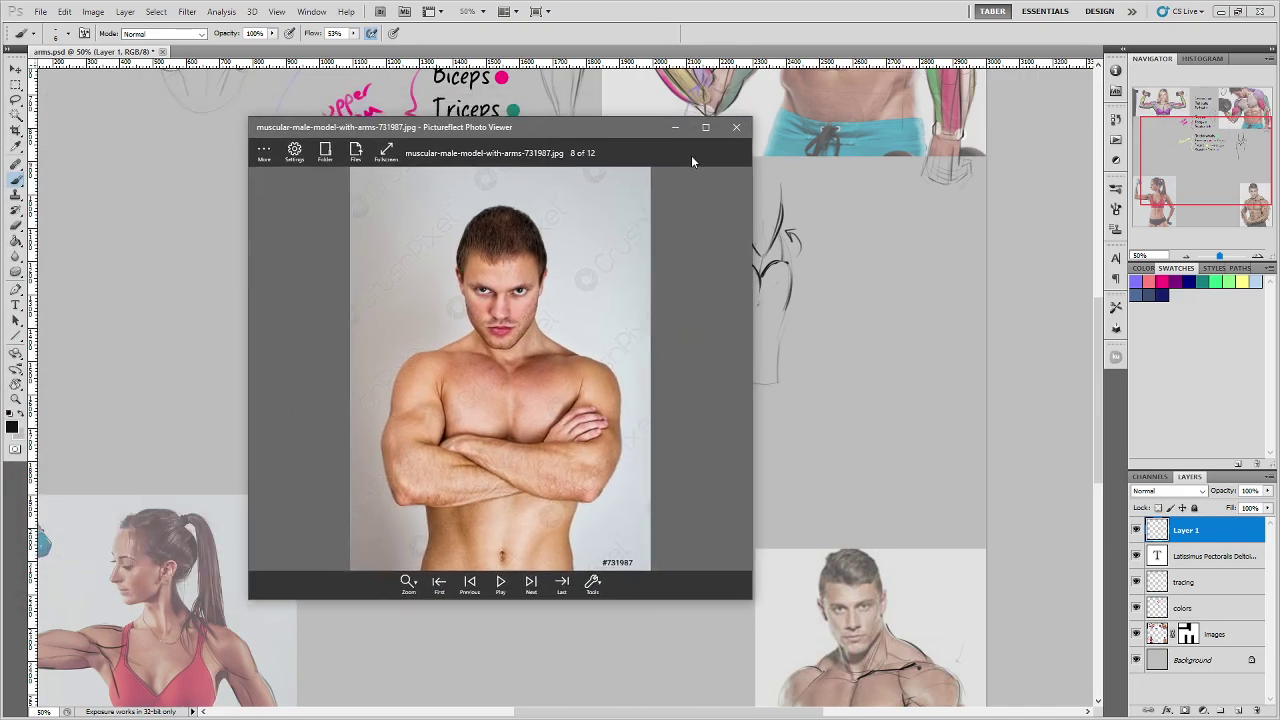
left_click(703, 126)
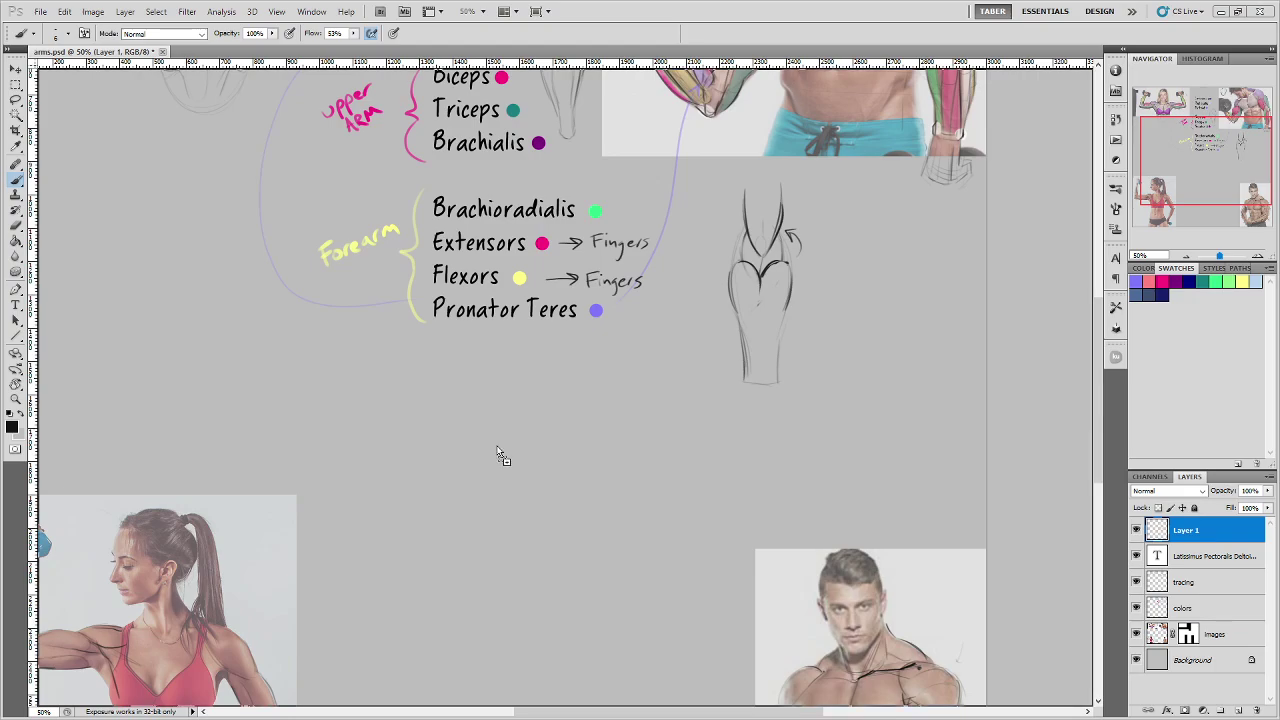
left_click_drag(503, 457, 537, 449)
key("Return")
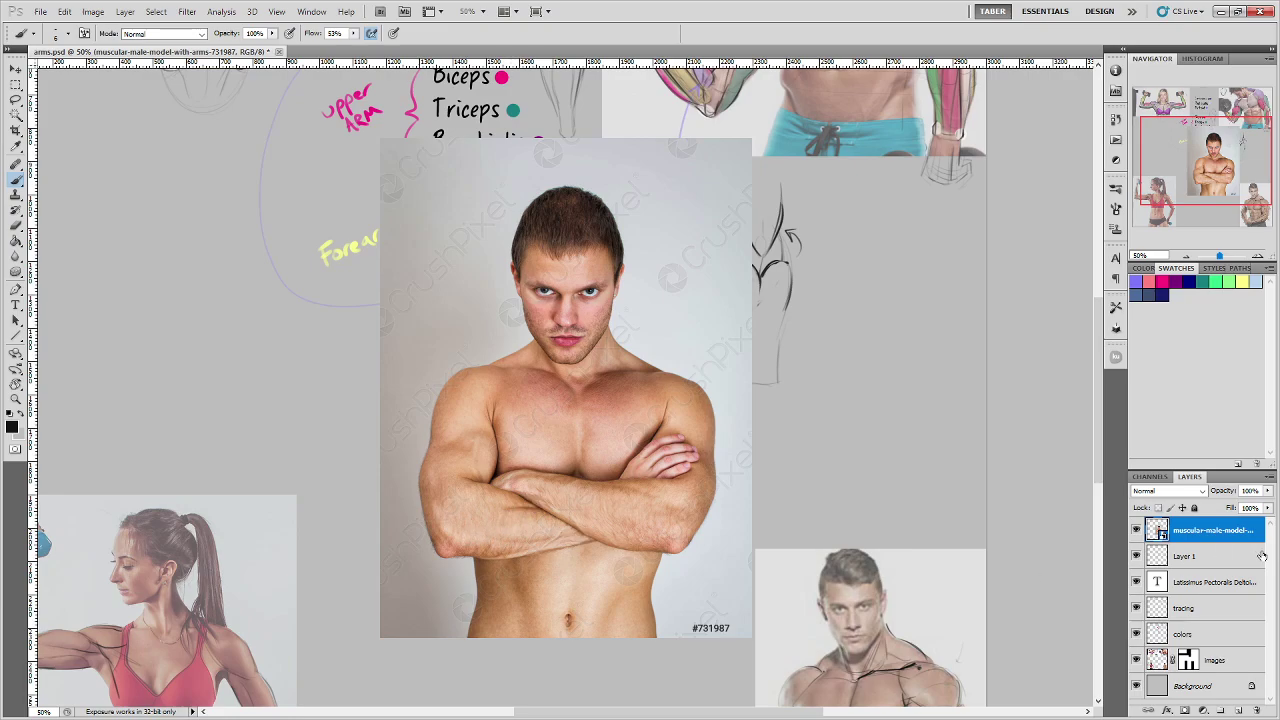
Step: Add two new empty layers above the placed crossed-arms photo
left_click(1239, 711)
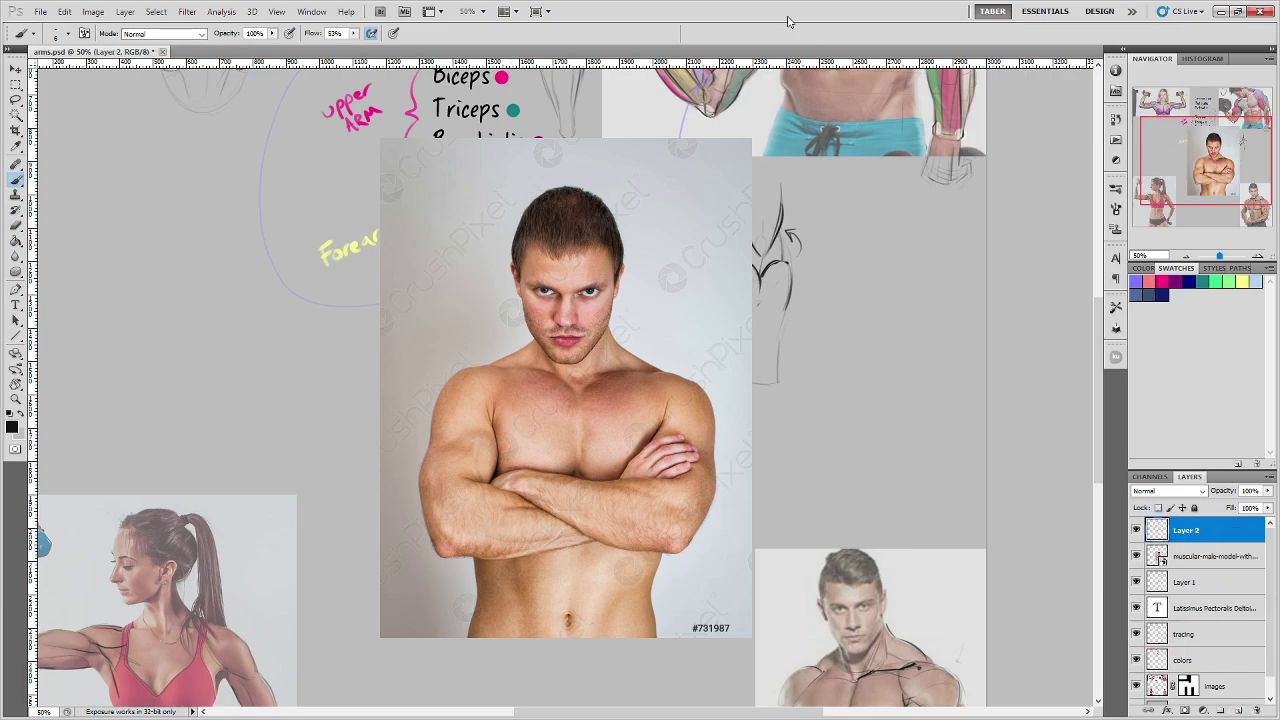
key("ctrl+plus")
left_click_drag(461, 528, 450, 436)
key("ctrl+plus")
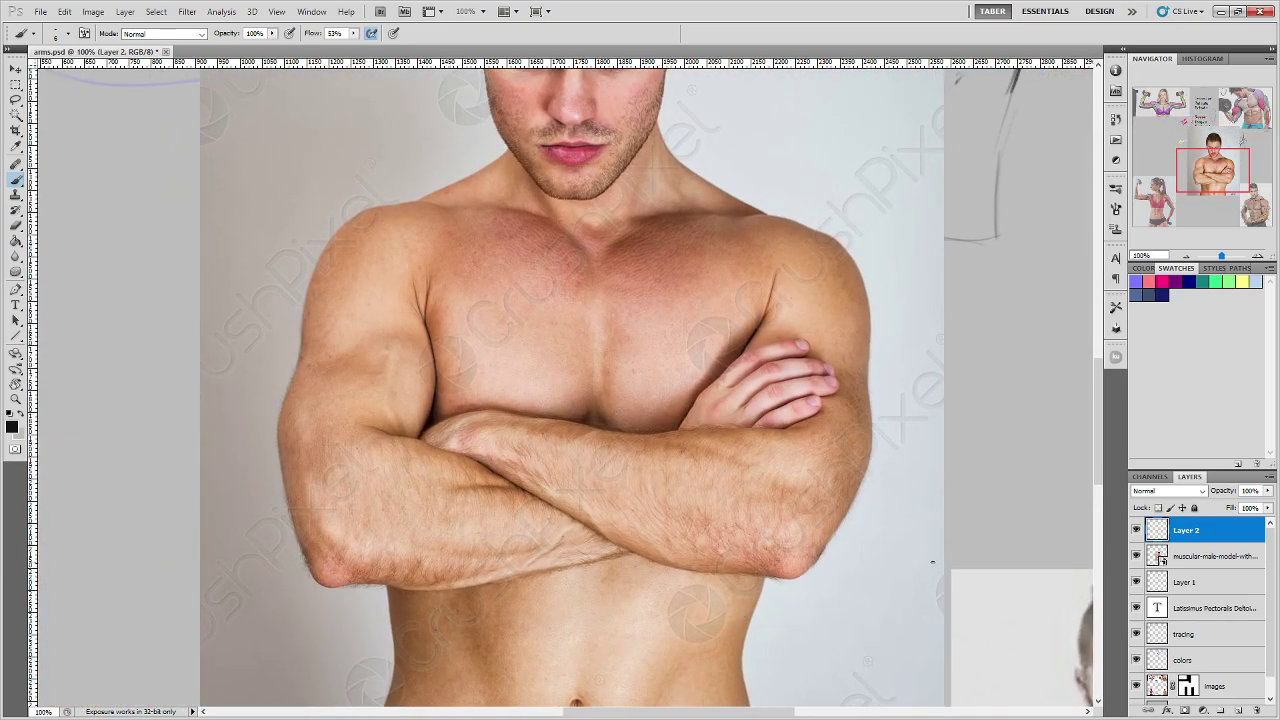
left_click(1239, 711)
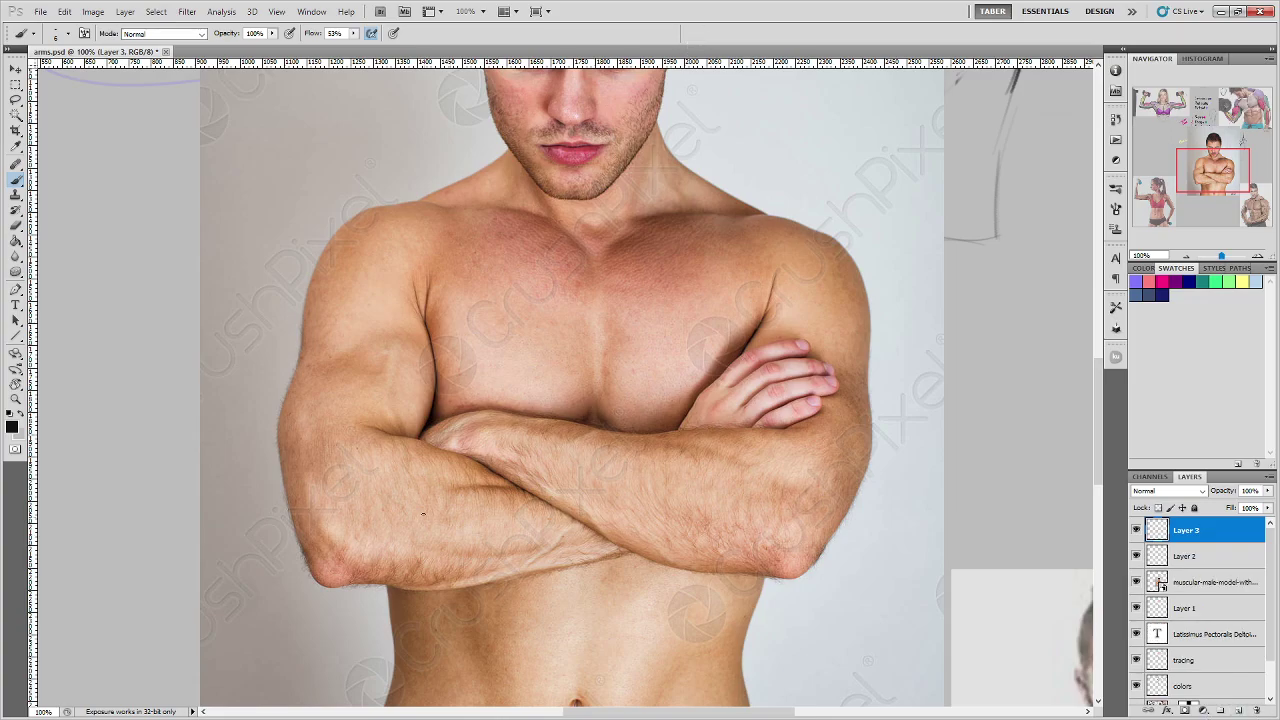
Step: Try short tendon lines along the man's right forearm toward the crossing point, and undo them
left_click_drag(436, 487, 512, 487)
left_click_drag(452, 551, 604, 535)
left_click_drag(498, 578, 622, 546)
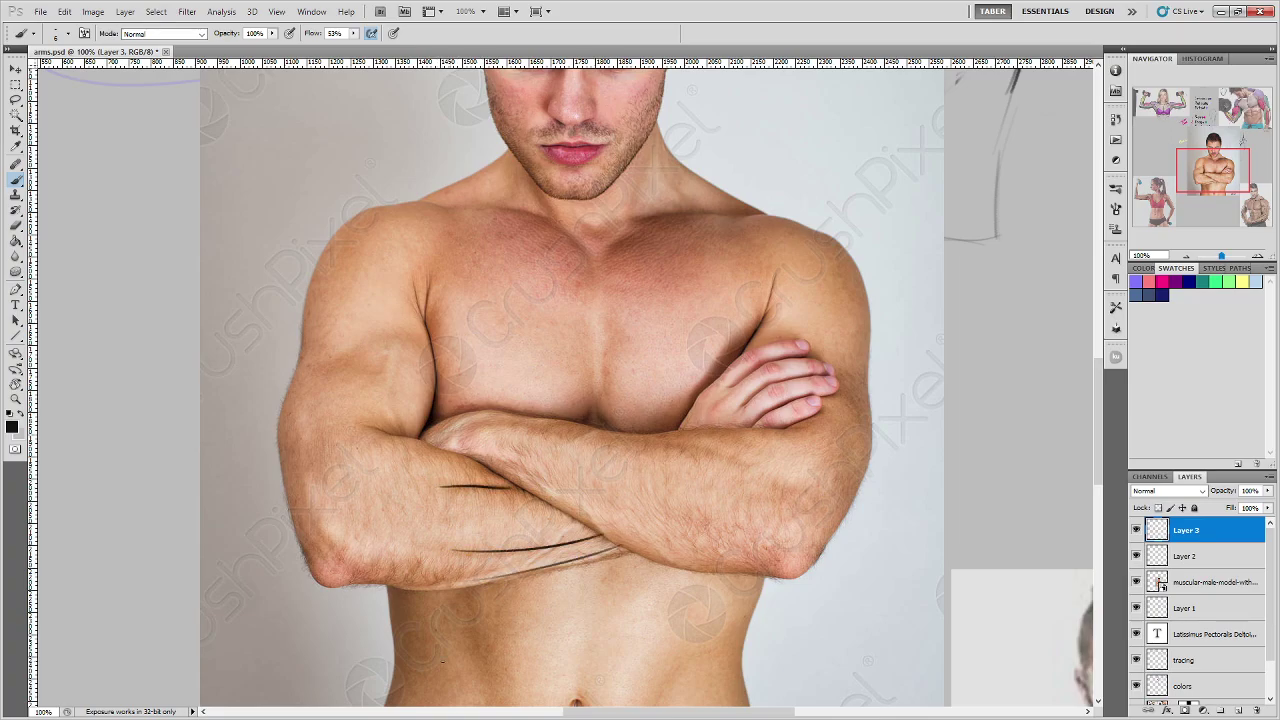
key("ctrl+alt+z")
key("ctrl+alt+z")
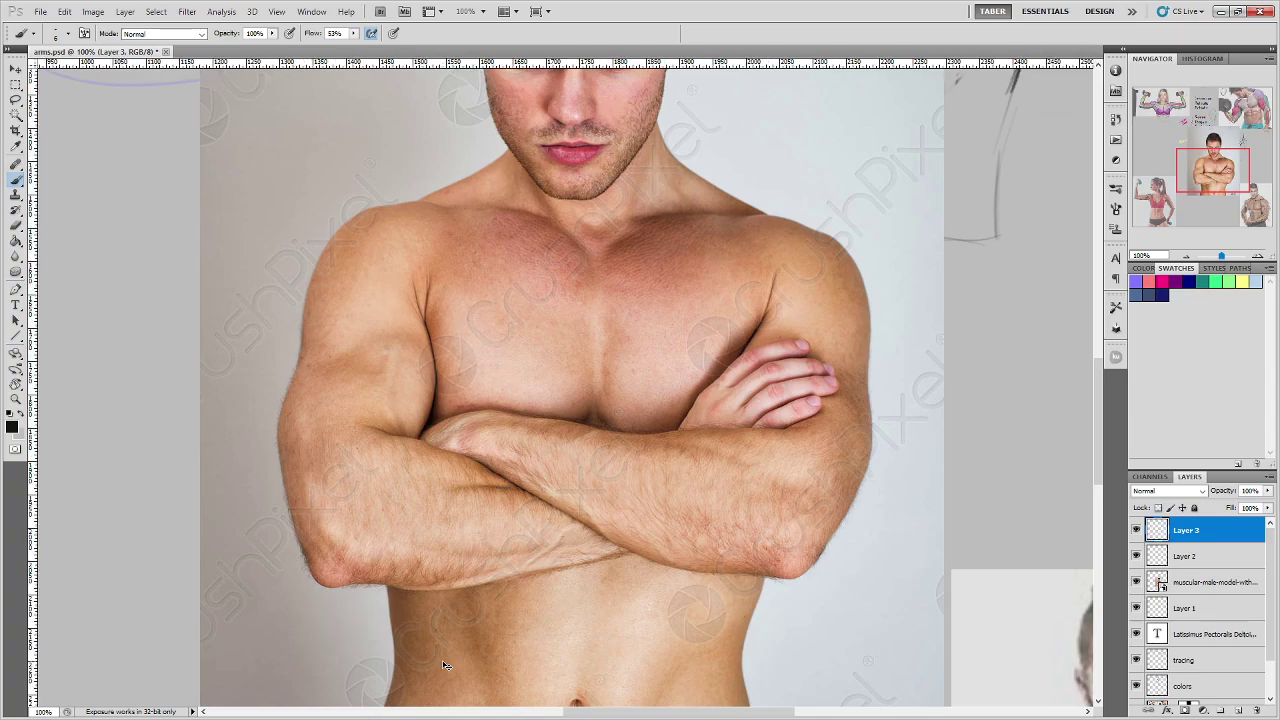
Step: Try guide lines across the man's left hand and down his left forearm, and undo them
left_click_drag(711, 508, 582, 441)
mouse_move(540, 382)
left_mouse_down()
mouse_move(578, 311)
mouse_move(634, 358)
mouse_move(585, 446)
mouse_move(426, 495)
left_mouse_up()
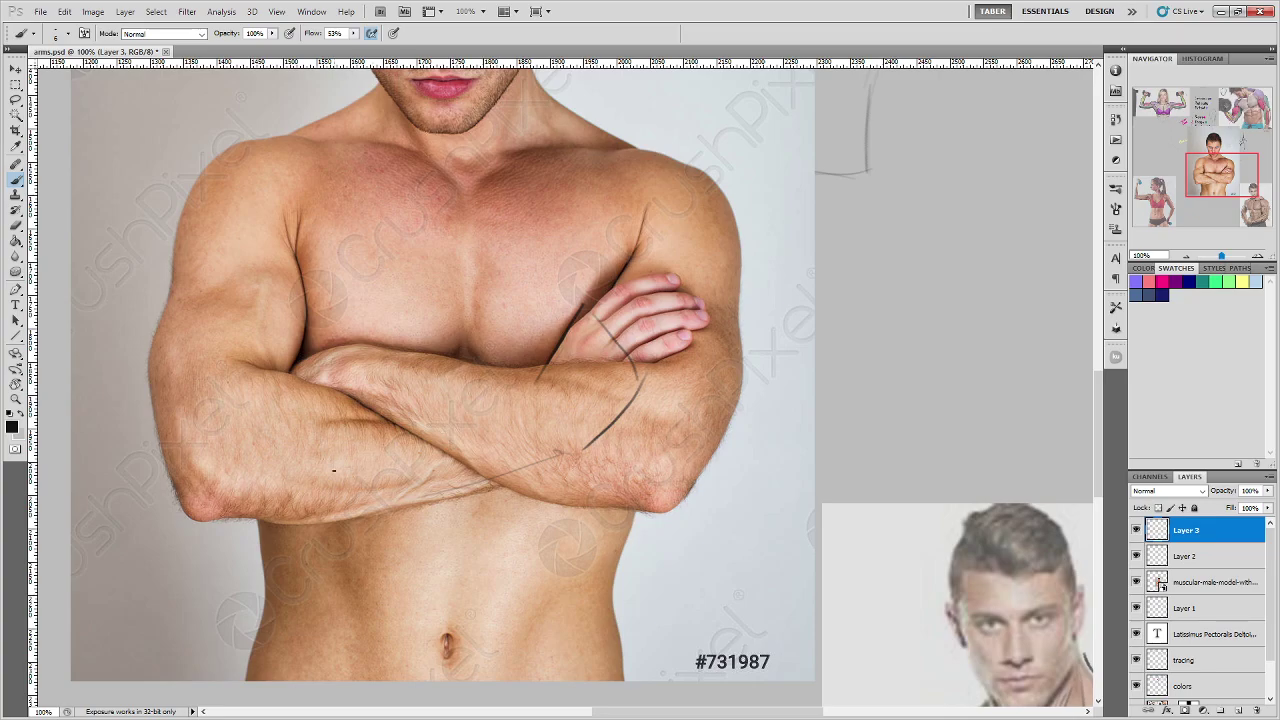
key("ctrl+alt+z")
key("ctrl+alt+z")
key("ctrl+alt+z")
key("ctrl+alt+z")
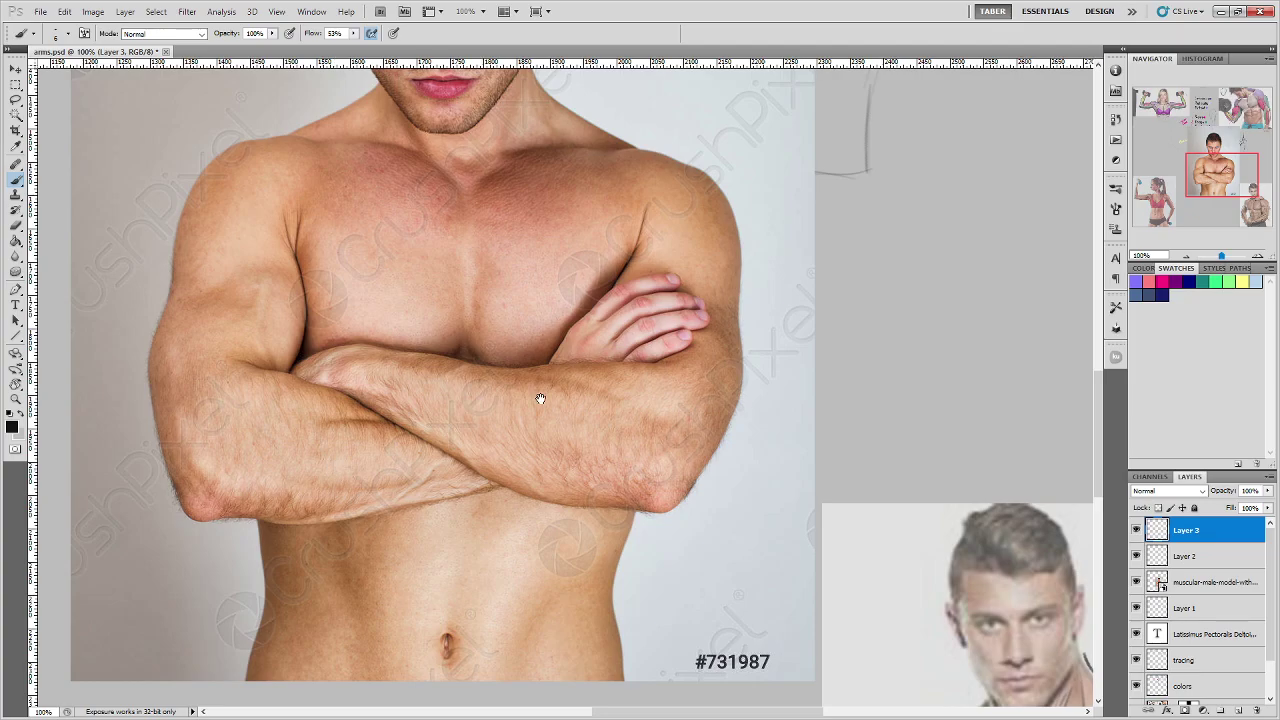
Step: Sketch the deltoid's lower edge and front boundary on the man's right shoulder
left_click_drag(540, 399, 598, 494)
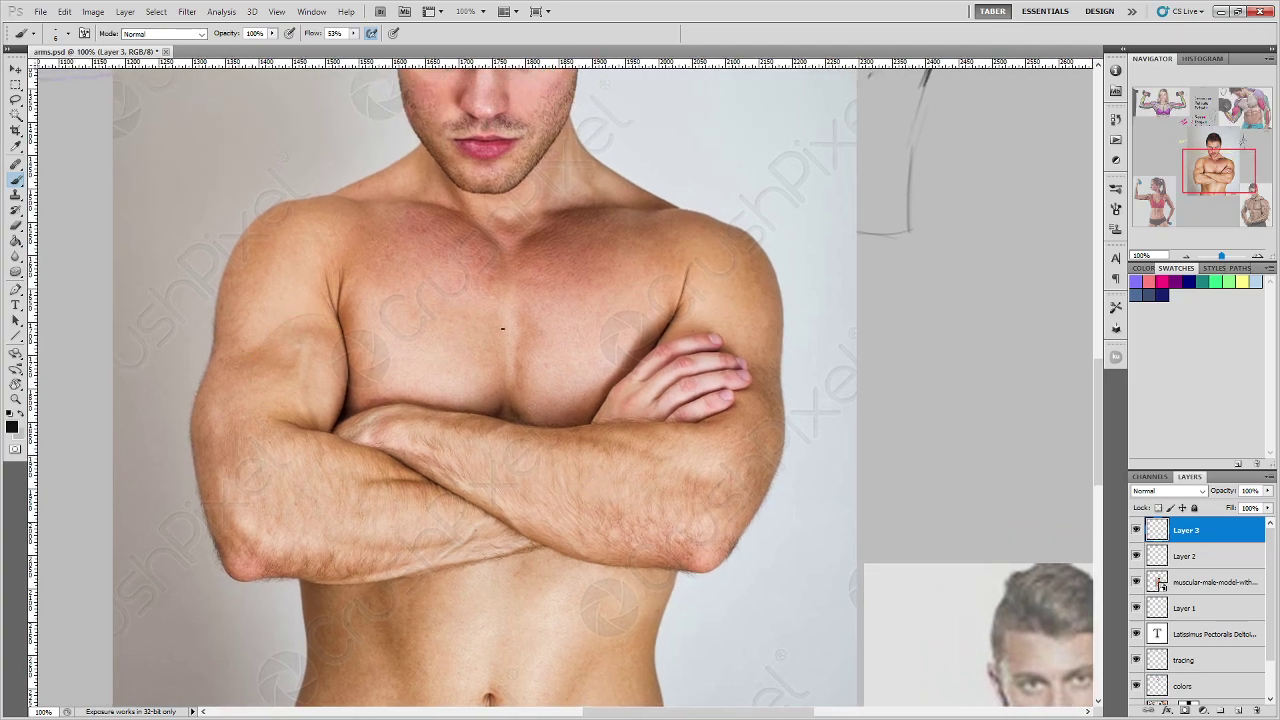
left_click_drag(238, 354, 304, 319)
left_click_drag(215, 332, 325, 214)
left_click_drag(300, 322, 337, 244)
Step: Sketch the outer contour and inner muscle curves on the side of the man's right upper arm
left_click_drag(309, 423, 340, 384)
left_click_drag(240, 322, 229, 412)
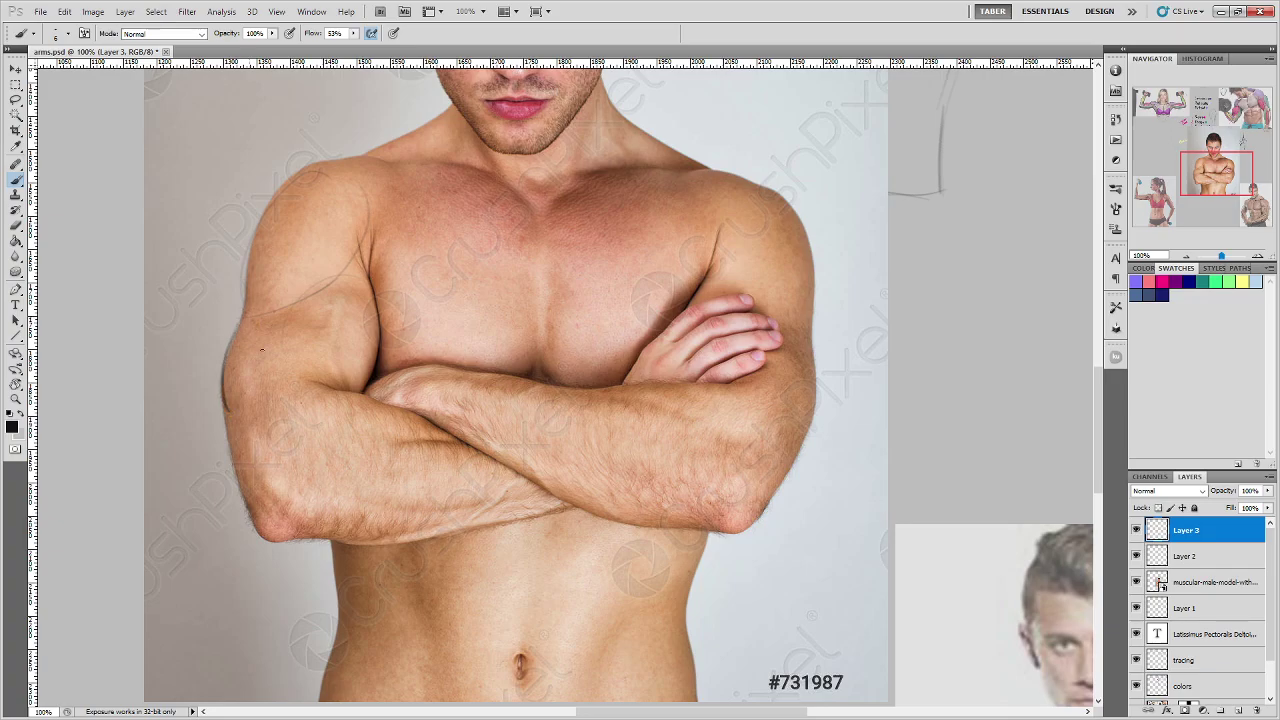
mouse_move(257, 325)
left_mouse_down()
mouse_move(251, 413)
mouse_move(246, 309)
left_mouse_up()
left_click_drag(226, 405, 228, 434)
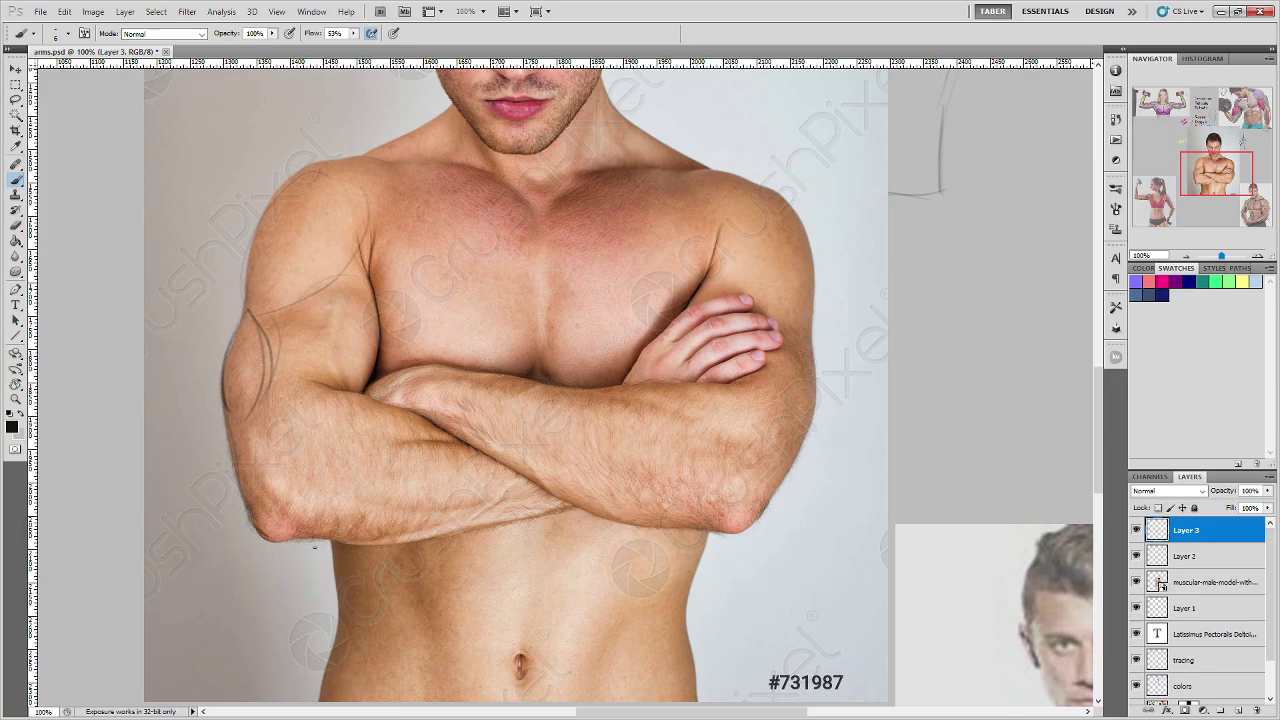
Step: Mark the elbow tips and the curves above them on both of the man's crossed arms
mouse_move(386, 534)
left_mouse_down()
mouse_move(412, 518)
mouse_move(371, 514)
mouse_move(383, 486)
left_mouse_up()
left_click_drag(291, 466, 331, 478)
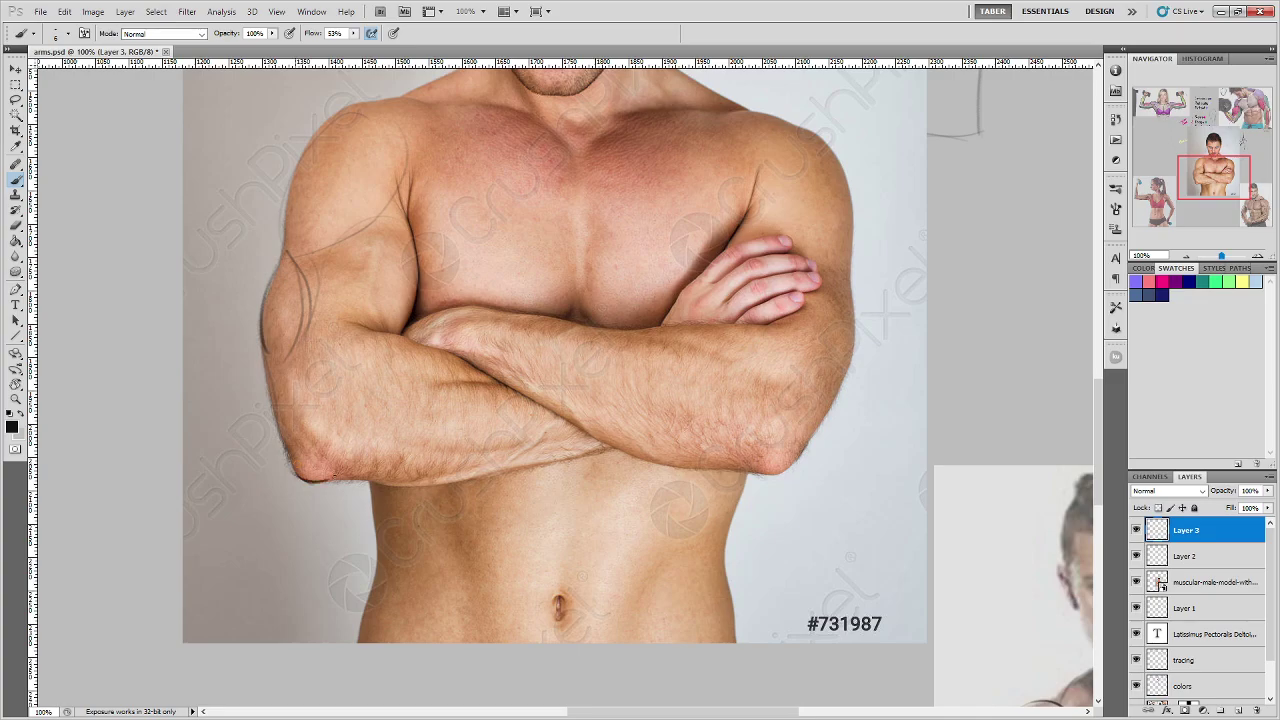
mouse_move(305, 414)
left_mouse_down()
mouse_move(351, 443)
mouse_move(290, 455)
mouse_move(315, 483)
mouse_move(299, 475)
mouse_move(346, 481)
left_mouse_up()
left_click_drag(832, 455, 767, 428)
mouse_move(709, 397)
left_mouse_down()
mouse_move(736, 376)
mouse_move(708, 399)
left_mouse_up()
mouse_move(676, 383)
left_mouse_down()
mouse_move(713, 398)
mouse_move(735, 374)
left_mouse_up()
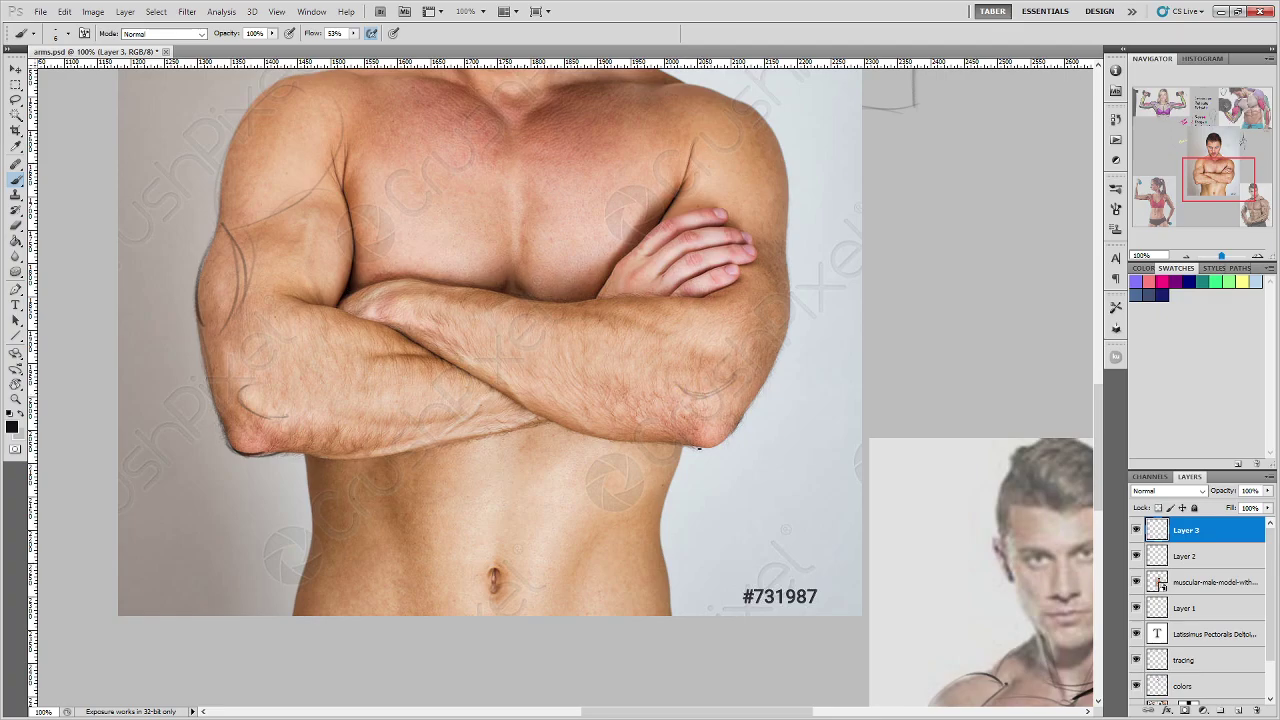
mouse_move(690, 445)
left_mouse_down()
mouse_move(730, 452)
mouse_move(738, 430)
left_mouse_up()
Step: Try a circled X on the man's right forearm just above the elbow, and undo it
mouse_move(250, 378)
left_mouse_down()
mouse_move(241, 398)
mouse_move(288, 412)
mouse_move(266, 381)
mouse_move(278, 408)
left_mouse_up()
left_click_drag(276, 396, 258, 409)
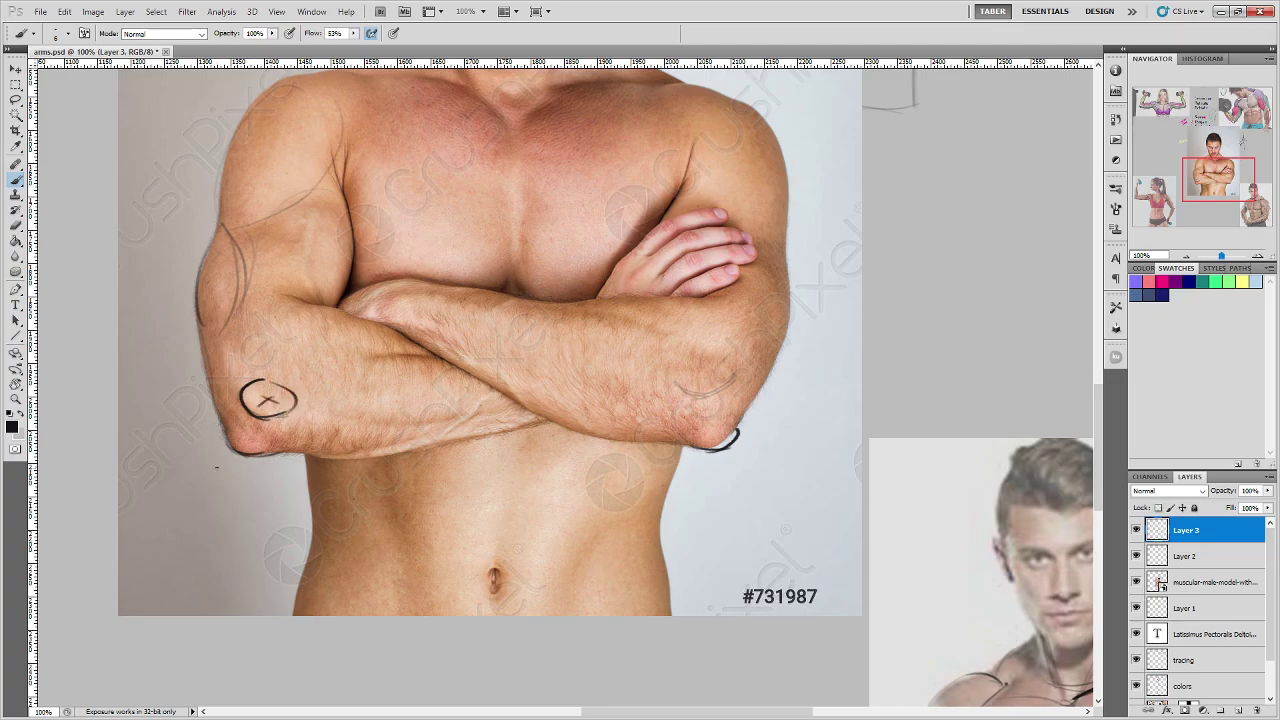
key("ctrl+alt+z")
key("ctrl+alt+z")
key("ctrl+alt+z")
key("ctrl+alt+z")
key("ctrl+alt+z")
Step: Draw the upper edge of the man's left forearm and a curve across his fingers, undoing the stroke over the back of the hand
left_click_drag(786, 417, 752, 531)
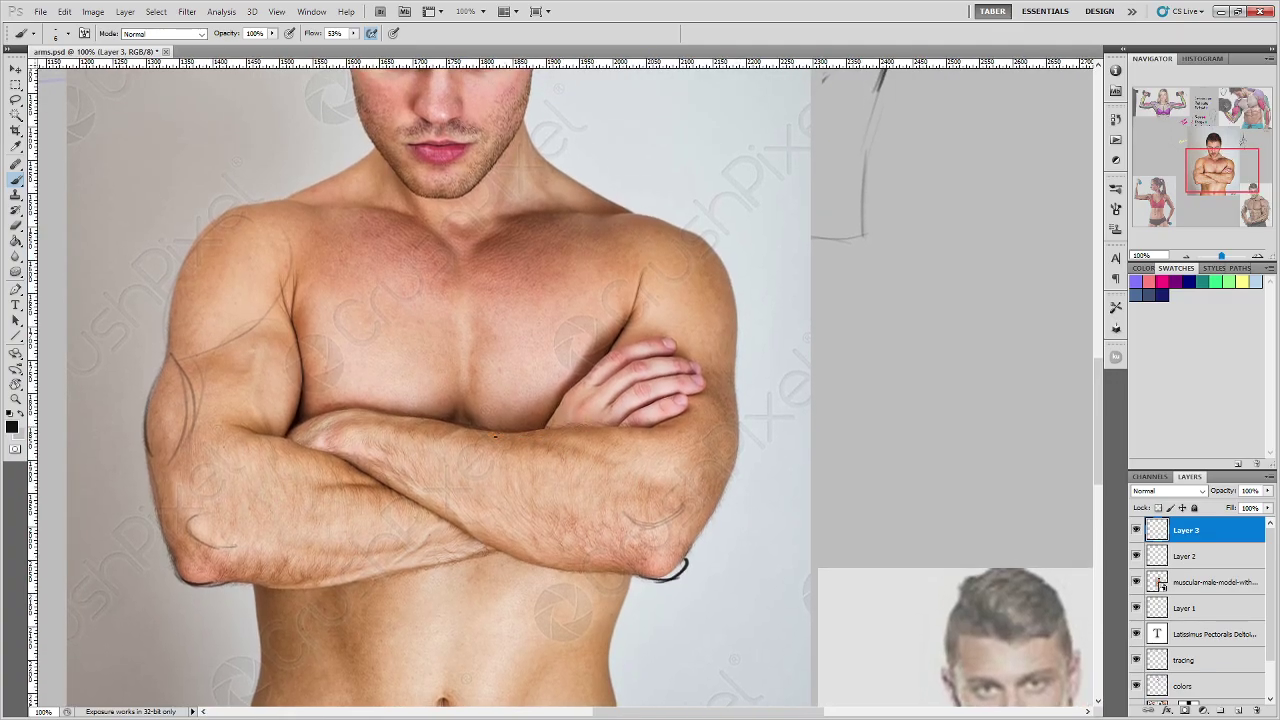
left_click_drag(528, 436, 675, 432)
left_click_drag(528, 435, 612, 427)
mouse_move(683, 413)
left_mouse_down()
mouse_move(659, 349)
mouse_move(546, 399)
left_mouse_up()
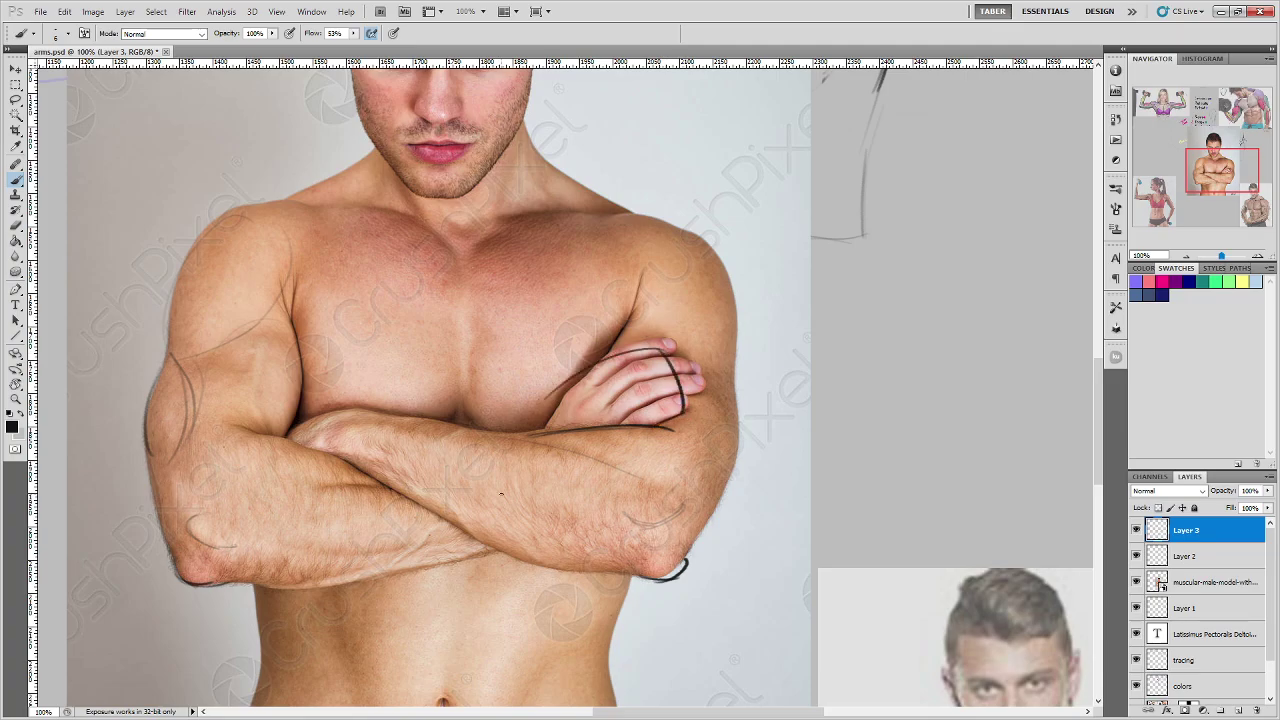
key("ctrl+z")
Step: Try a rounded outline from the man's left hand around the elbow crease and outer upper arm, and undo it
mouse_move(597, 395)
left_mouse_down()
mouse_move(705, 472)
mouse_move(733, 445)
left_mouse_up()
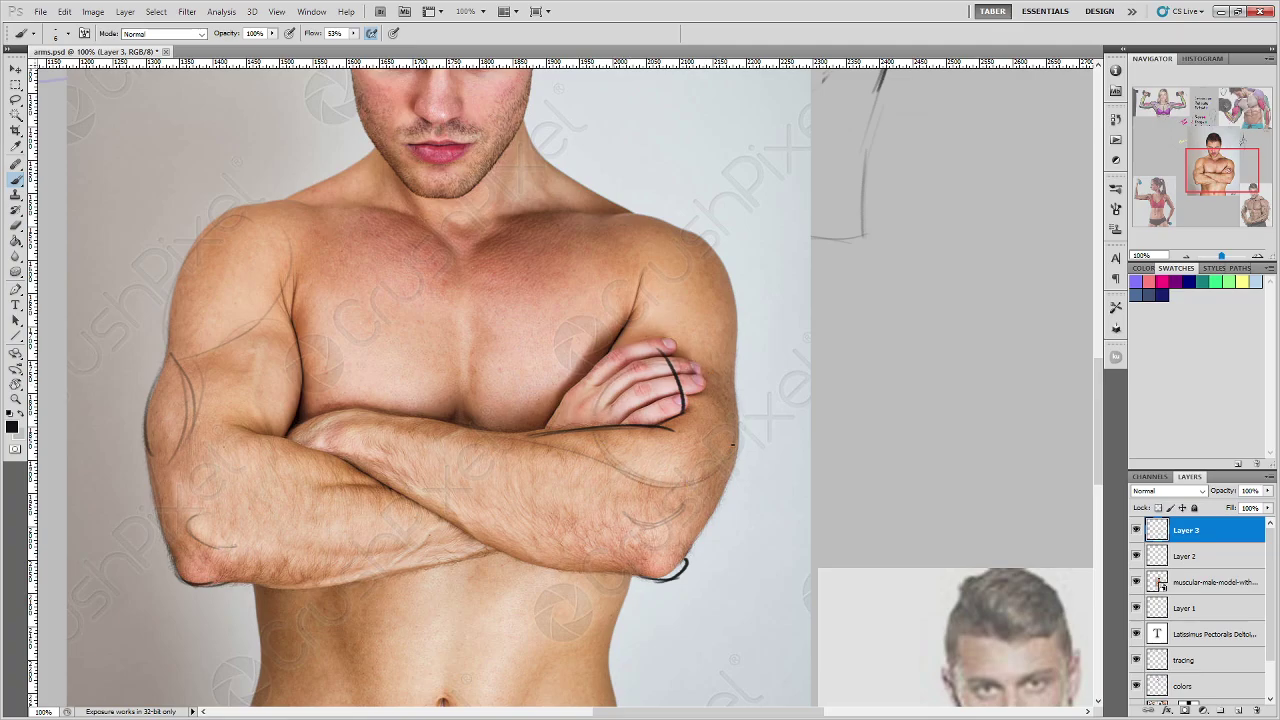
left_click_drag(595, 424, 611, 346)
left_click_drag(734, 302, 732, 508)
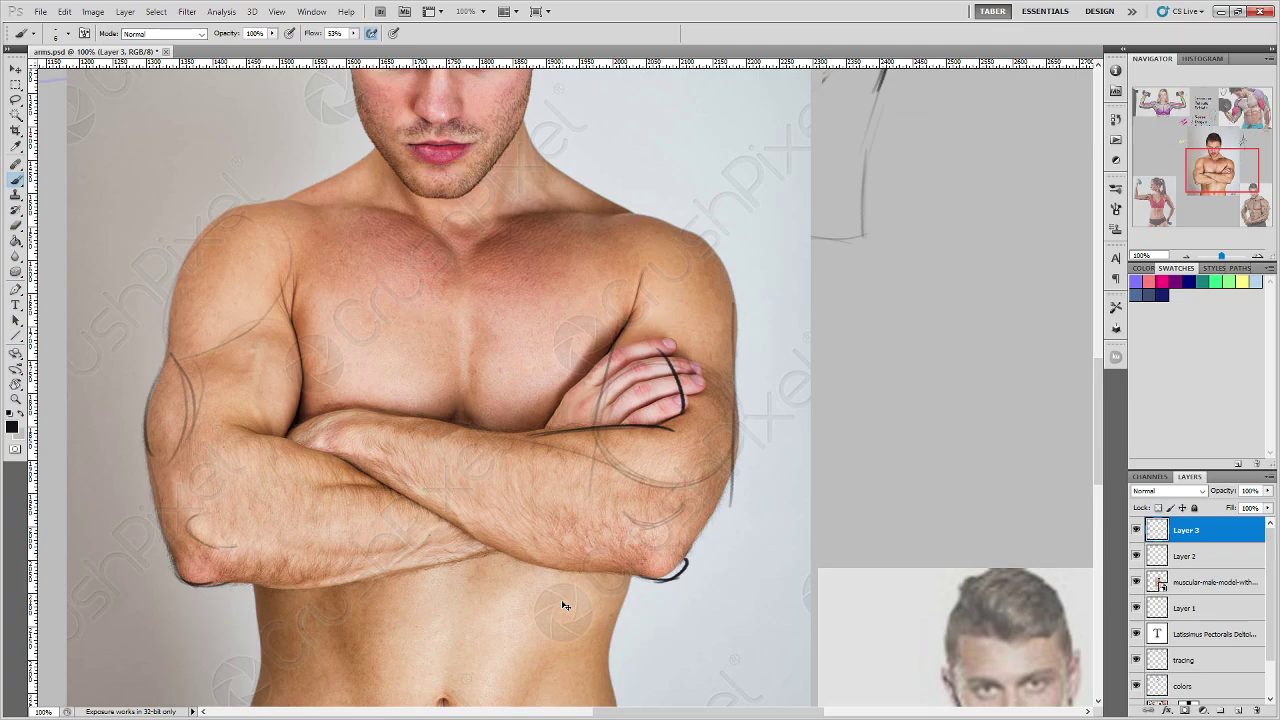
key("ctrl+alt+z")
key("ctrl+alt+z")
key("ctrl+alt+z")
key("ctrl+alt+z")
key("ctrl+alt+z")
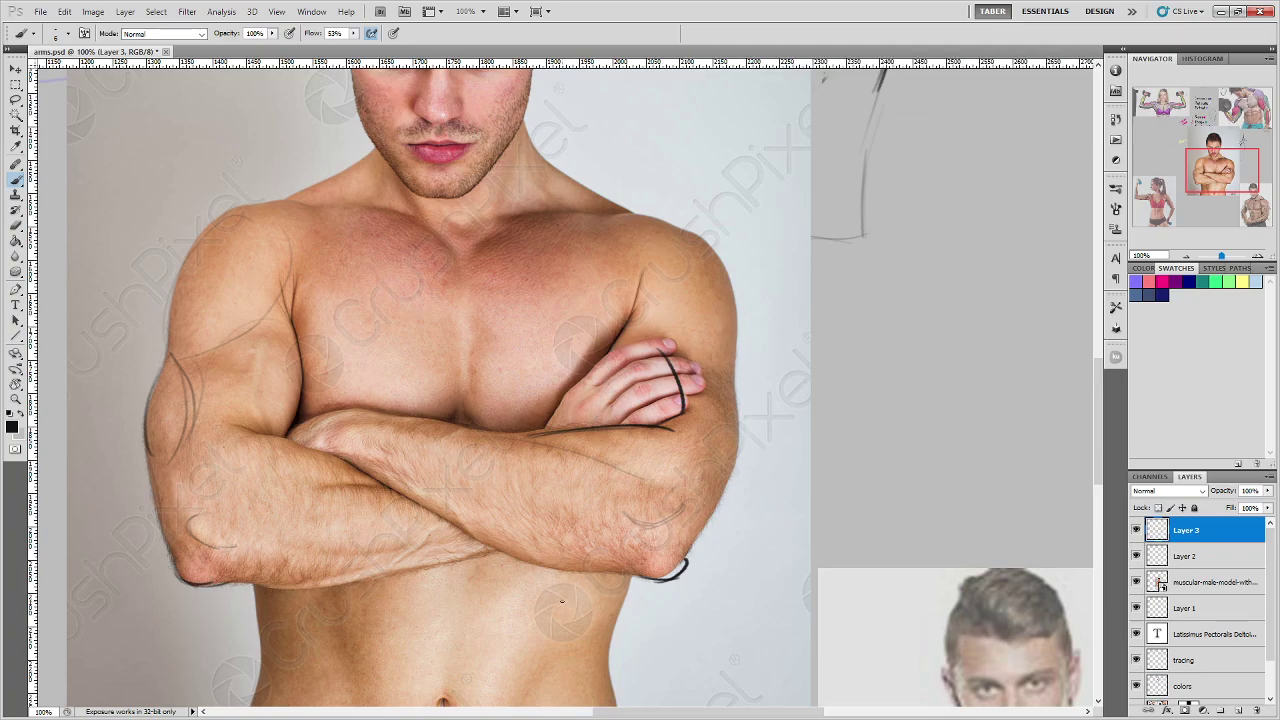
Step: Switch to the arm folder in File Explorer and open the photo of the gymnast on rings
mouse_move(576, 569)
left_mouse_down()
mouse_move(616, 482)
mouse_move(686, 508)
mouse_move(638, 571)
left_mouse_up()
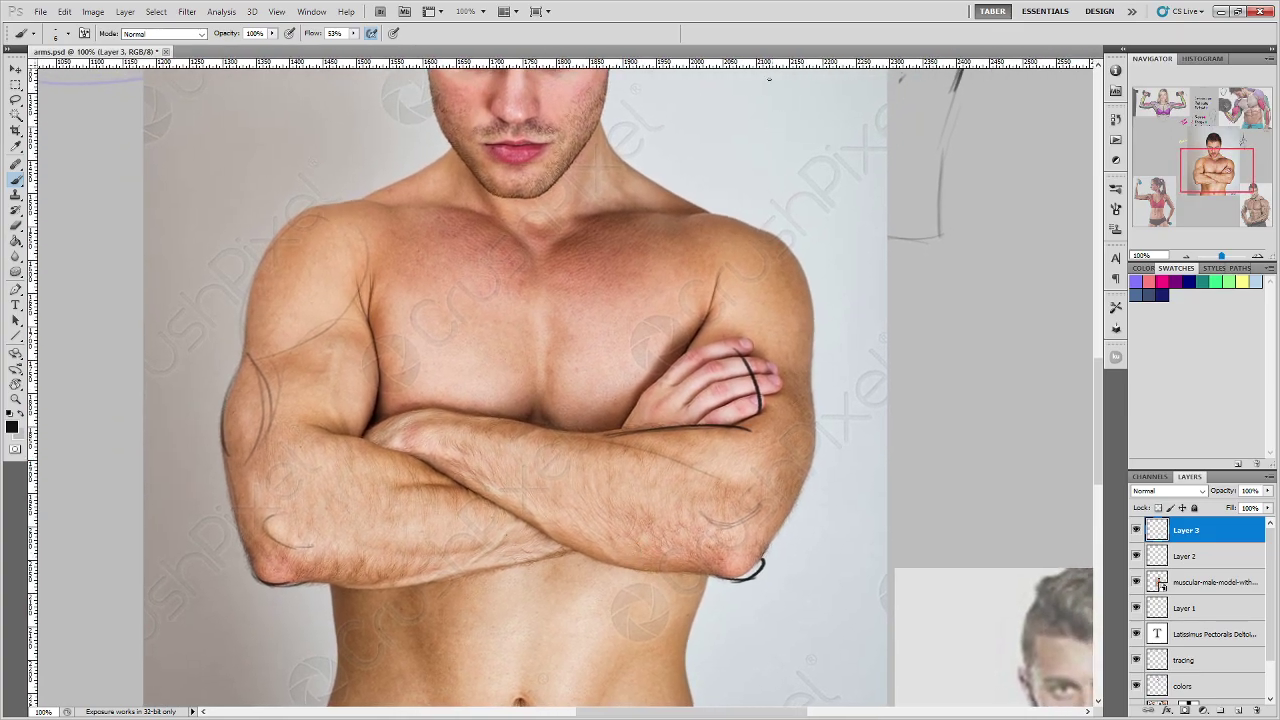
left_click_drag(692, 318, 610, 320)
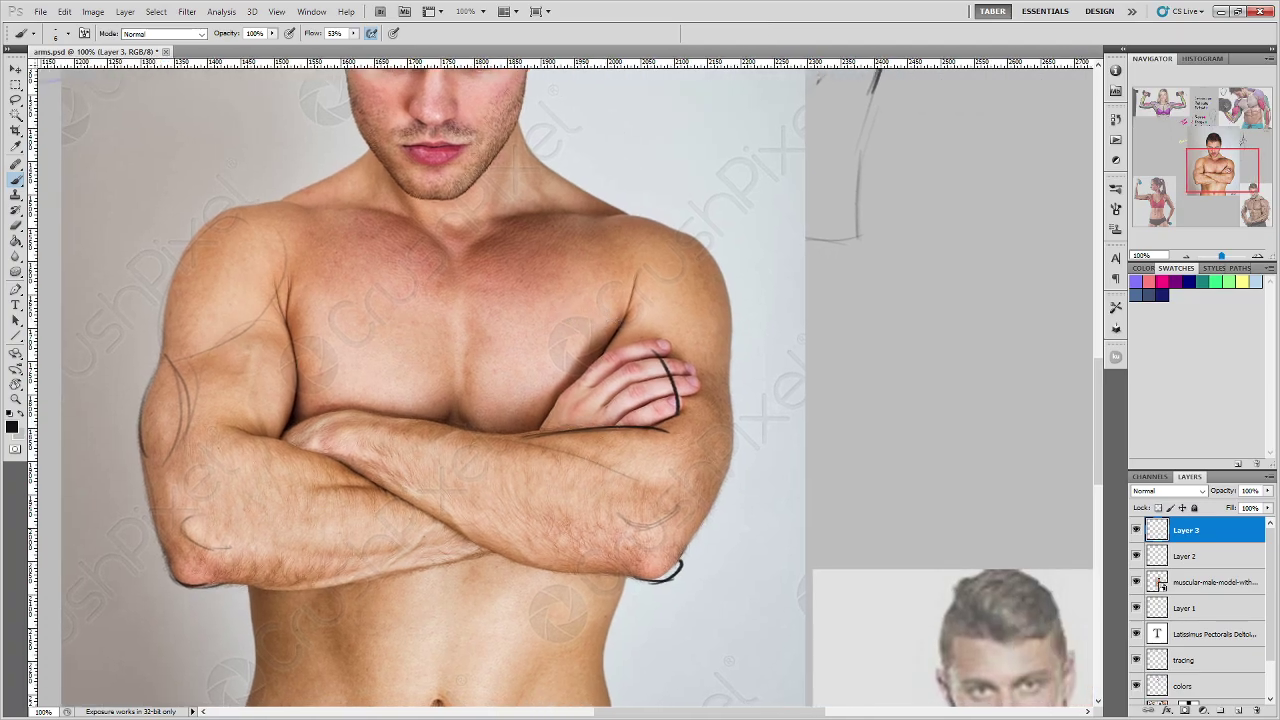
left_click_drag(0, 160, 544, 129)
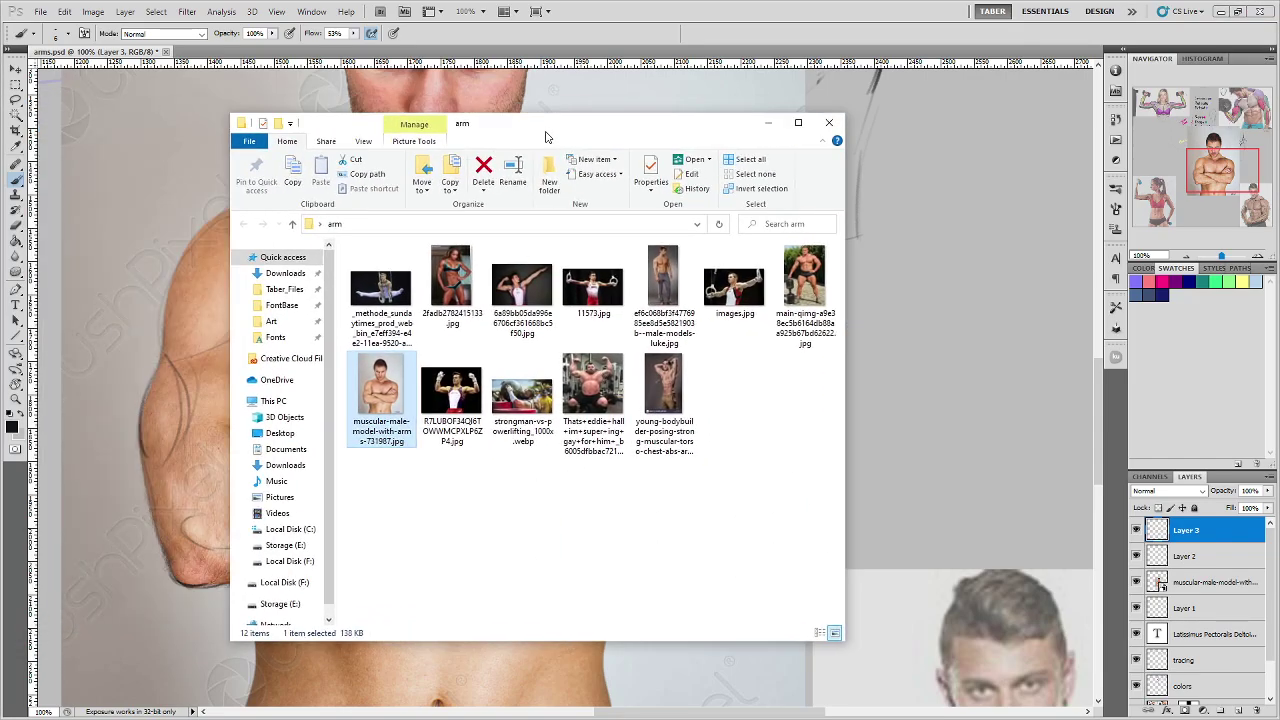
left_click(392, 288)
double_click(392, 288)
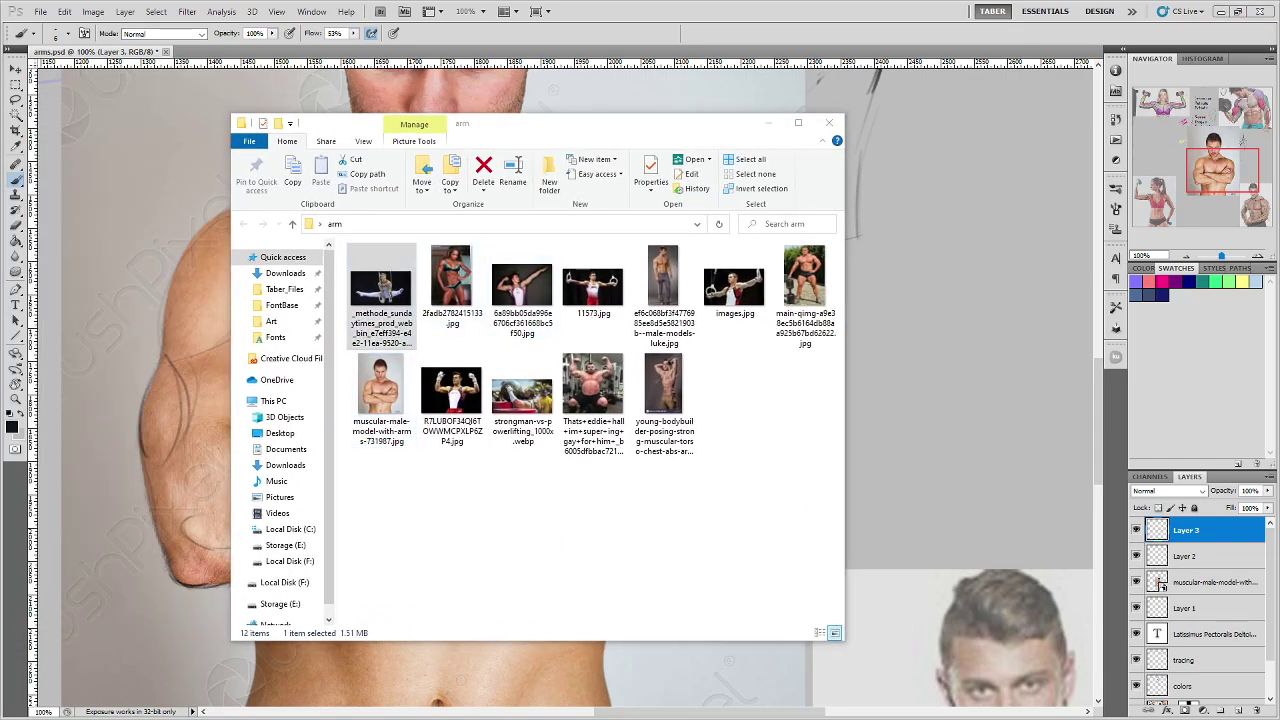
left_click_drag(0, 480, 786, 197)
left_click_drag(716, 127, 0, 130)
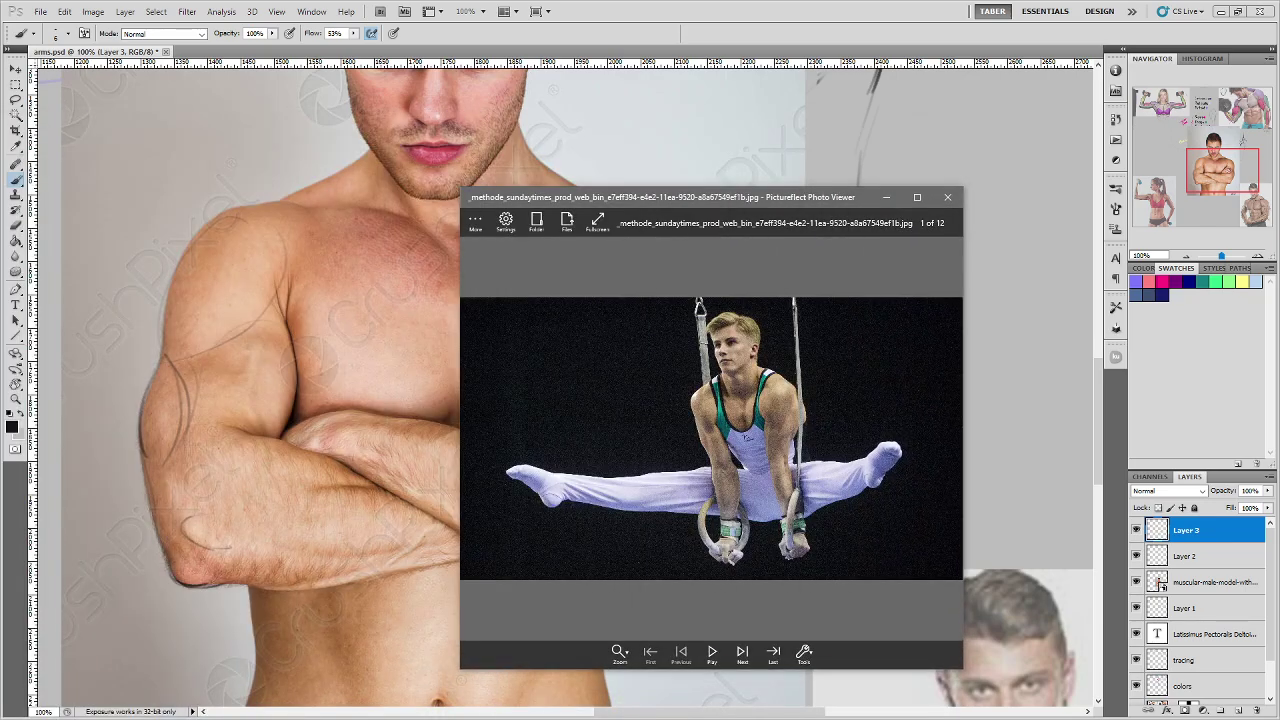
Step: Maximize the photo viewer and examine the gymnast's shoulders, elbows and forearms up close
left_click_drag(743, 194, 549, 108)
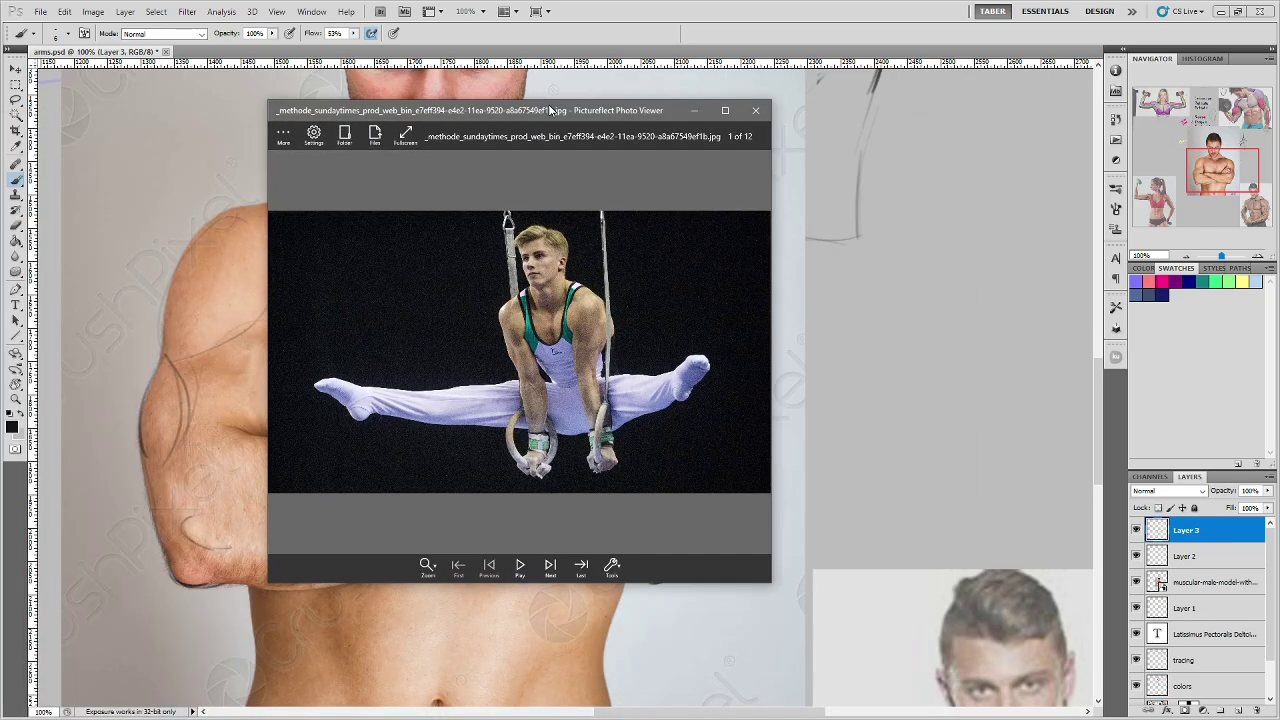
left_click(722, 112)
scroll(760, 444, "up", 2)
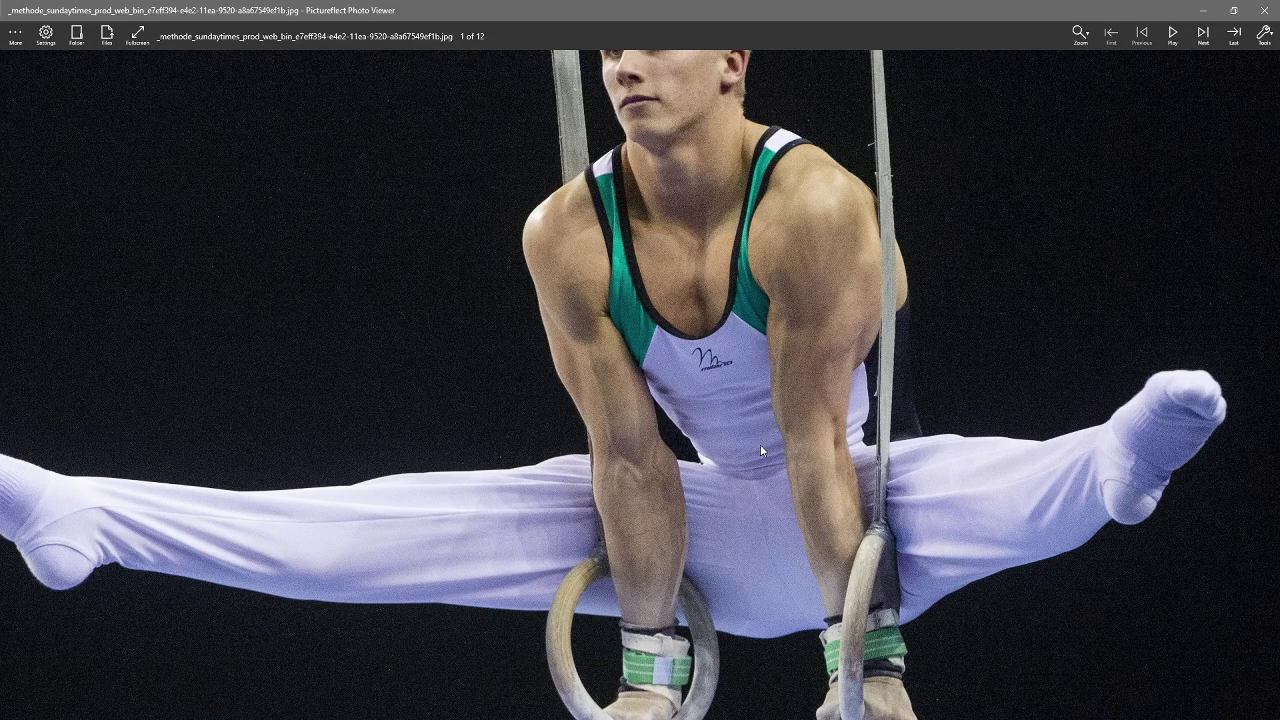
scroll(594, 432, "down", 3)
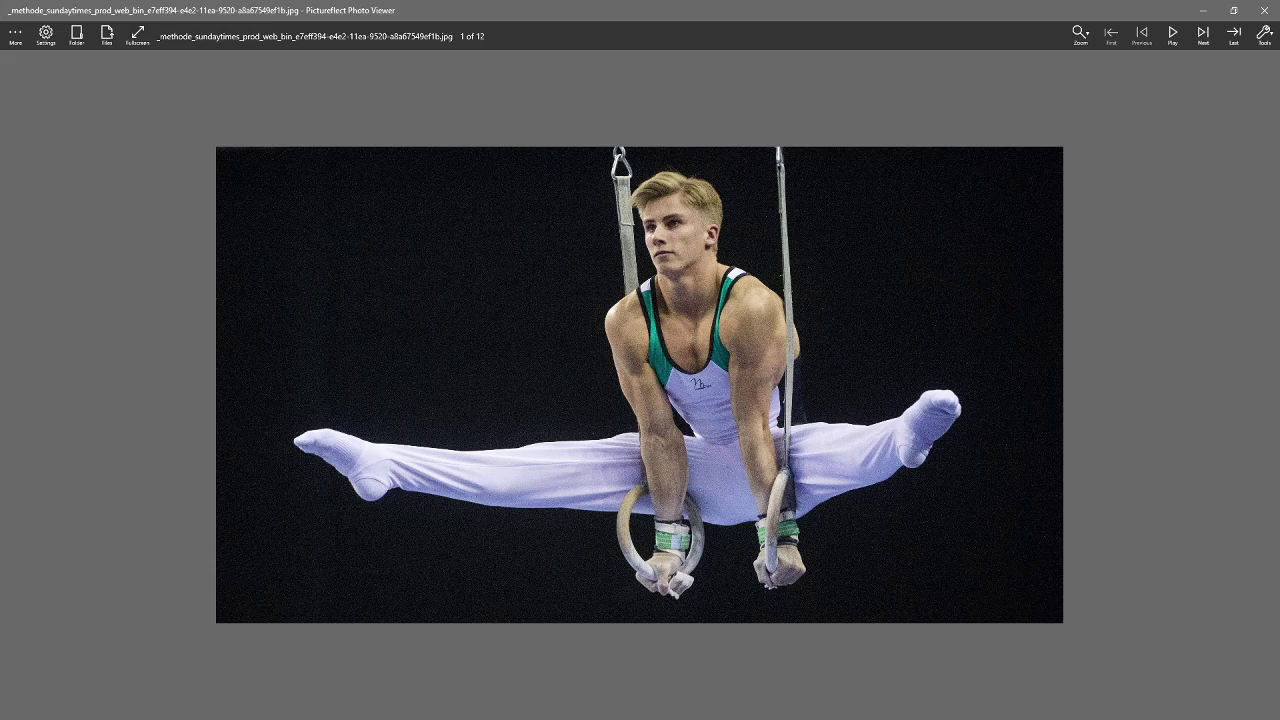
scroll(752, 452, "up", 5)
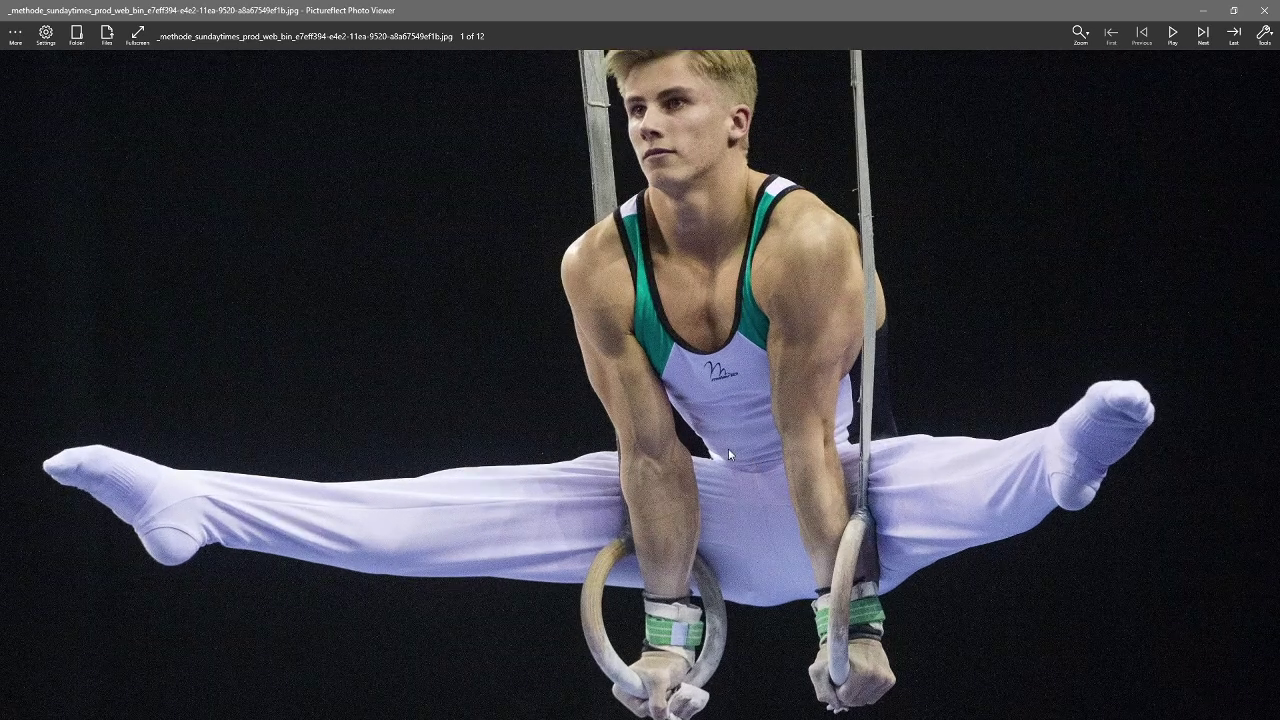